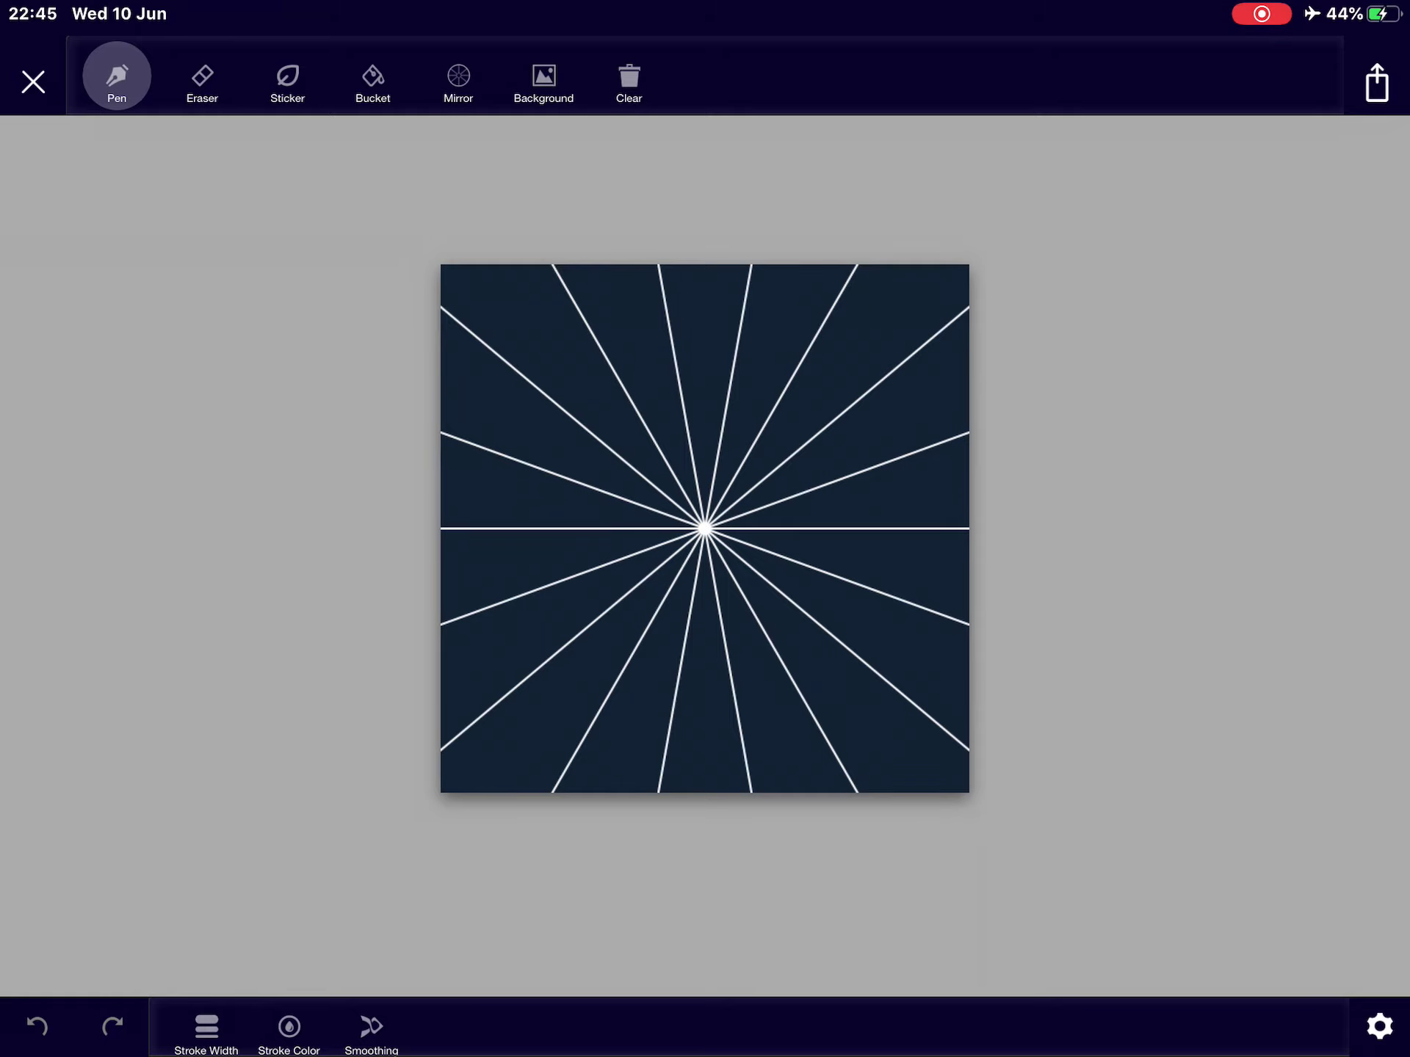
Step: Draw the green centre shape, a dashed ornamental ring and a darker interlaced inner star ring
click(704, 528)
drag(705, 529, 752, 529)
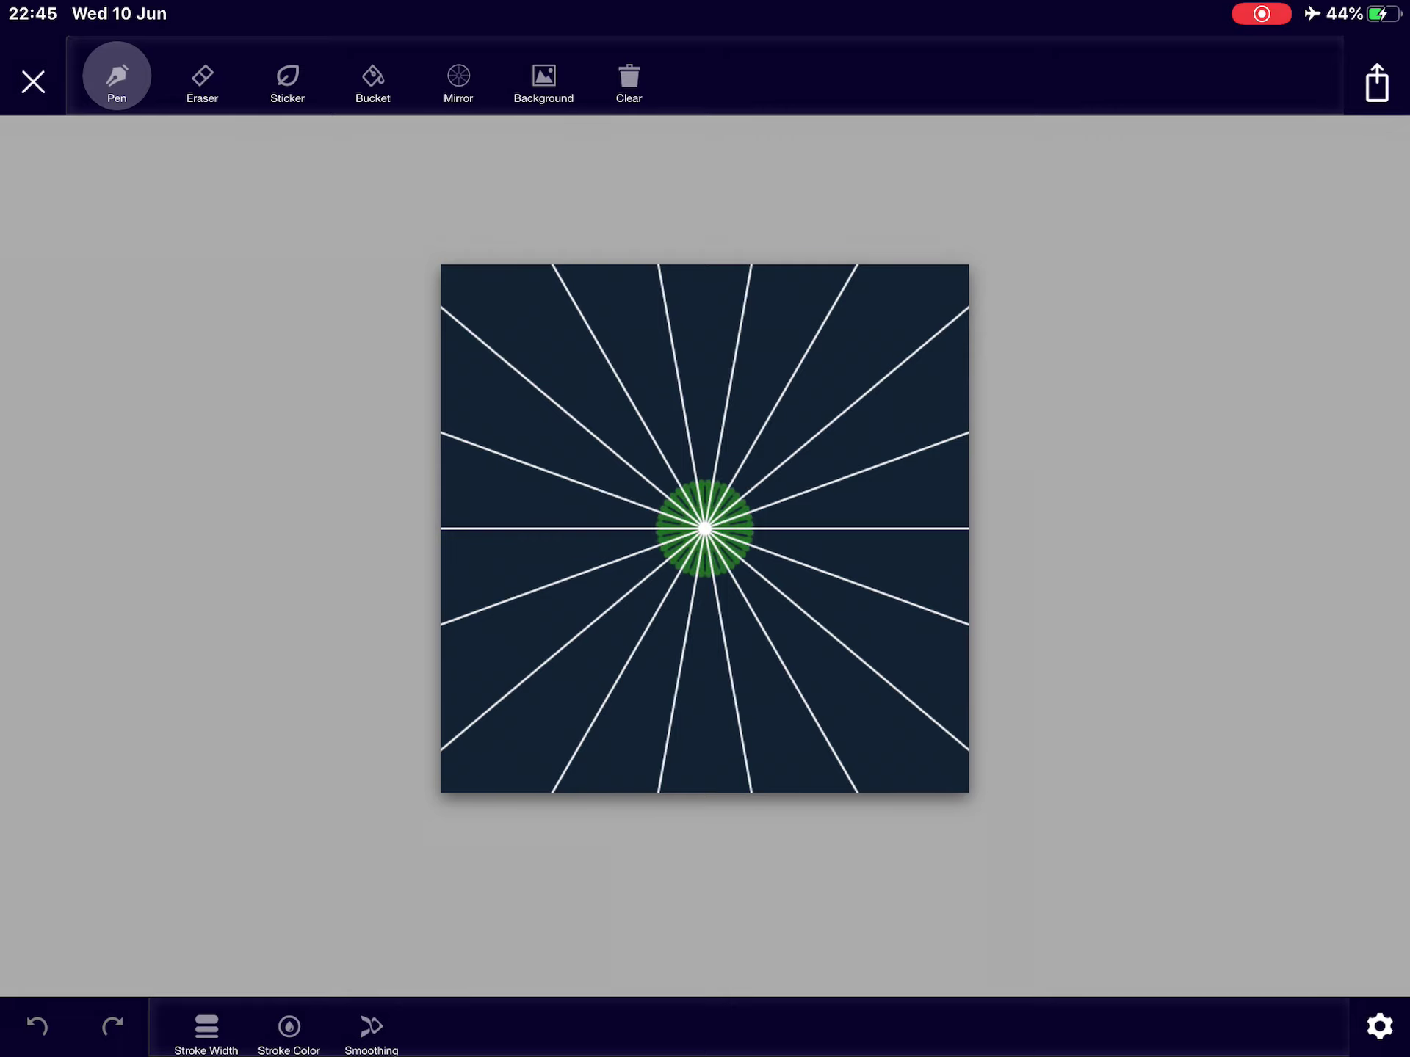
click(702, 621)
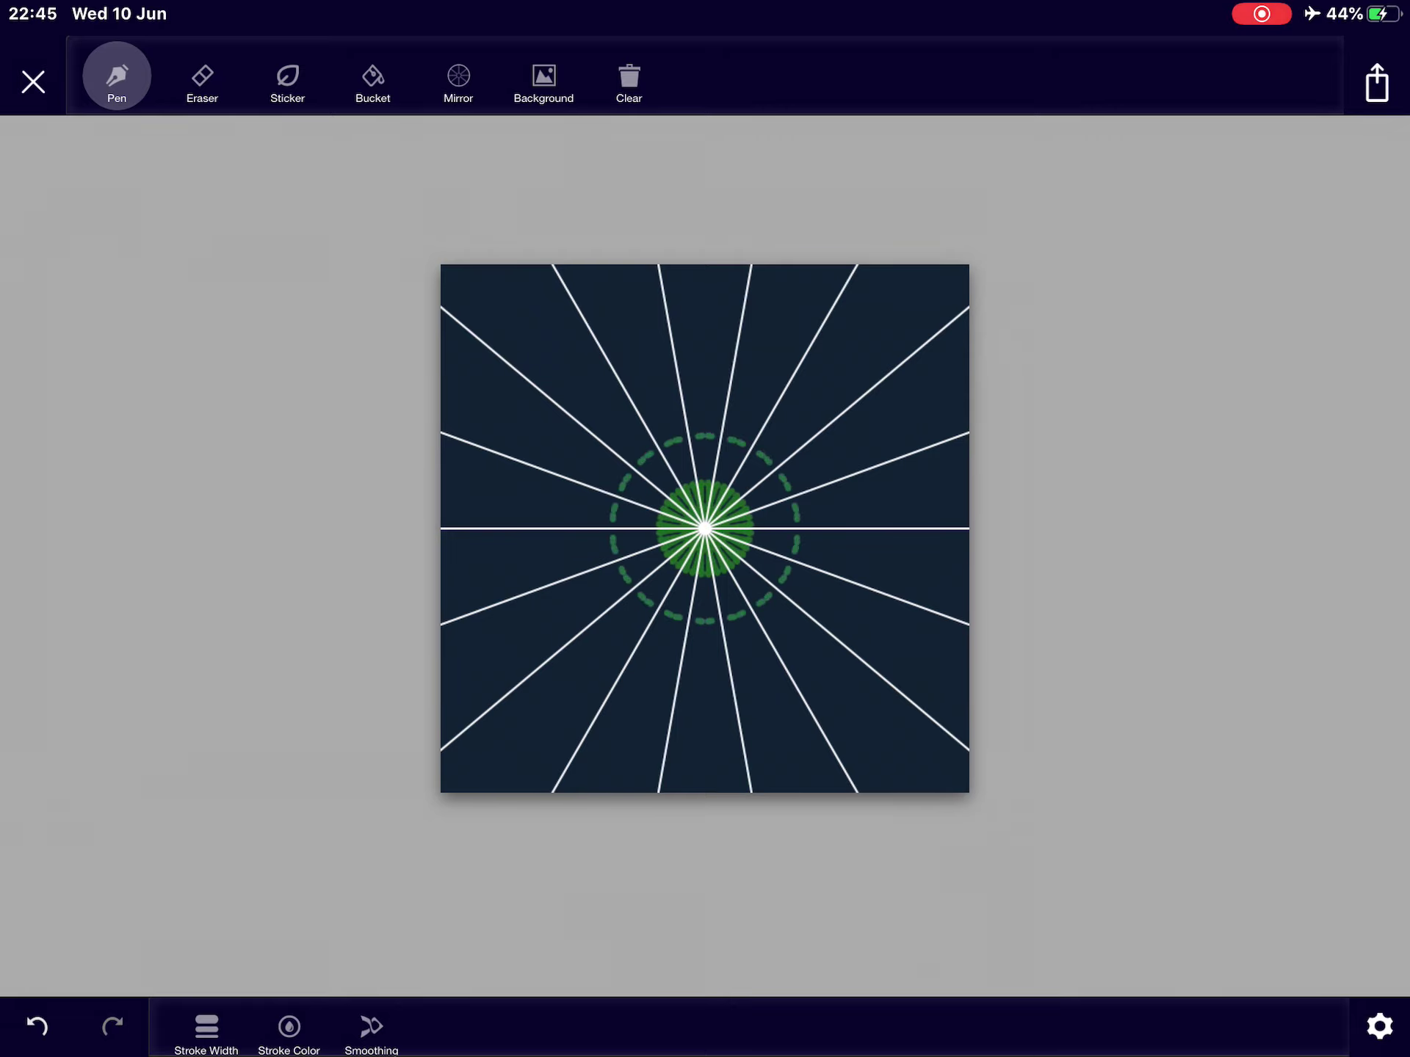
mouse_move(614, 495)
mouse_down()
mouse_move(556, 529)
mouse_move(490, 513)
mouse_move(517, 595)
mouse_move(556, 615)
mouse_up()
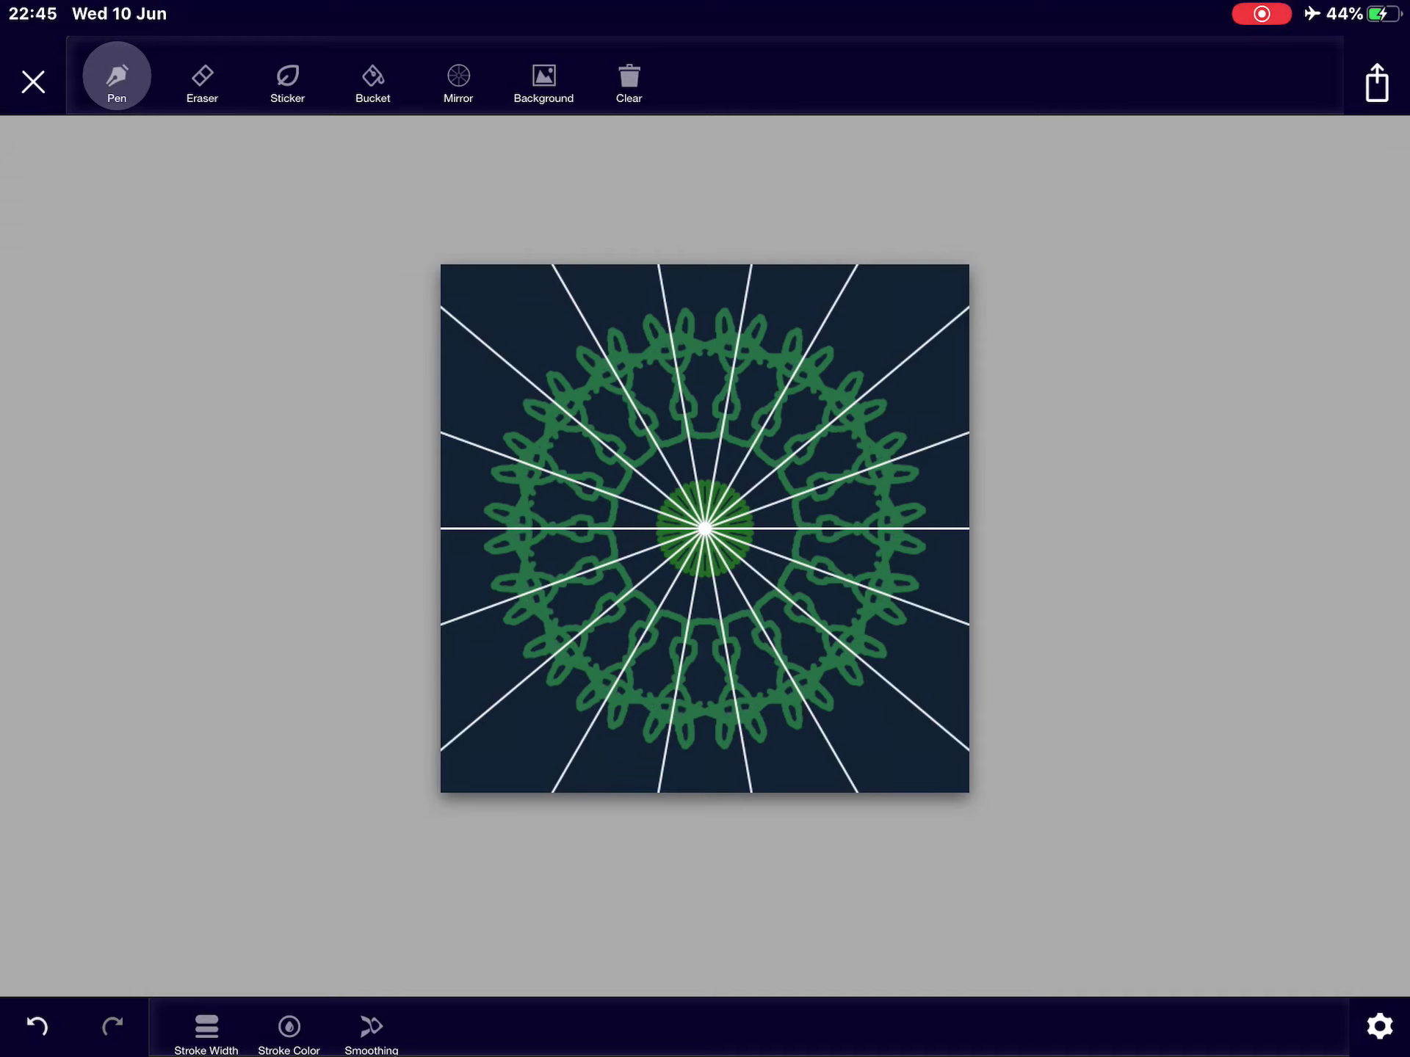
click(37, 1027)
mouse_move(643, 528)
mouse_down()
mouse_move(737, 567)
mouse_move(760, 474)
mouse_move(595, 594)
mouse_up()
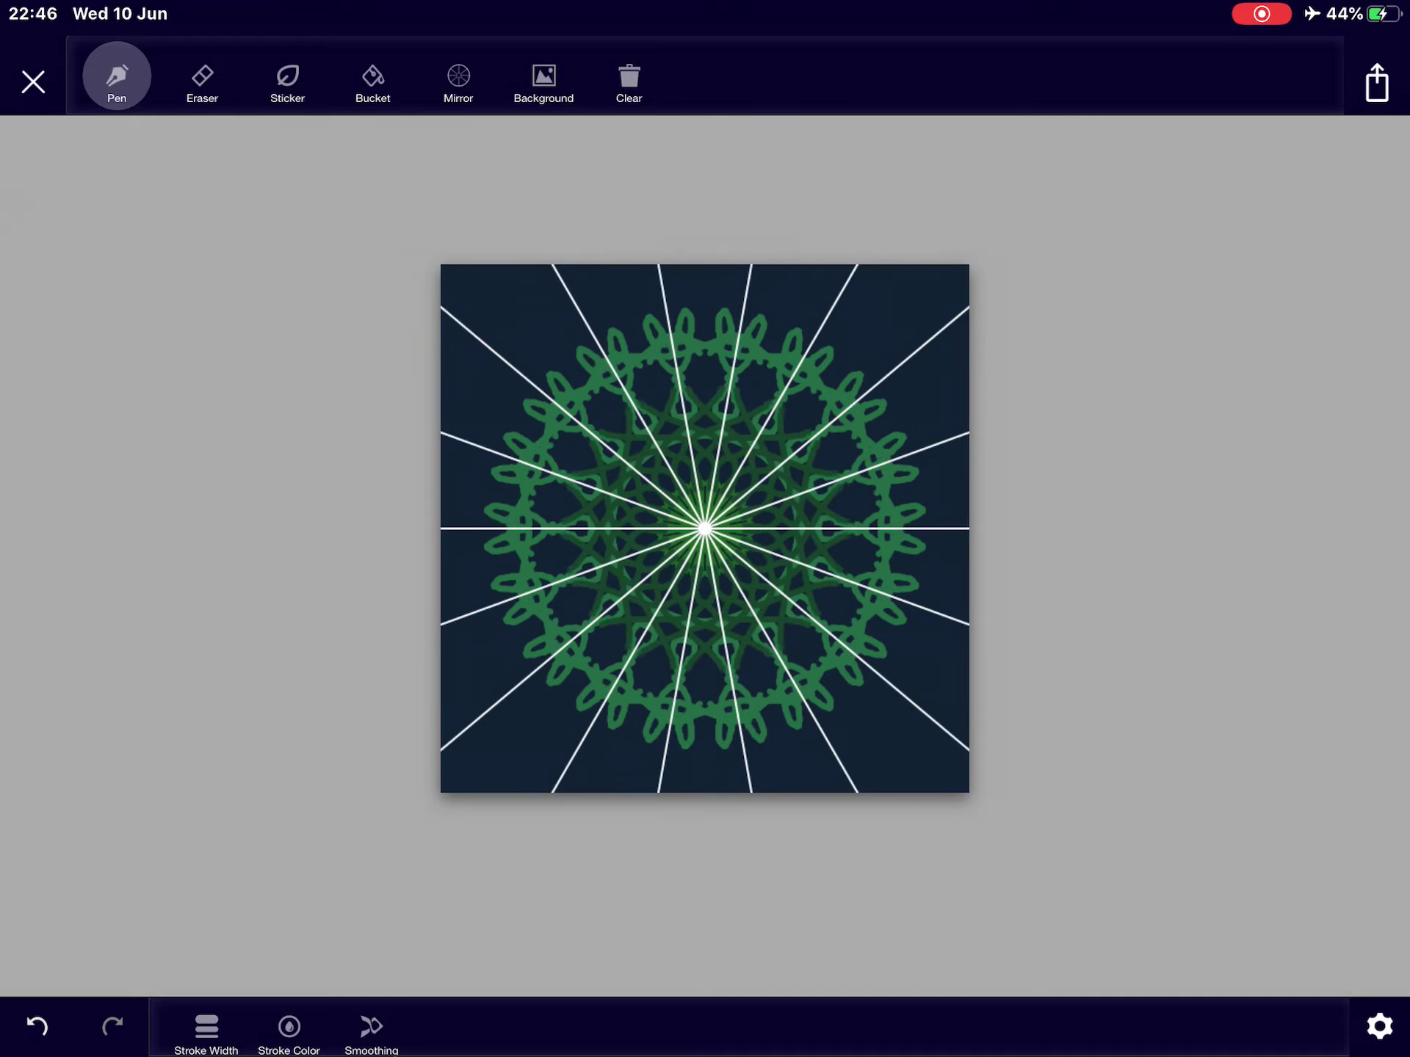
drag(564, 531, 531, 544)
Step: Add green claw shapes with curved strokes around the outer ring
drag(771, 308, 810, 320)
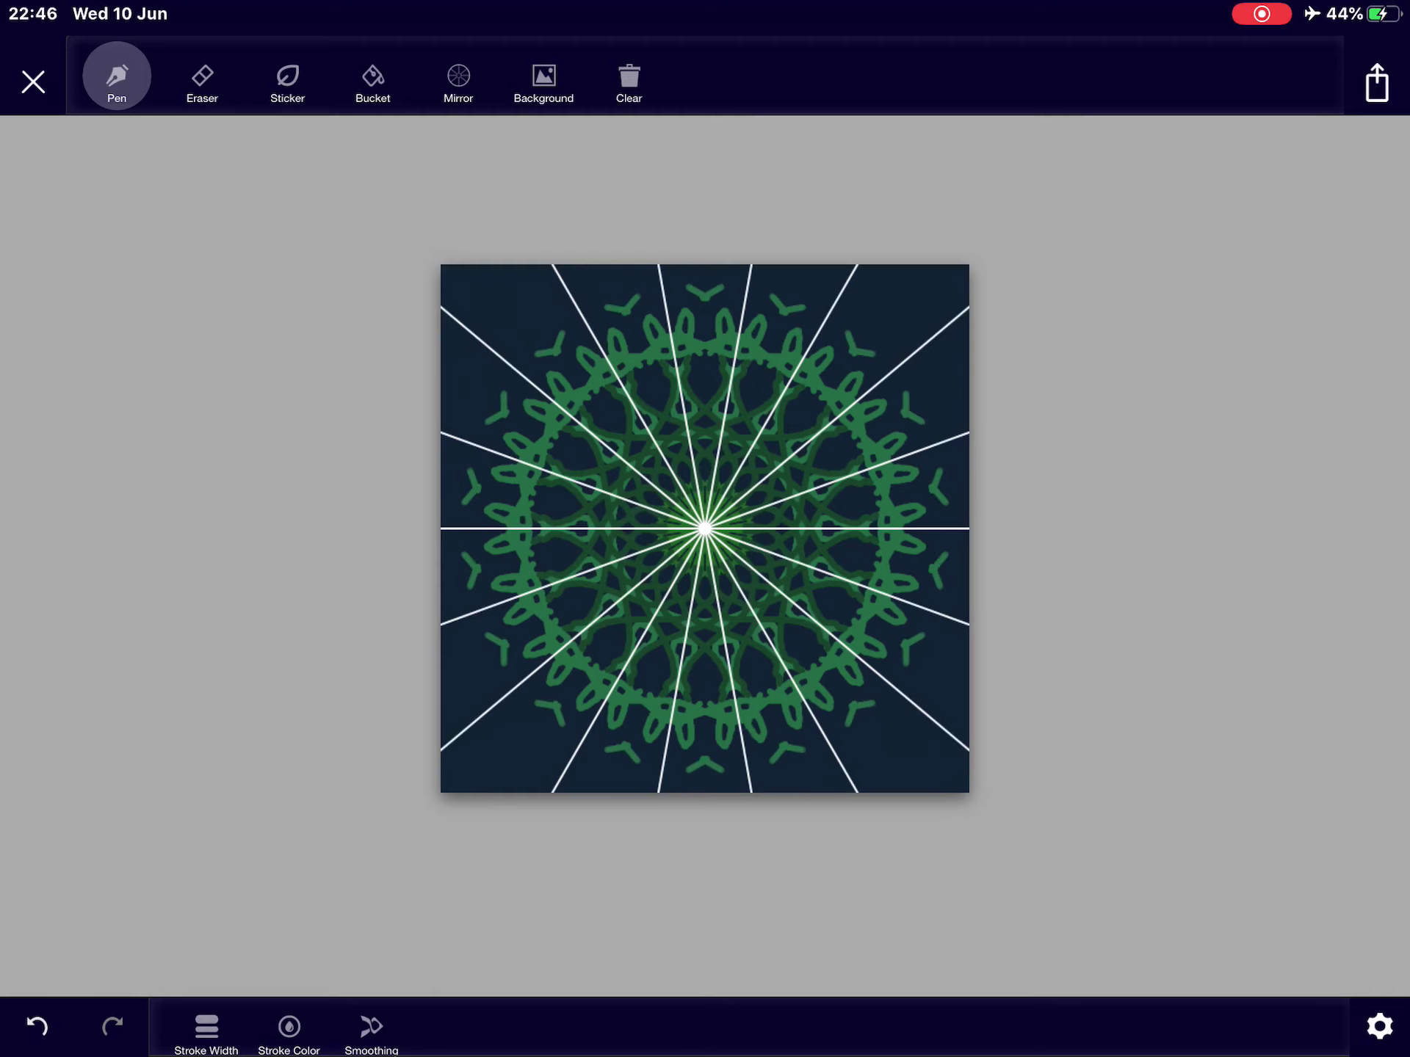
drag(899, 381, 907, 398)
drag(717, 291, 728, 300)
drag(859, 357, 914, 430)
drag(707, 302, 721, 312)
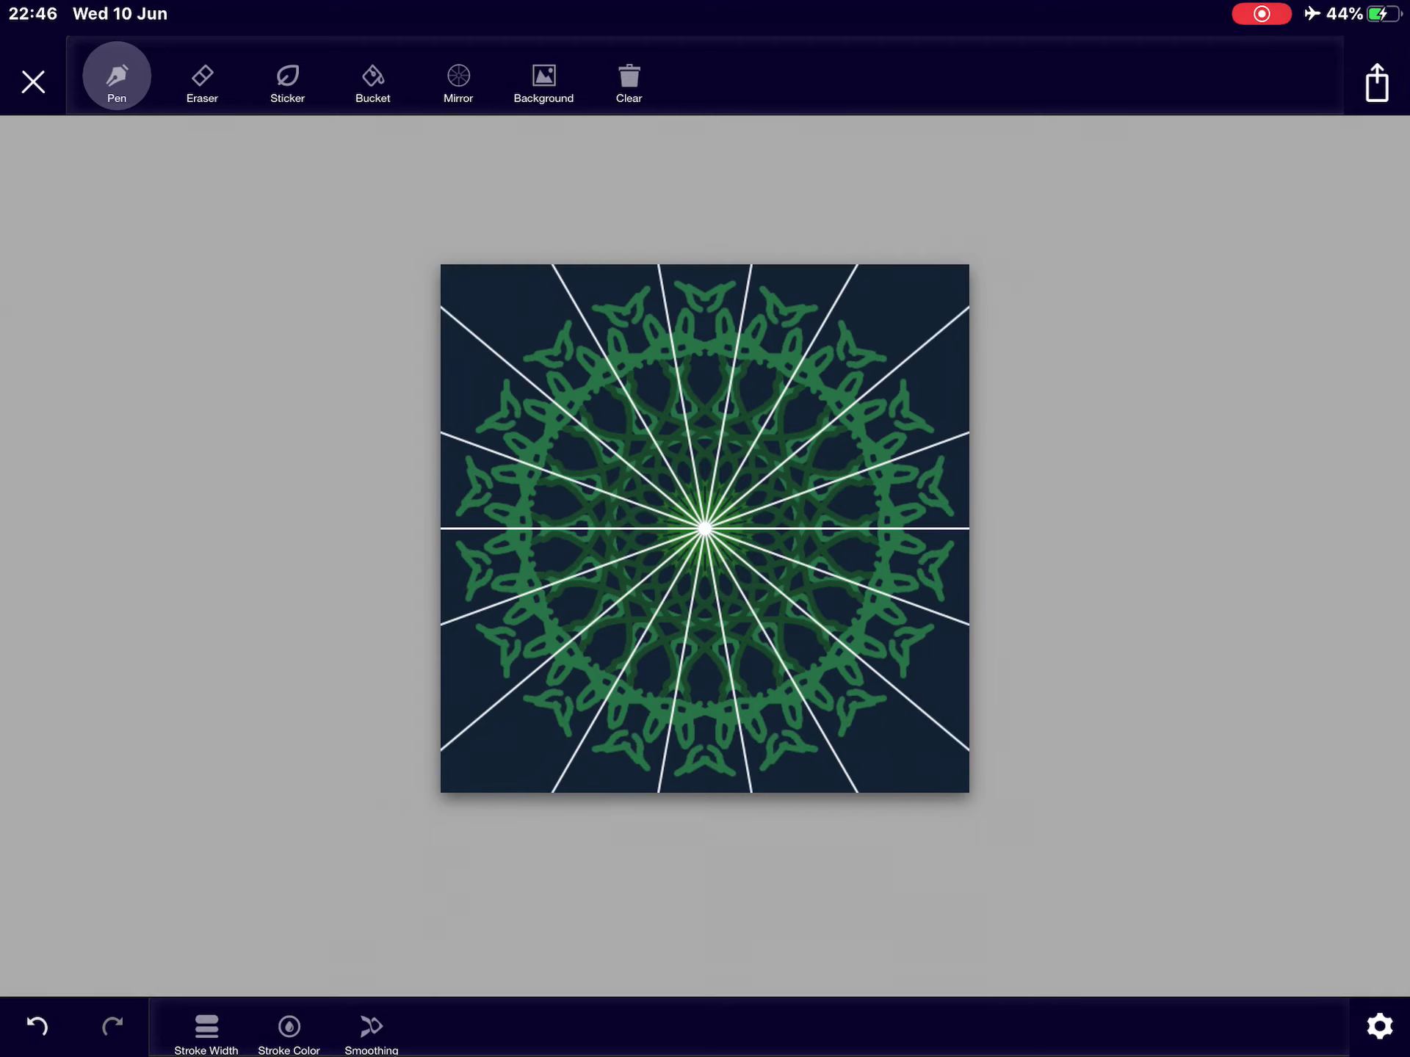
mouse_move(832, 358)
mouse_down()
mouse_move(850, 374)
mouse_move(804, 406)
mouse_up()
Step: Add bright green wavy inner strokes, a scalloped outer edge and short spoke strokes
drag(696, 369, 834, 470)
drag(743, 423, 754, 437)
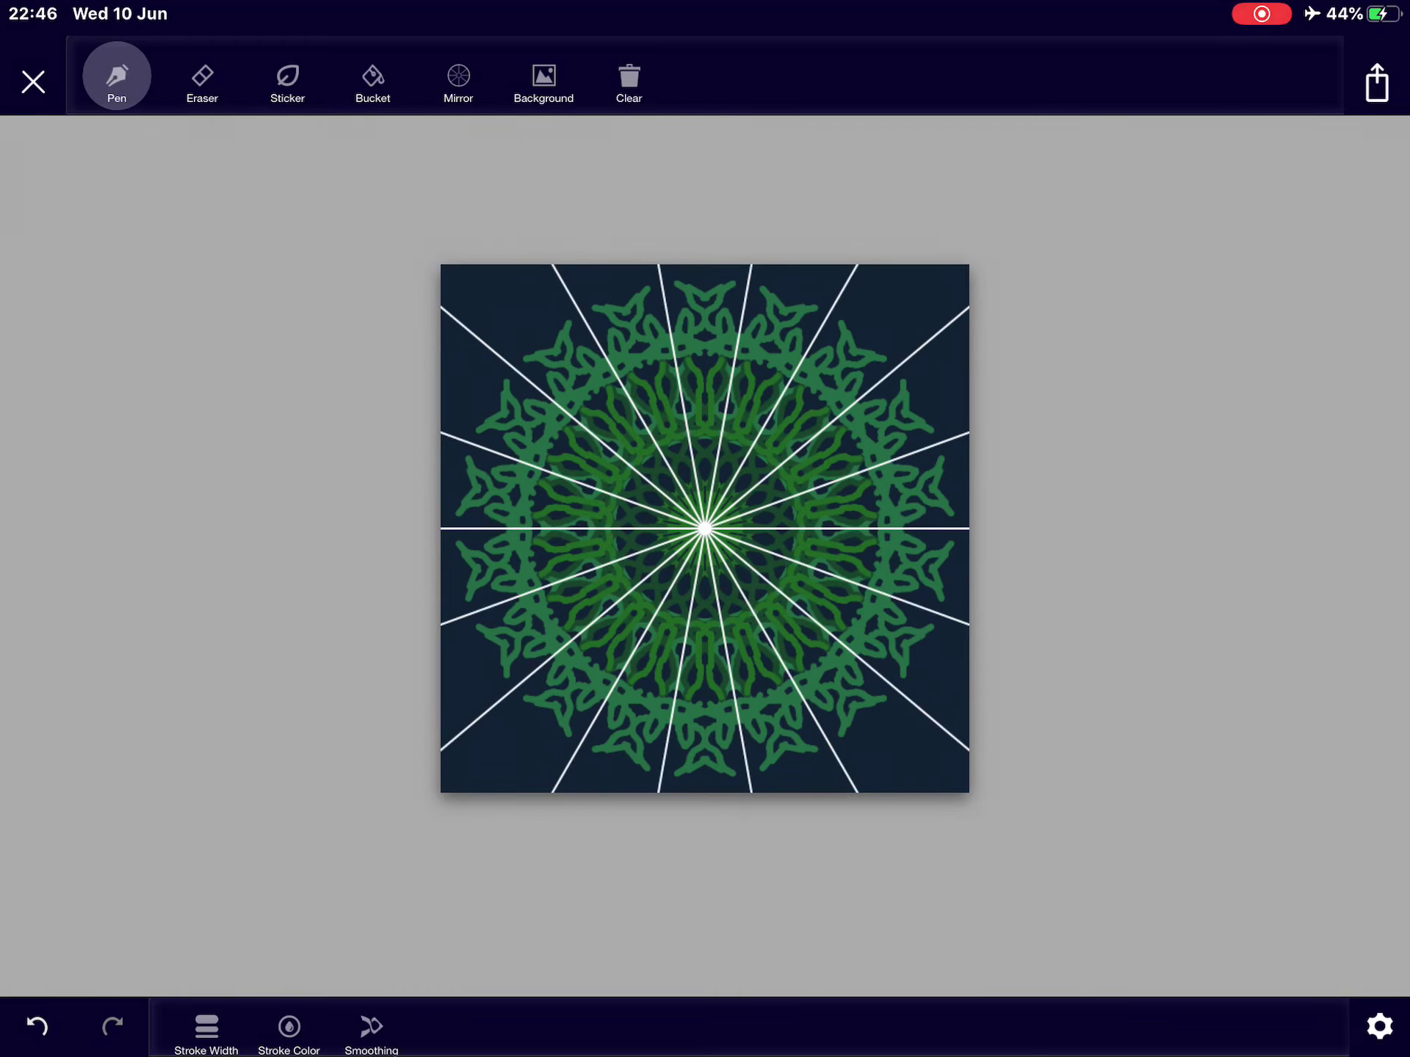
mouse_move(956, 512)
mouse_down()
mouse_move(905, 664)
mouse_move(817, 753)
mouse_up()
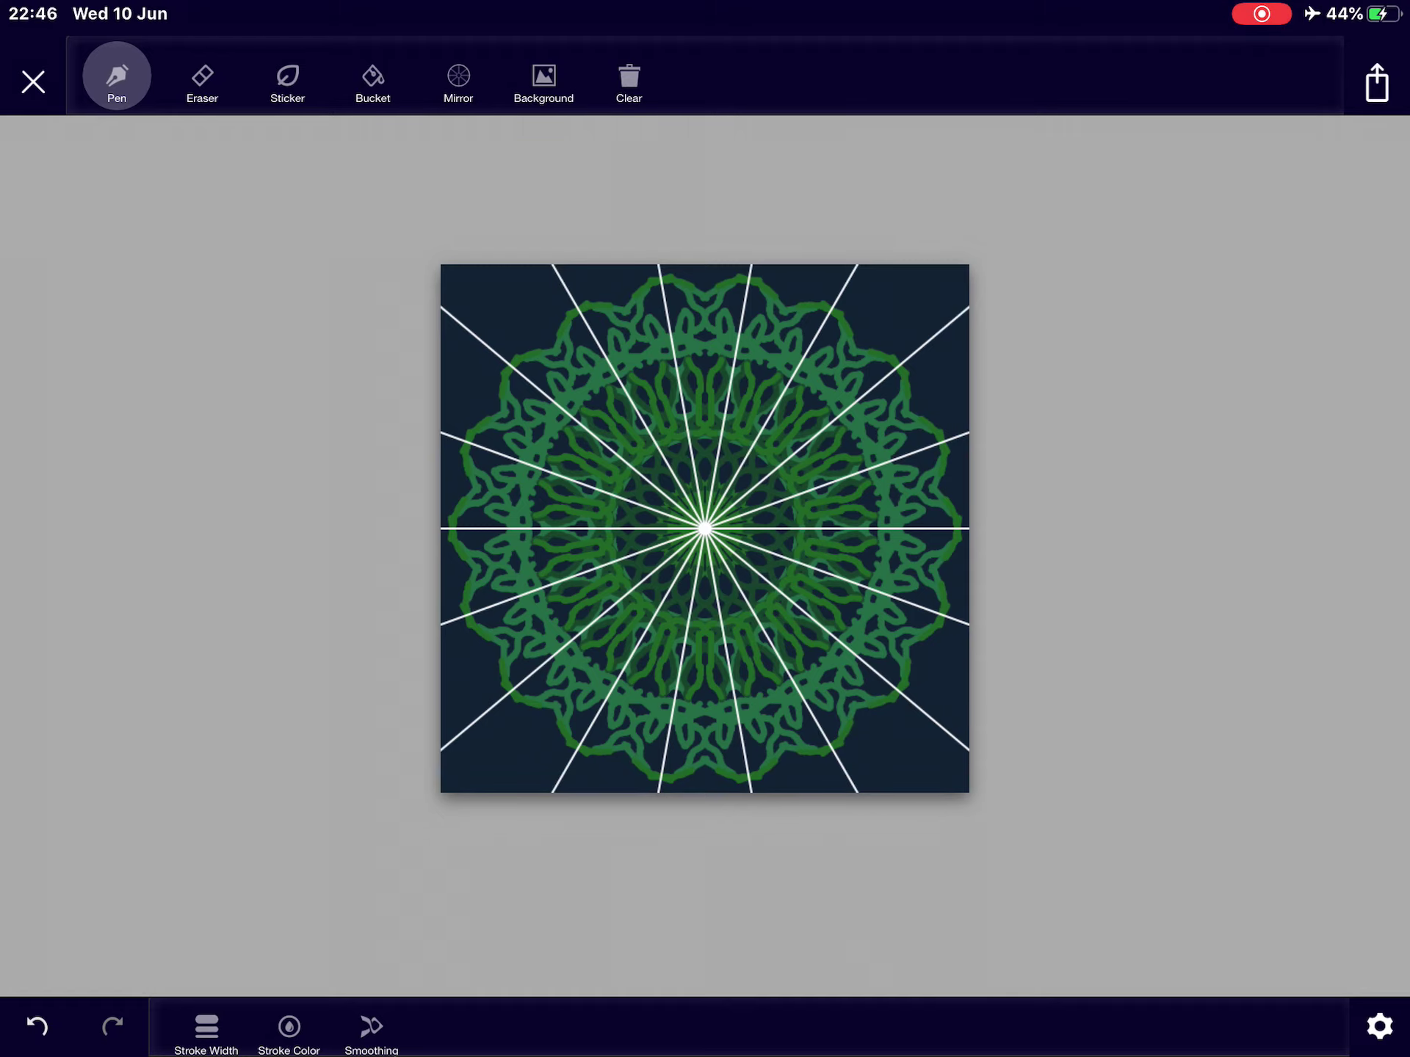
drag(481, 445, 447, 434)
drag(500, 357, 478, 337)
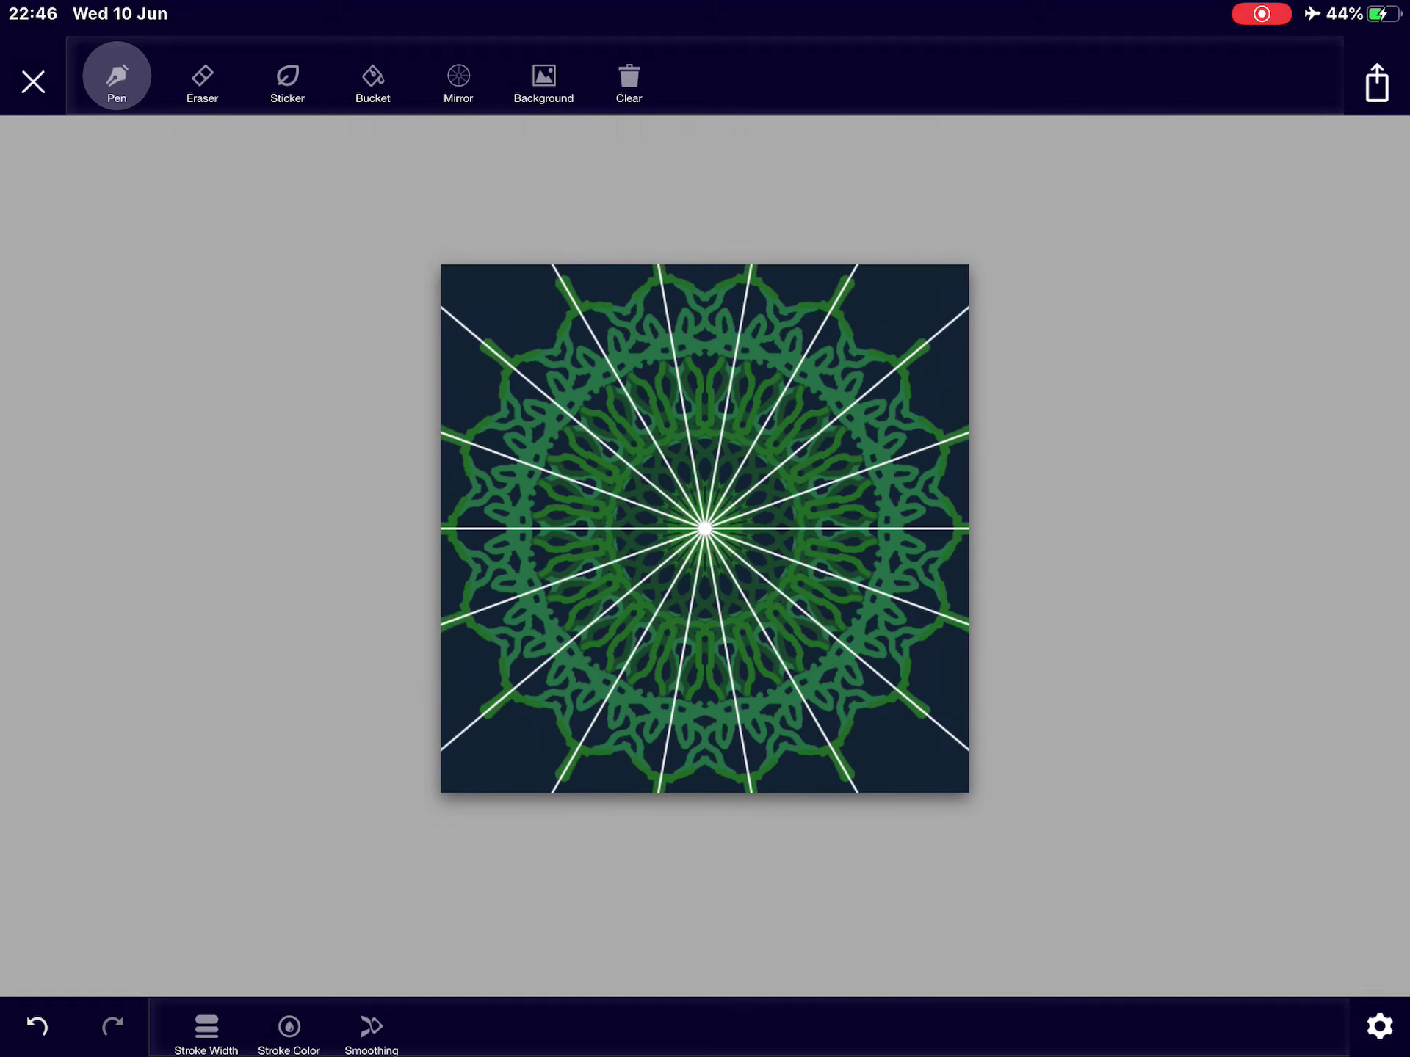
drag(897, 689, 930, 720)
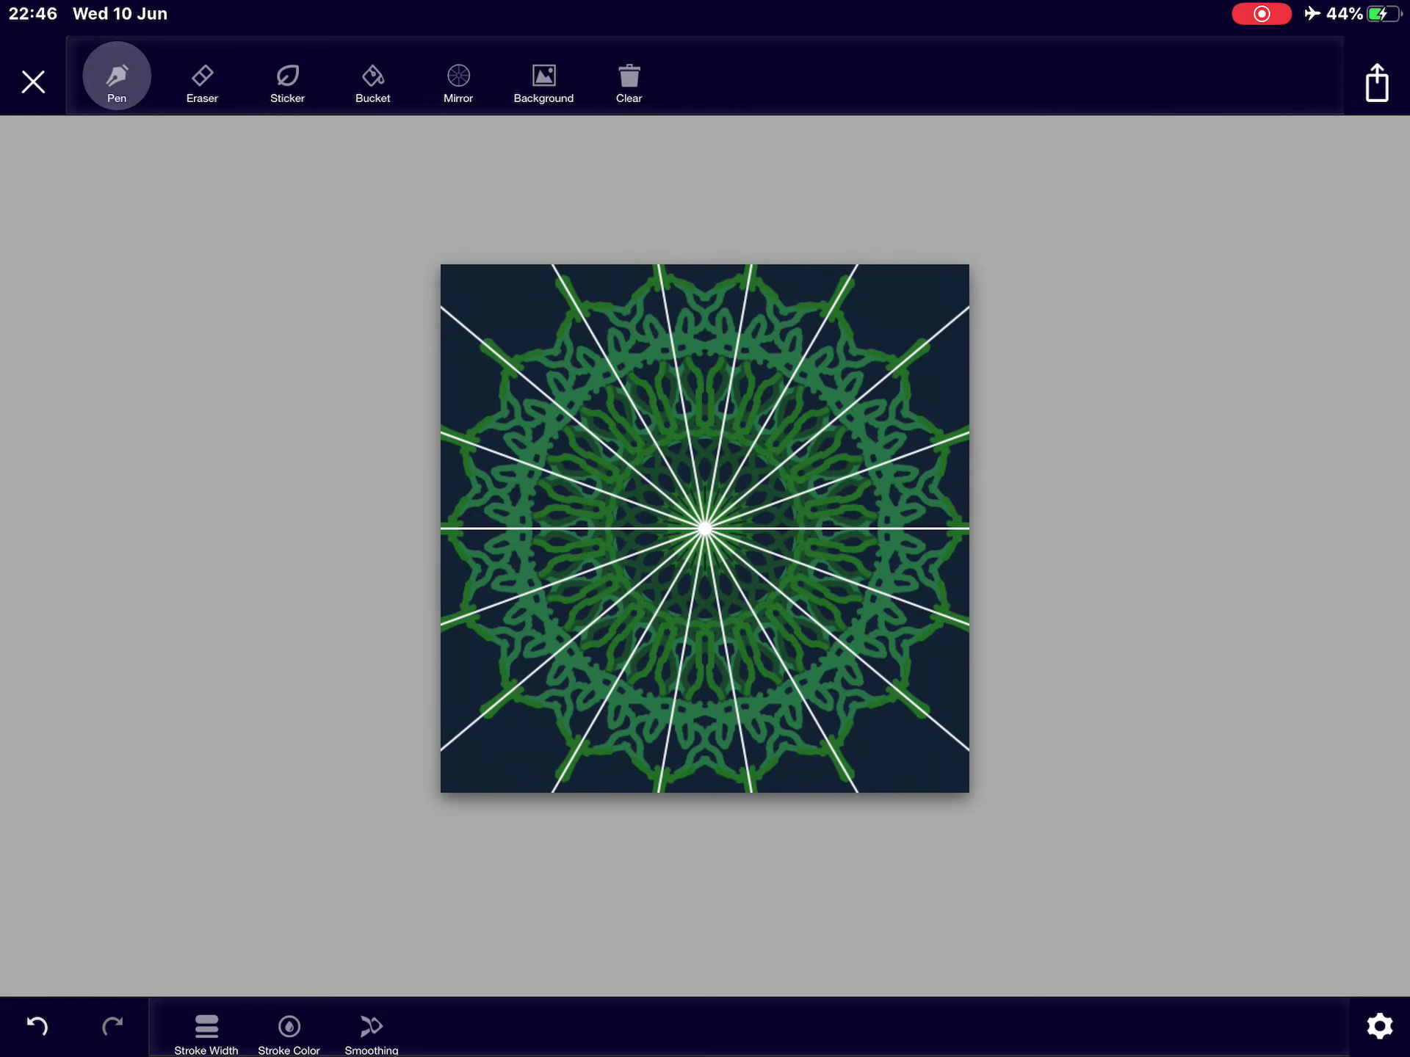
Step: Return to the iPad home screen, move to the second app page and launch Roblox
drag(705, 1046, 705, 660)
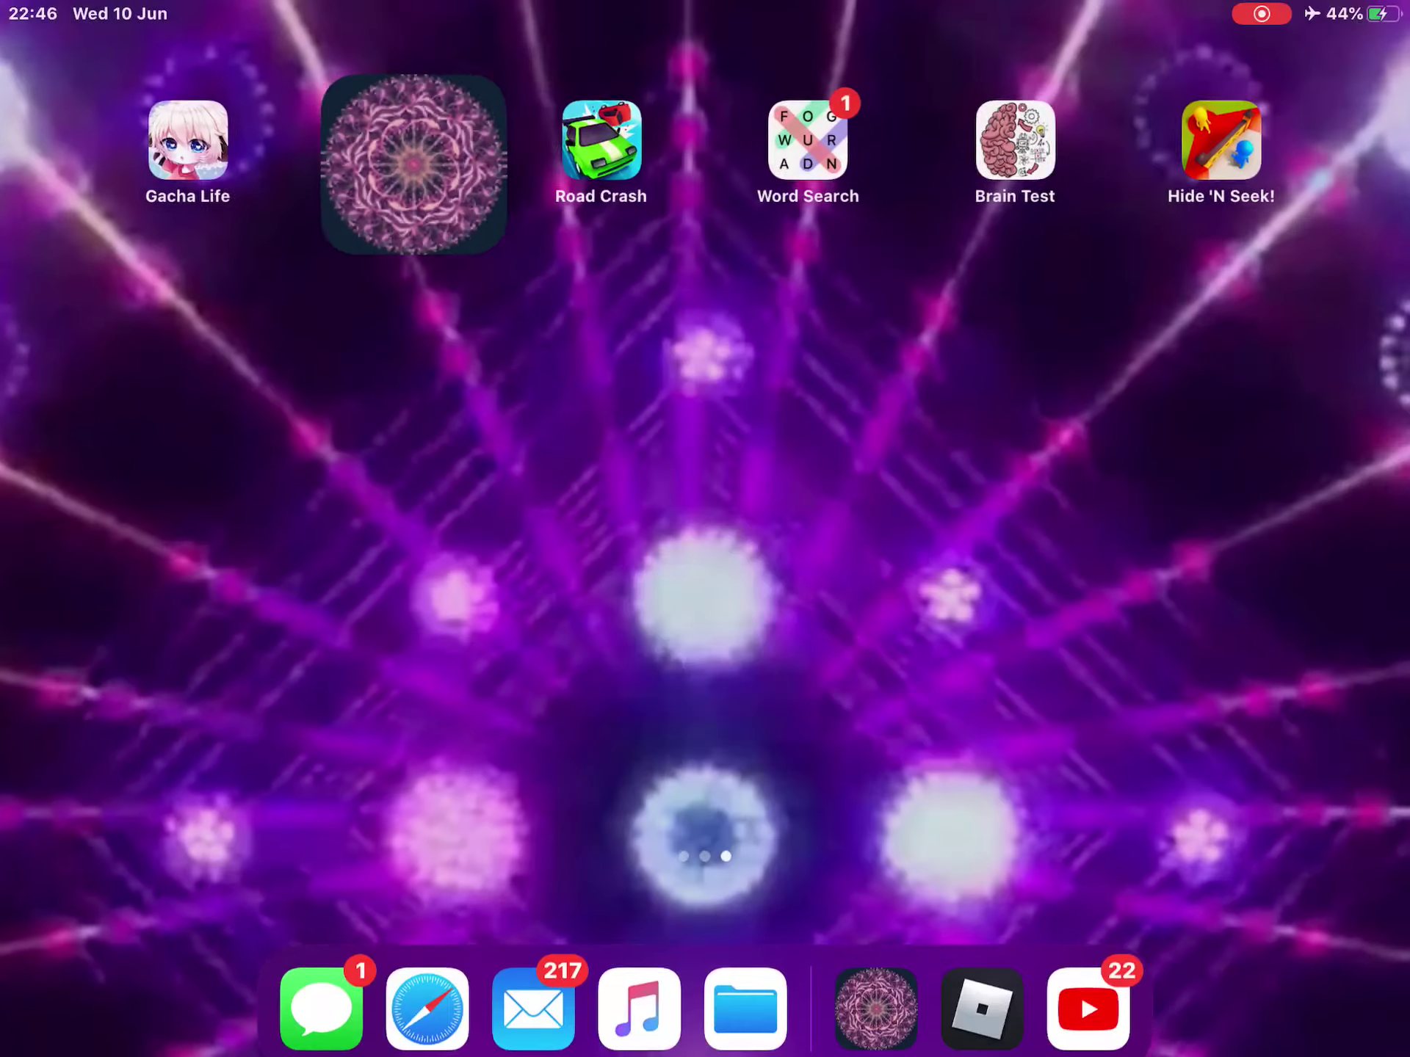
drag(220, 529, 1212, 529)
drag(1101, 529, 330, 528)
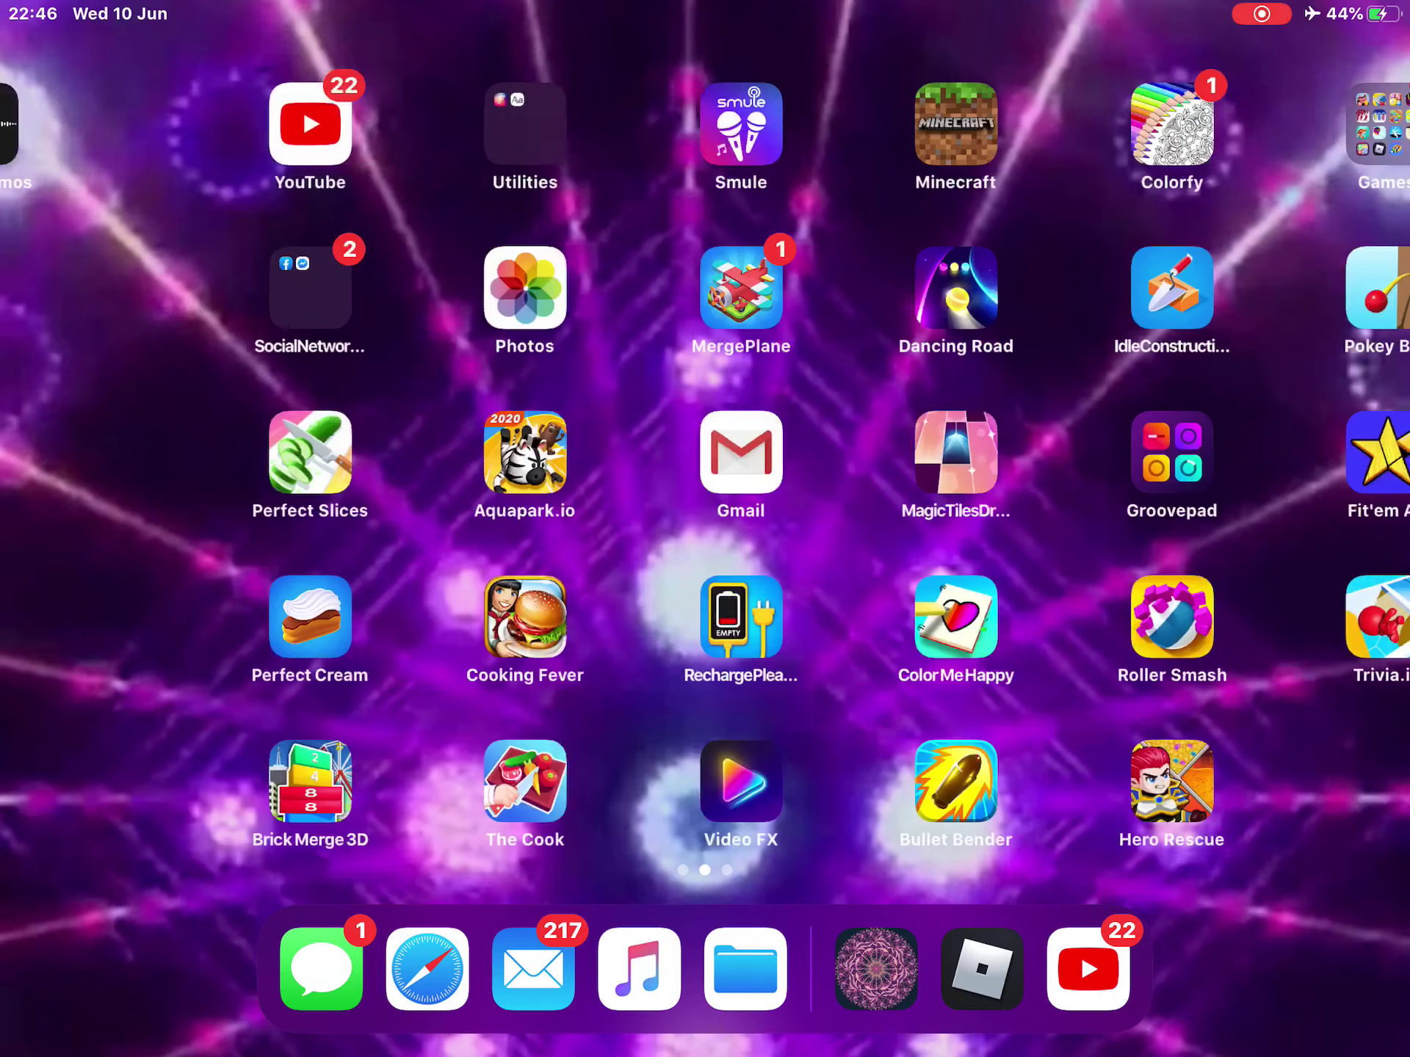
click(981, 970)
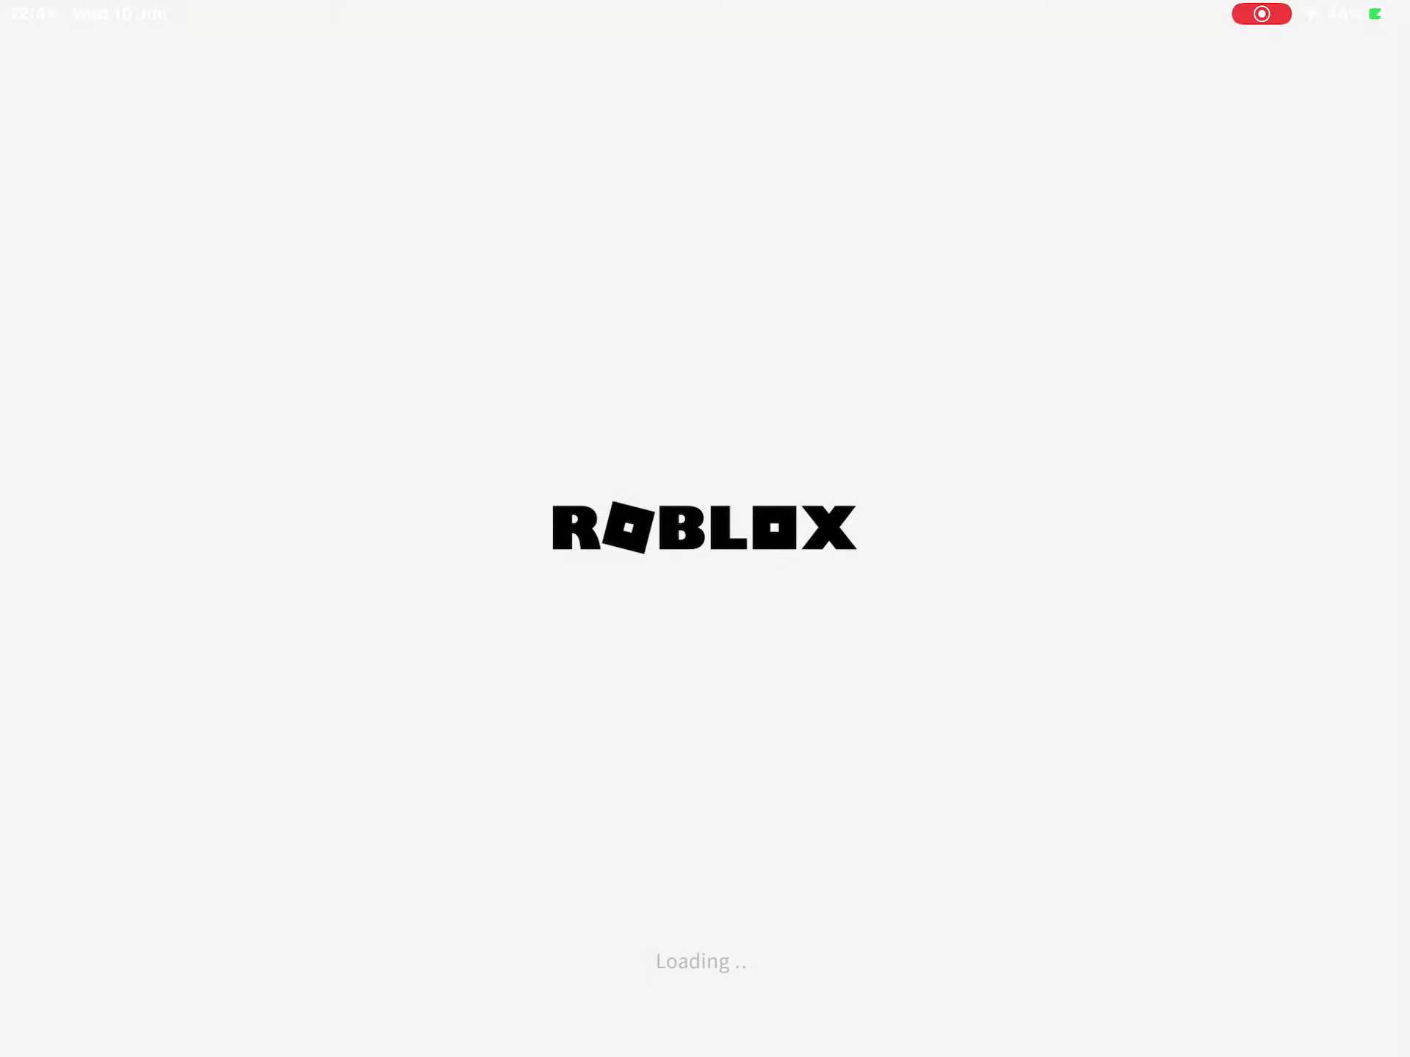
Step: Turn Wi-Fi on in Control Center, let Roblox's home feed load, then go home
drag(1366, 6, 1366, 330)
click(1014, 232)
click(441, 550)
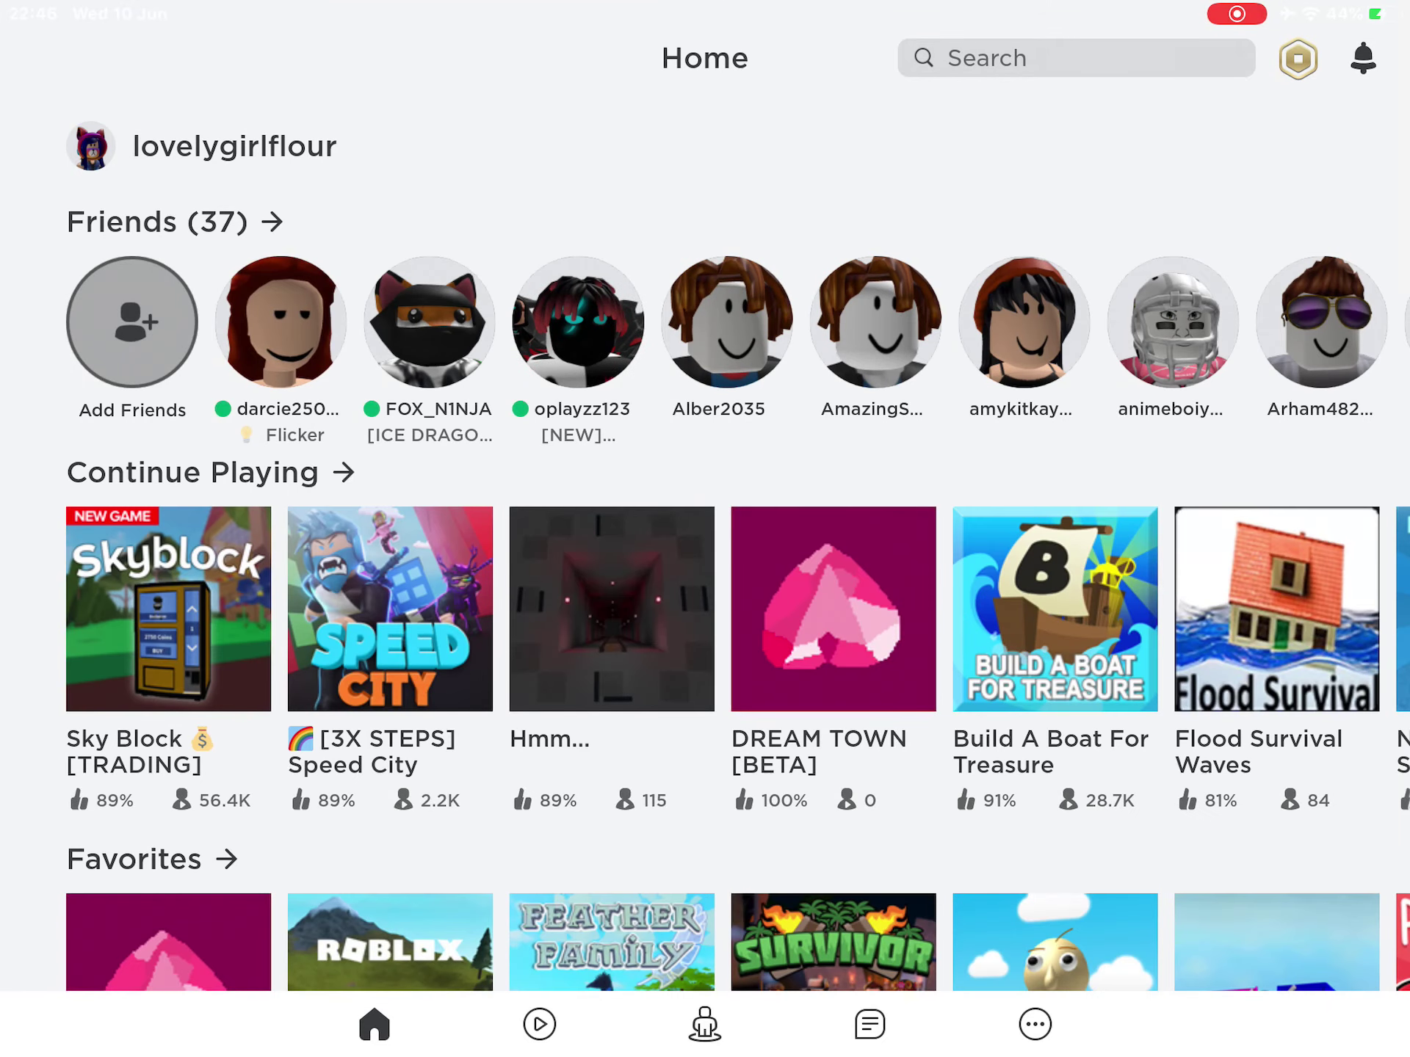
drag(705, 1047, 705, 661)
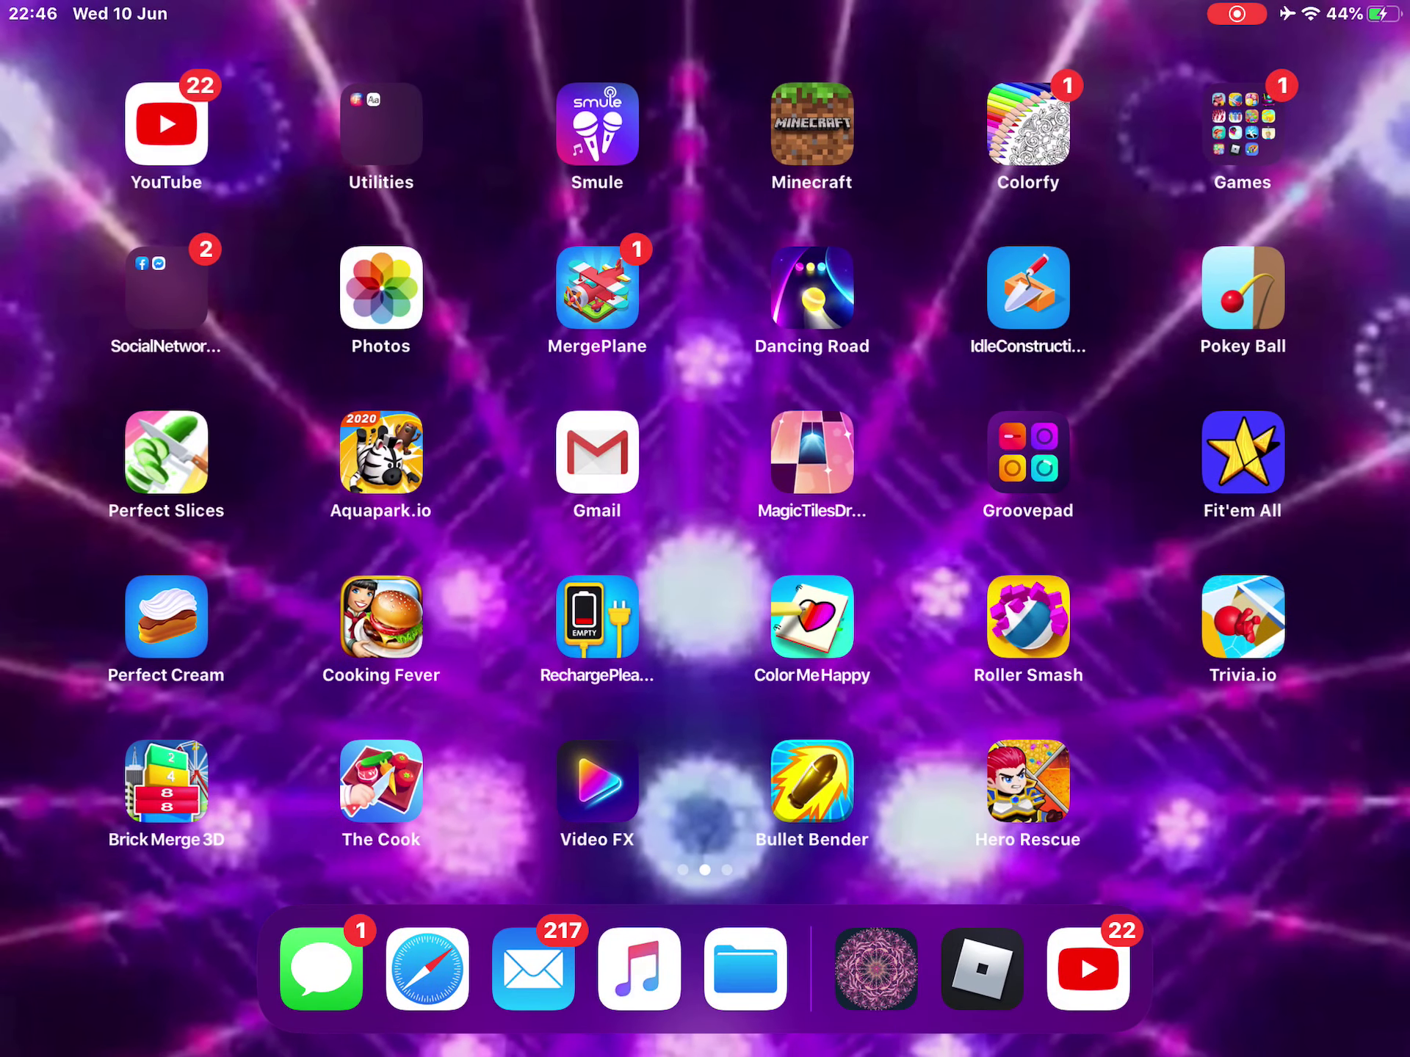
Step: Turn Wi-Fi off from Control Center
drag(1266, 12, 1267, 441)
click(1013, 239)
click(440, 529)
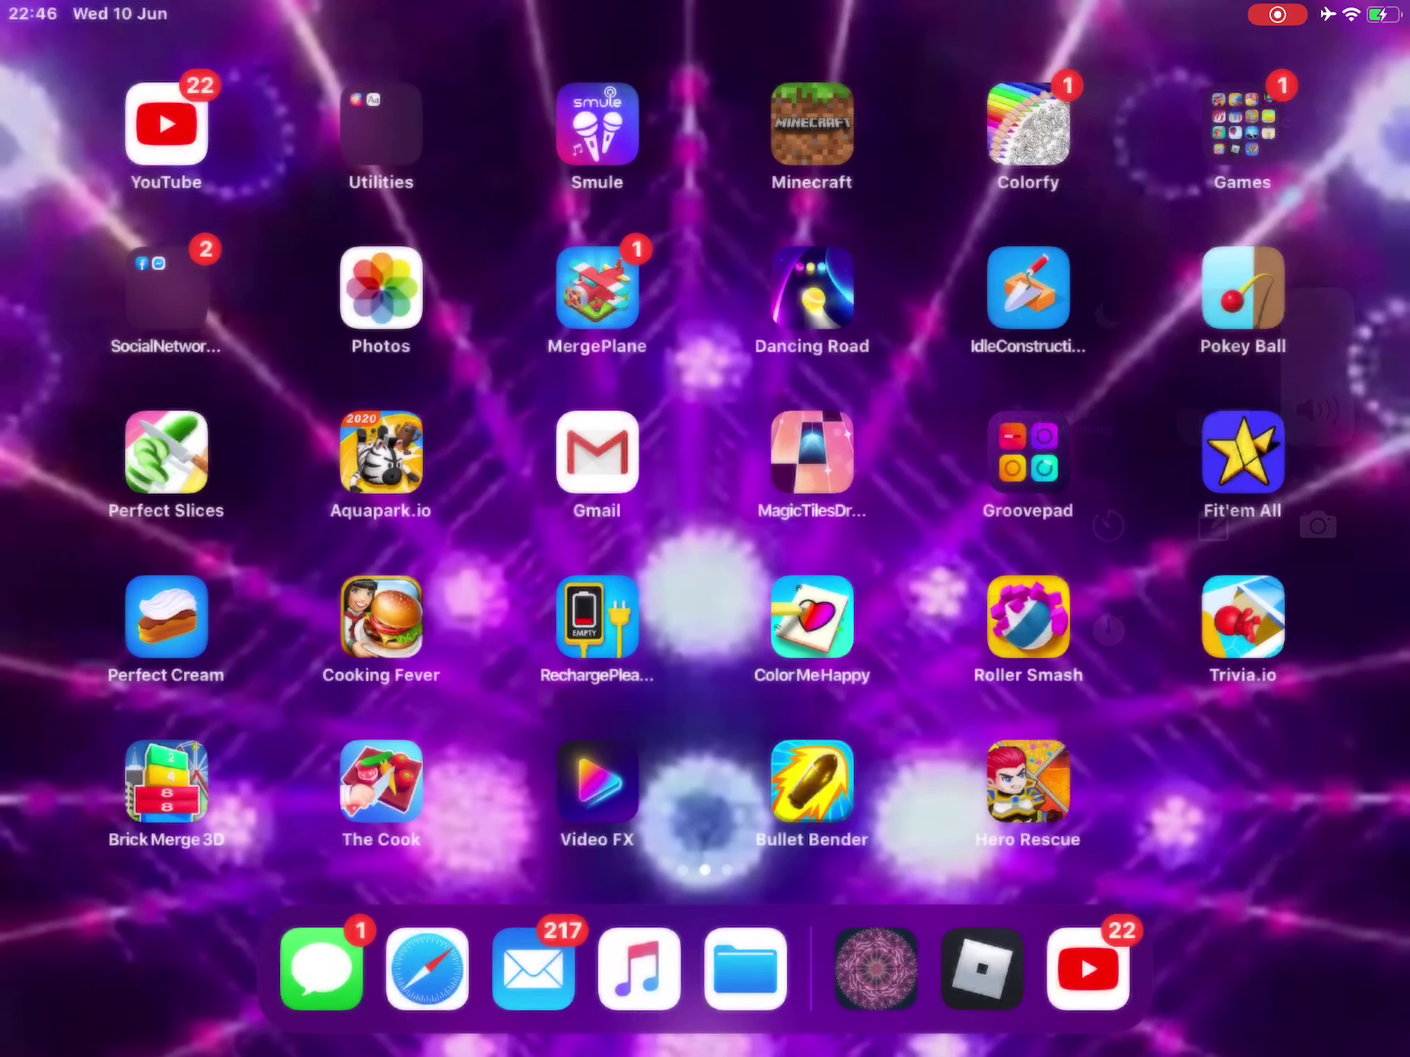
Step: Reopen Mandala Maker and start a new project with the chosen canvas size
click(875, 970)
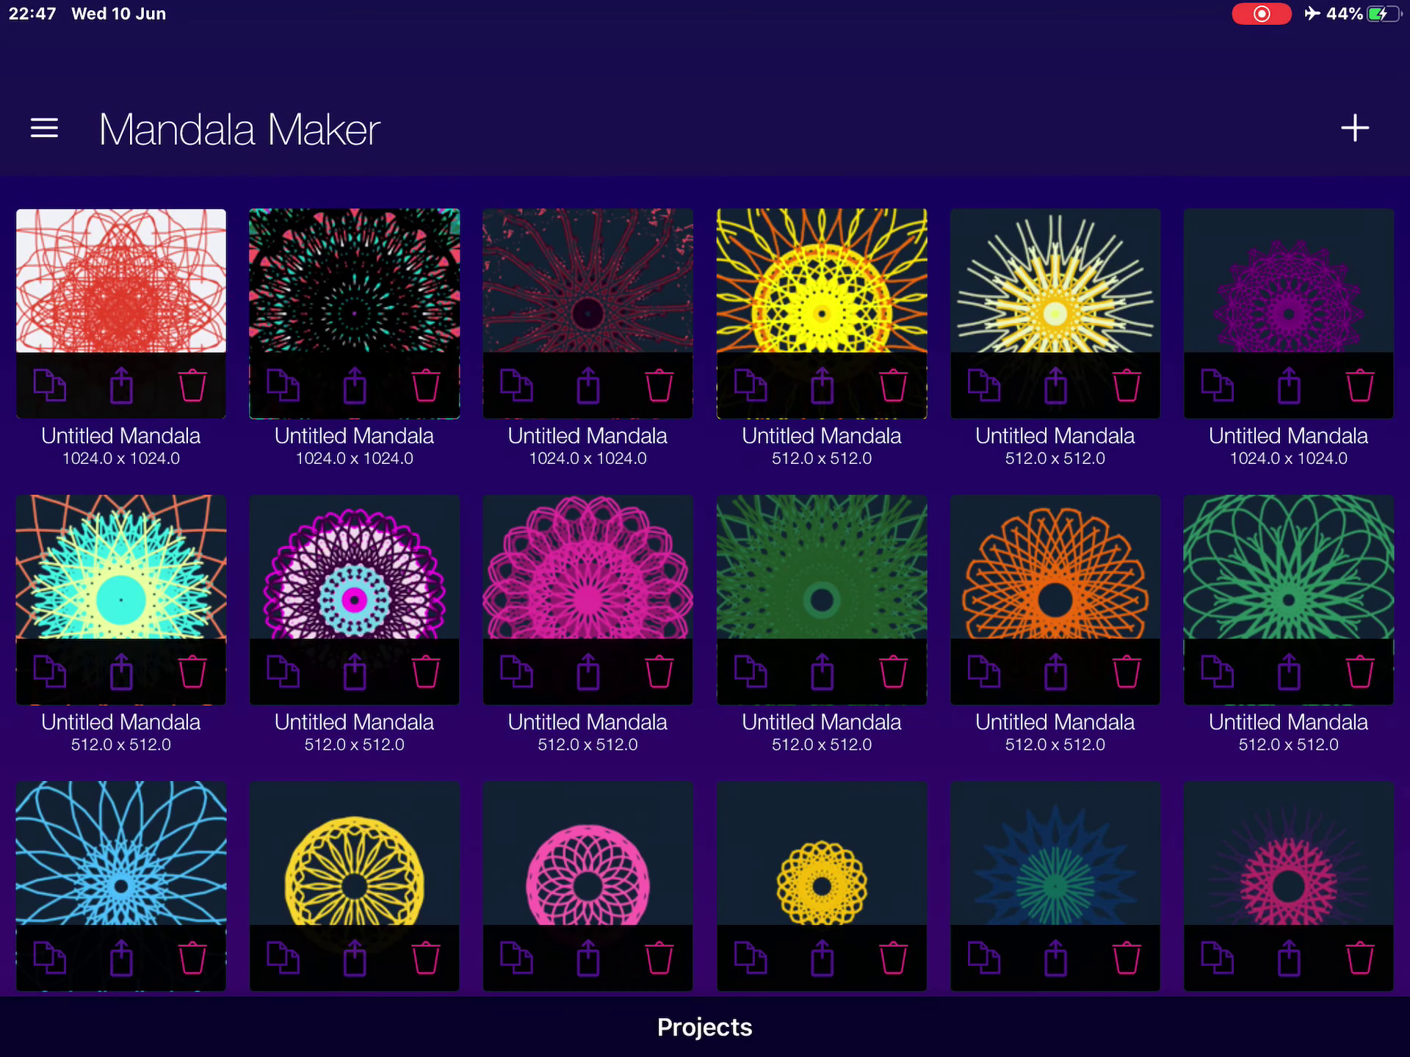
scroll(705, 585, down, 10)
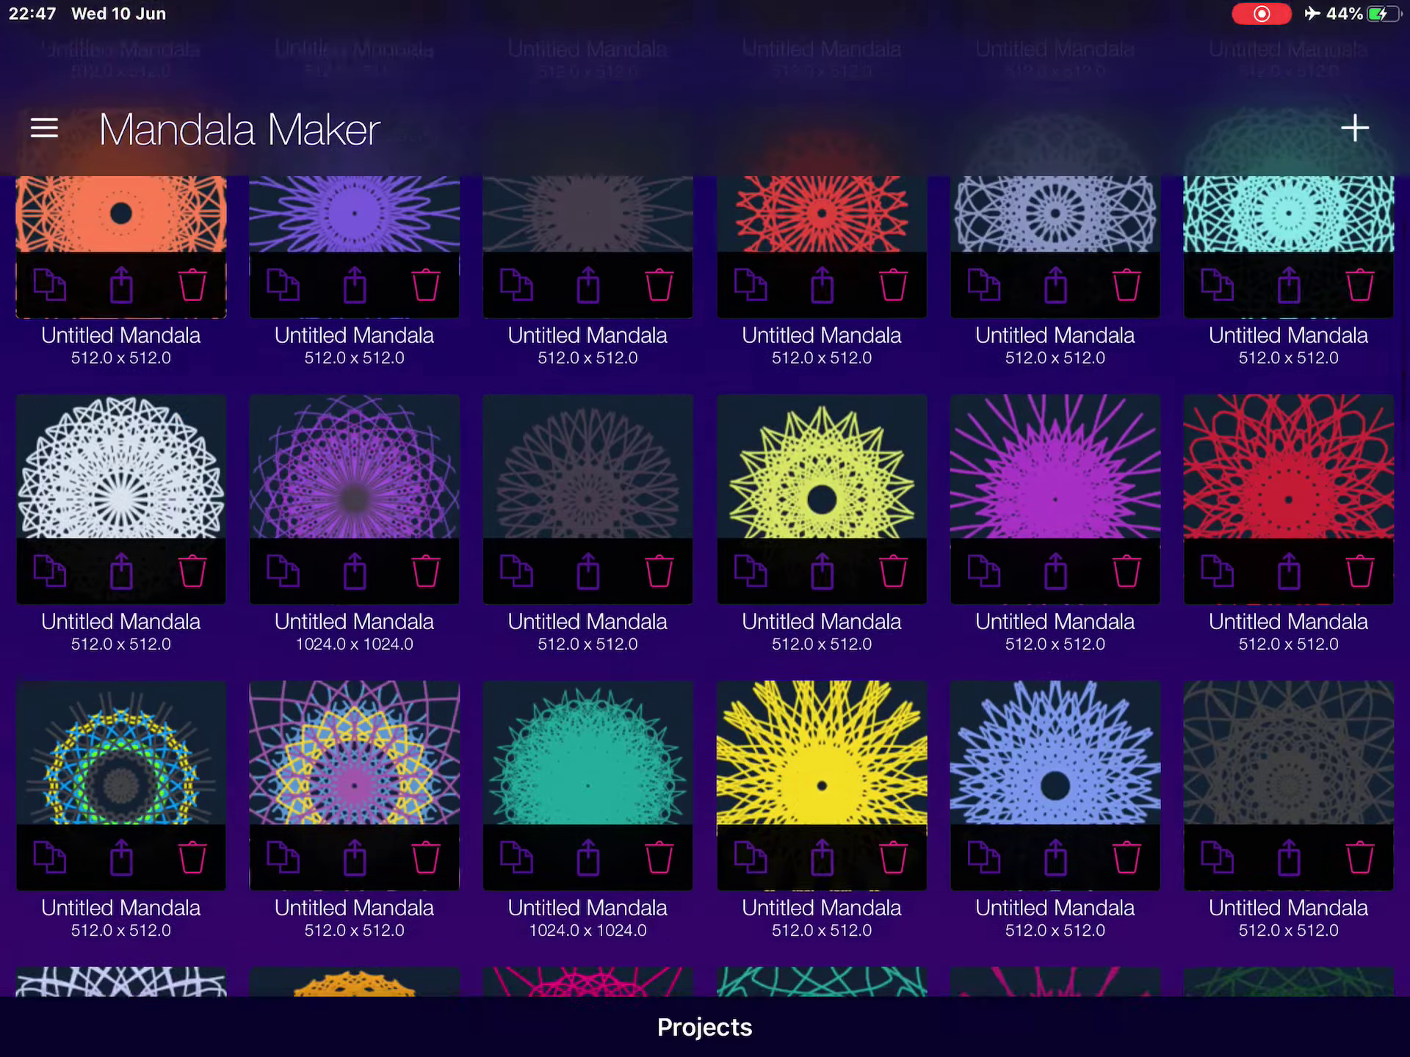
scroll(705, 584, down, 10)
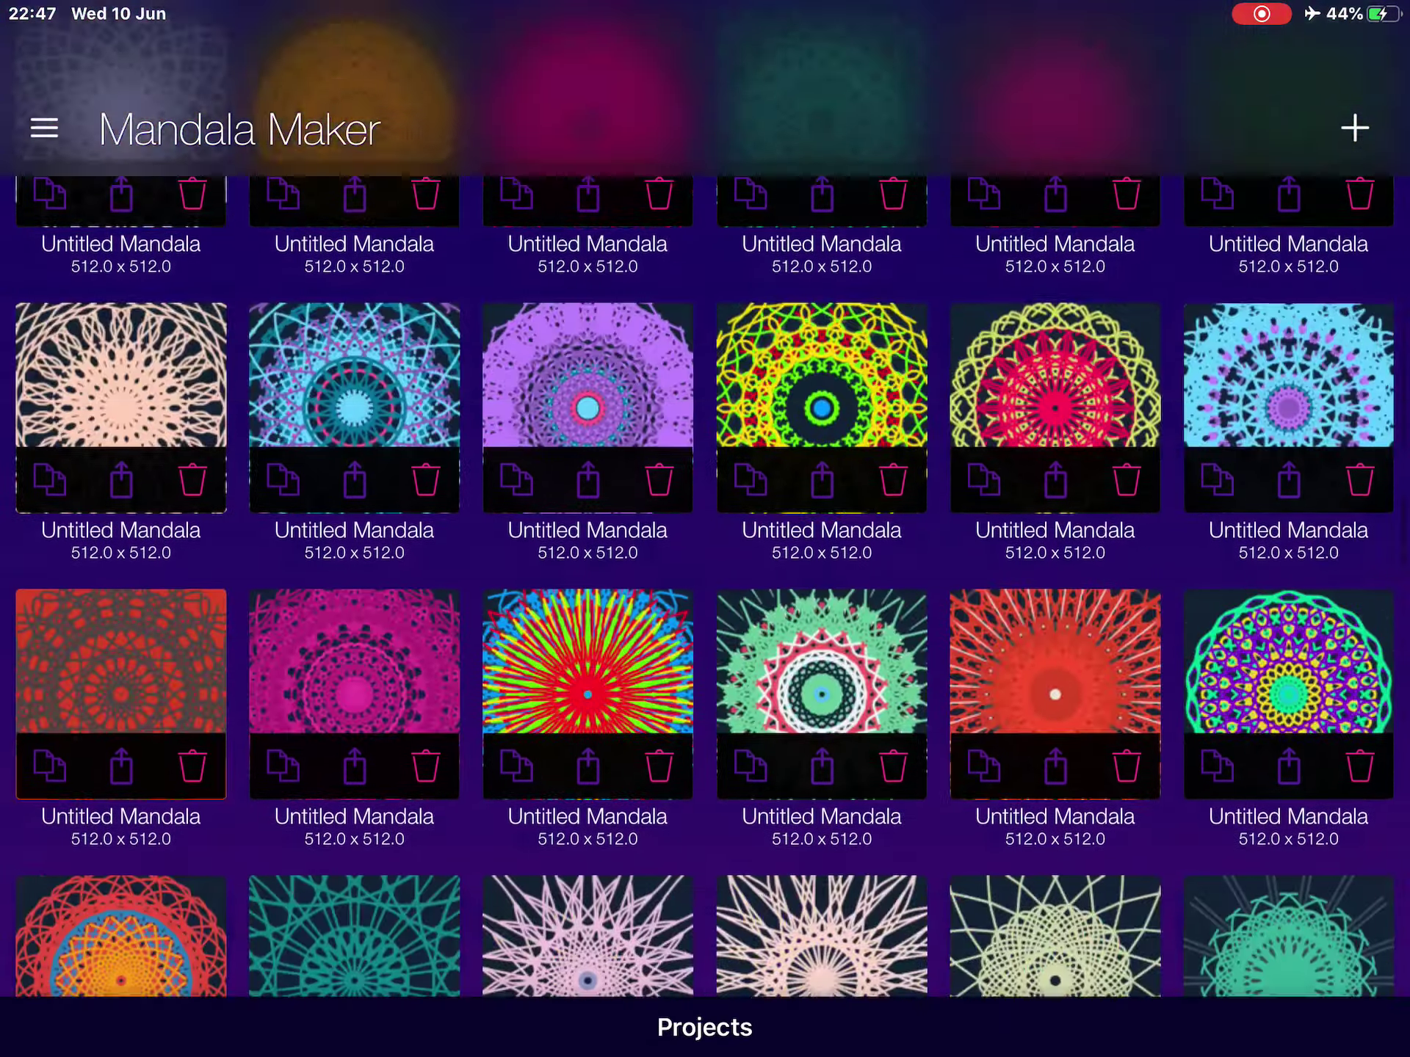
click(1354, 128)
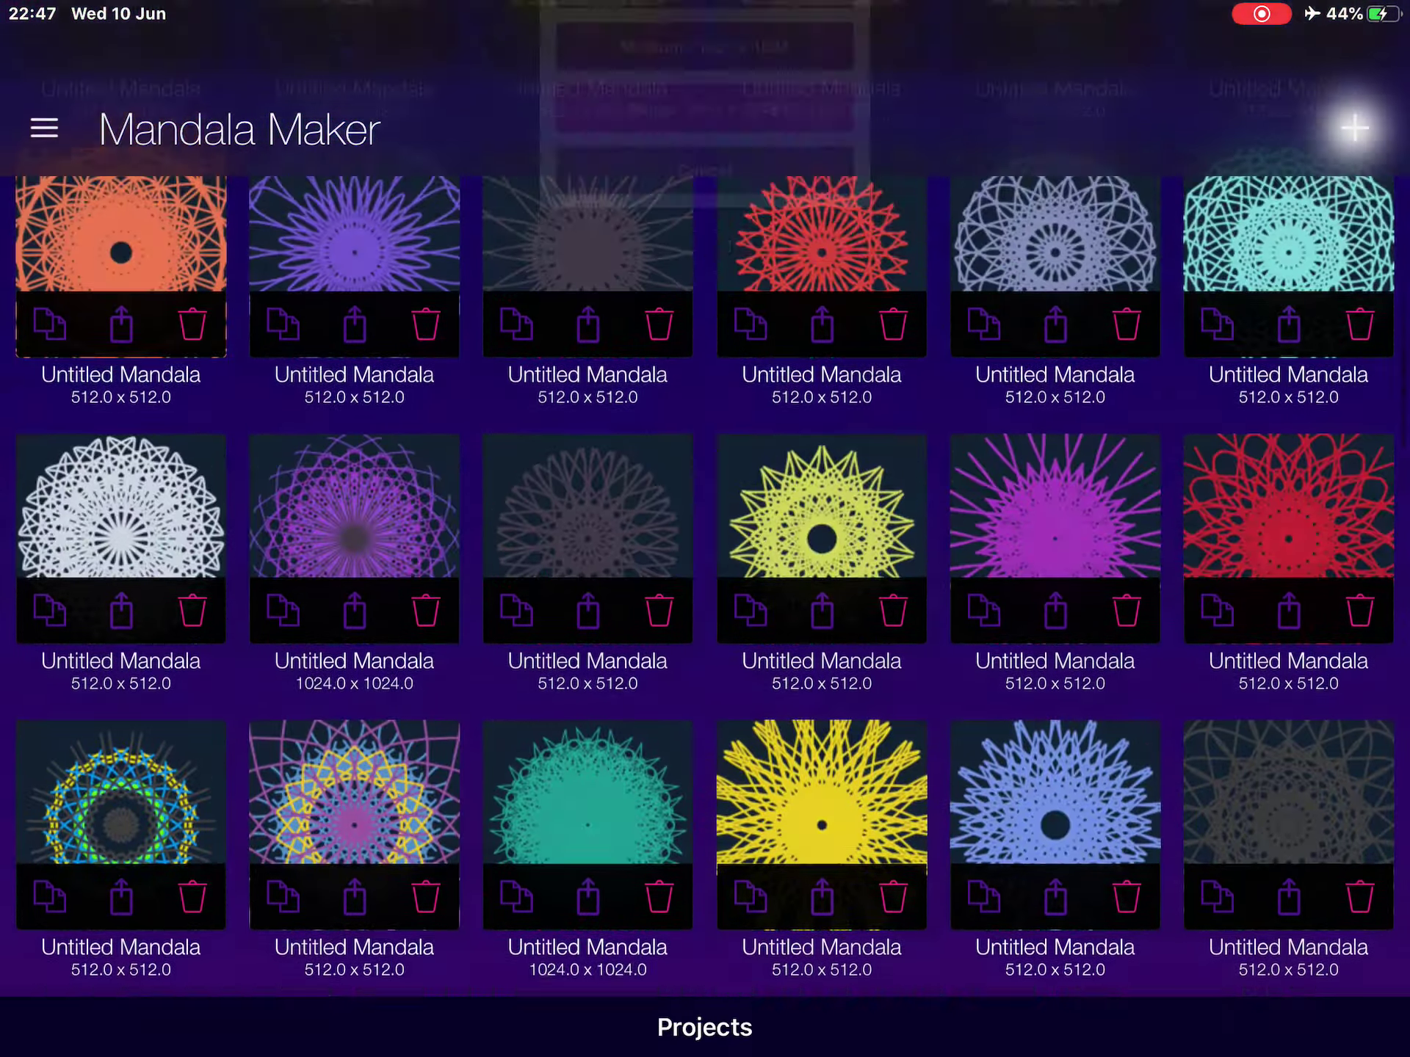
click(705, 612)
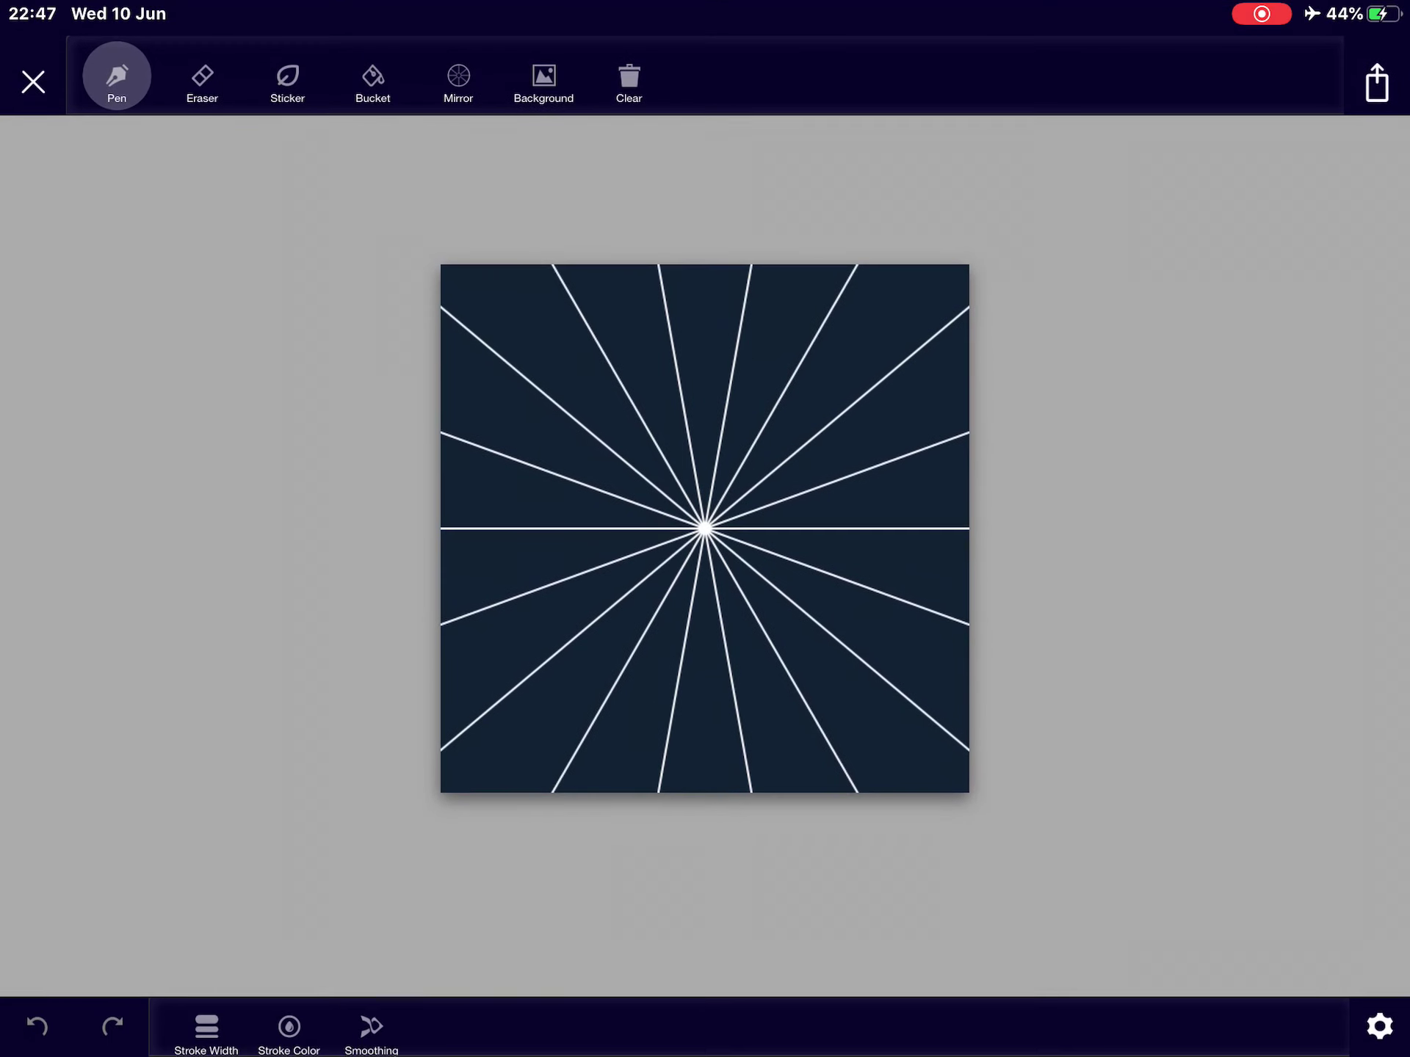
Step: Draw the mirrored centre shape, a spiked inner ring, a larger ring and a central web
drag(727, 512, 733, 556)
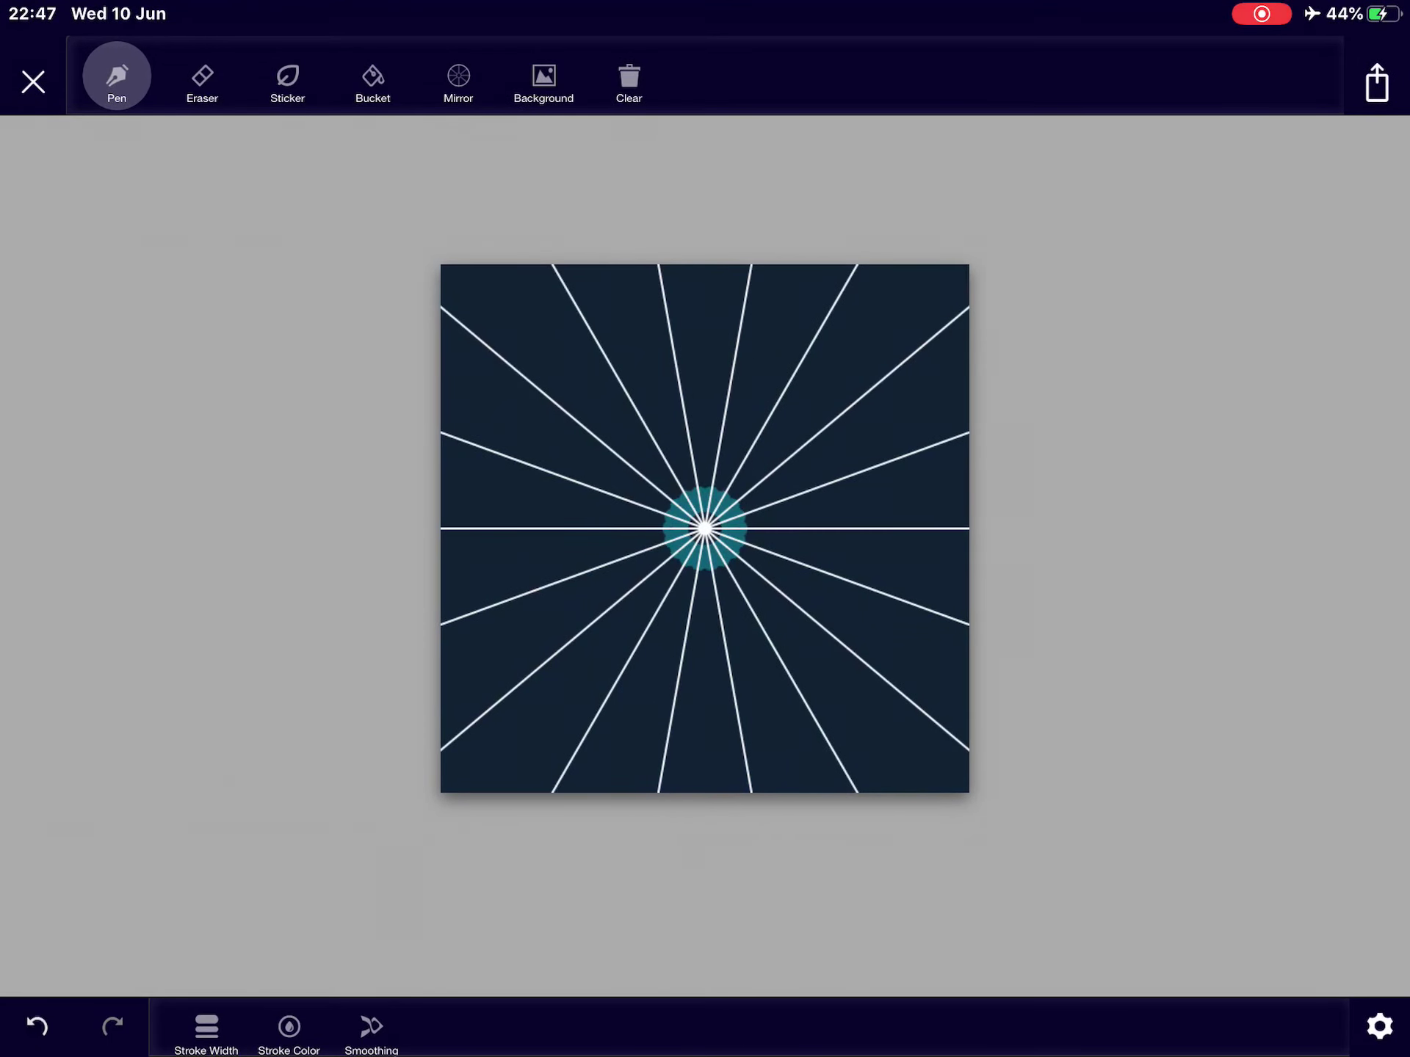
drag(641, 492, 620, 540)
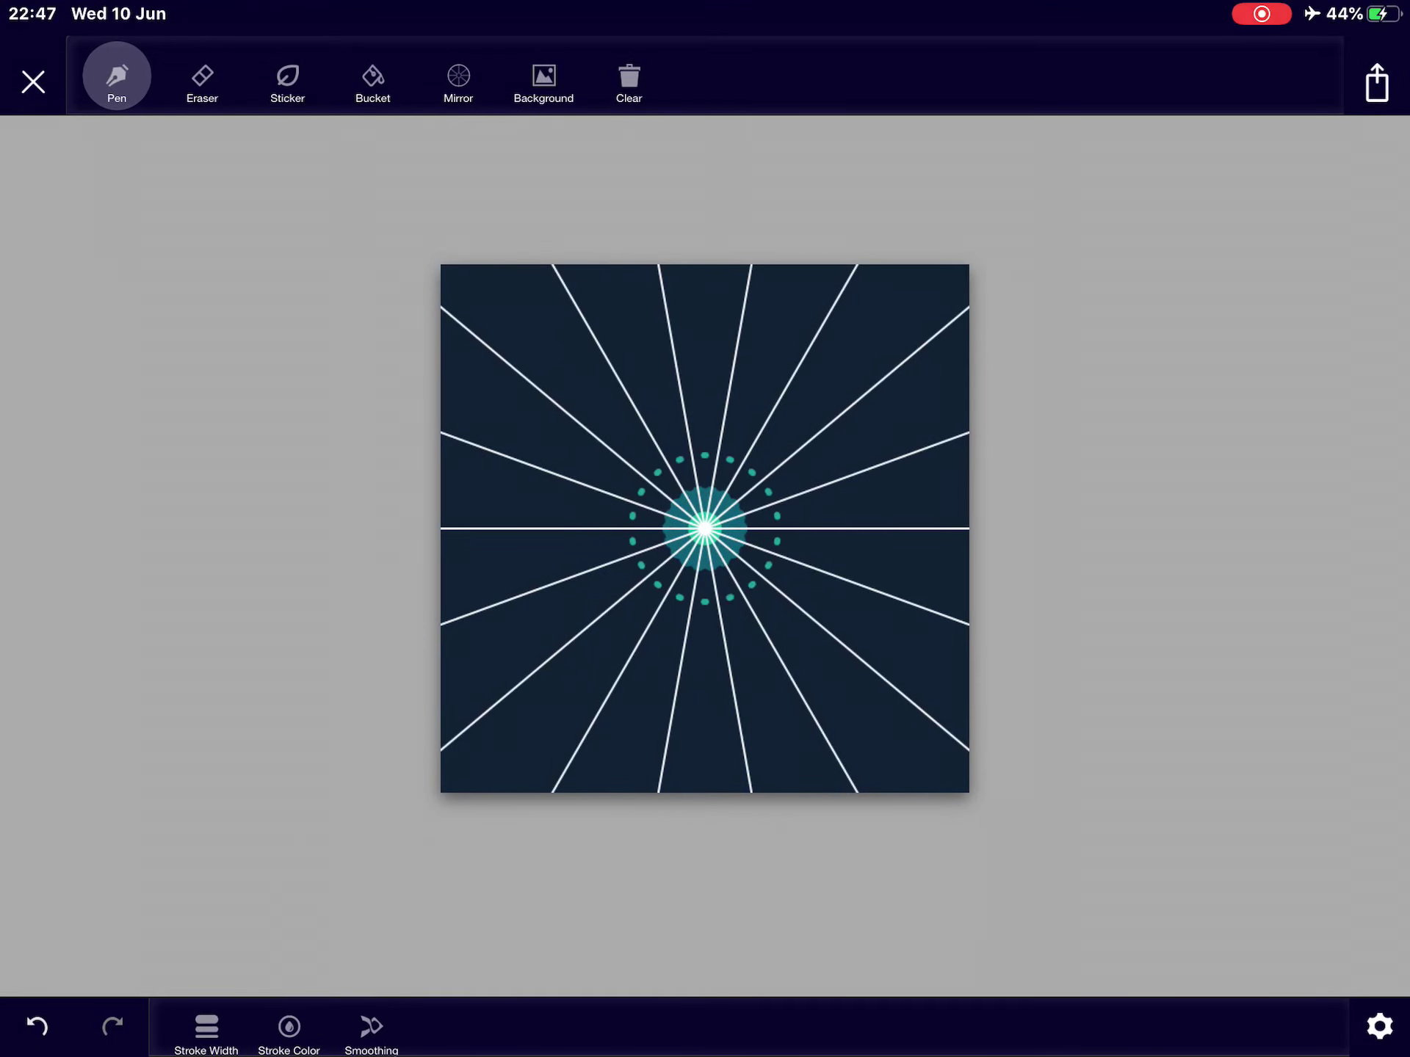
drag(705, 618, 704, 635)
drag(658, 381, 557, 517)
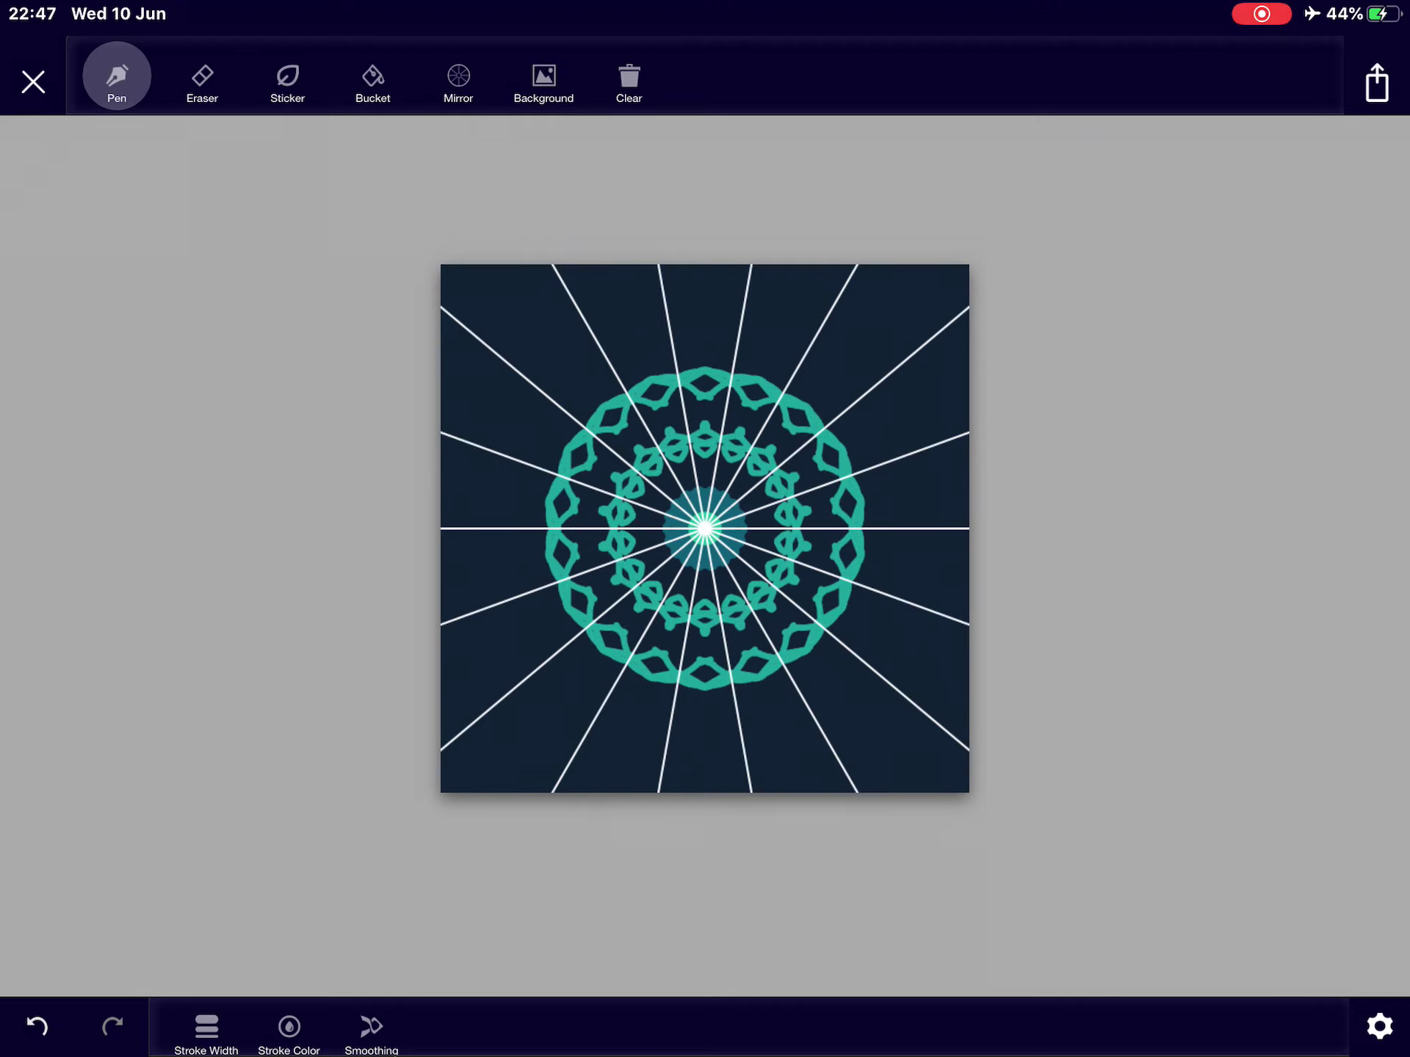
drag(682, 468, 659, 485)
Step: Add an X-mark looping lattice, inner zigzags, outer loops and long radial strokes to the edges
drag(836, 377, 884, 430)
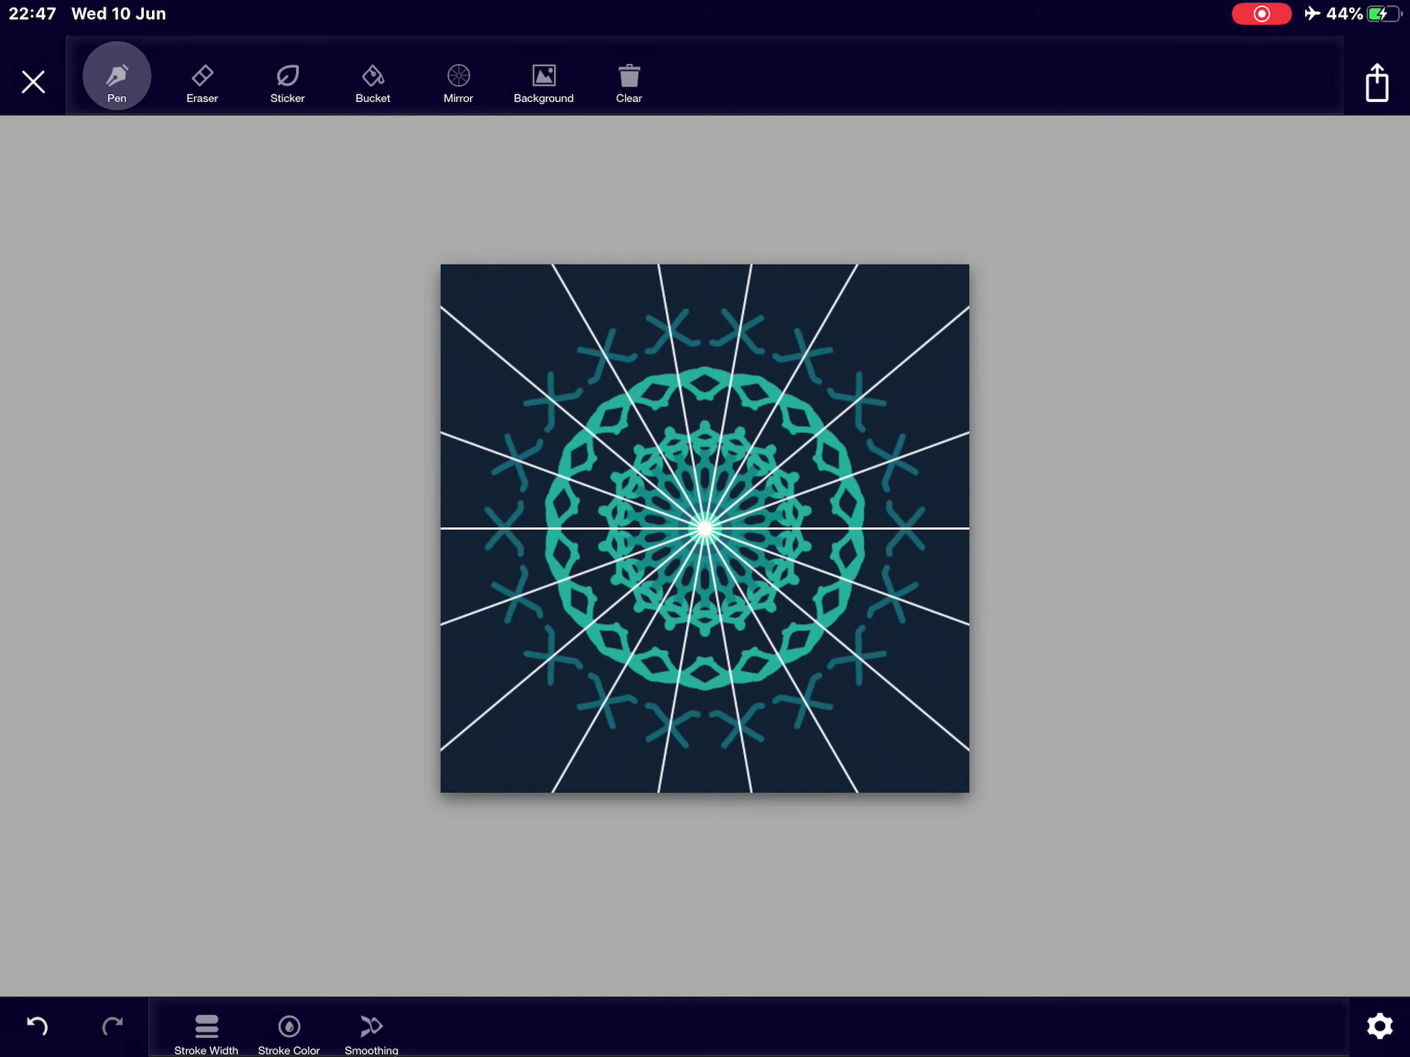
drag(557, 705, 661, 776)
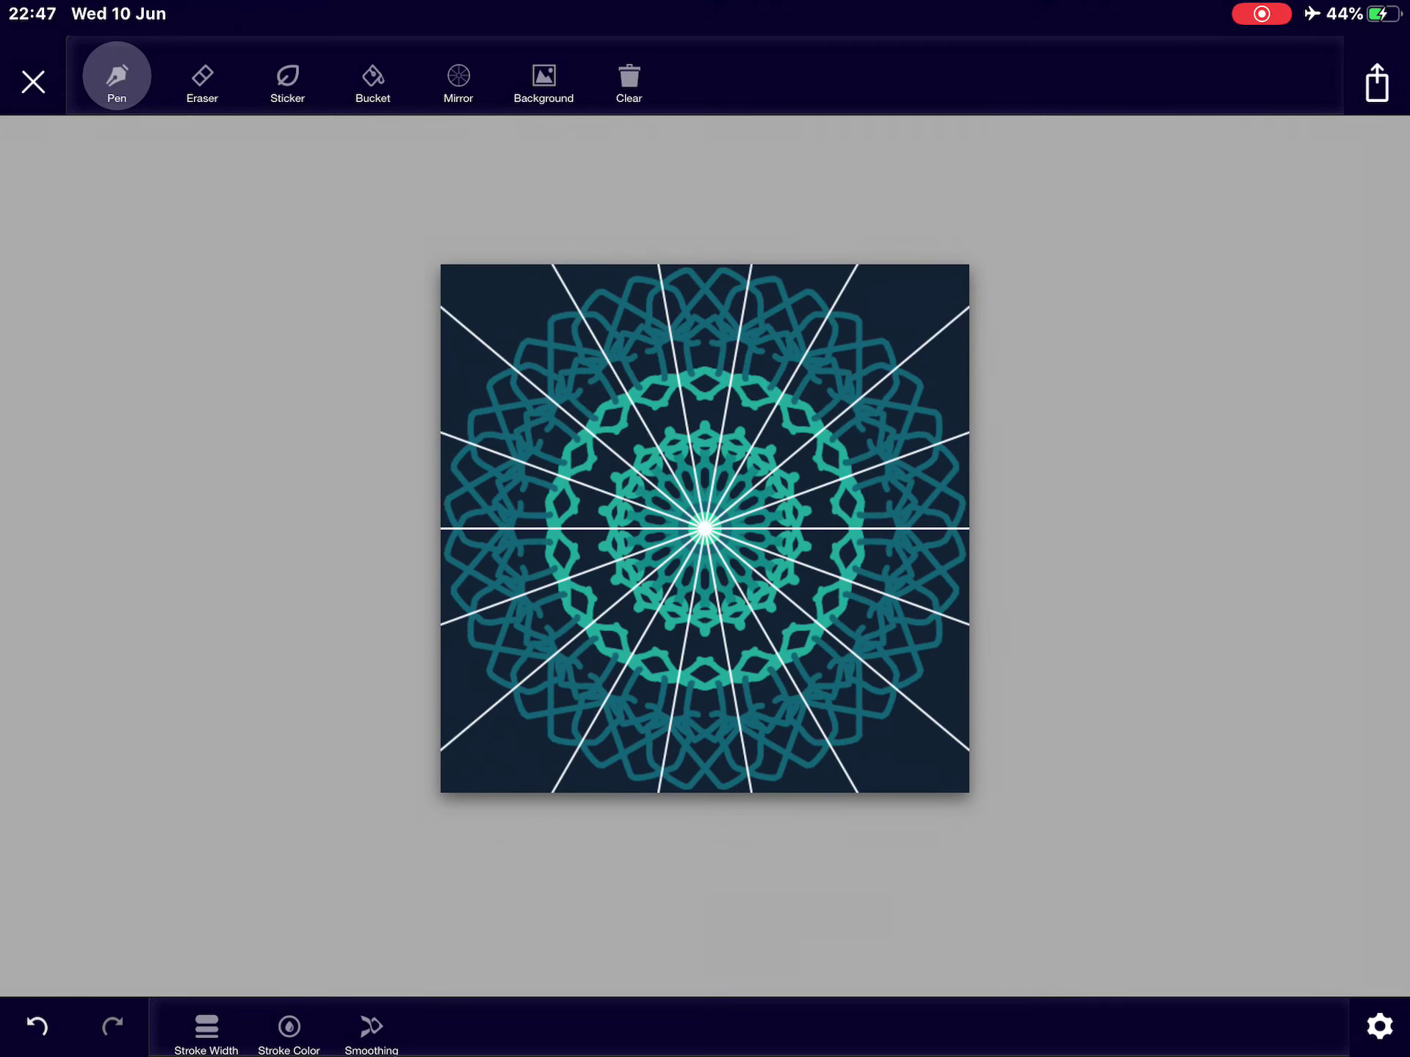
drag(771, 517, 859, 518)
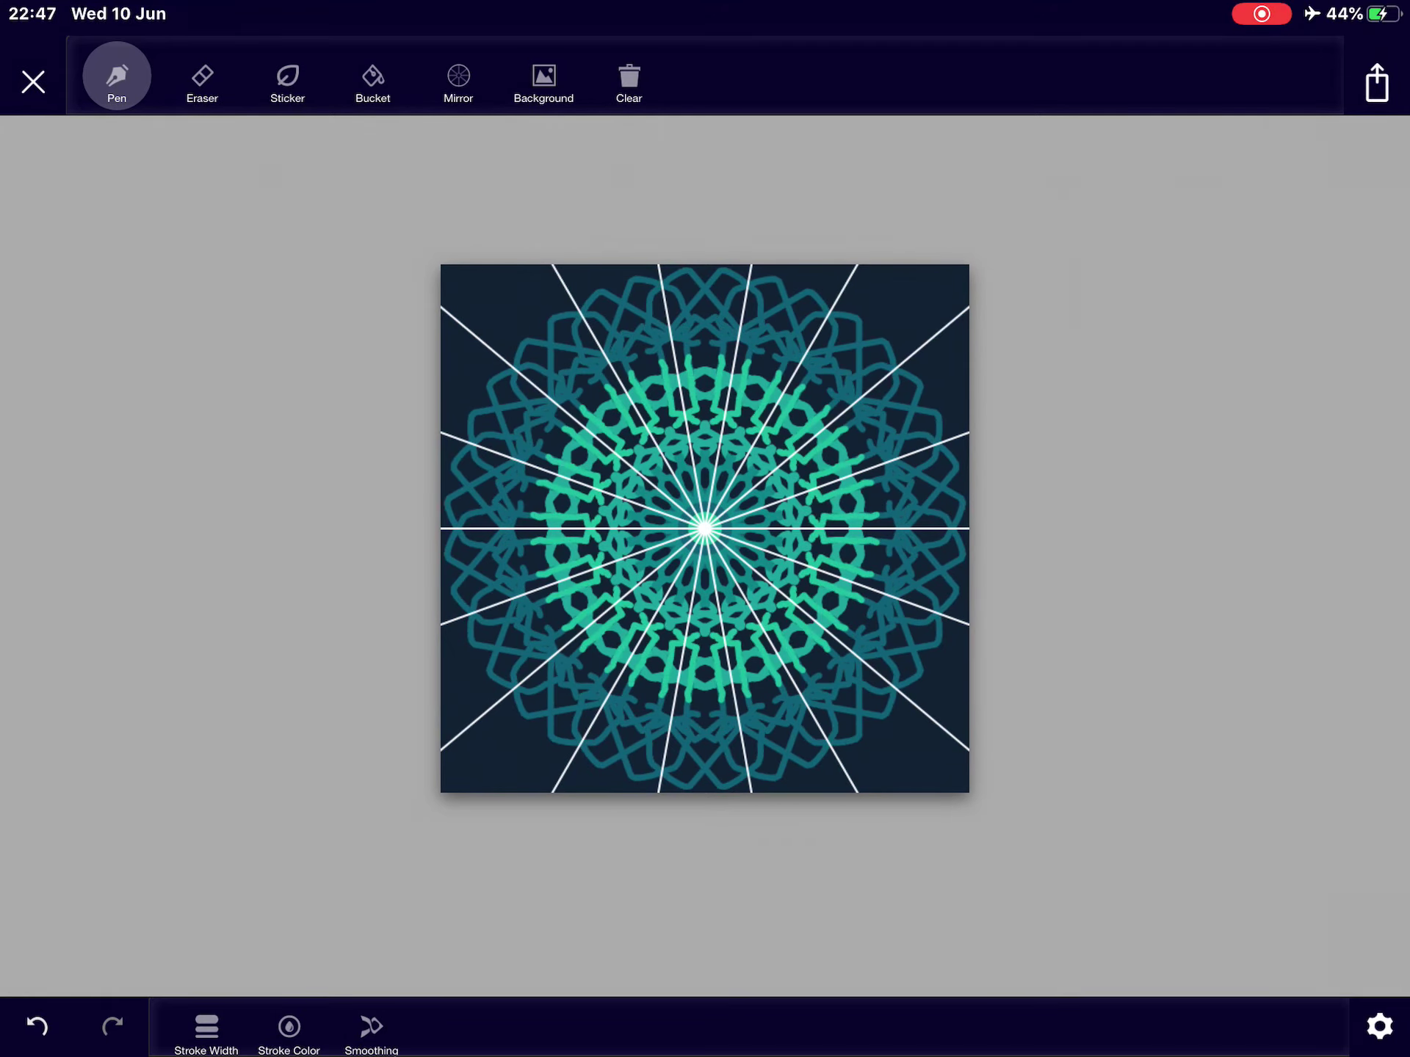
drag(612, 628, 518, 717)
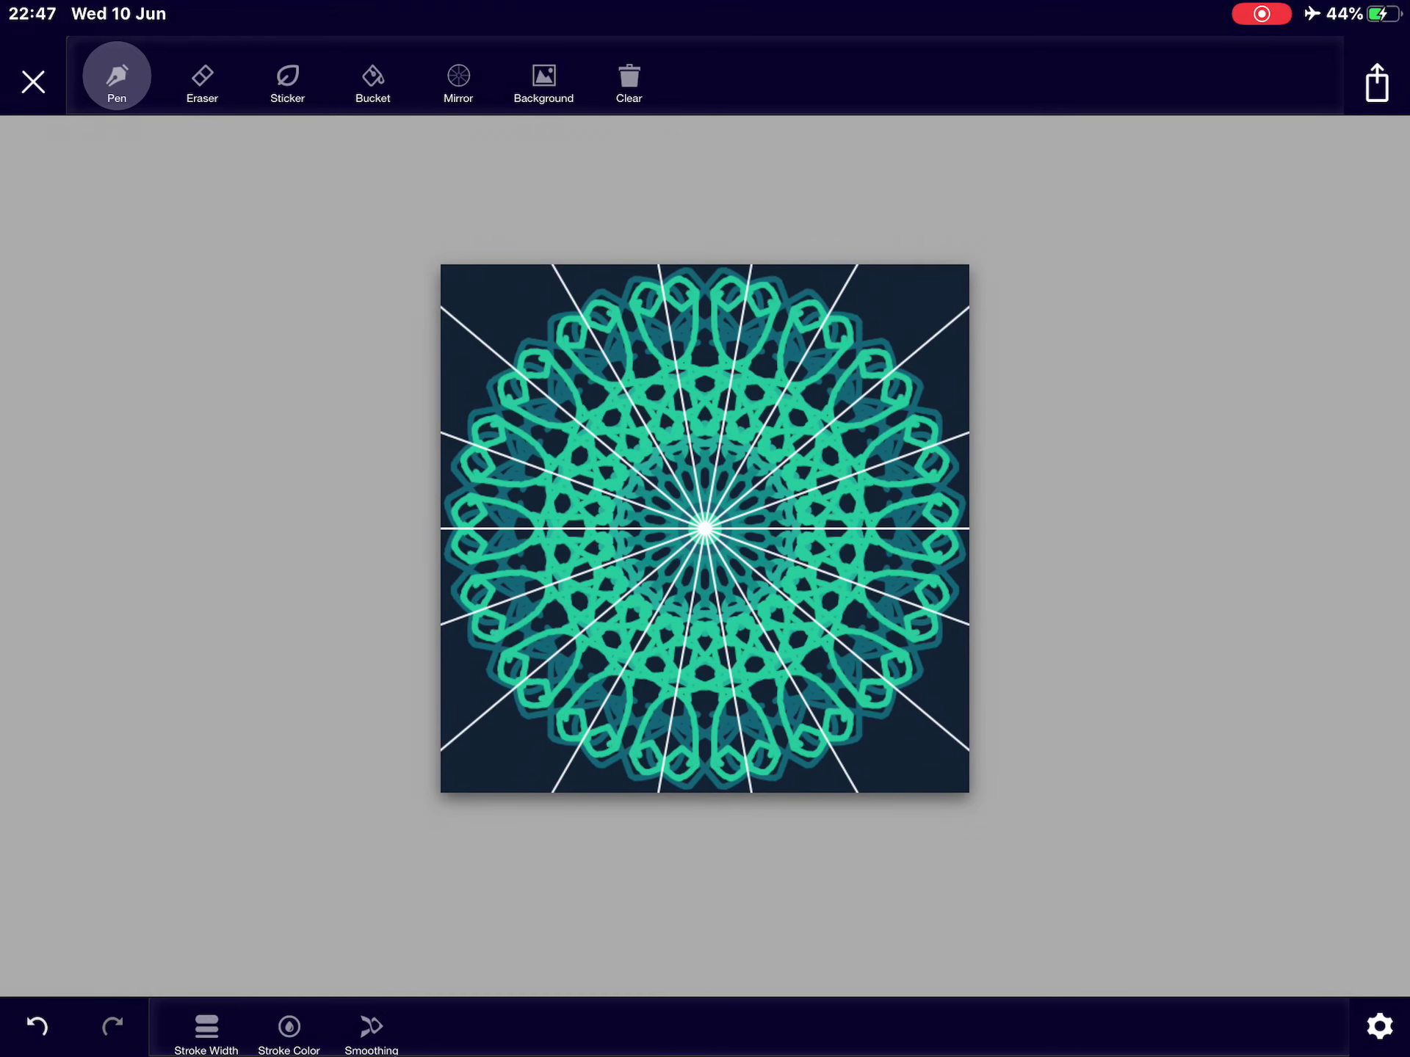
drag(660, 479, 491, 292)
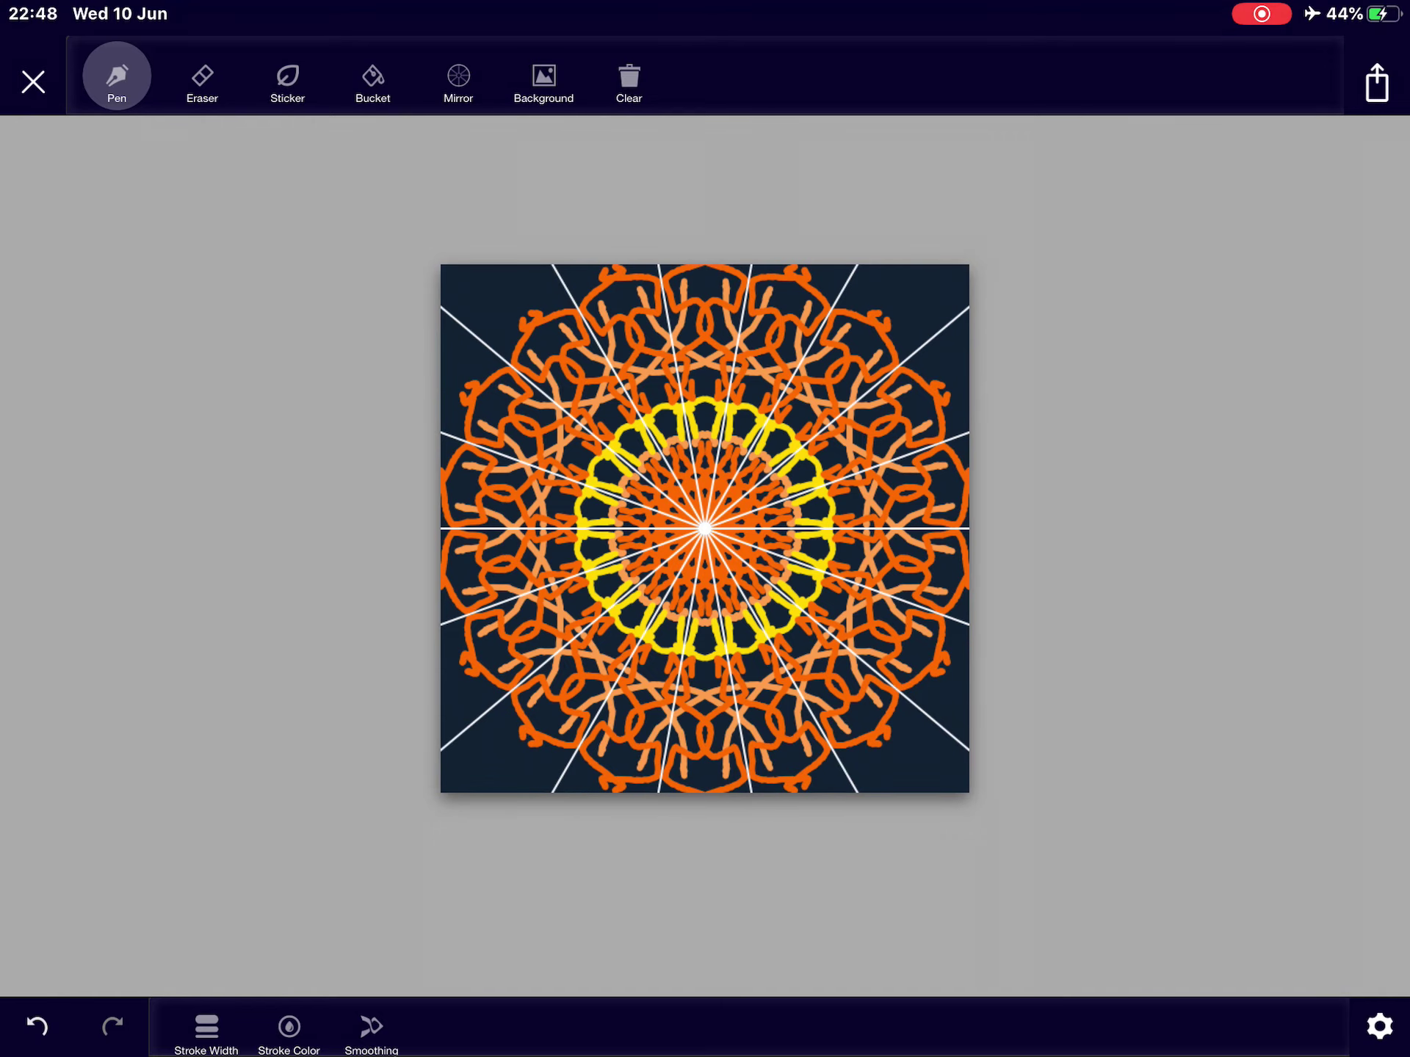
Step: Go to the home screen, switch app pages and reopen the Mandala app gallery
key(super+h)
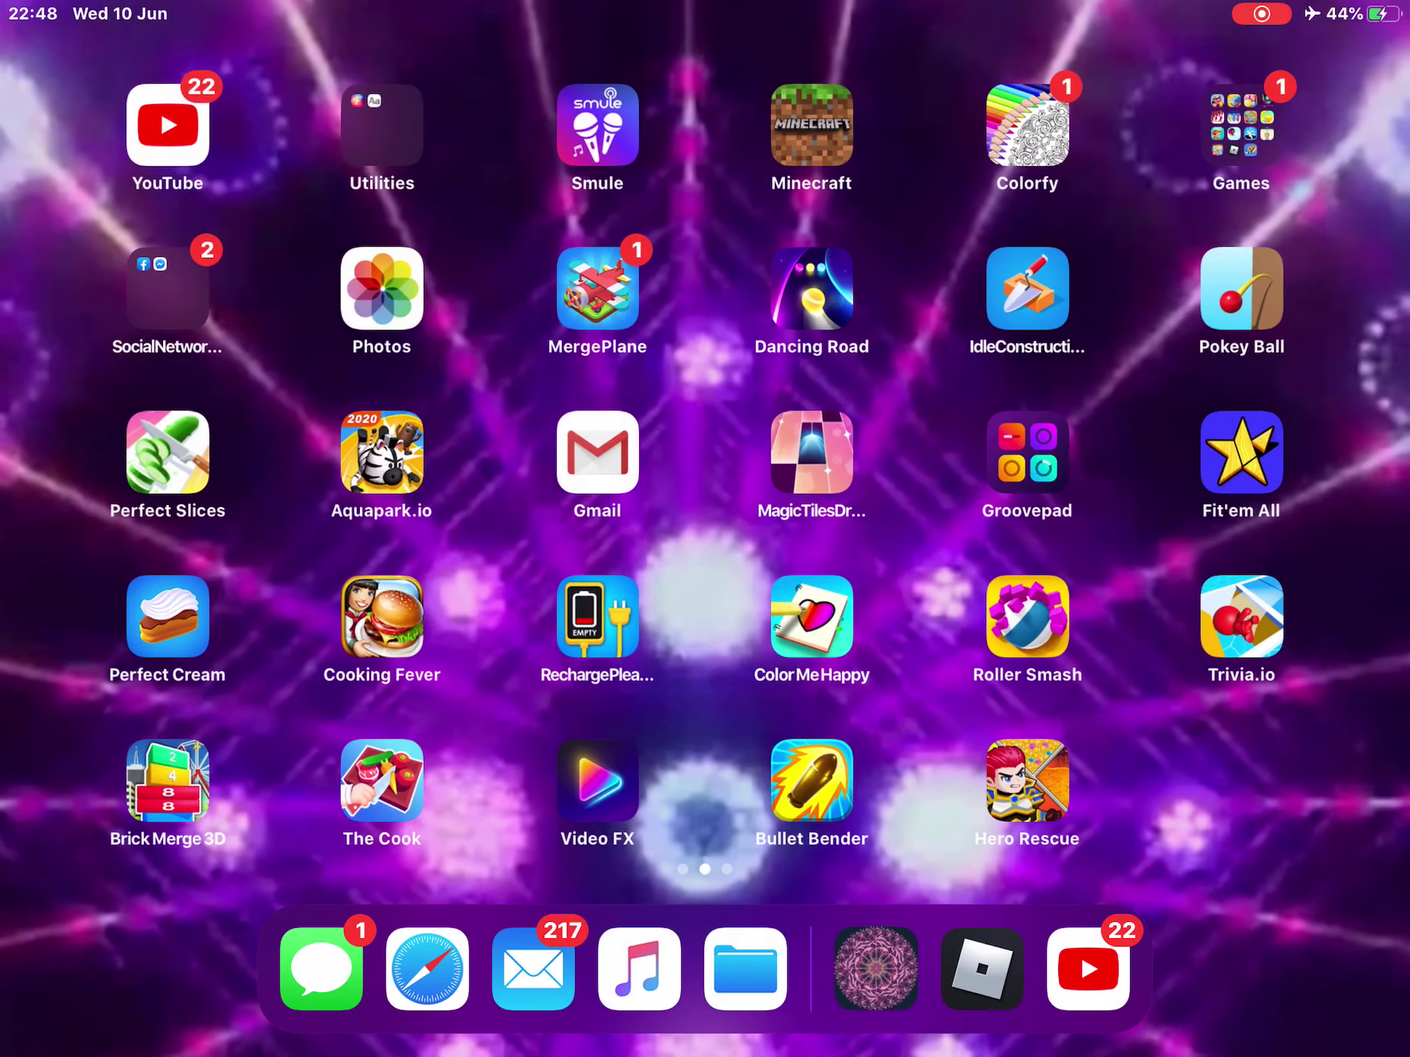
drag(991, 495, 220, 496)
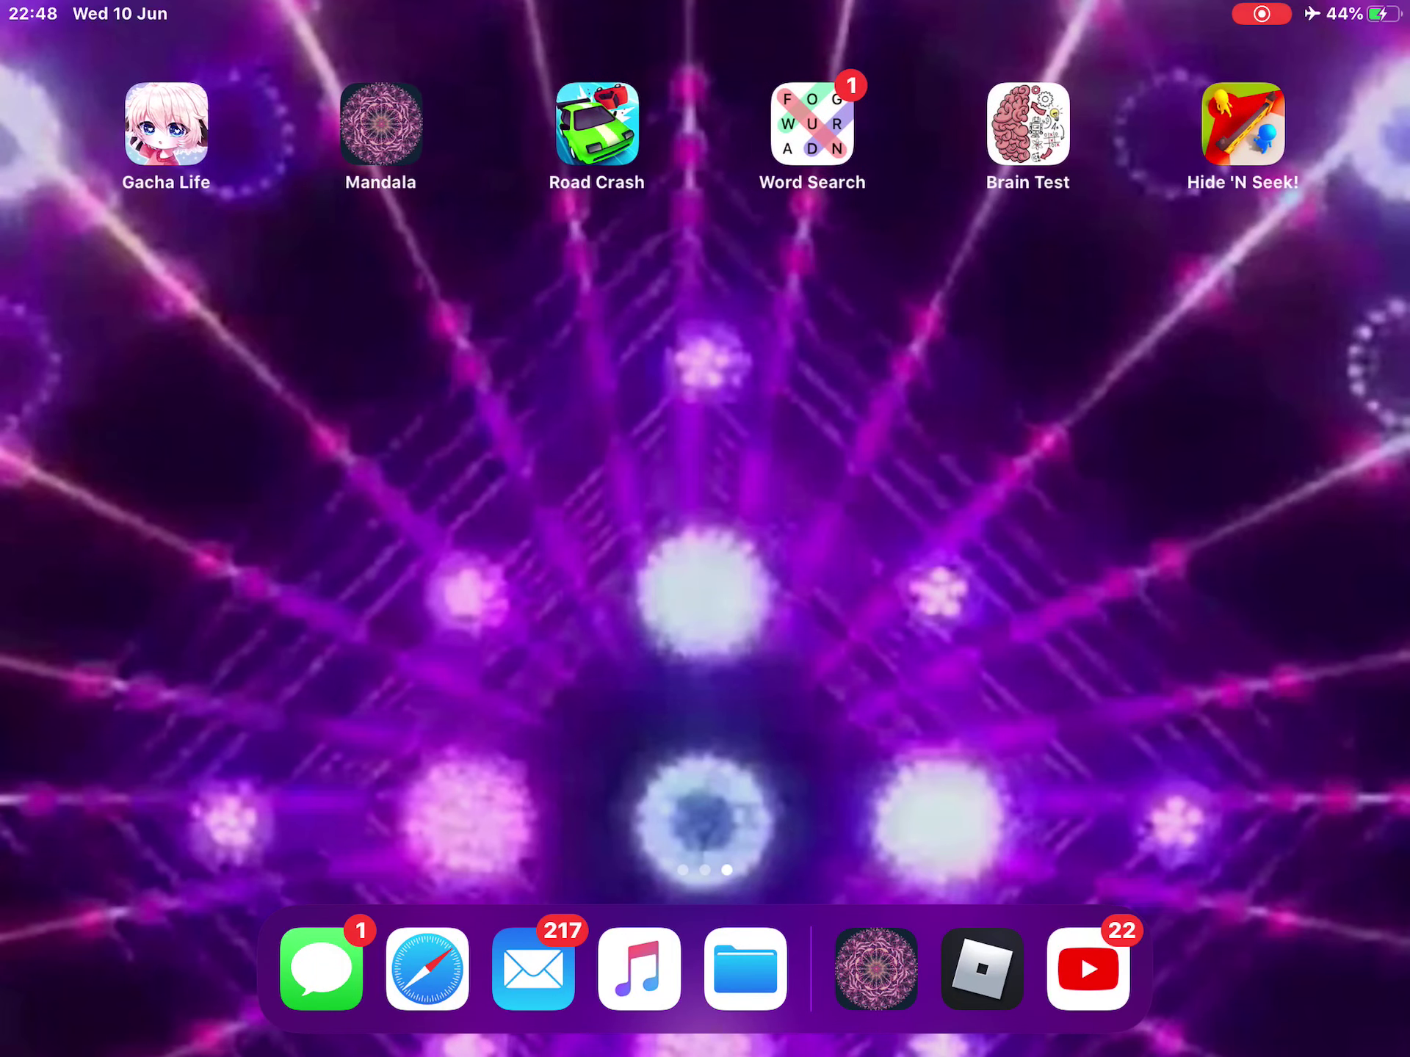
click(321, 124)
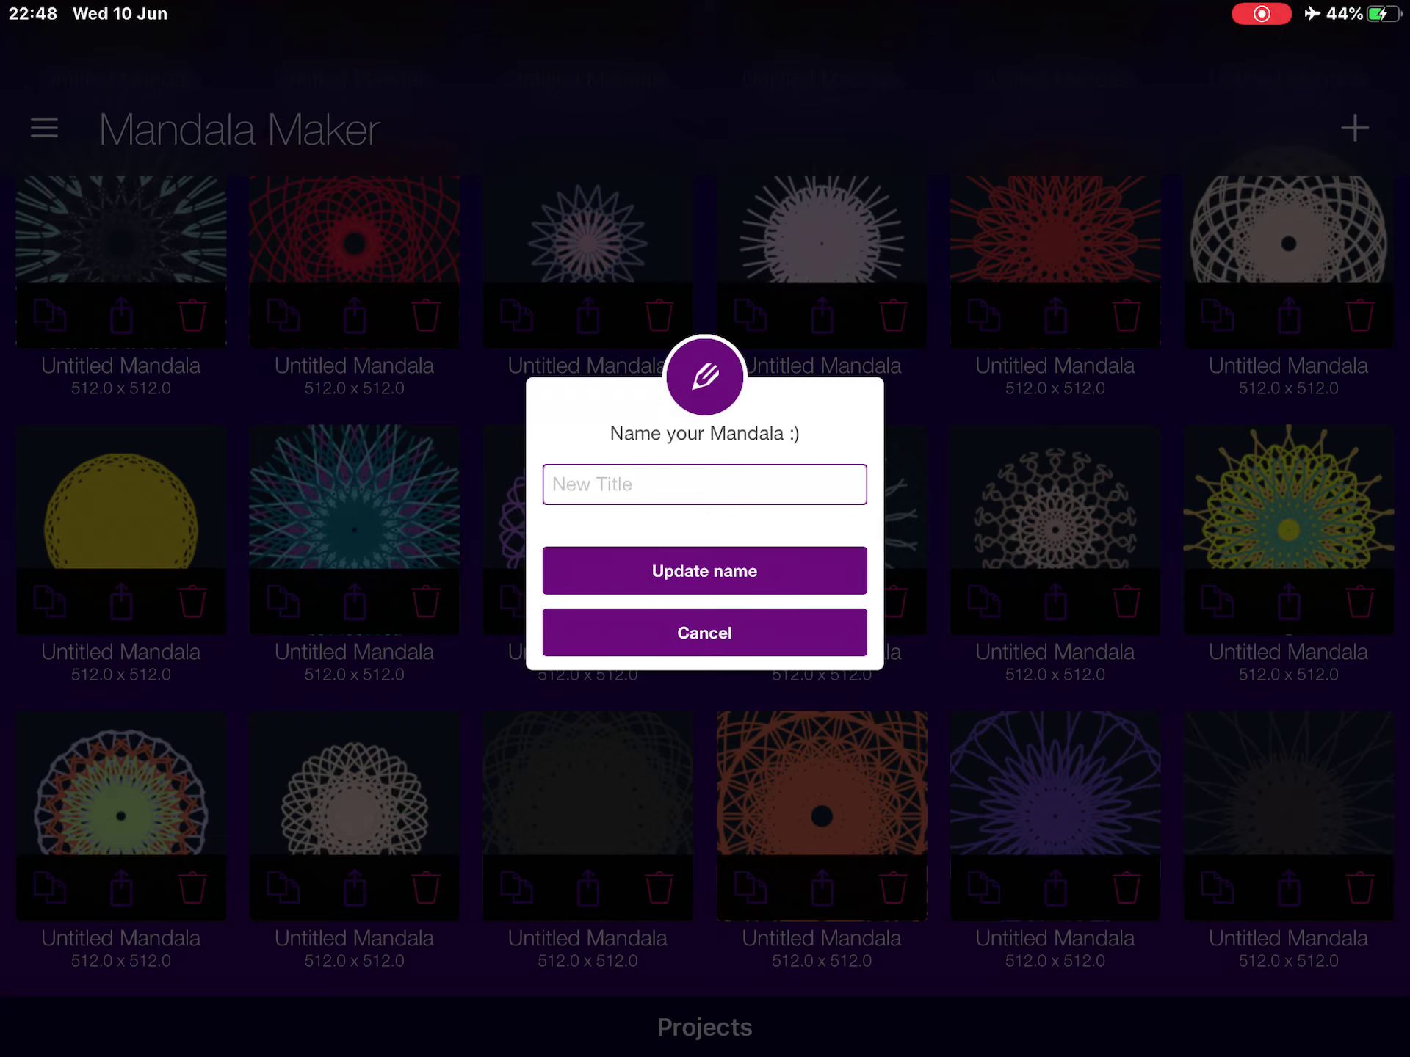
Step: Name the orange-yellow mandala 'Sun'
click(705, 635)
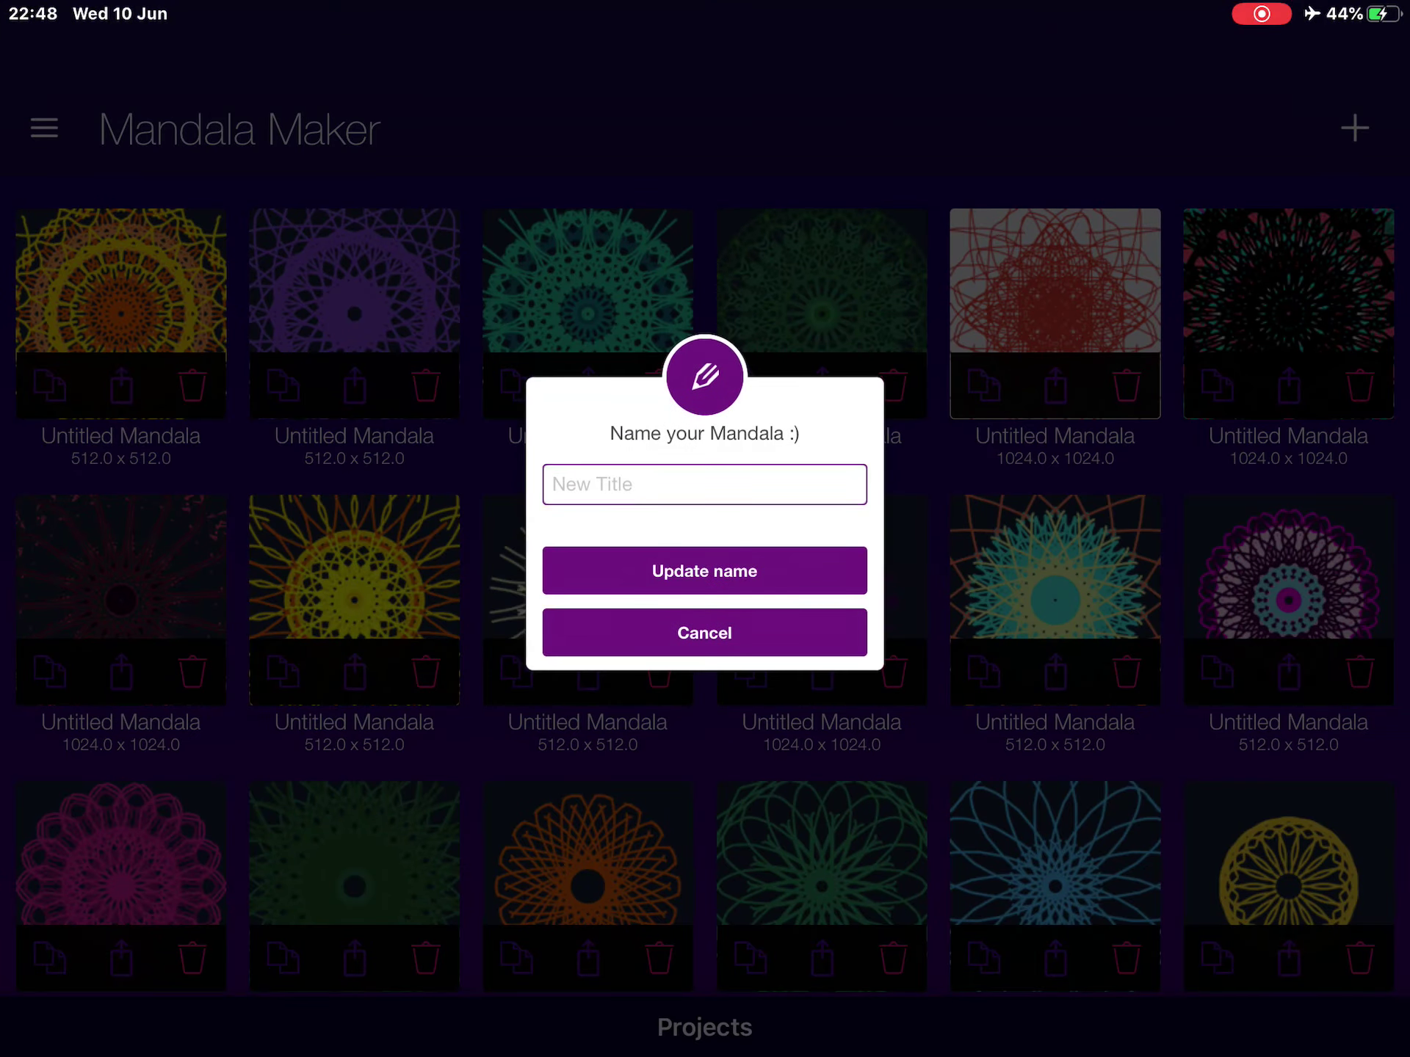
click(705, 485)
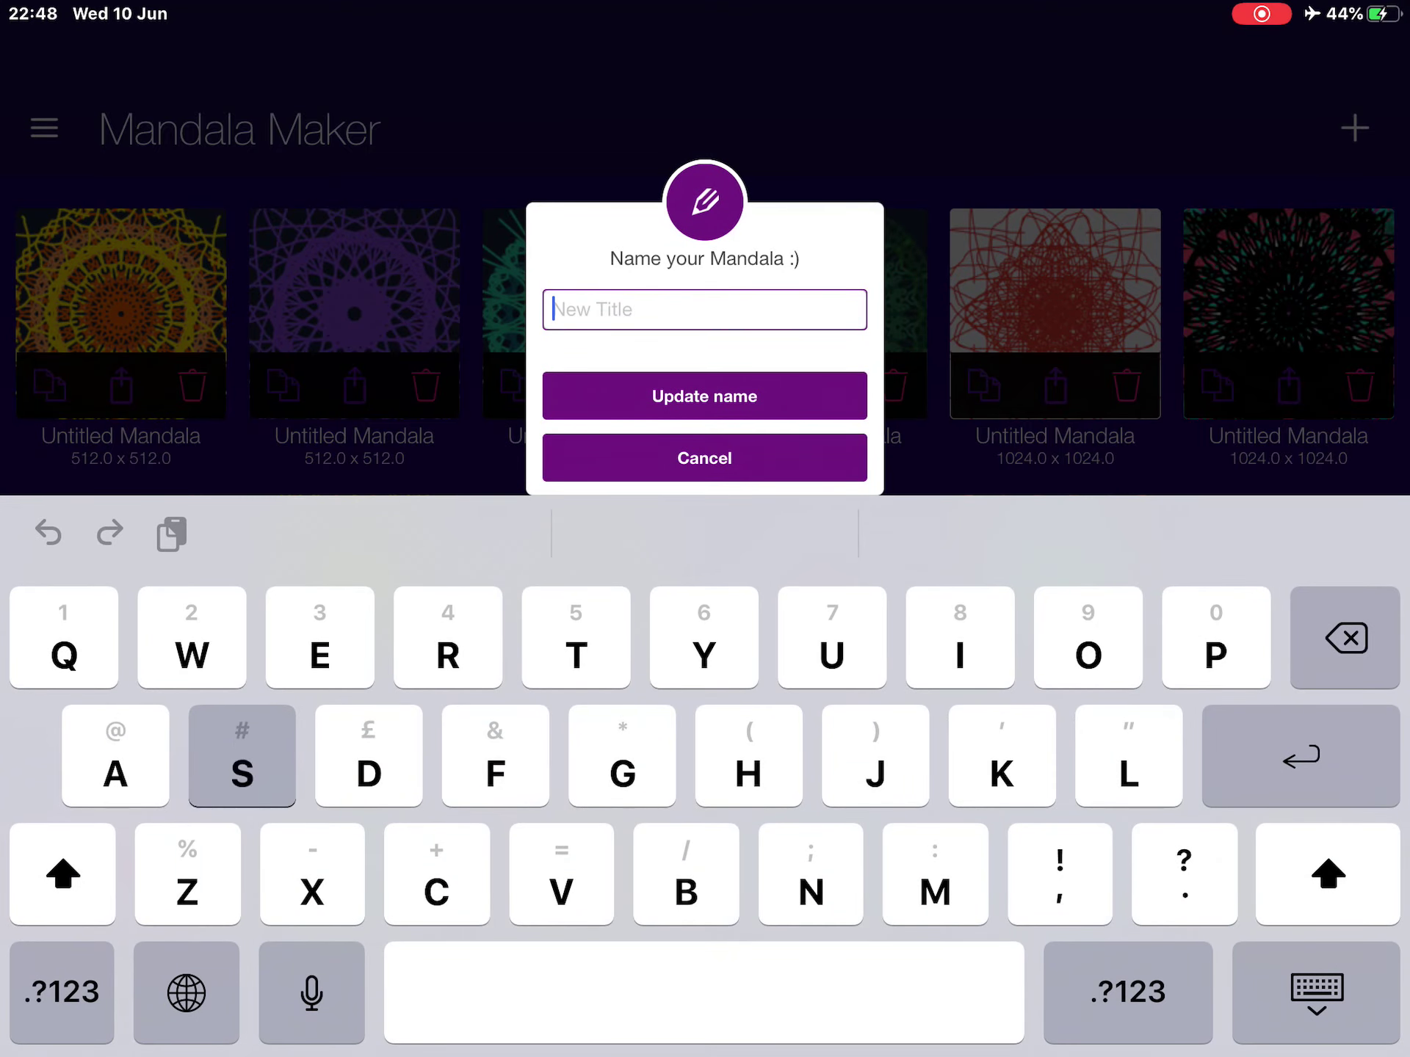
text(Sun)
key(Return)
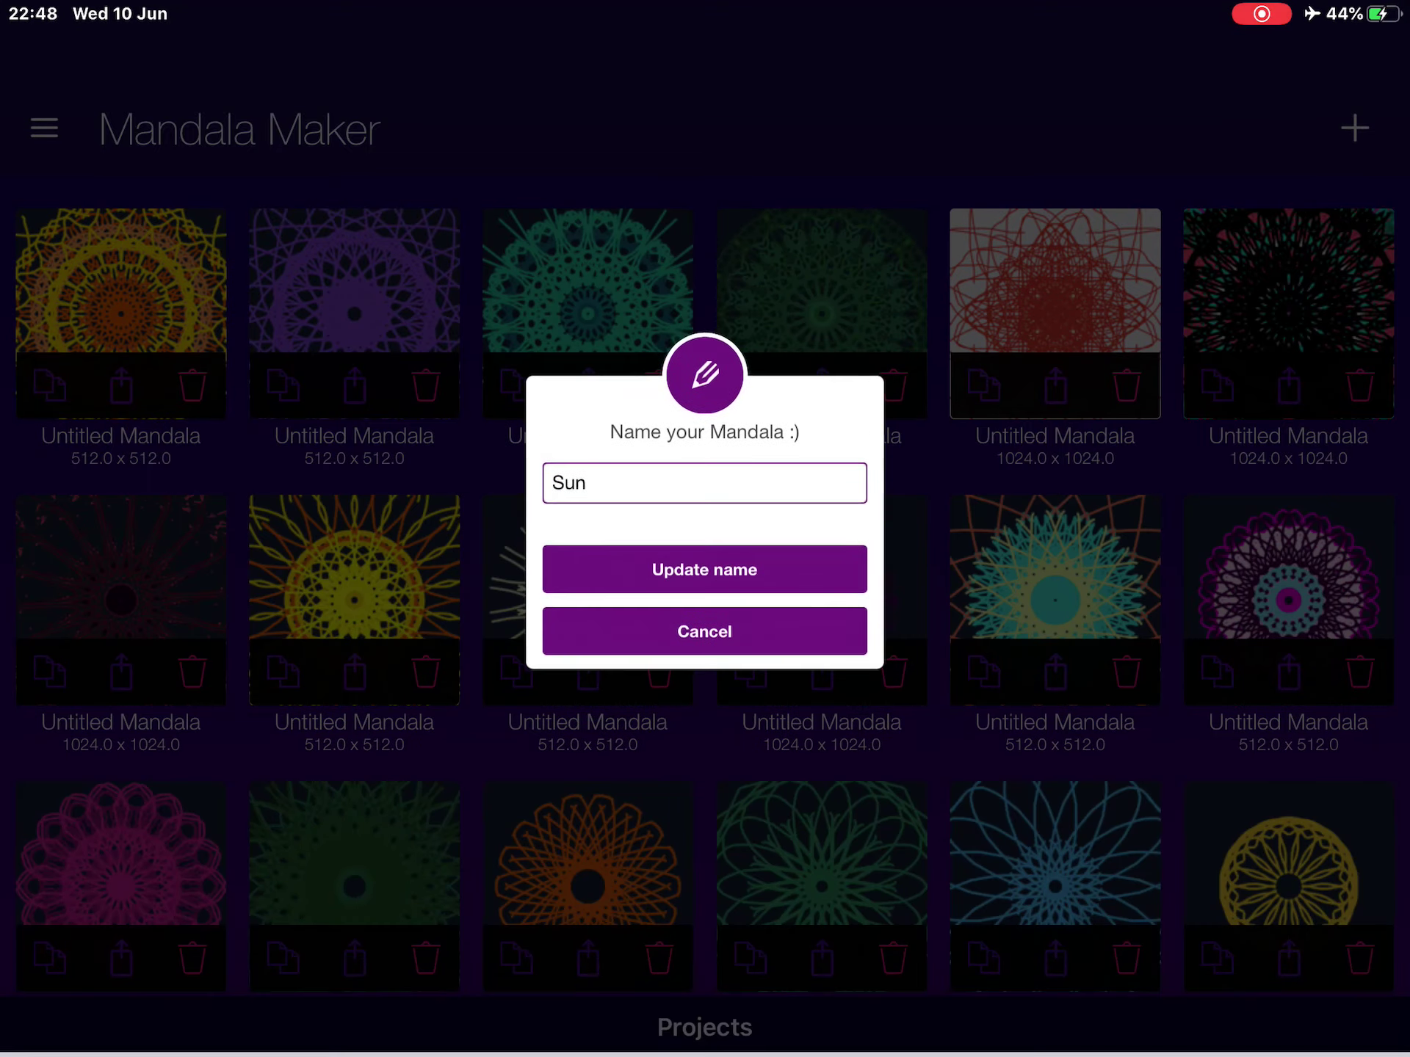
click(706, 570)
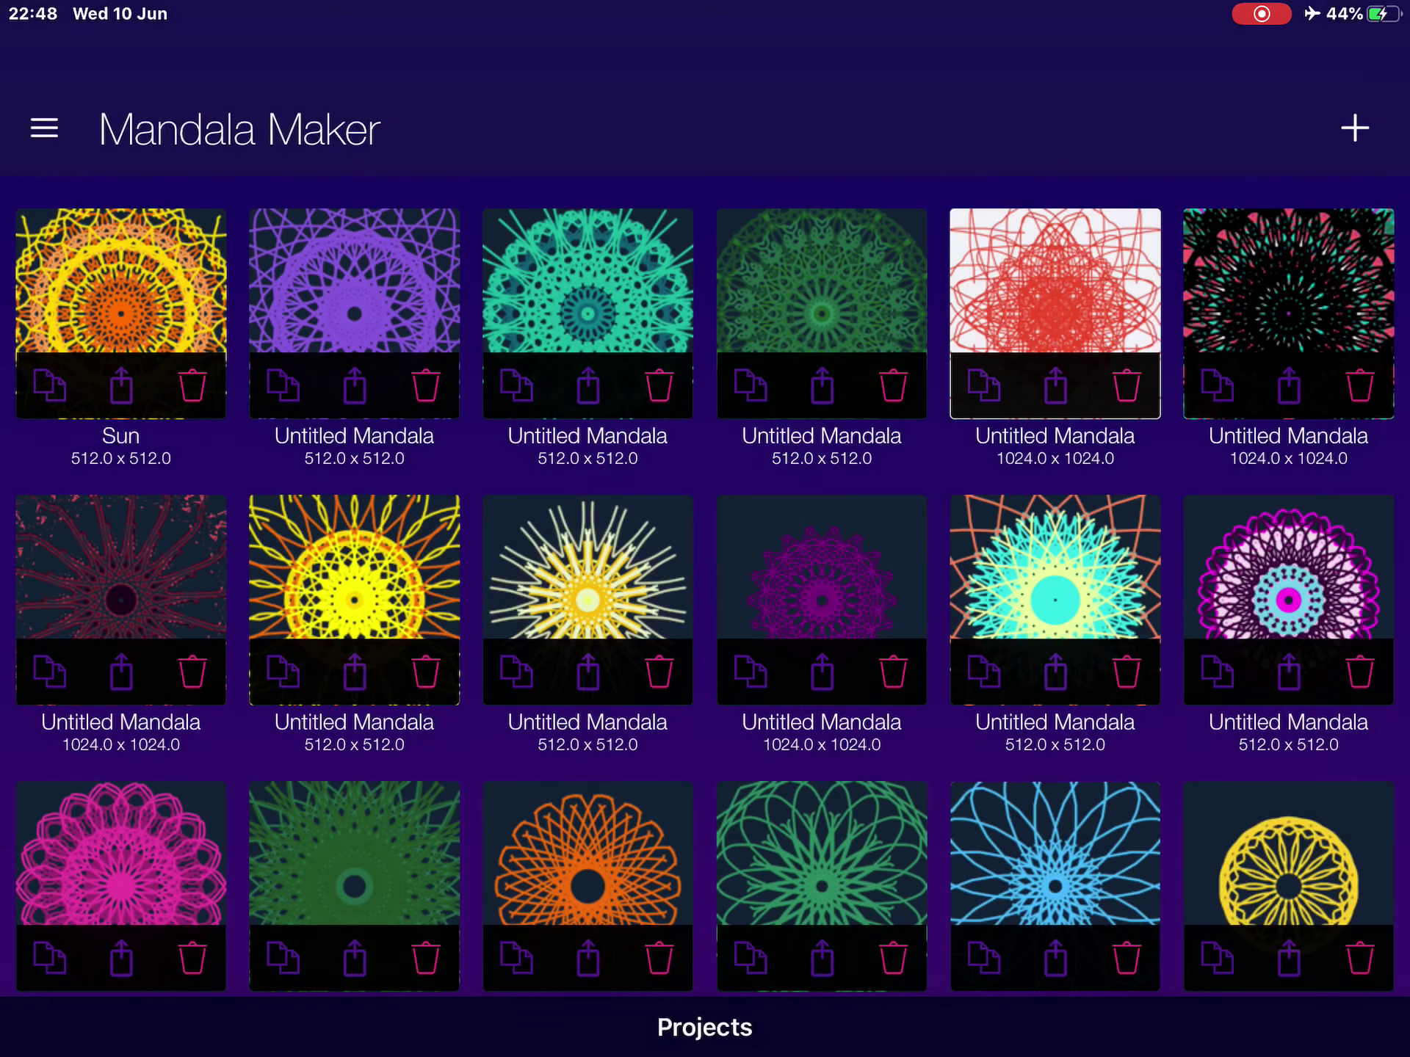
Step: Start a new canvas with a magenta petal centre, purple looping ring and cyan ring
click(1355, 128)
click(705, 581)
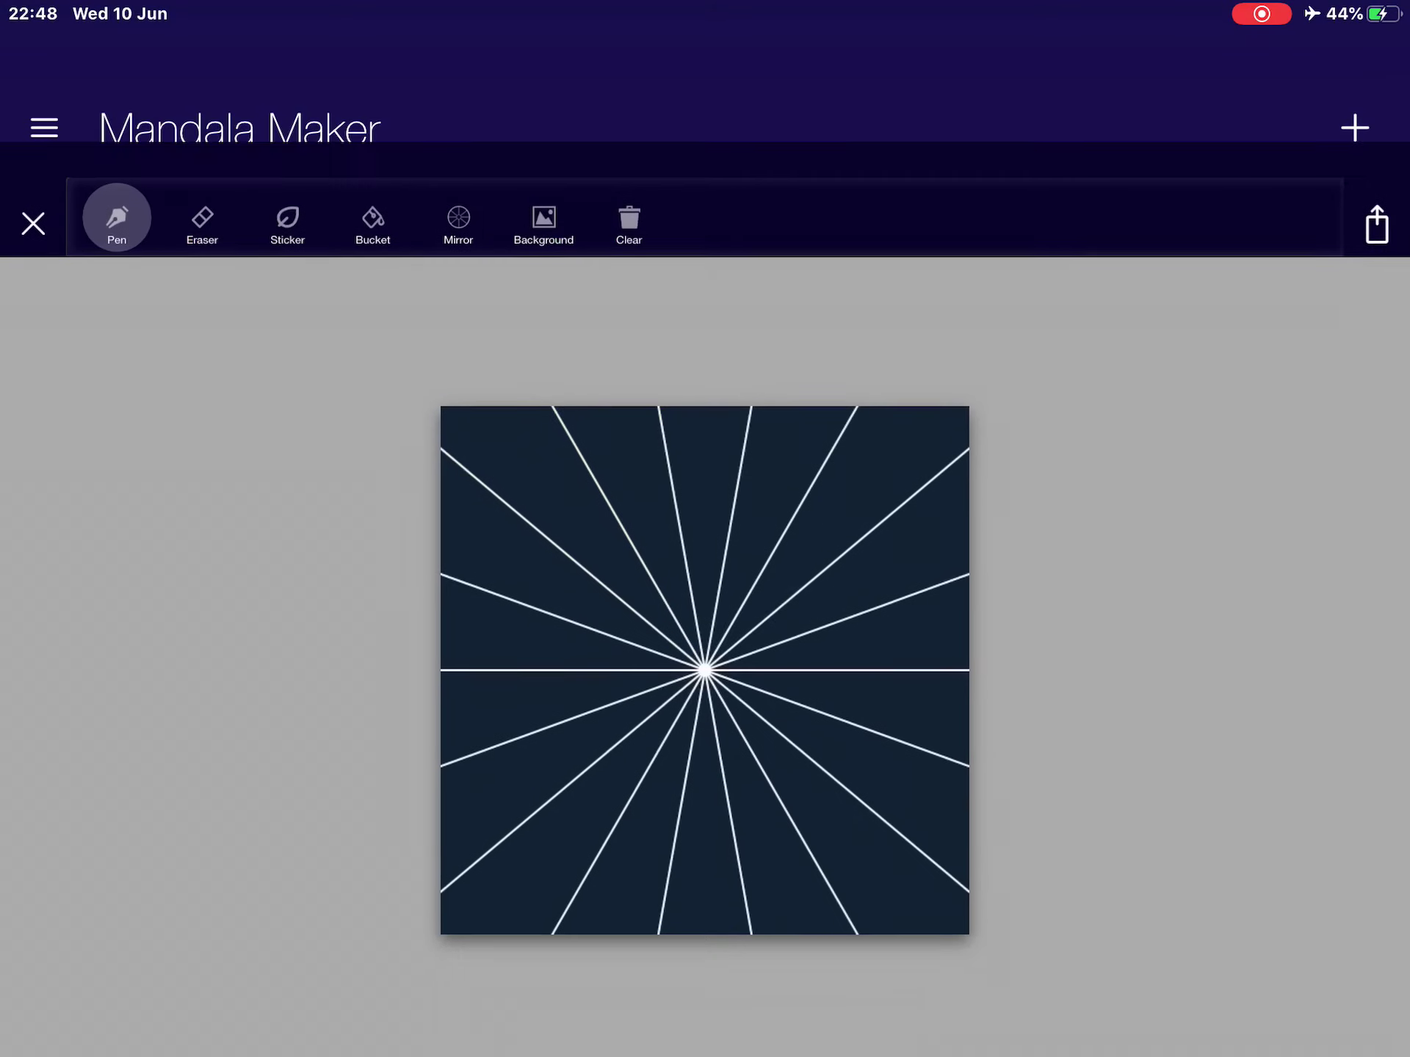
mouse_move(705, 529)
mouse_down()
mouse_move(739, 502)
mouse_move(751, 518)
mouse_move(738, 519)
mouse_move(777, 486)
mouse_move(762, 460)
mouse_up()
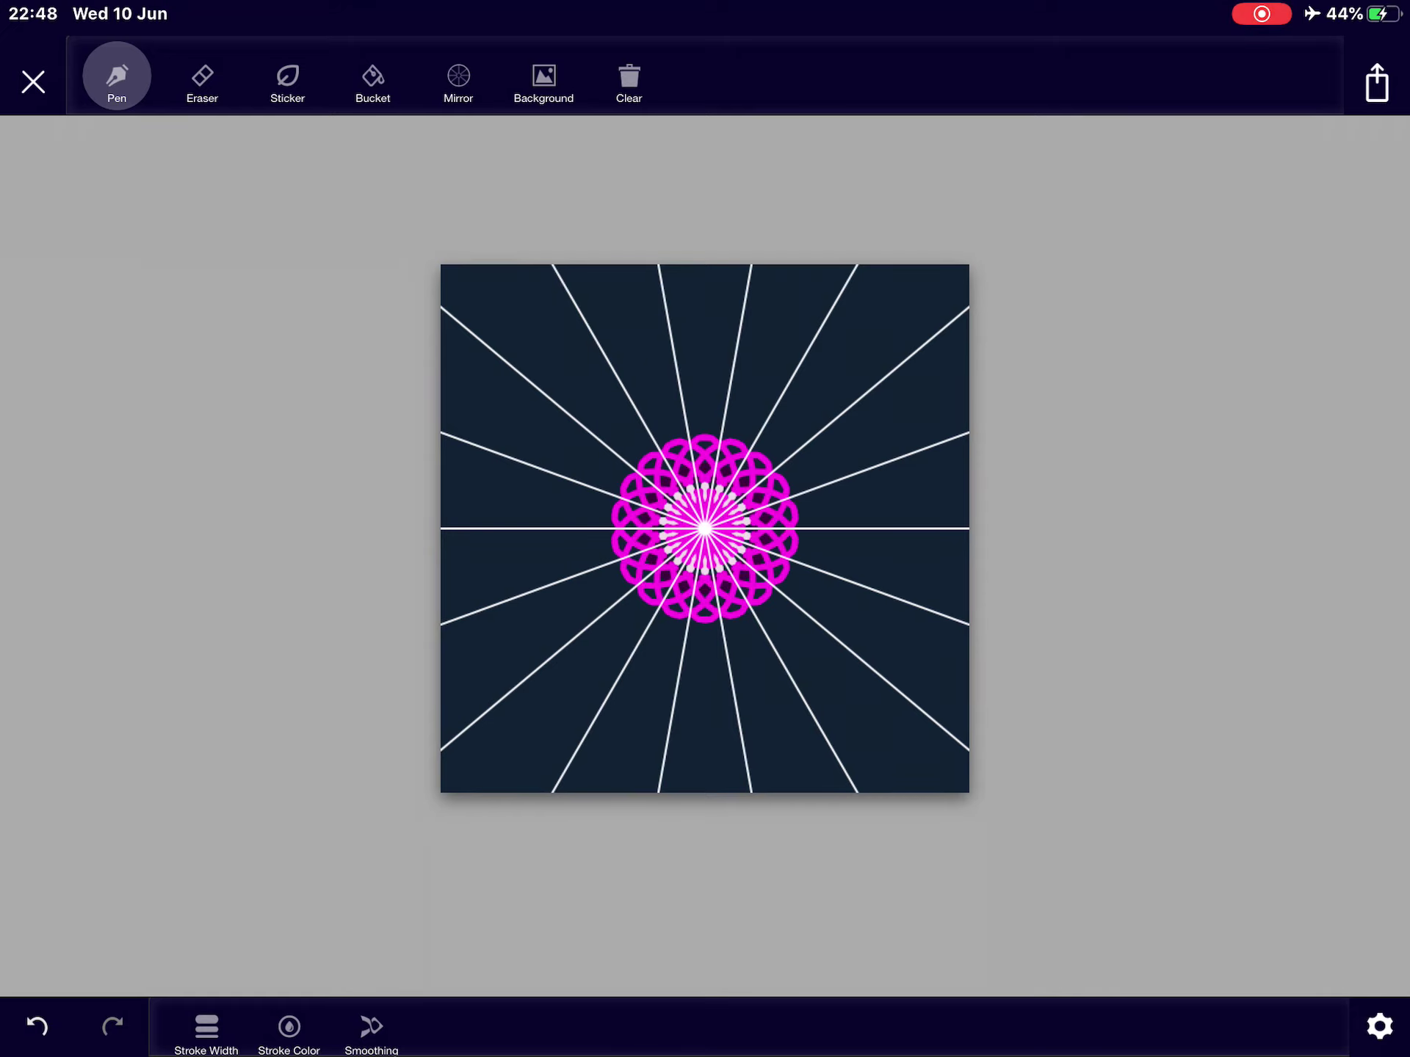
mouse_move(705, 353)
mouse_down()
mouse_move(771, 366)
mouse_move(710, 430)
mouse_move(795, 441)
mouse_up()
drag(705, 401, 771, 416)
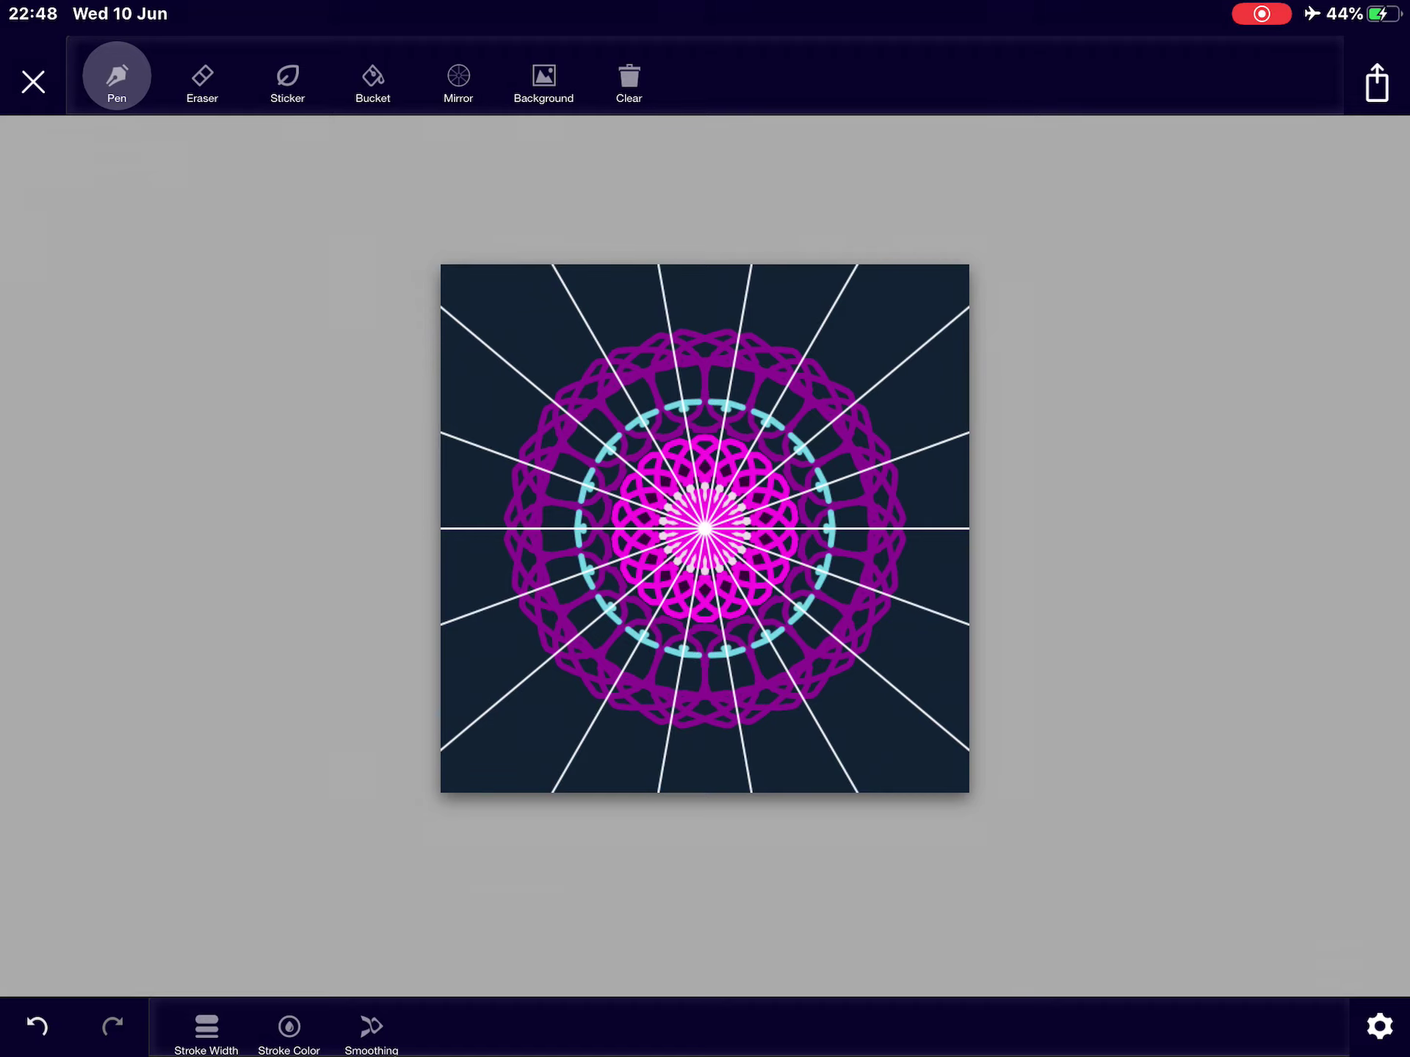
Step: Add cyan zigzag loops, larger purple loops, pale forked strokes and thick purple outer strokes
drag(685, 419, 639, 454)
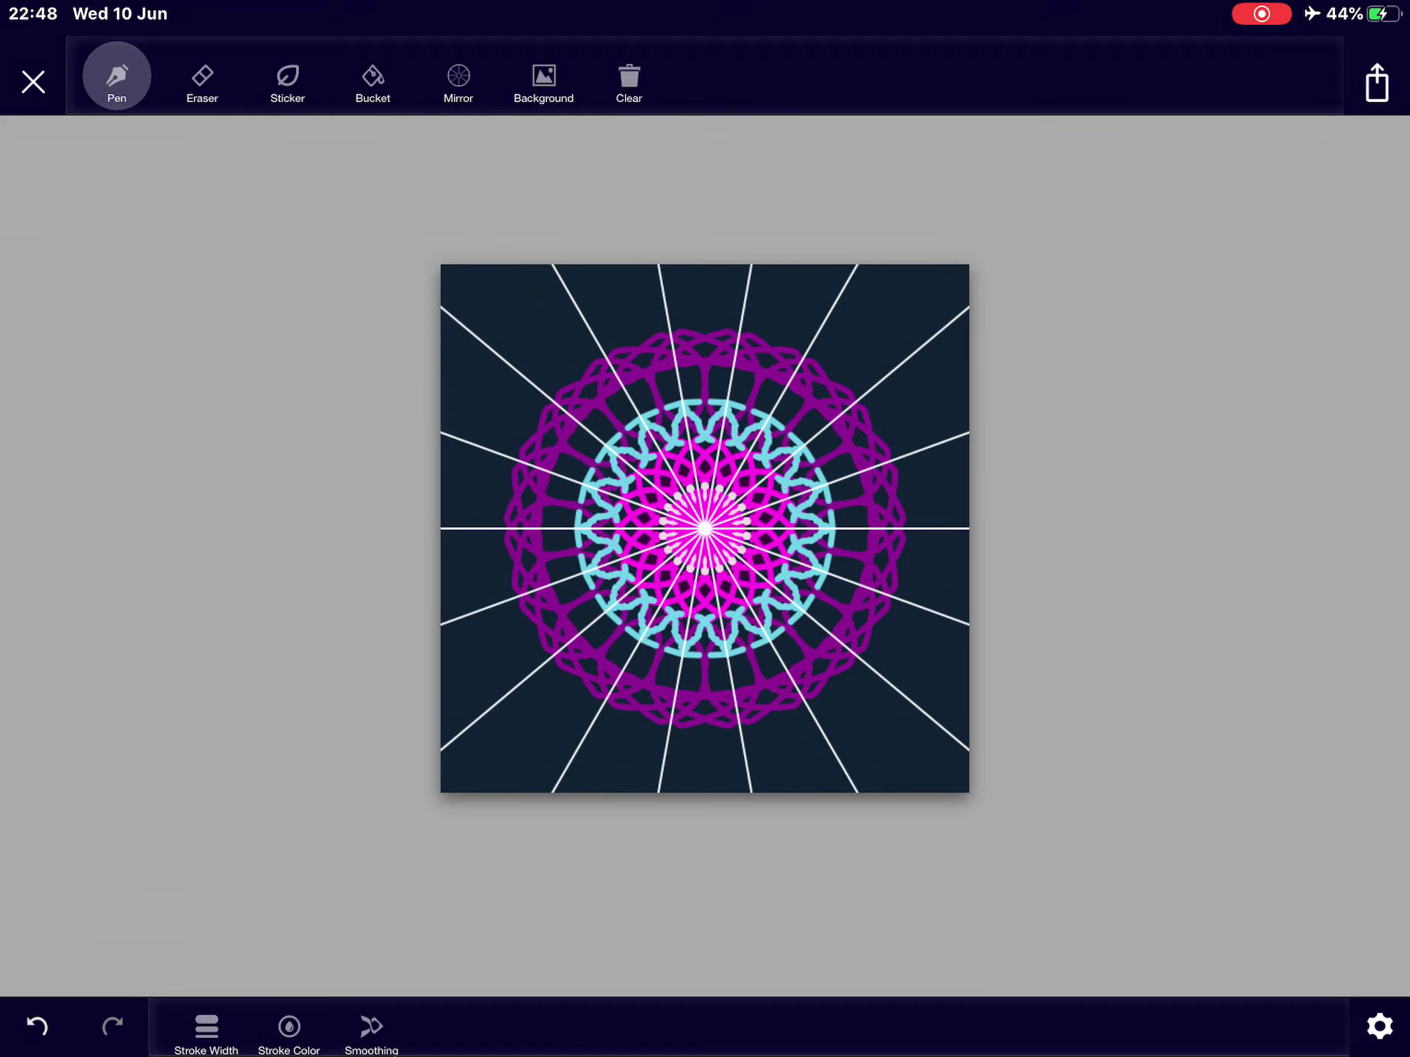
mouse_move(674, 311)
mouse_down()
mouse_move(771, 320)
mouse_move(837, 375)
mouse_up()
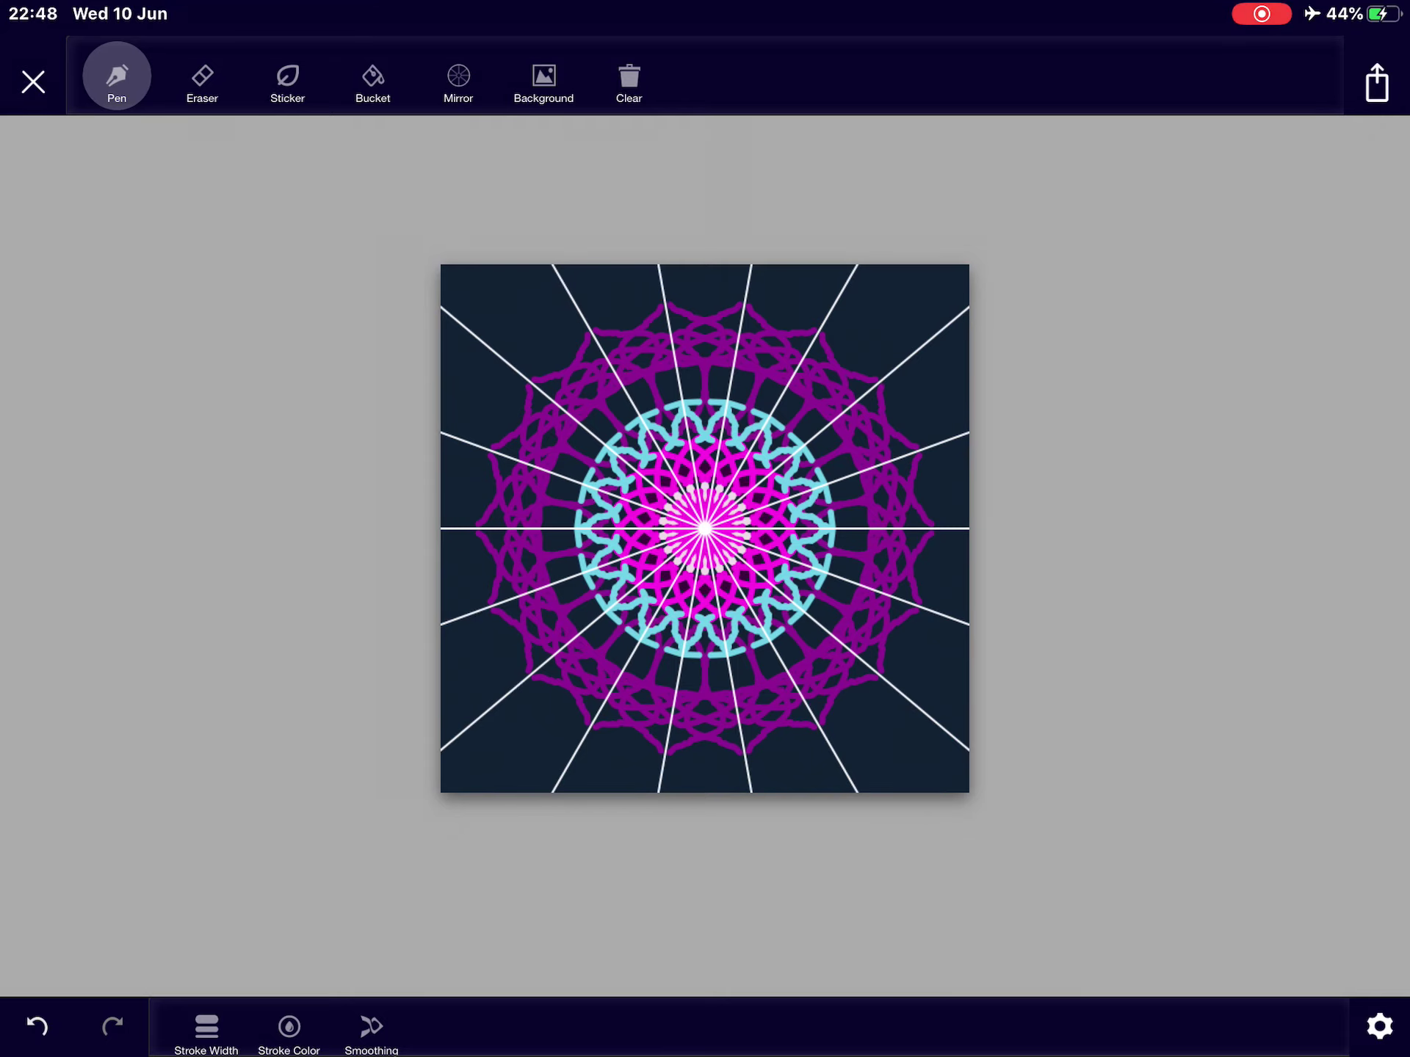
mouse_move(688, 288)
mouse_down()
mouse_move(725, 288)
mouse_move(730, 386)
mouse_up()
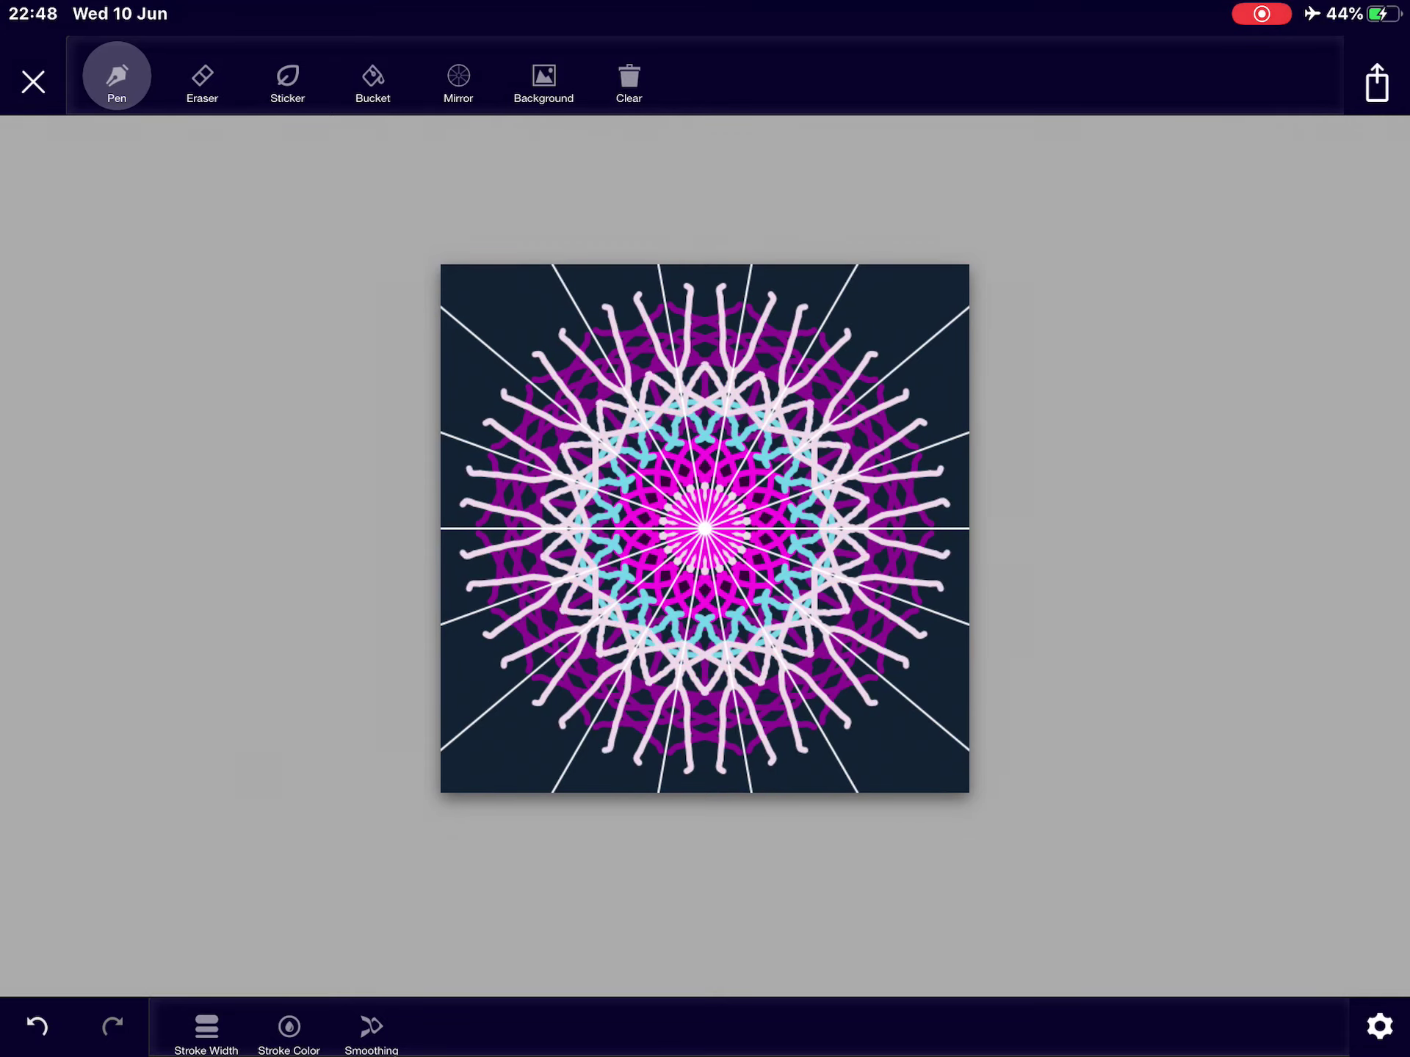
drag(617, 298, 793, 297)
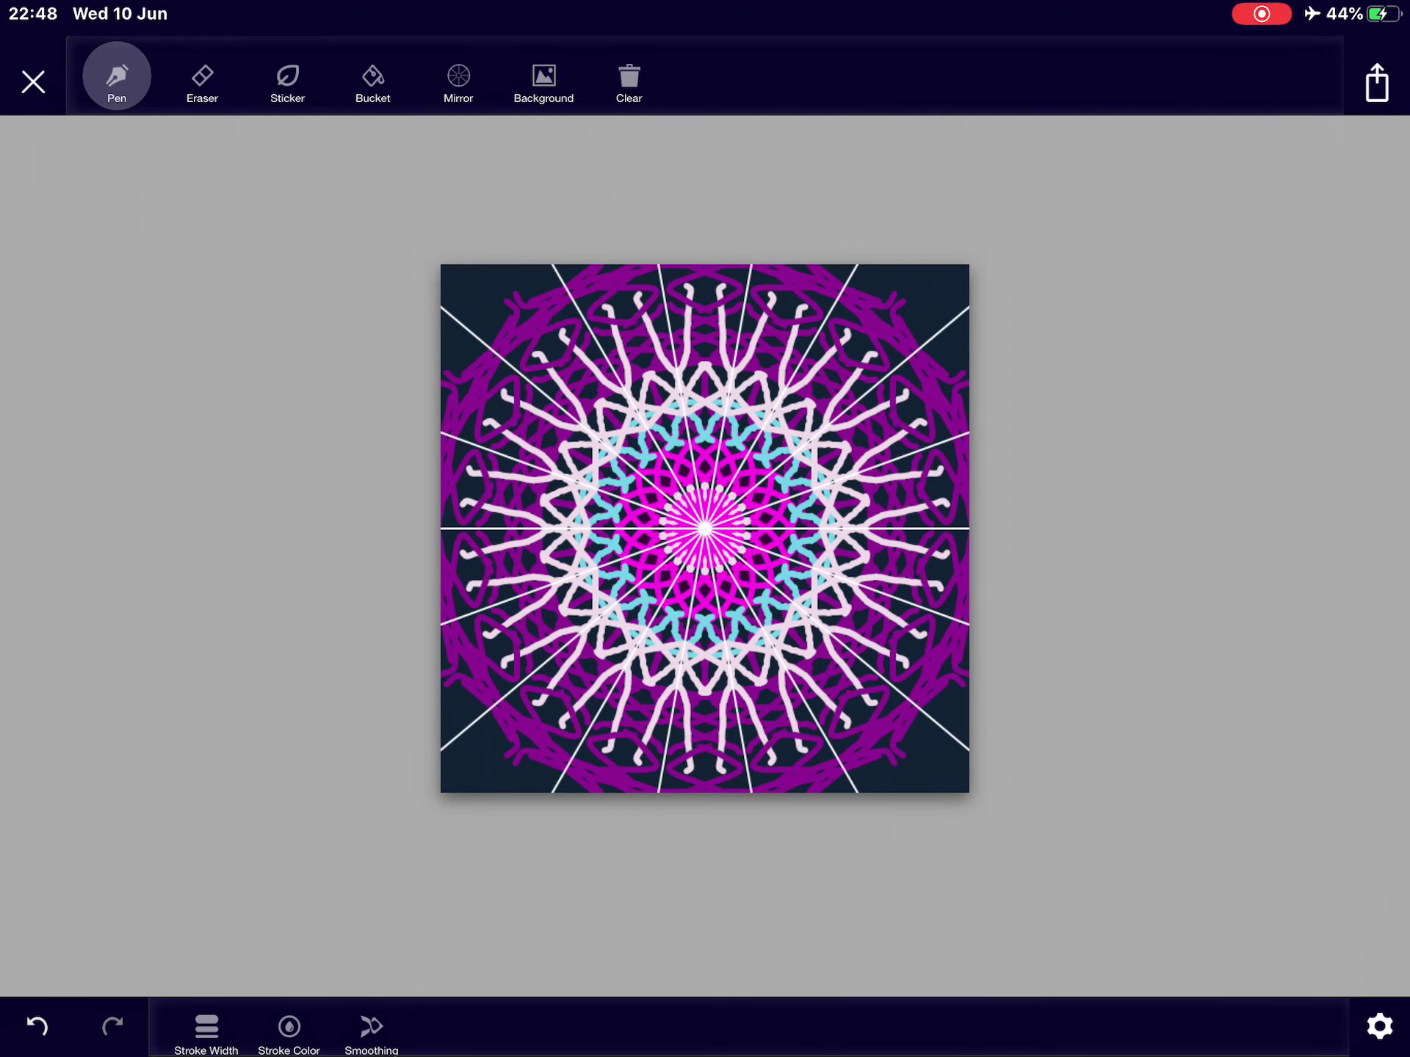
Step: Start a Small-canvas mandala with a wavy green ring with short tails
click(34, 82)
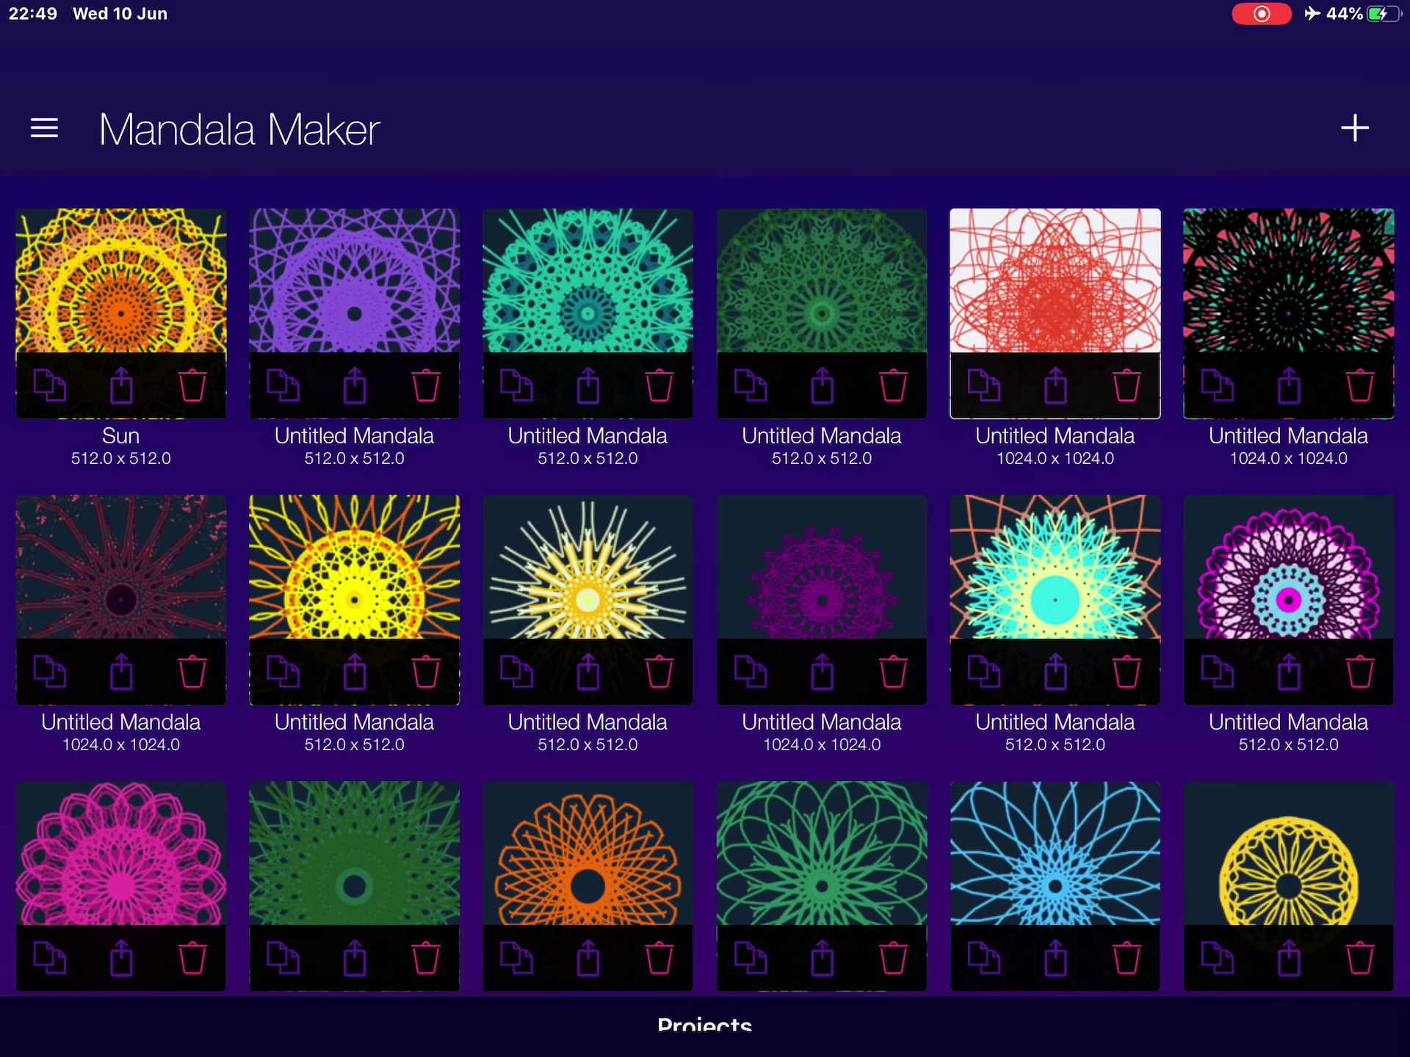
click(1355, 128)
click(706, 715)
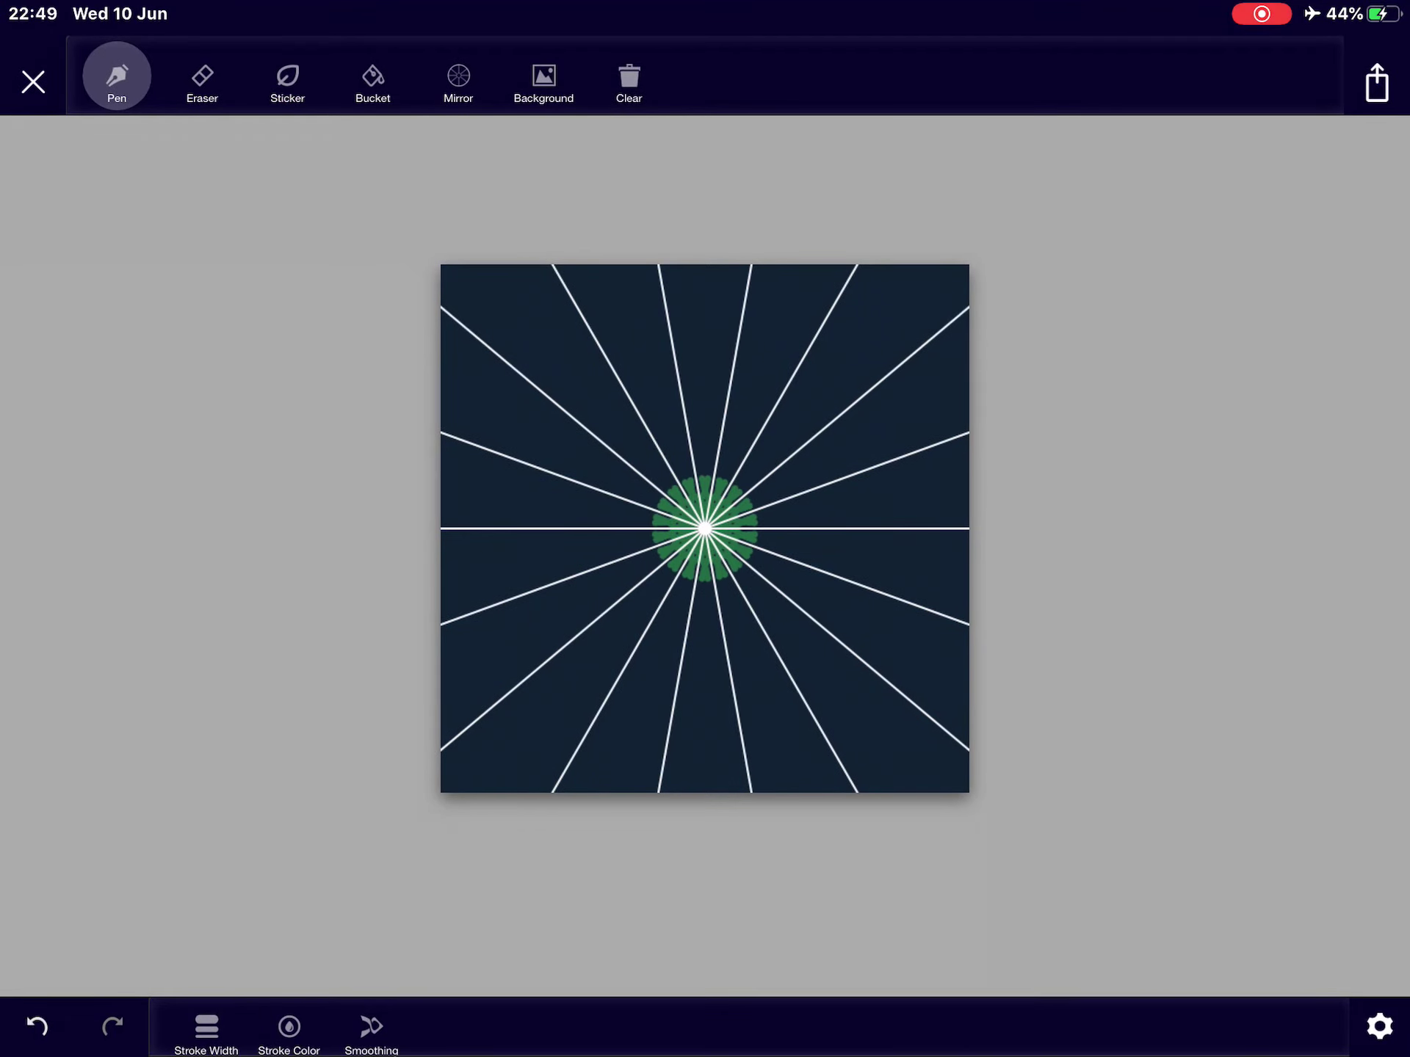
mouse_move(872, 527)
mouse_down()
mouse_move(863, 454)
mouse_move(879, 512)
mouse_up()
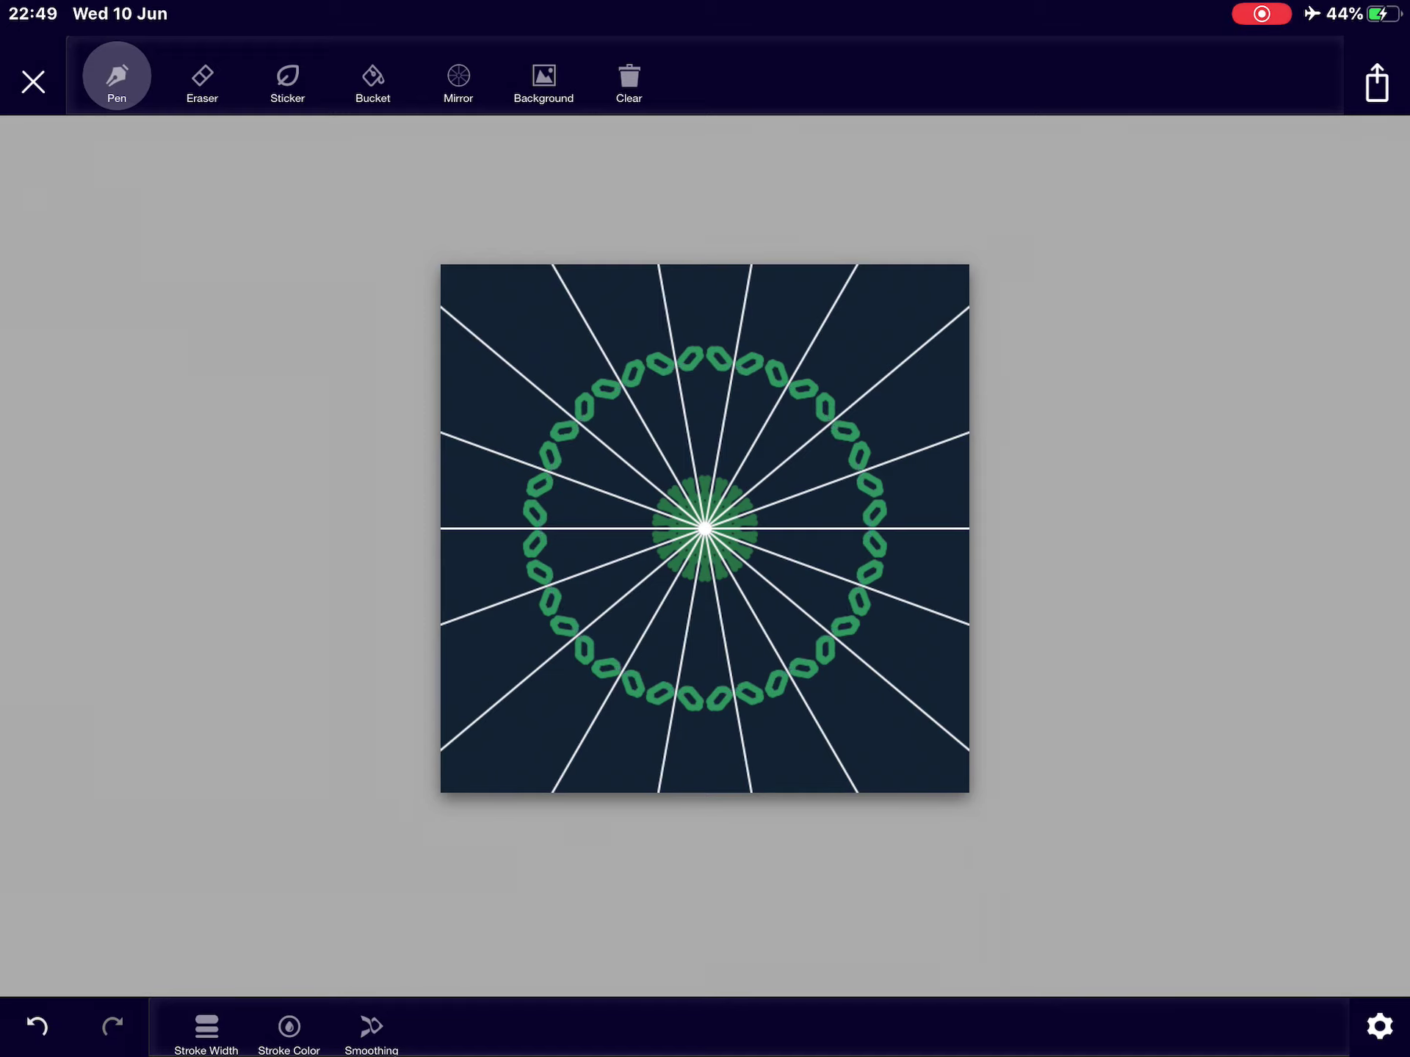
drag(657, 364, 692, 439)
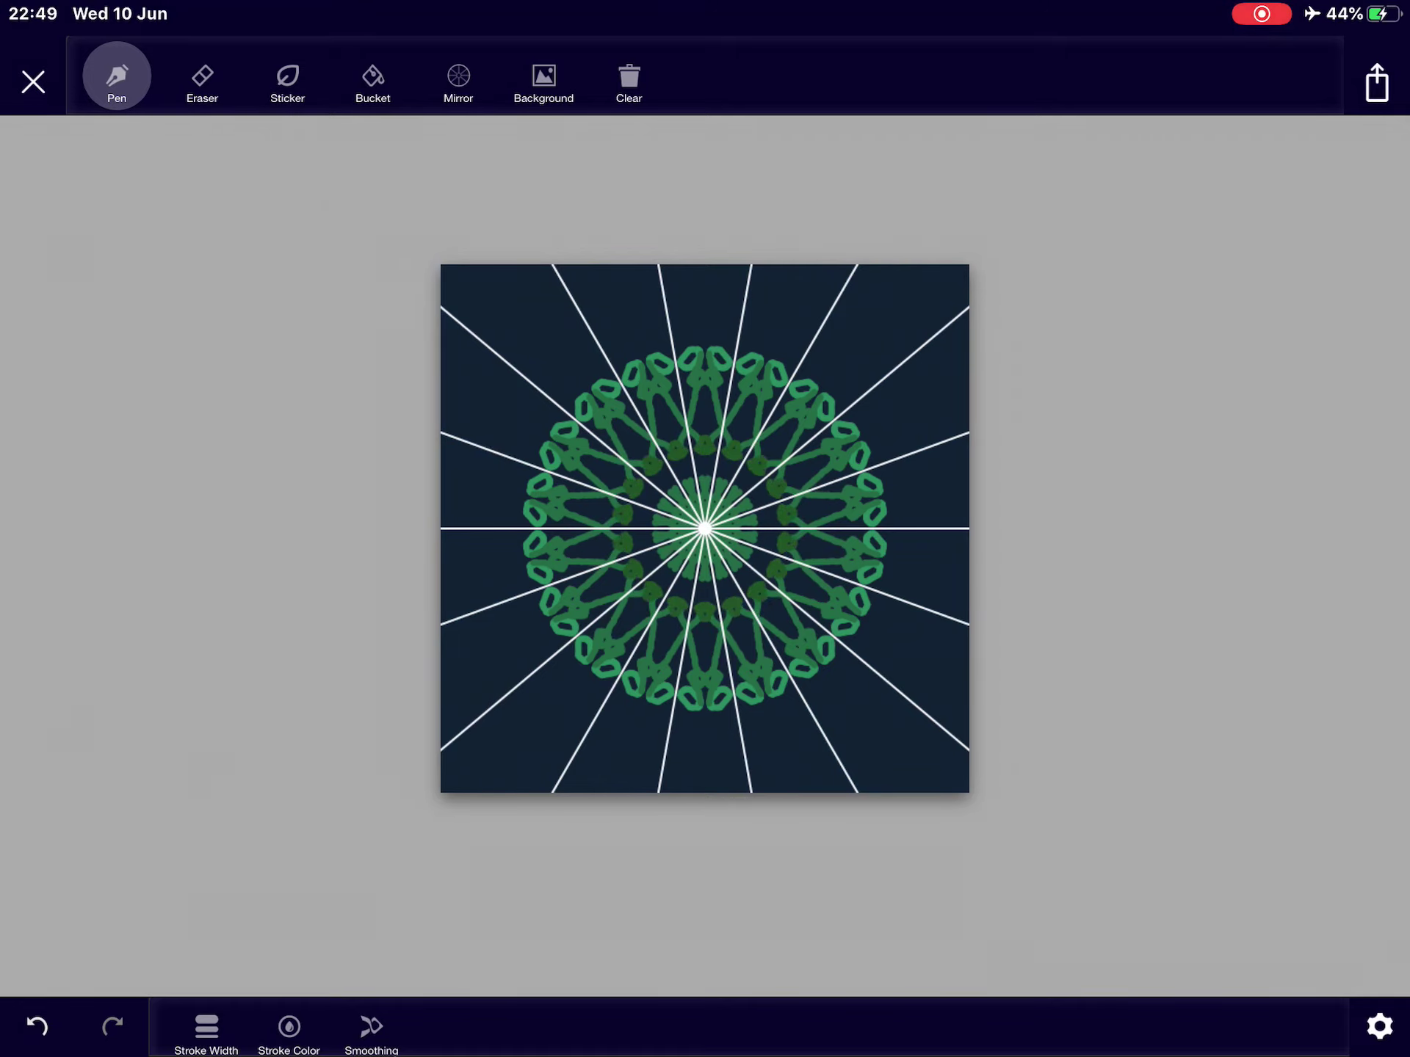
Step: Fill the inner ring and cover the outer canvas with dark and bright green loops
drag(705, 489, 699, 458)
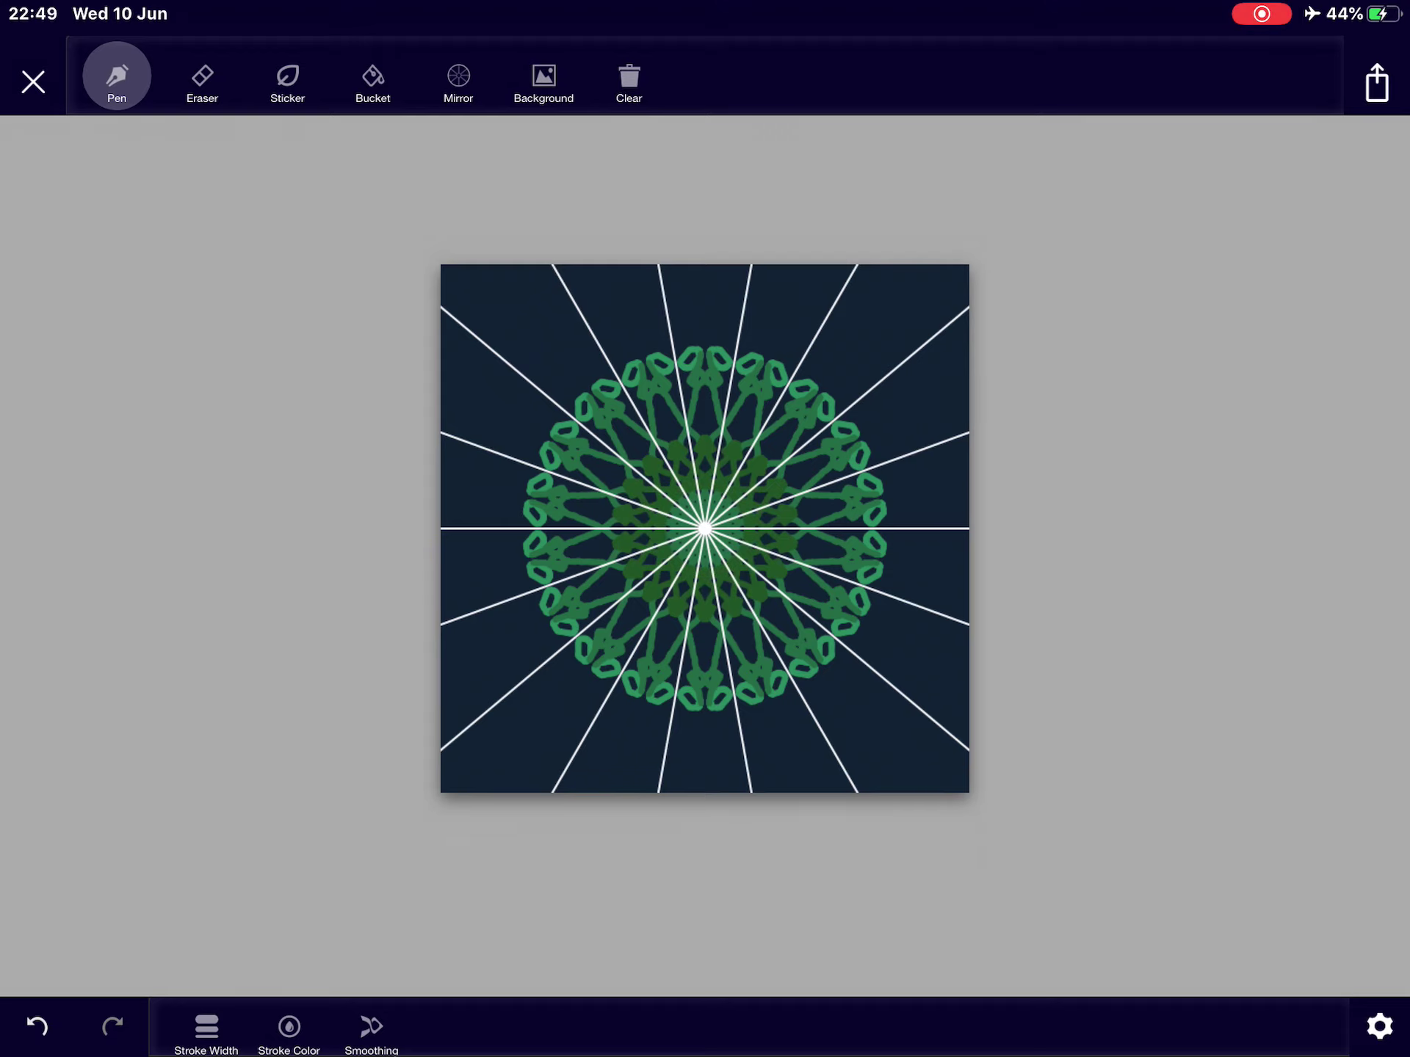
drag(617, 363, 550, 287)
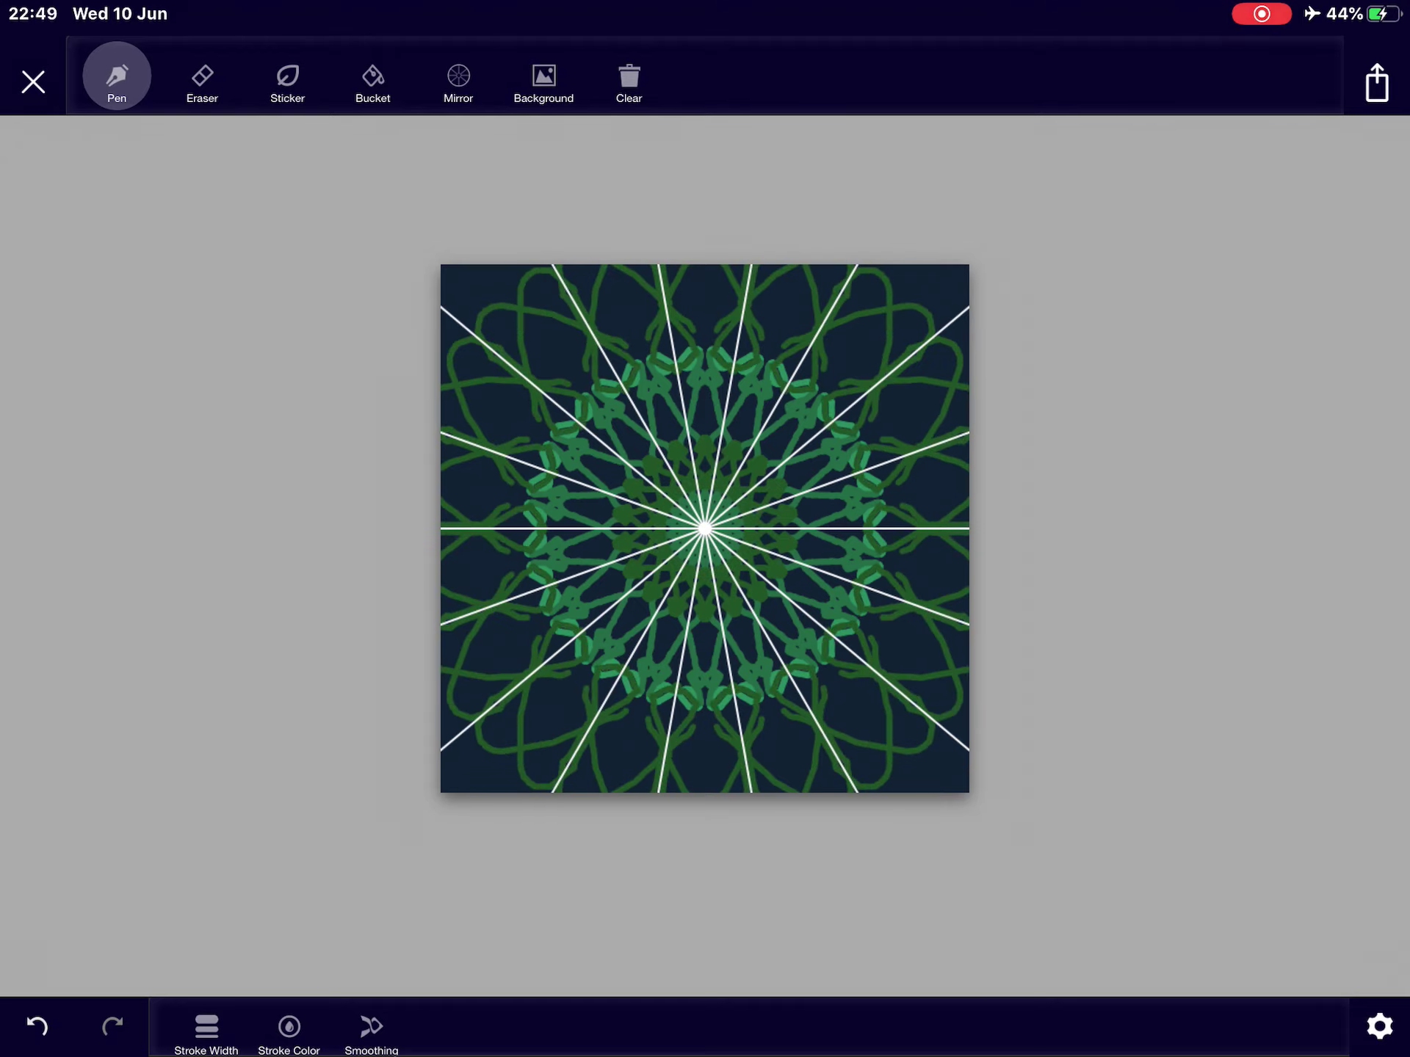
mouse_move(788, 287)
mouse_down()
mouse_move(705, 270)
mouse_move(661, 331)
mouse_move(705, 298)
mouse_move(749, 330)
mouse_up()
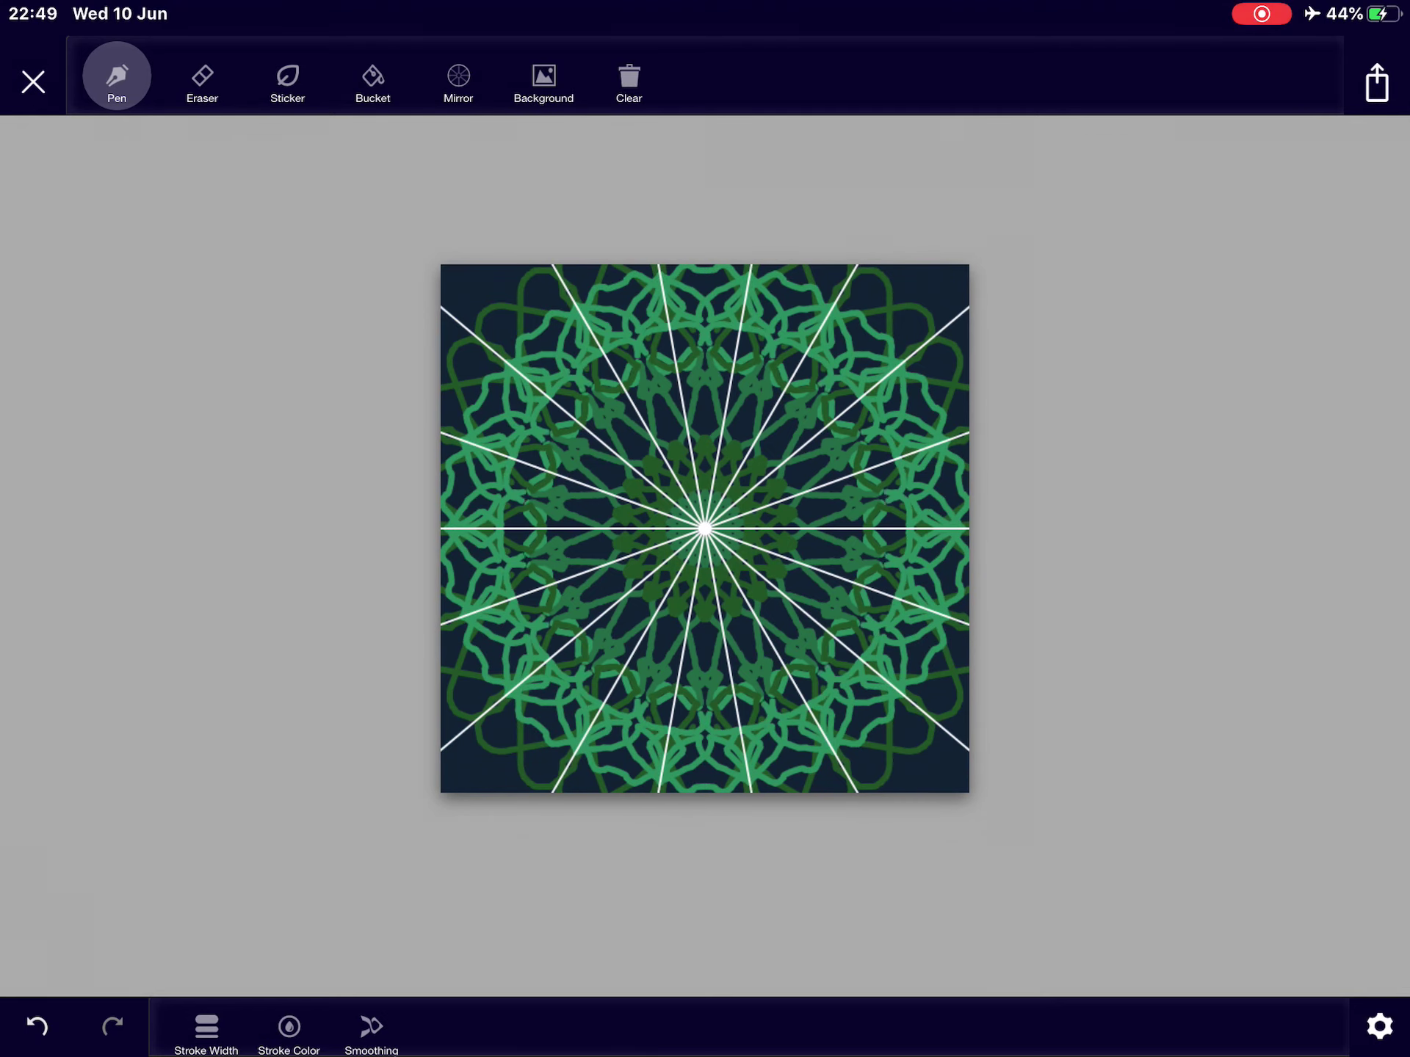
mouse_move(646, 364)
mouse_down()
mouse_move(547, 340)
mouse_move(522, 312)
mouse_move(658, 271)
mouse_move(660, 342)
mouse_up()
Step: Rename the green mandala 'Leaf' in the gallery
click(33, 82)
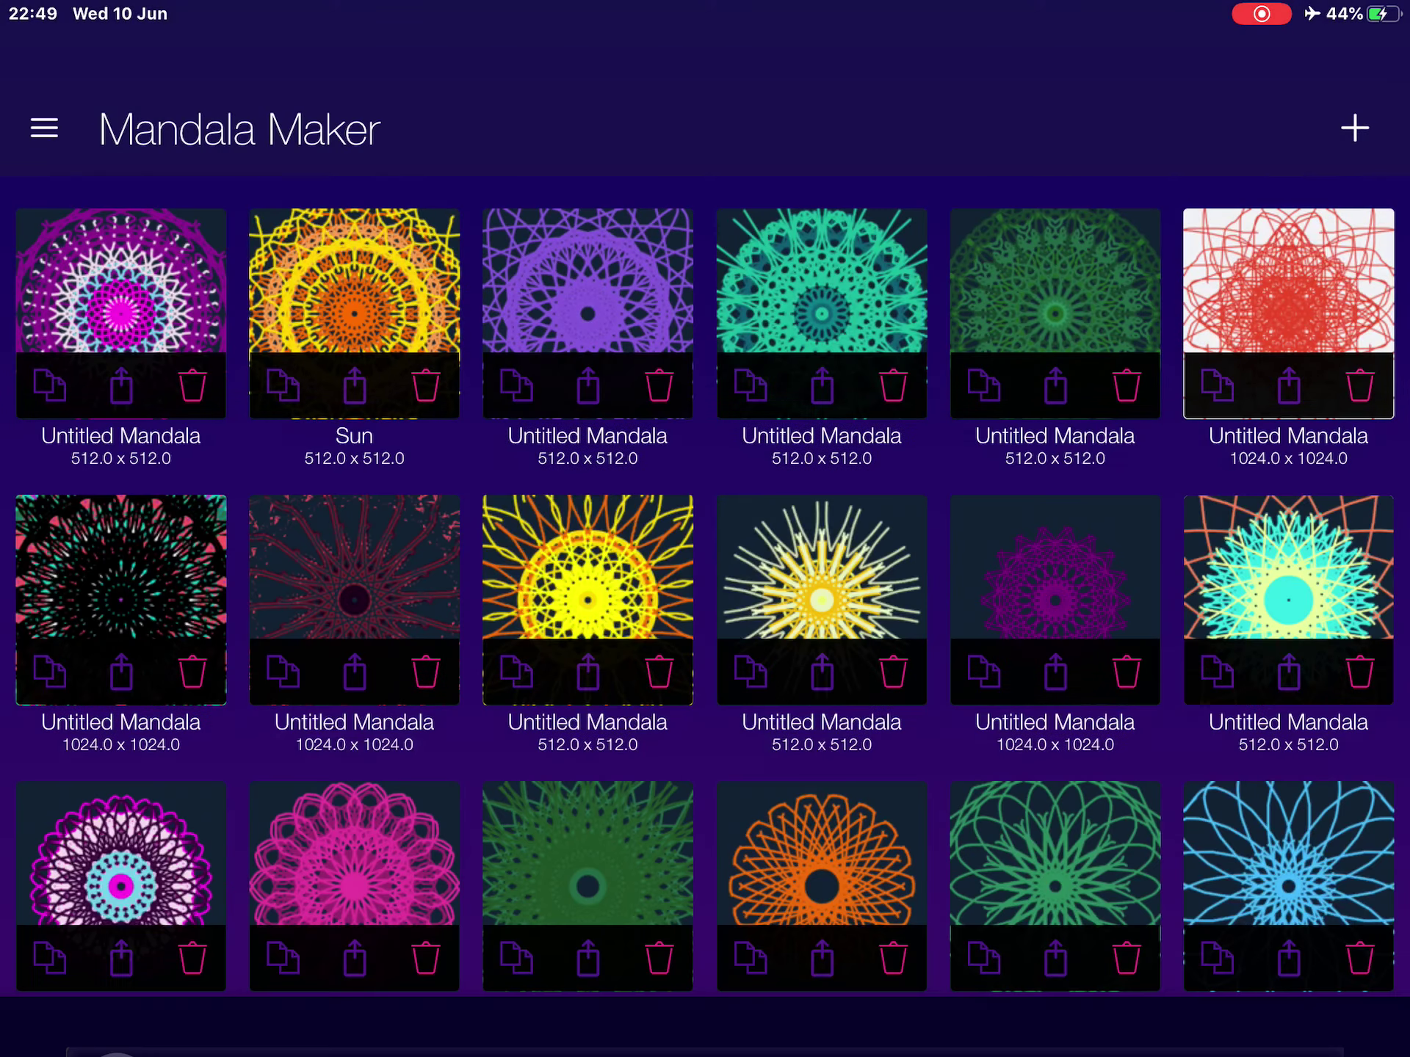
click(1354, 130)
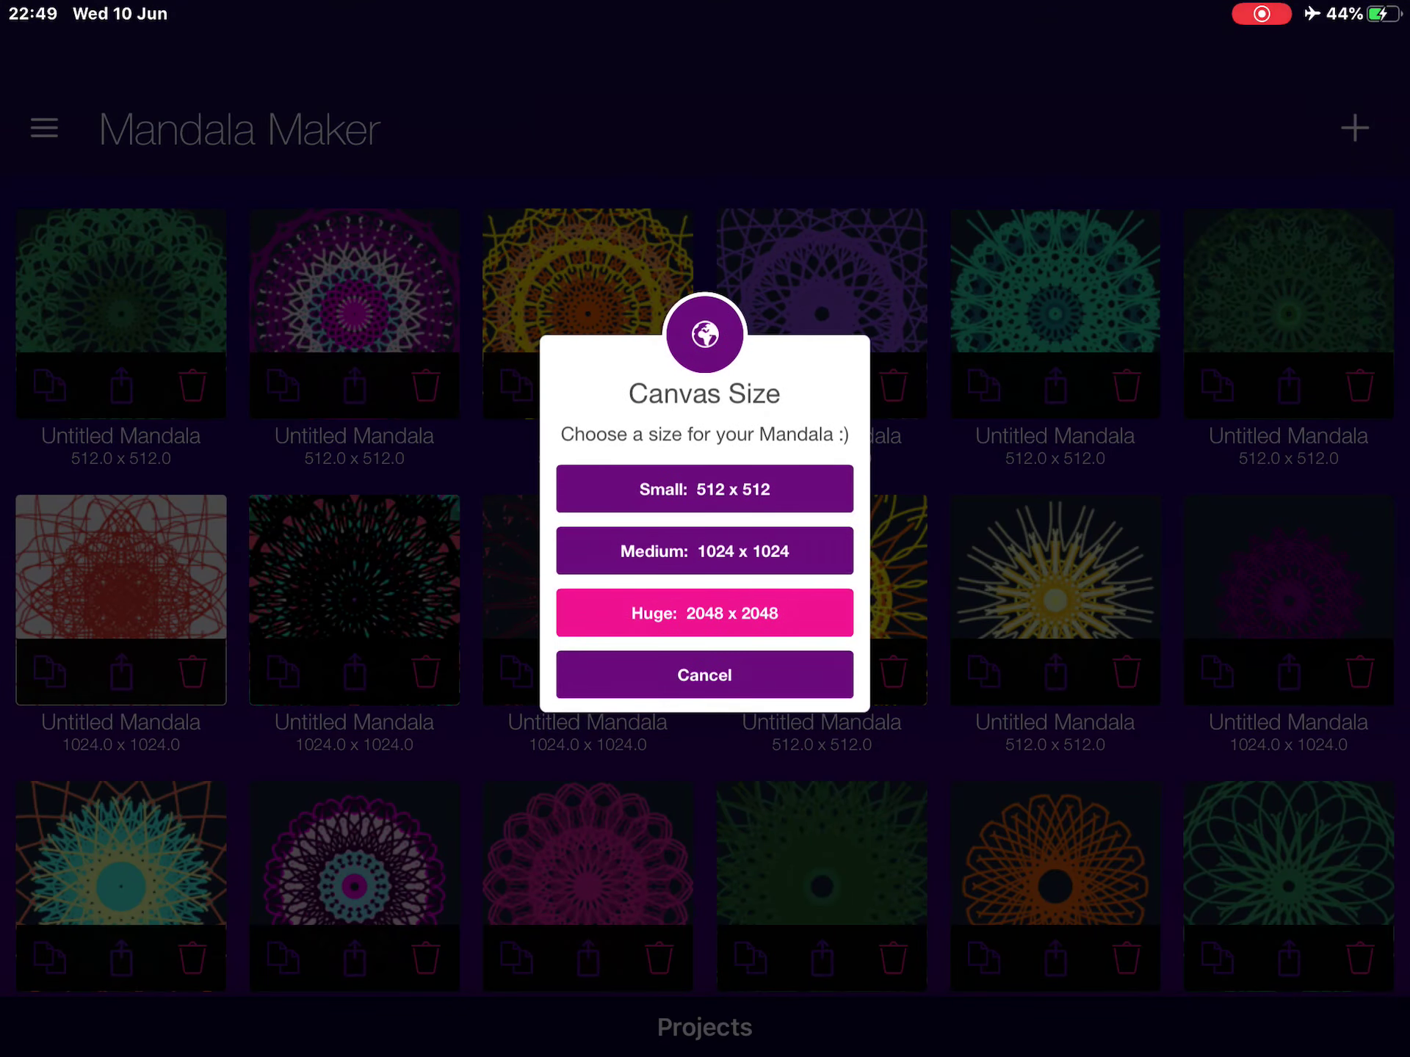
click(706, 689)
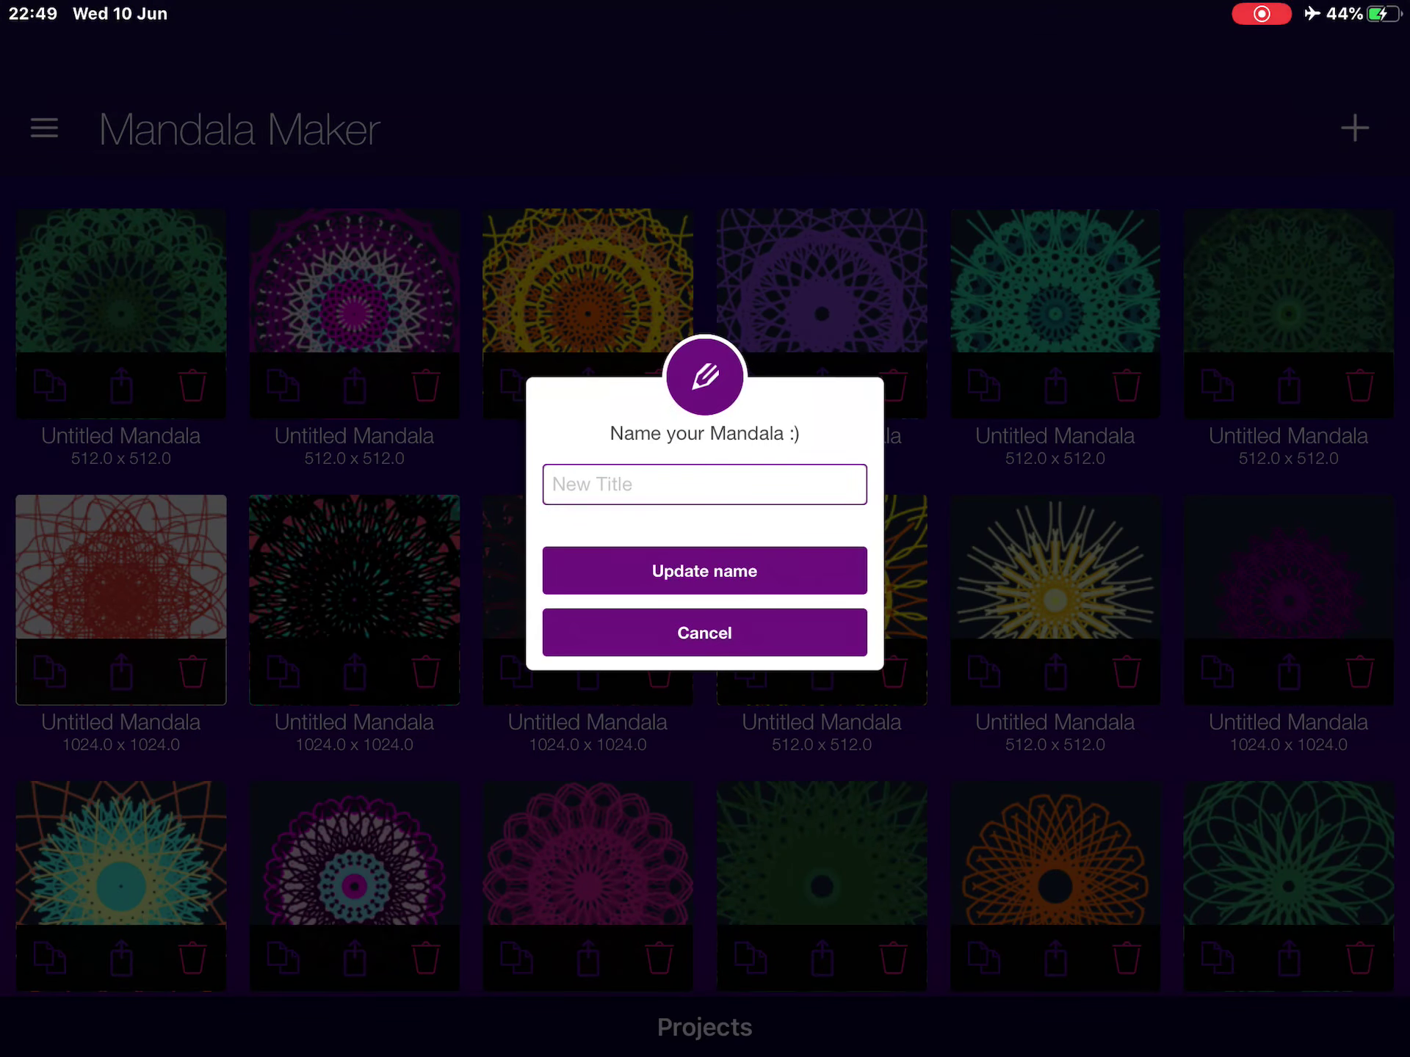
text(L)
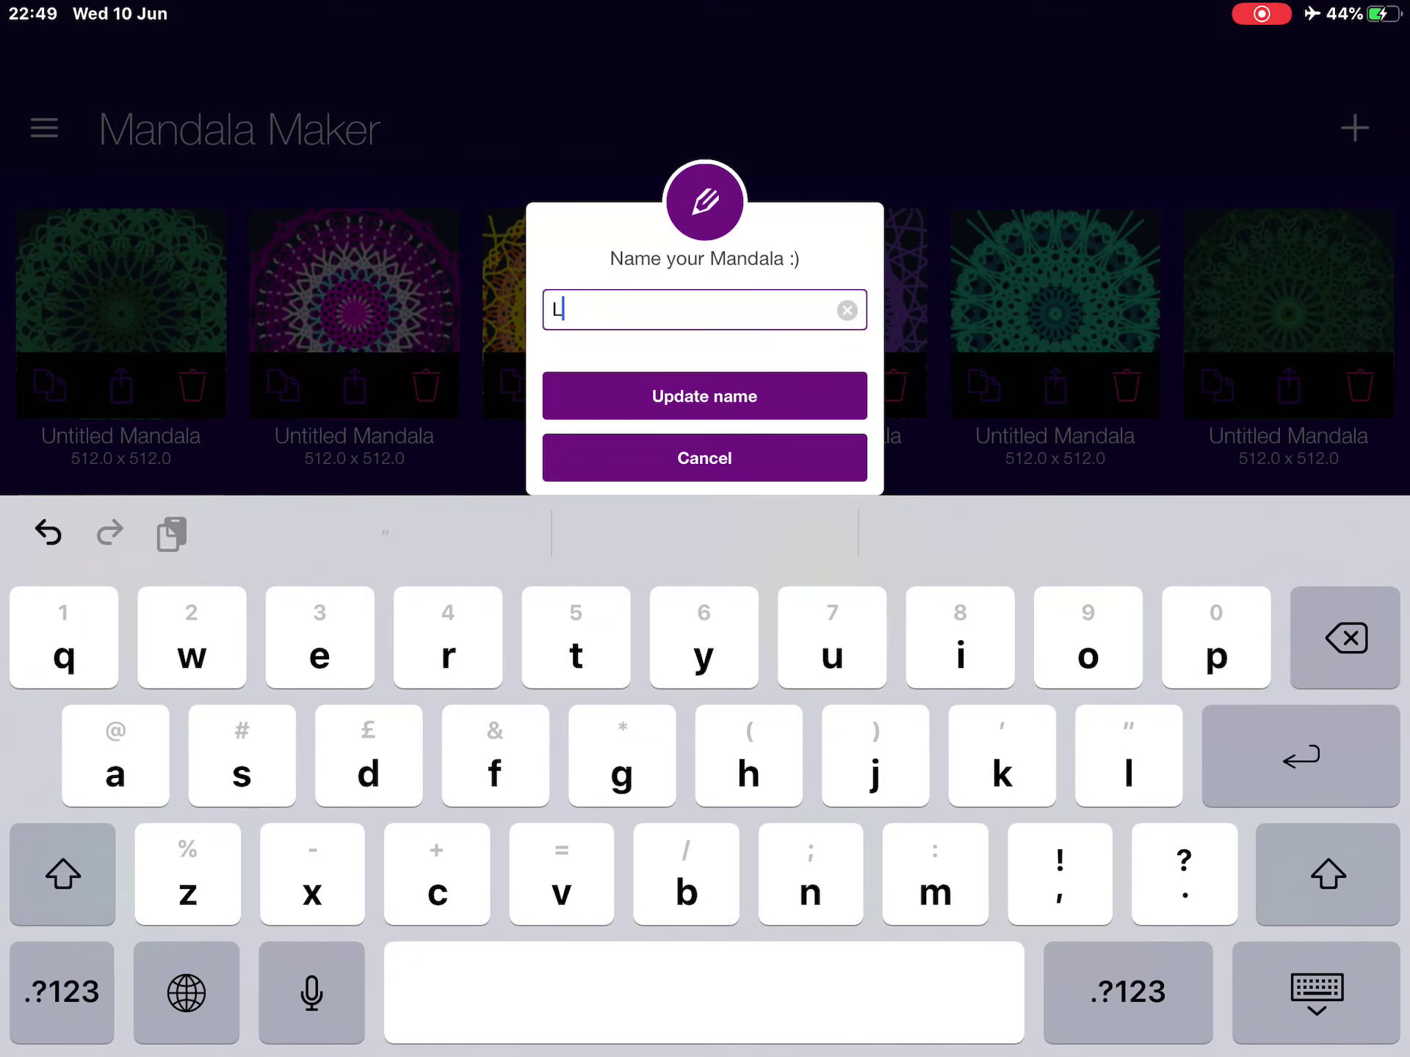
text(eaf)
click(704, 395)
Step: Start a Huge canvas, draw a purple zigzag centre, and try a locked pen style
click(1354, 129)
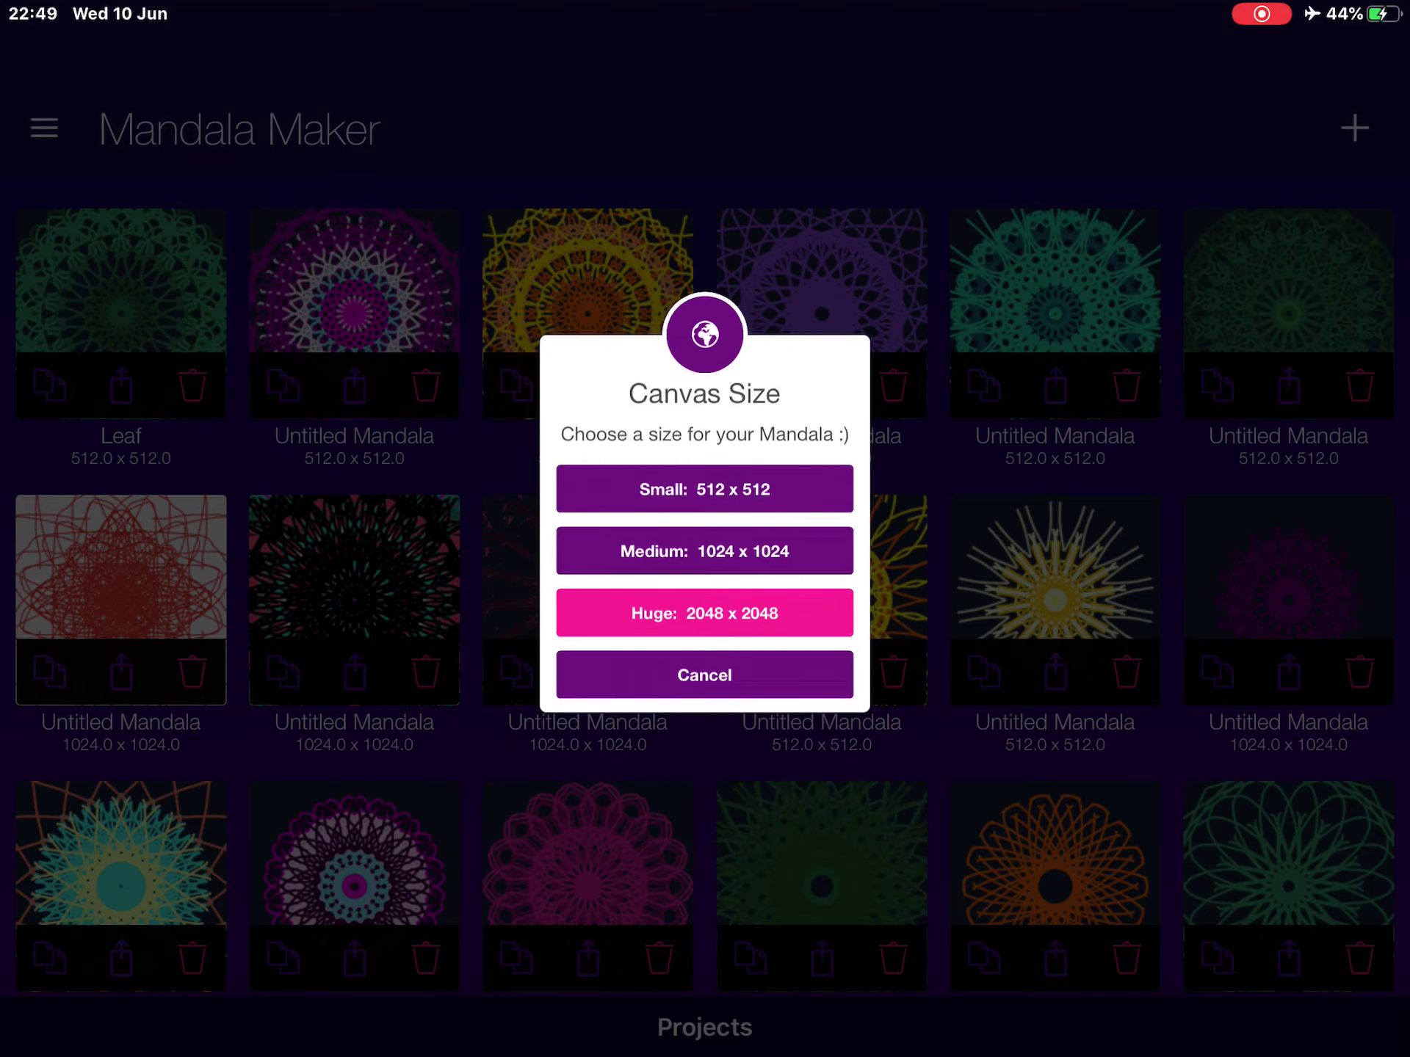
click(706, 607)
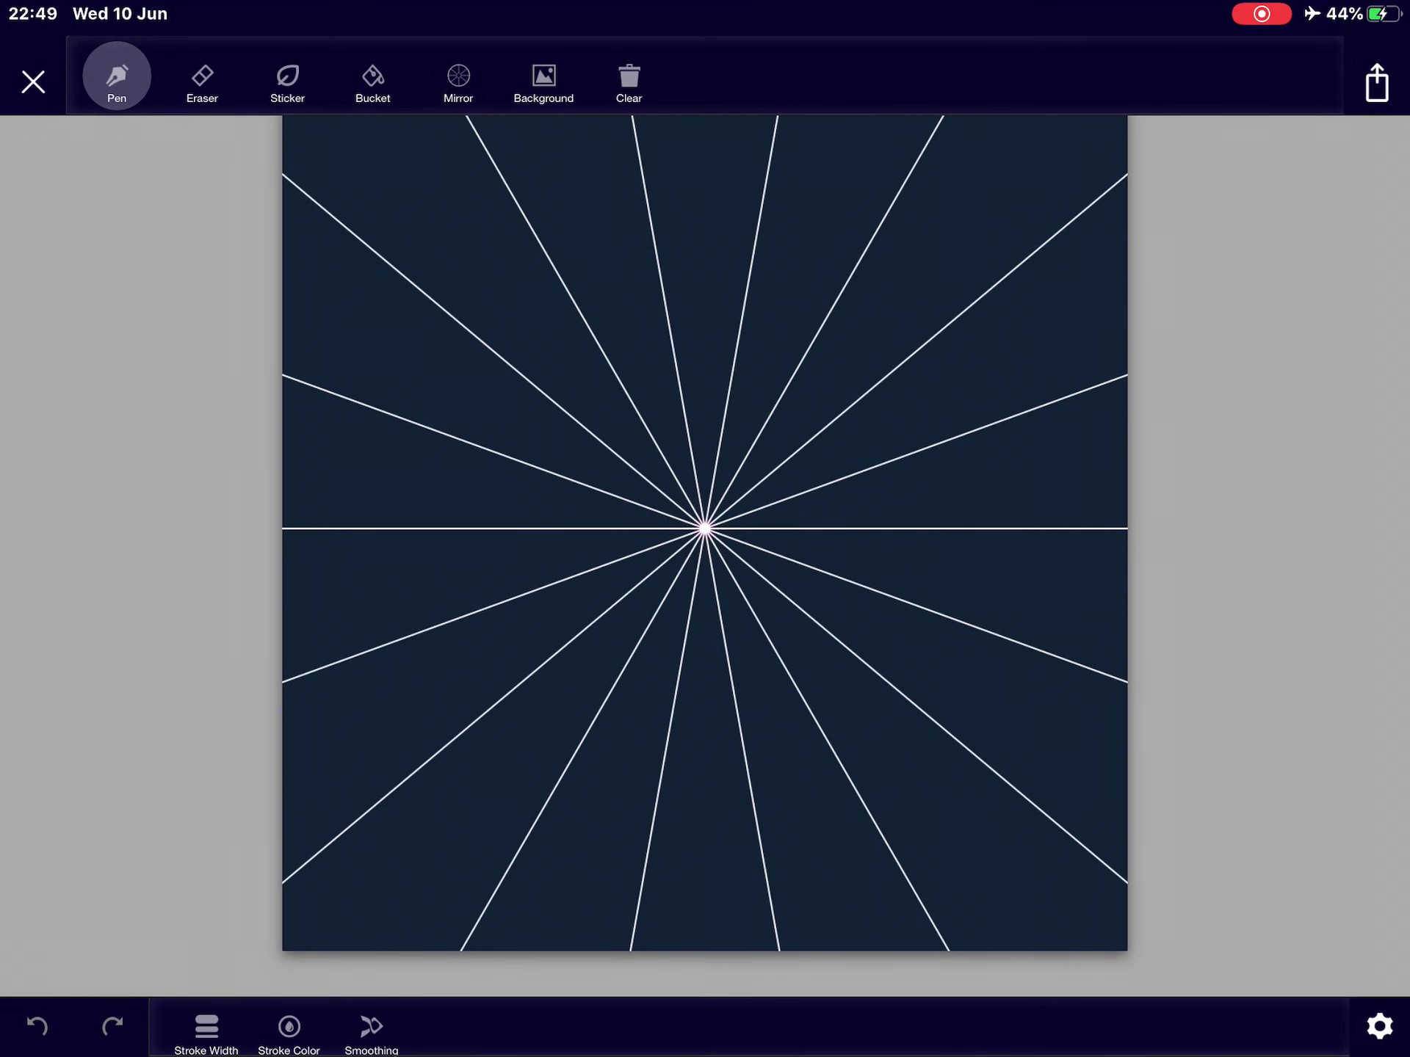
drag(721, 540, 810, 584)
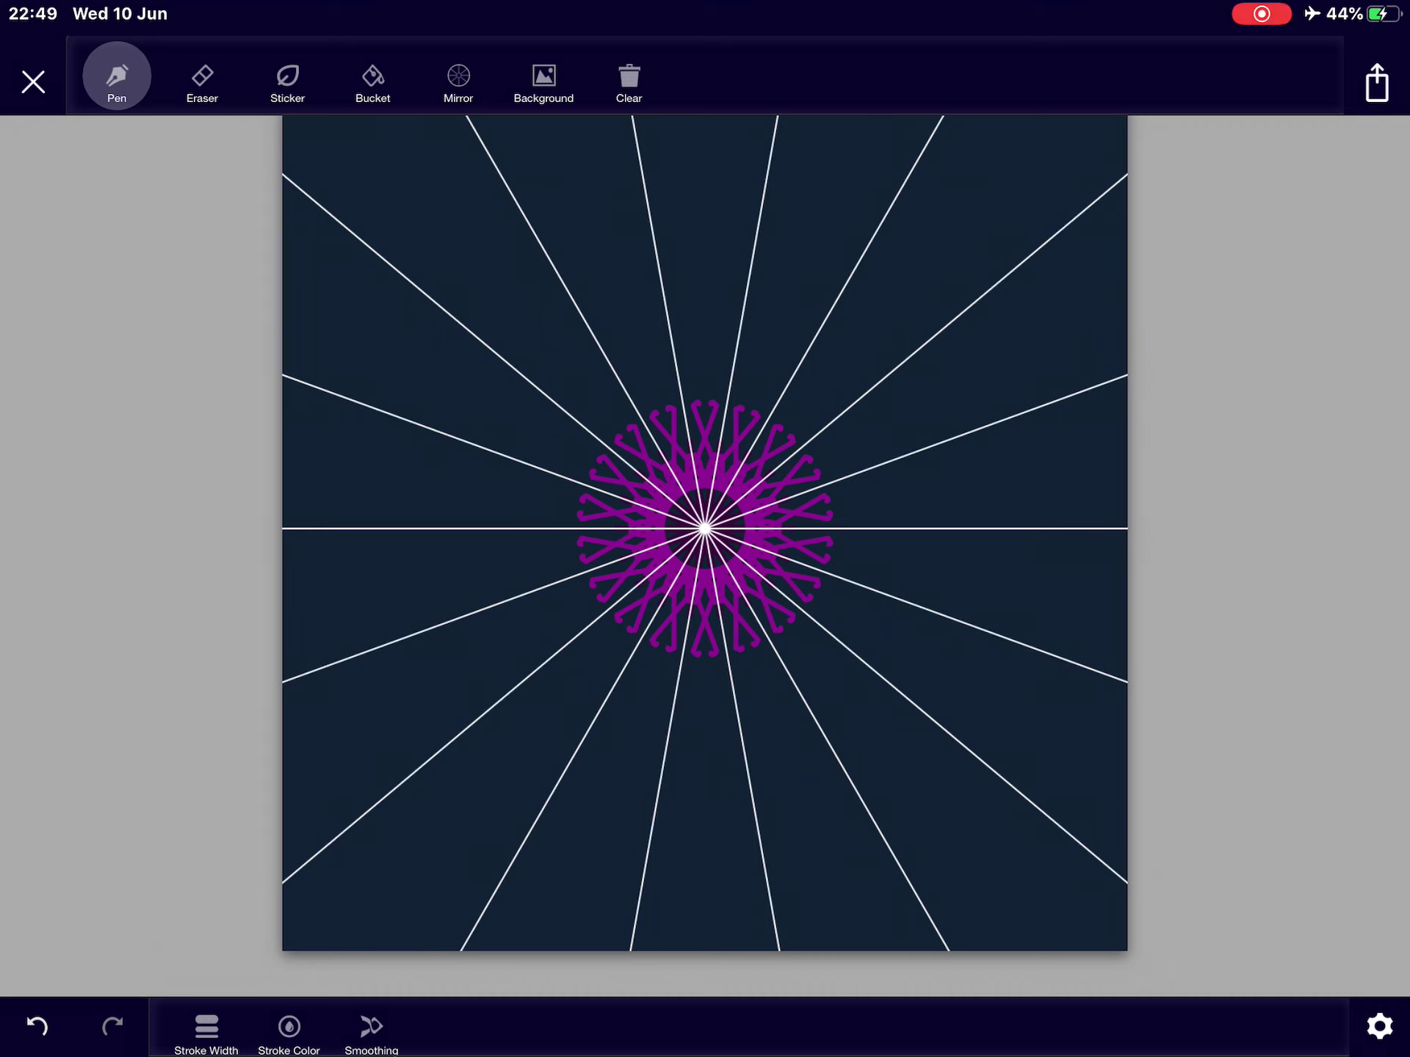
click(117, 77)
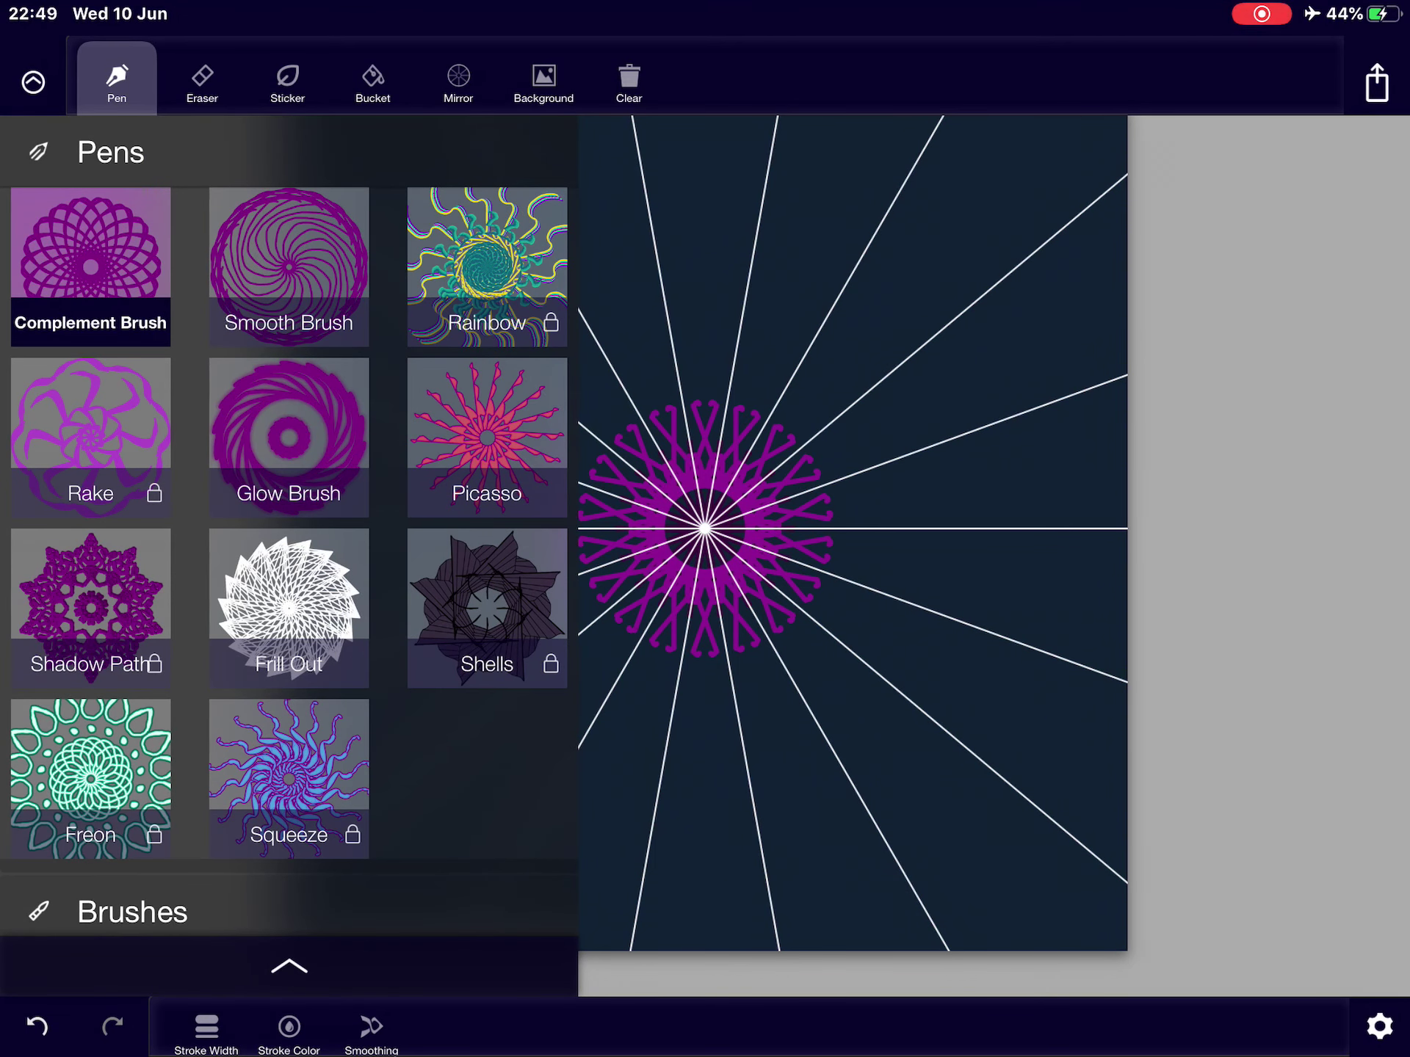
click(487, 265)
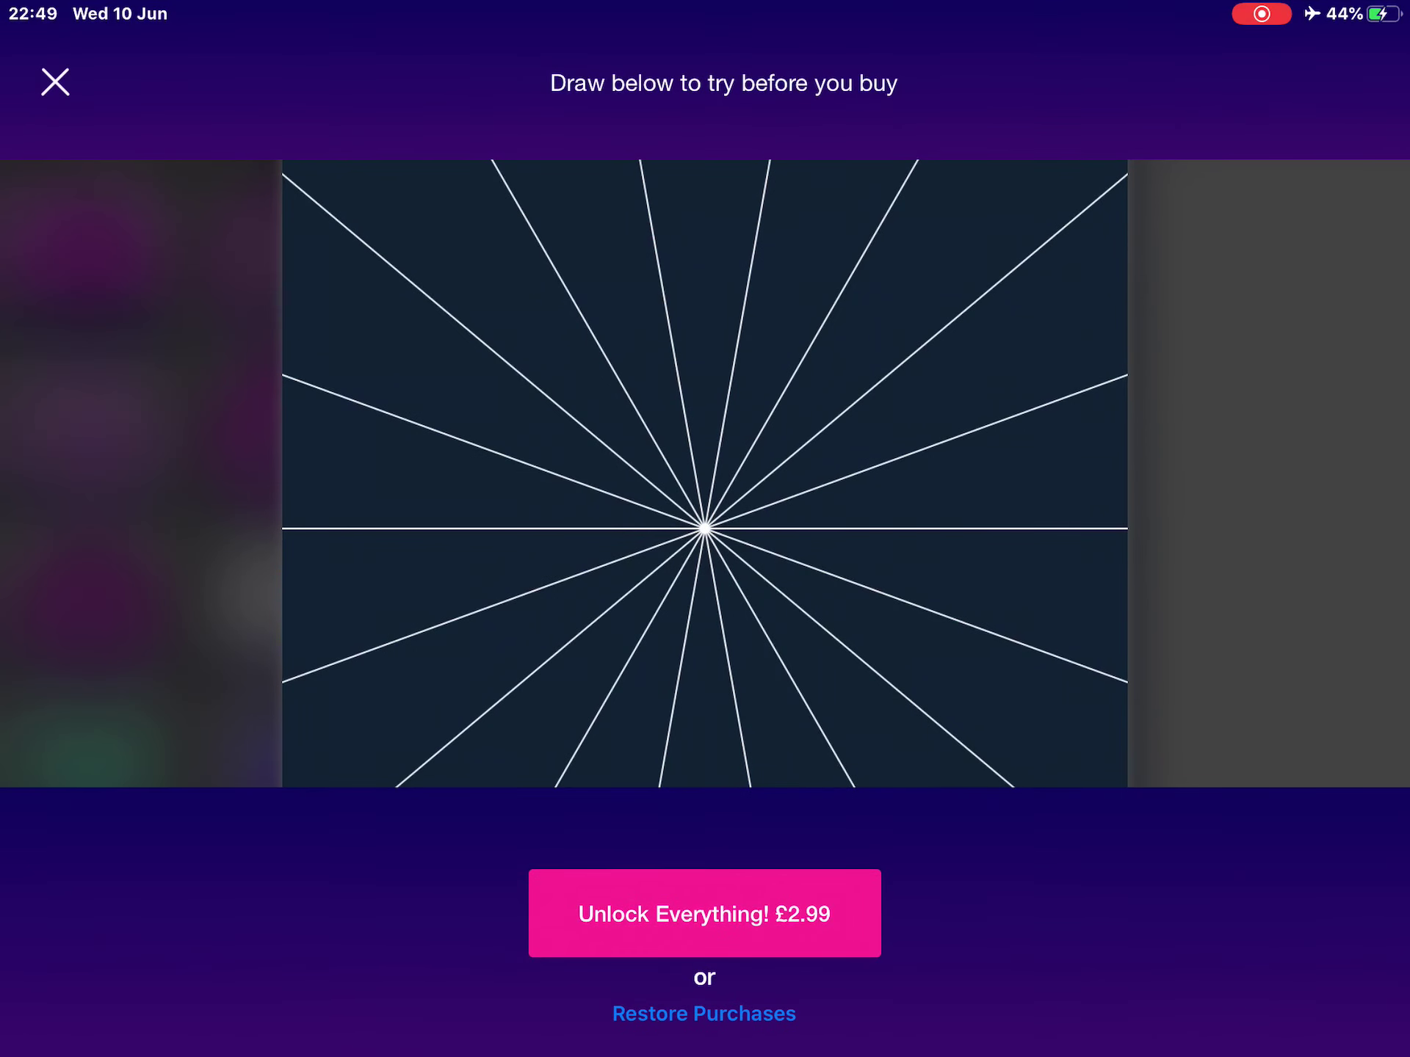
Step: Test-draw a yellow, red and purple spiral with petals and wide outer bands using the locked pen
mouse_move(705, 528)
mouse_down()
mouse_move(794, 442)
mouse_move(948, 463)
mouse_move(992, 485)
mouse_move(1025, 473)
mouse_move(1030, 585)
mouse_up()
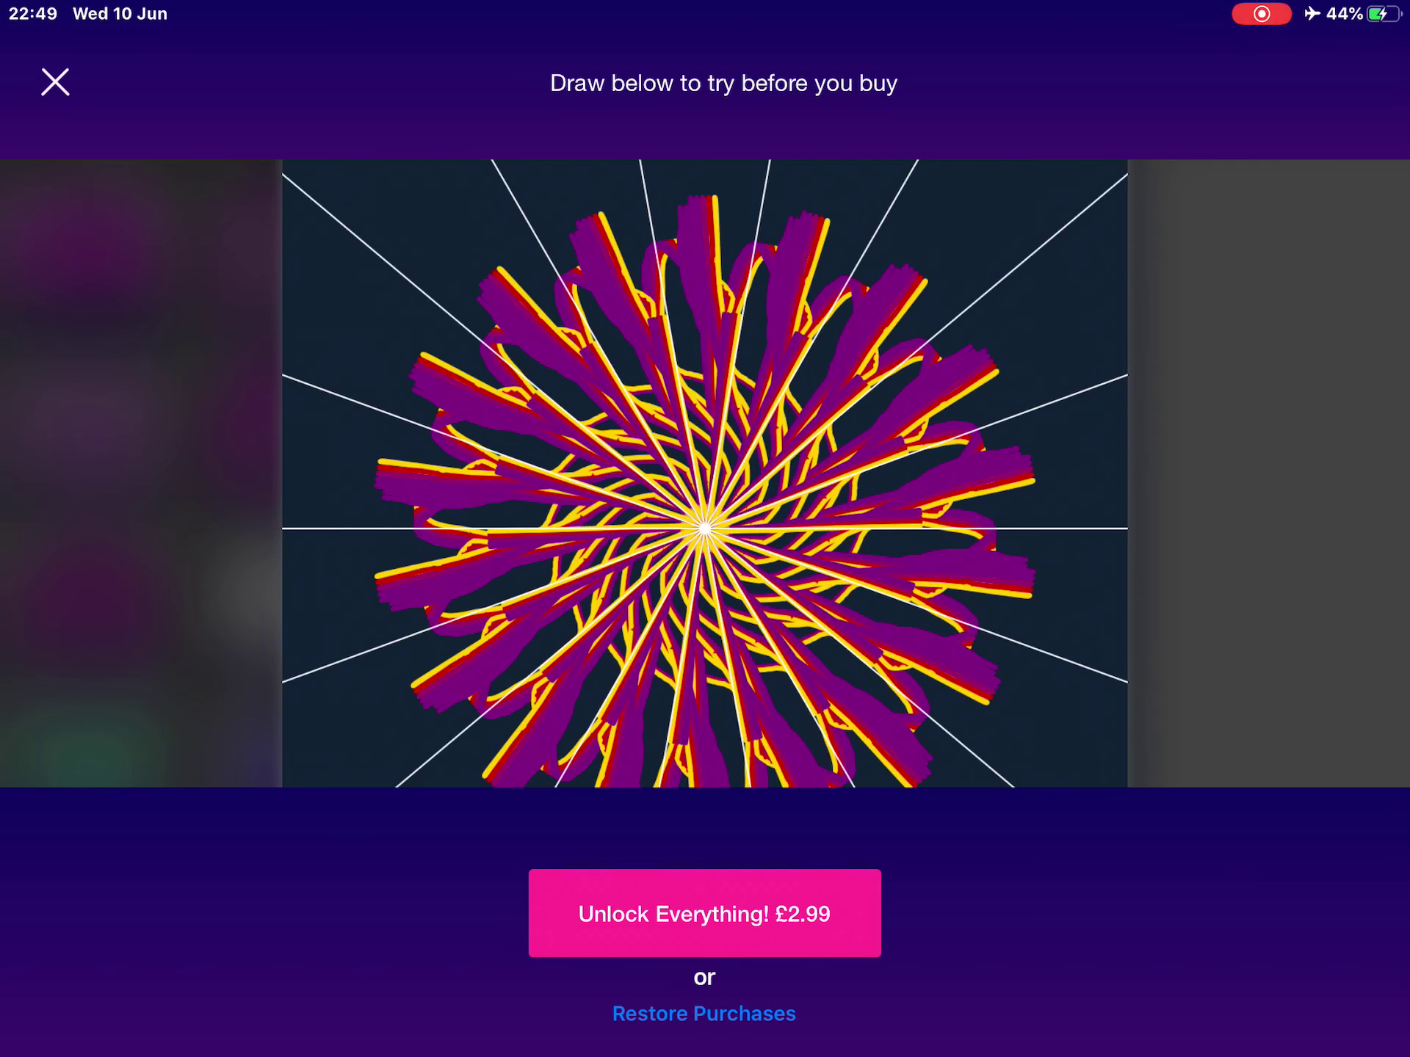
mouse_move(704, 529)
mouse_down()
mouse_move(1090, 474)
mouse_move(1057, 617)
mouse_up()
drag(750, 551, 970, 684)
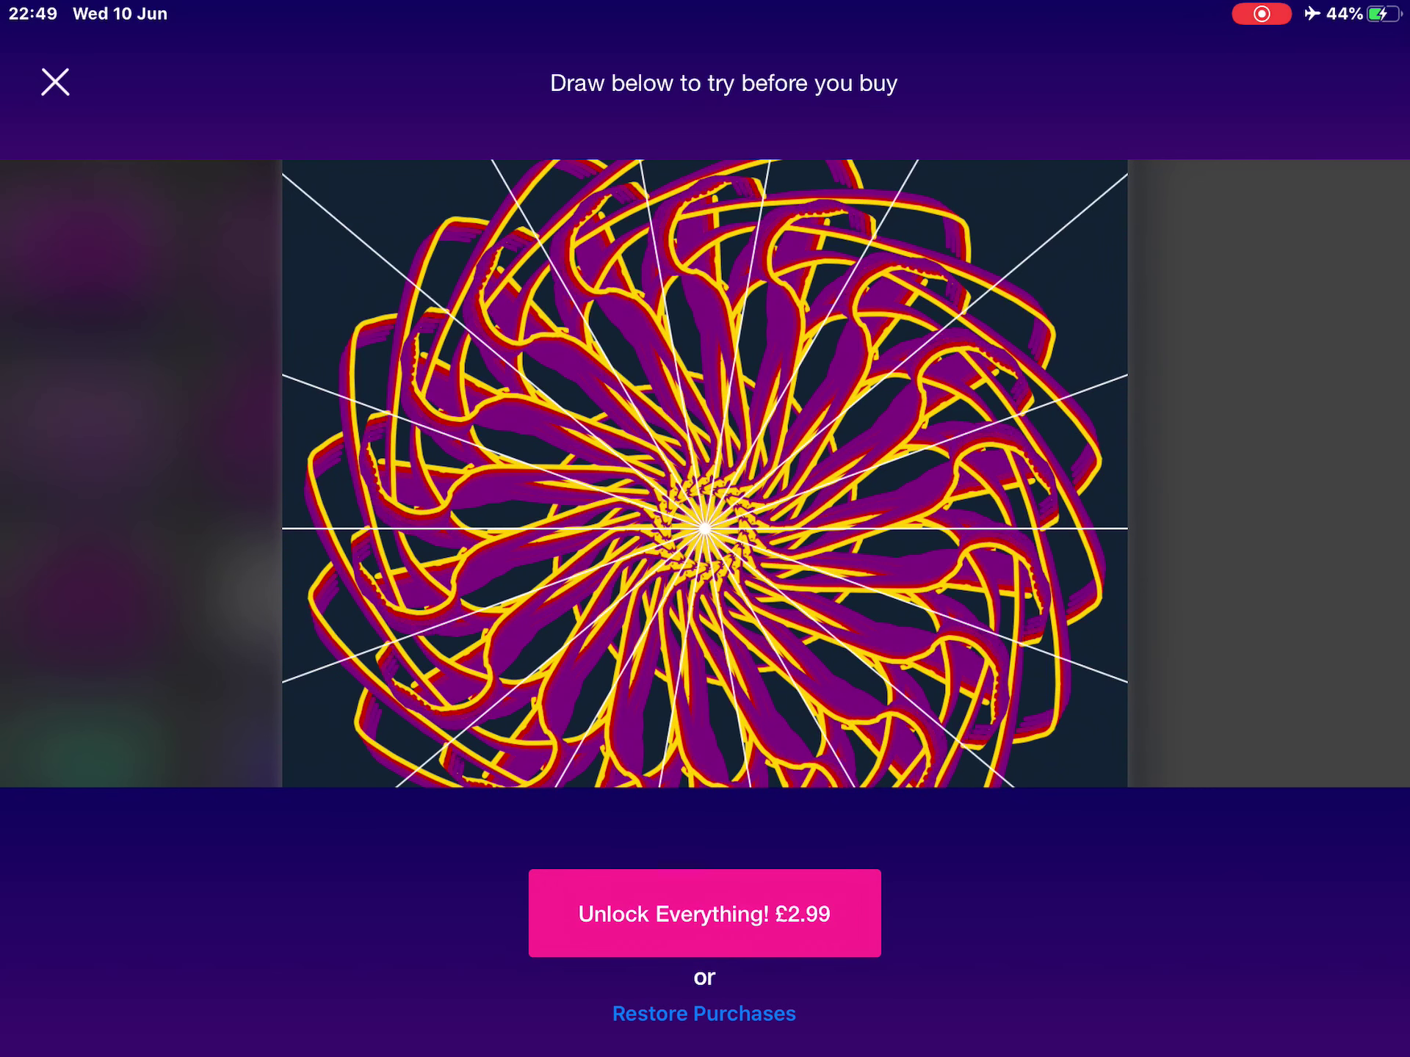
drag(639, 203, 770, 210)
drag(661, 232, 871, 330)
drag(936, 518, 1090, 596)
drag(319, 253, 381, 287)
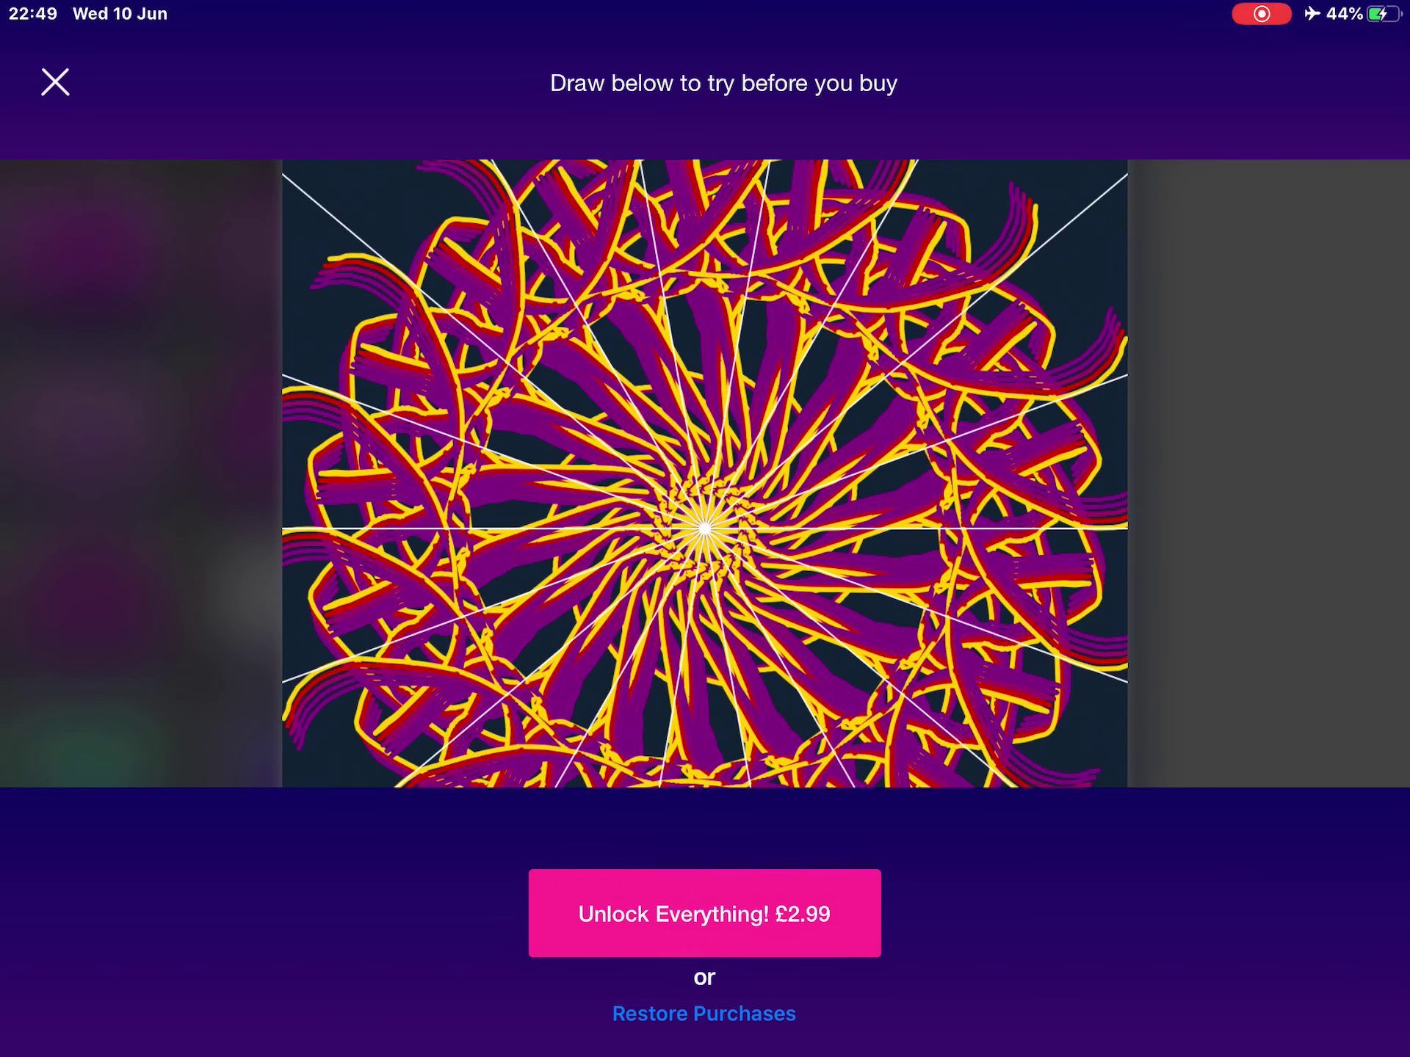
Step: Add radial yellow-and-purple spiral strokes, then dismiss the try-before-you-buy preview
drag(704, 529, 463, 276)
mouse_move(706, 529)
mouse_down()
mouse_move(948, 331)
mouse_move(937, 551)
mouse_move(1047, 397)
mouse_up()
drag(771, 462, 661, 594)
mouse_move(705, 529)
mouse_down()
mouse_move(810, 518)
mouse_move(831, 617)
mouse_move(892, 463)
mouse_move(964, 385)
mouse_up()
click(55, 82)
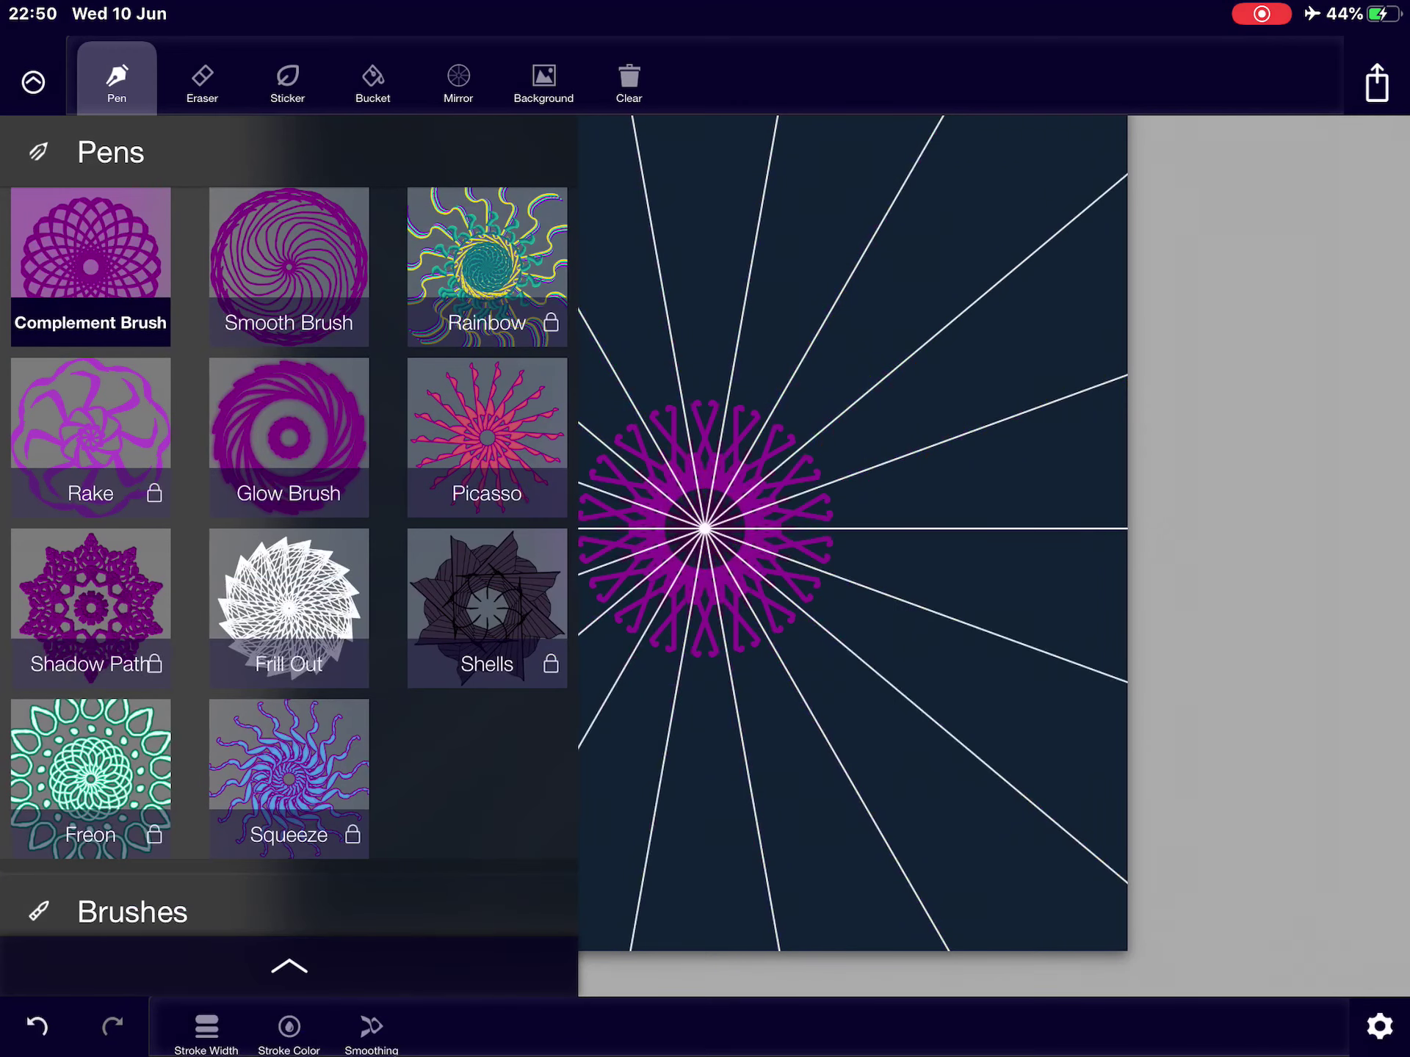
Step: Preview one of the locked brushes before buying it
click(487, 437)
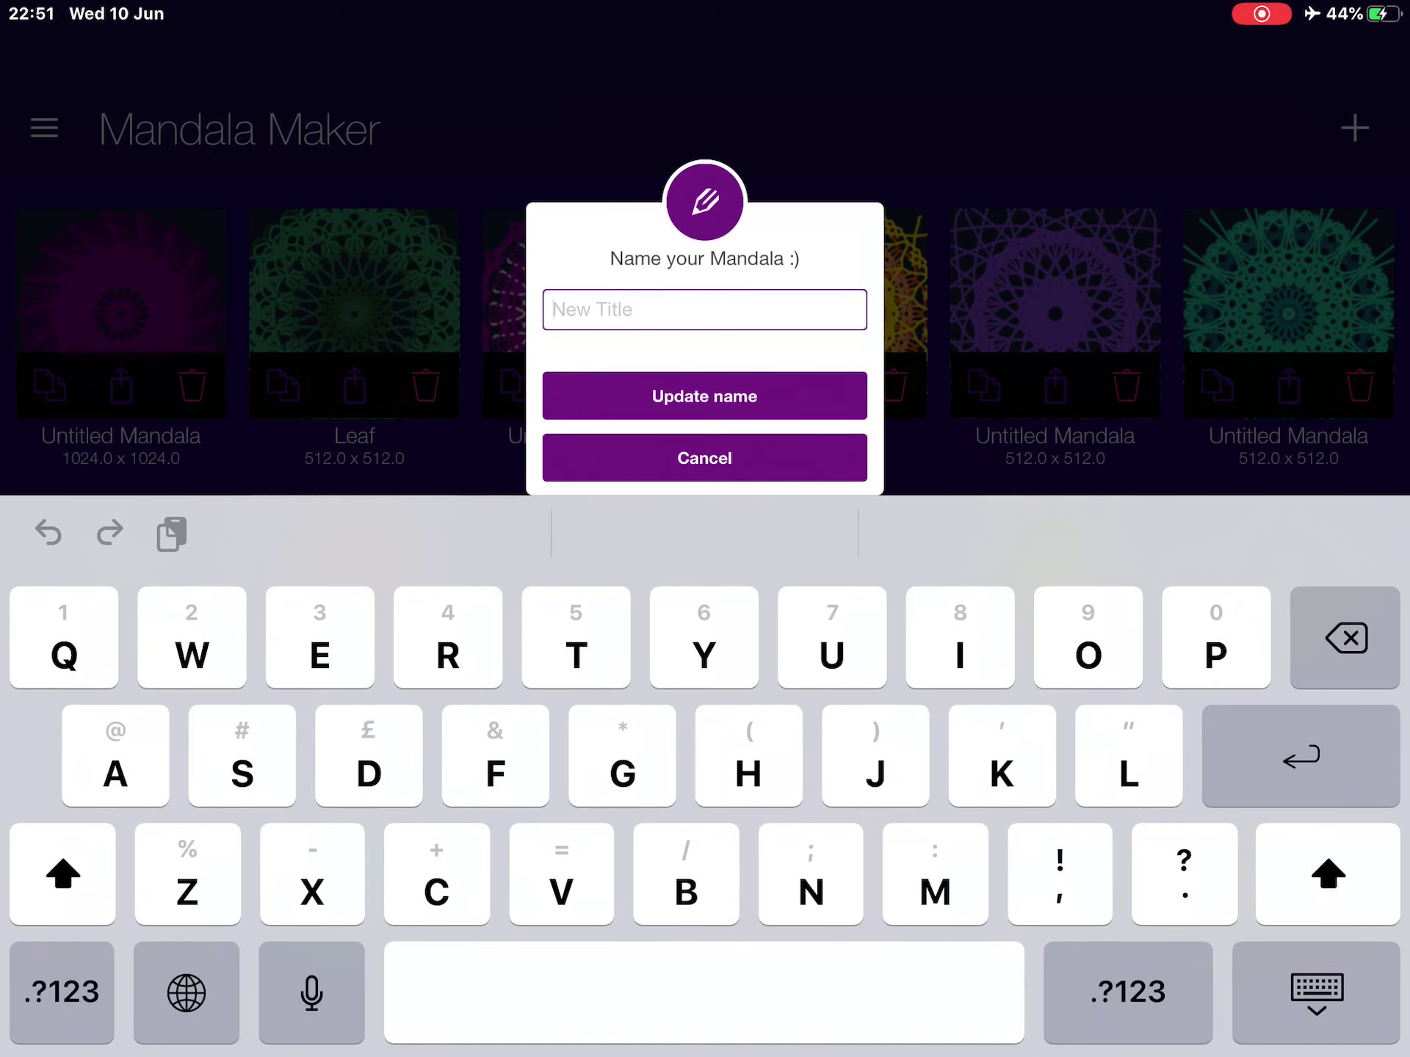
text(Garba)
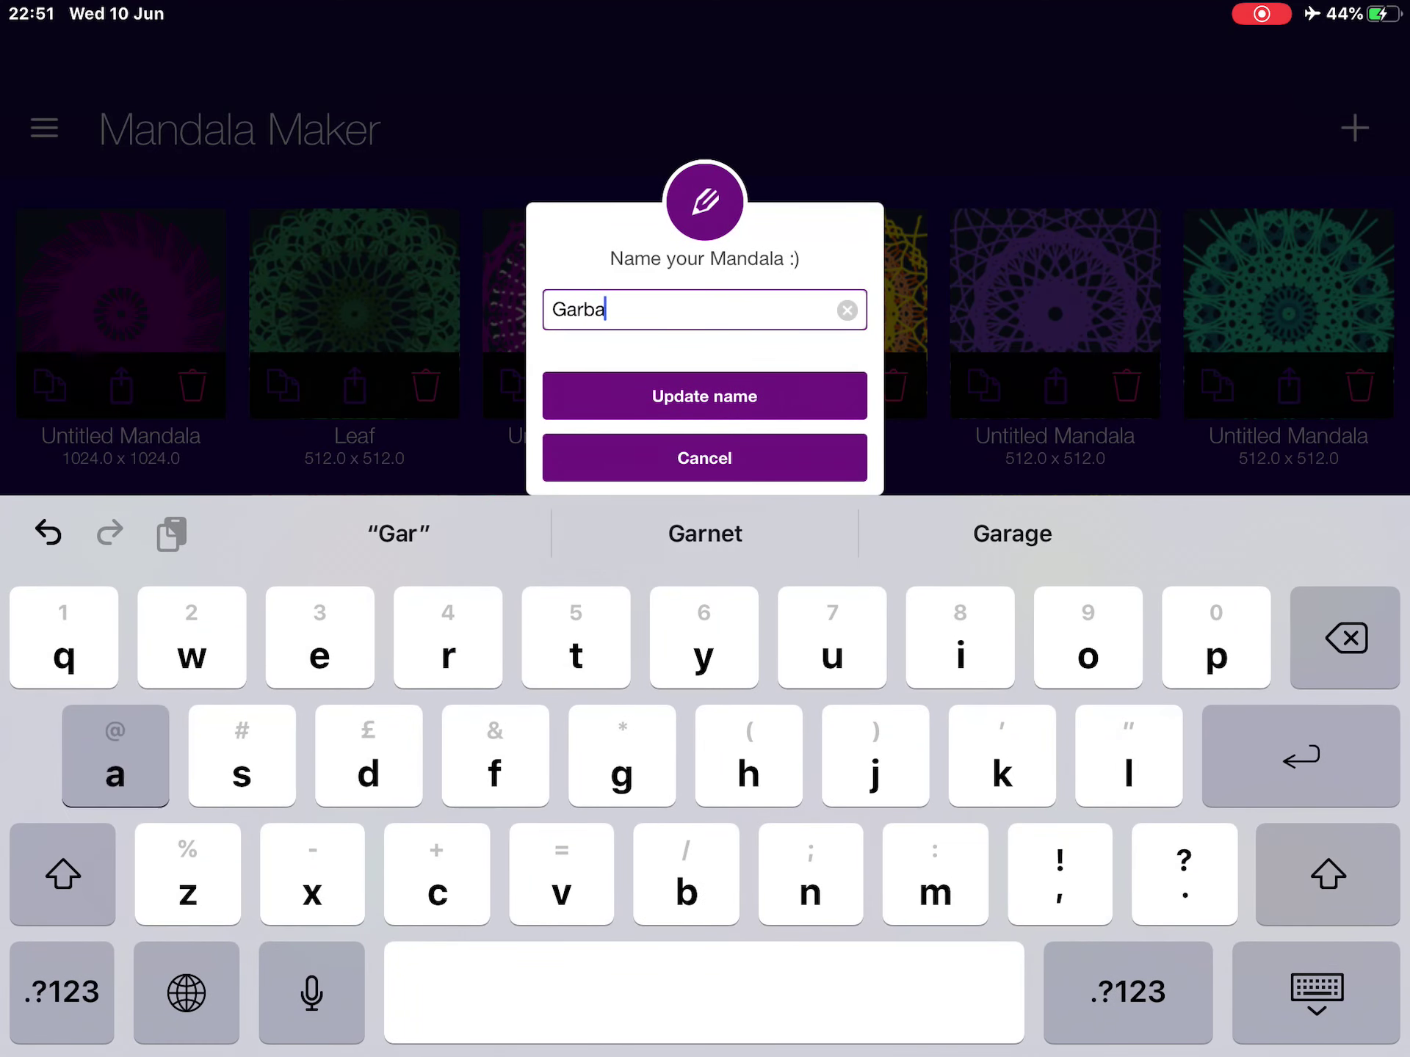
text(ge)
Step: Name the mandala 'Garbage', then draw a lime-green looped flower on a new canvas
click(704, 396)
click(1354, 128)
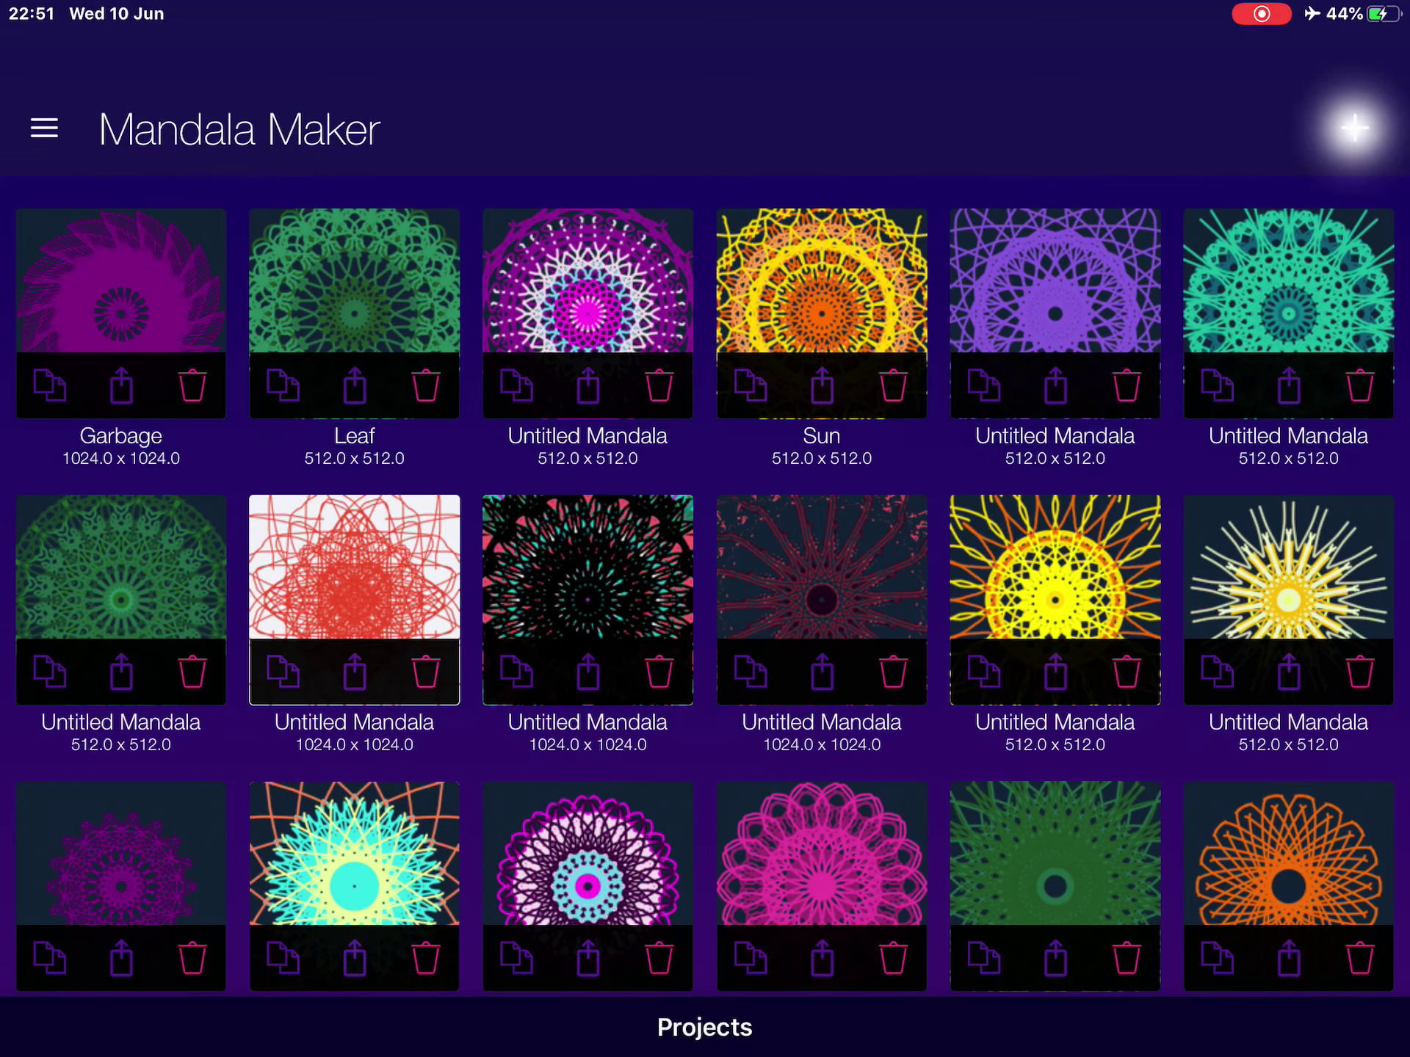
click(703, 489)
drag(727, 509, 722, 420)
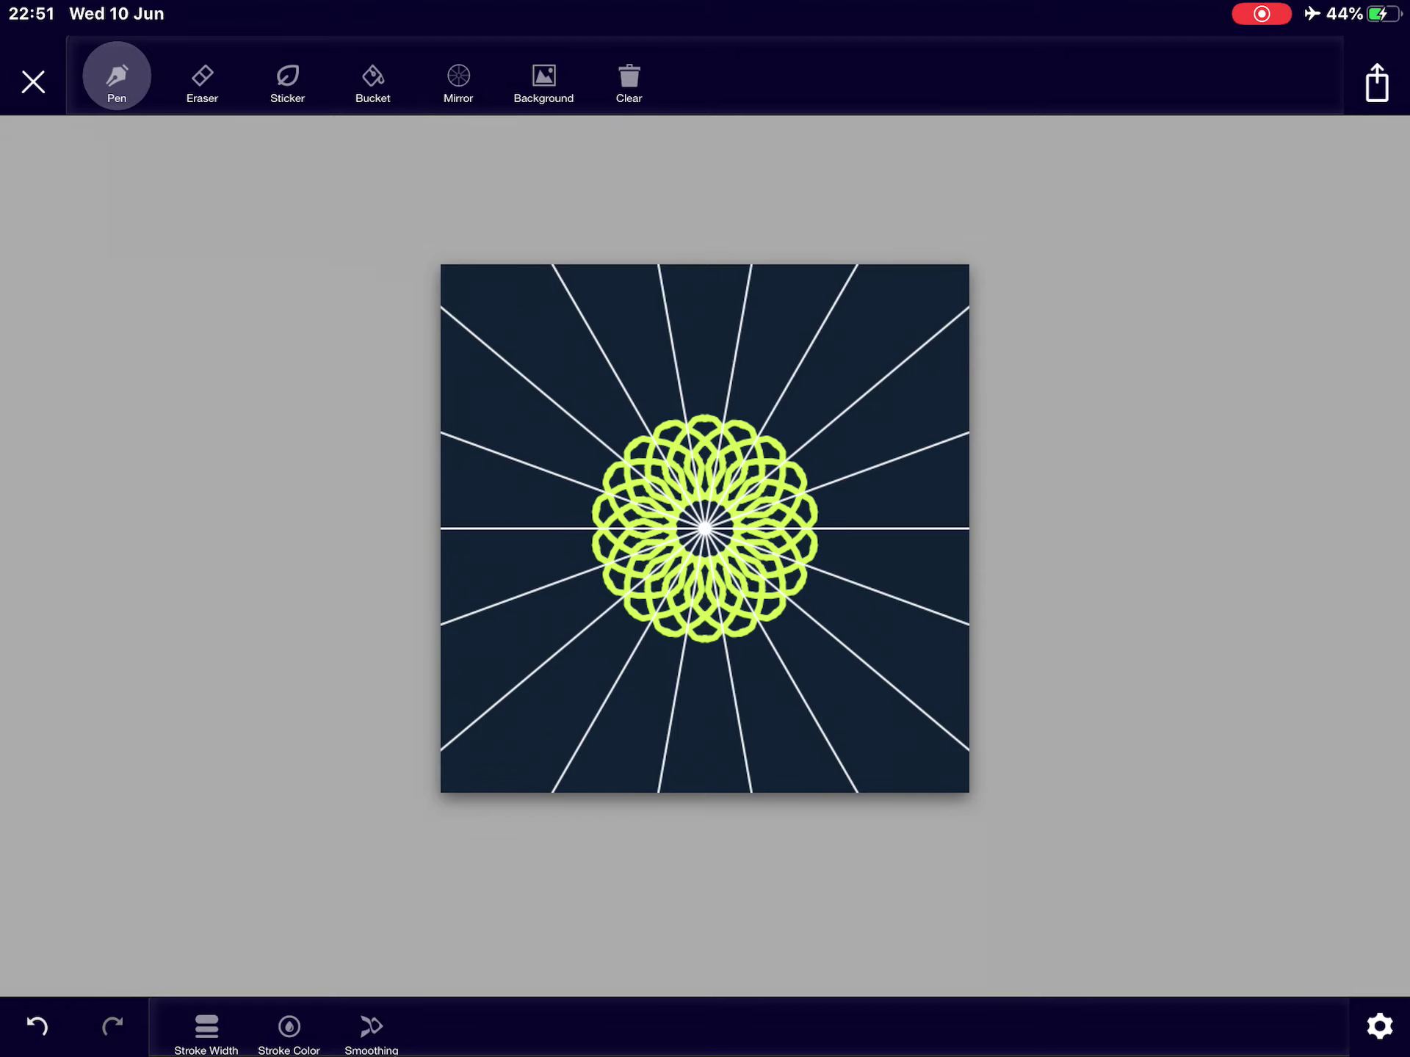
Step: Place a sticker, then move, enlarge, rotate and shrink it around the flower
click(288, 75)
mouse_move(705, 529)
mouse_down()
mouse_move(881, 504)
mouse_move(857, 226)
mouse_move(881, 229)
mouse_move(686, 519)
mouse_move(802, 567)
mouse_move(740, 646)
mouse_move(980, 575)
mouse_move(746, 422)
mouse_move(730, 456)
mouse_move(768, 252)
mouse_move(802, 329)
mouse_move(885, 403)
mouse_move(849, 513)
mouse_move(766, 507)
mouse_move(650, 445)
mouse_move(628, 396)
mouse_move(641, 381)
mouse_up()
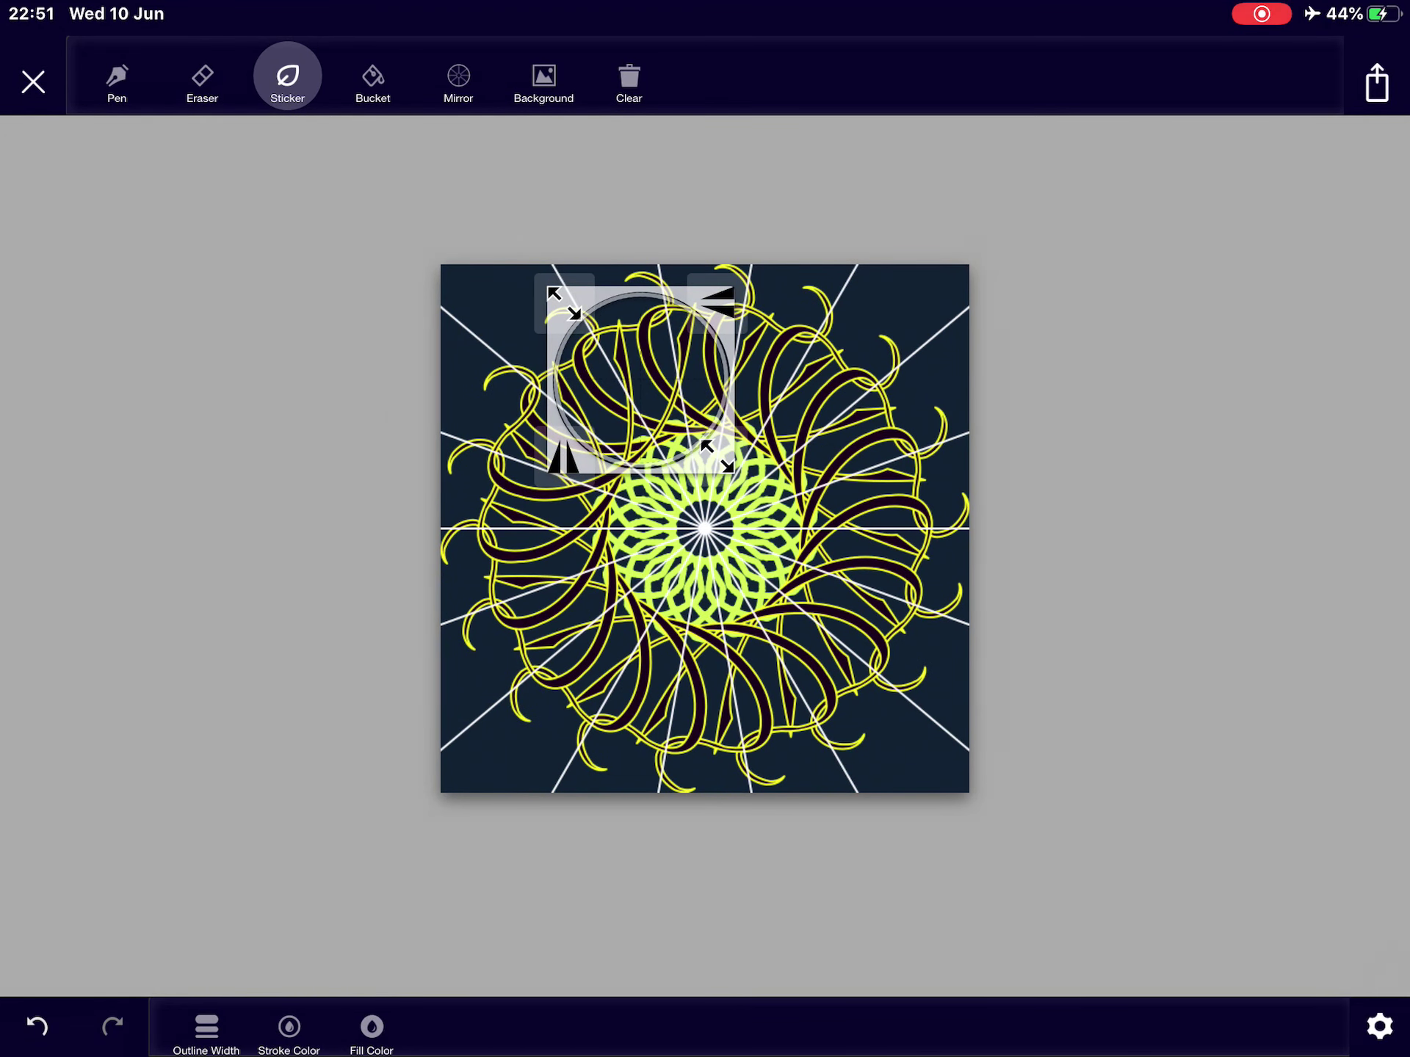
mouse_move(716, 452)
mouse_down()
mouse_move(745, 586)
mouse_move(779, 975)
mouse_move(787, 613)
mouse_move(755, 378)
mouse_move(824, 568)
mouse_move(676, 393)
mouse_move(985, 652)
mouse_move(771, 466)
mouse_move(922, 535)
mouse_move(870, 461)
mouse_move(708, 416)
mouse_move(772, 409)
mouse_move(738, 612)
mouse_move(894, 705)
mouse_up()
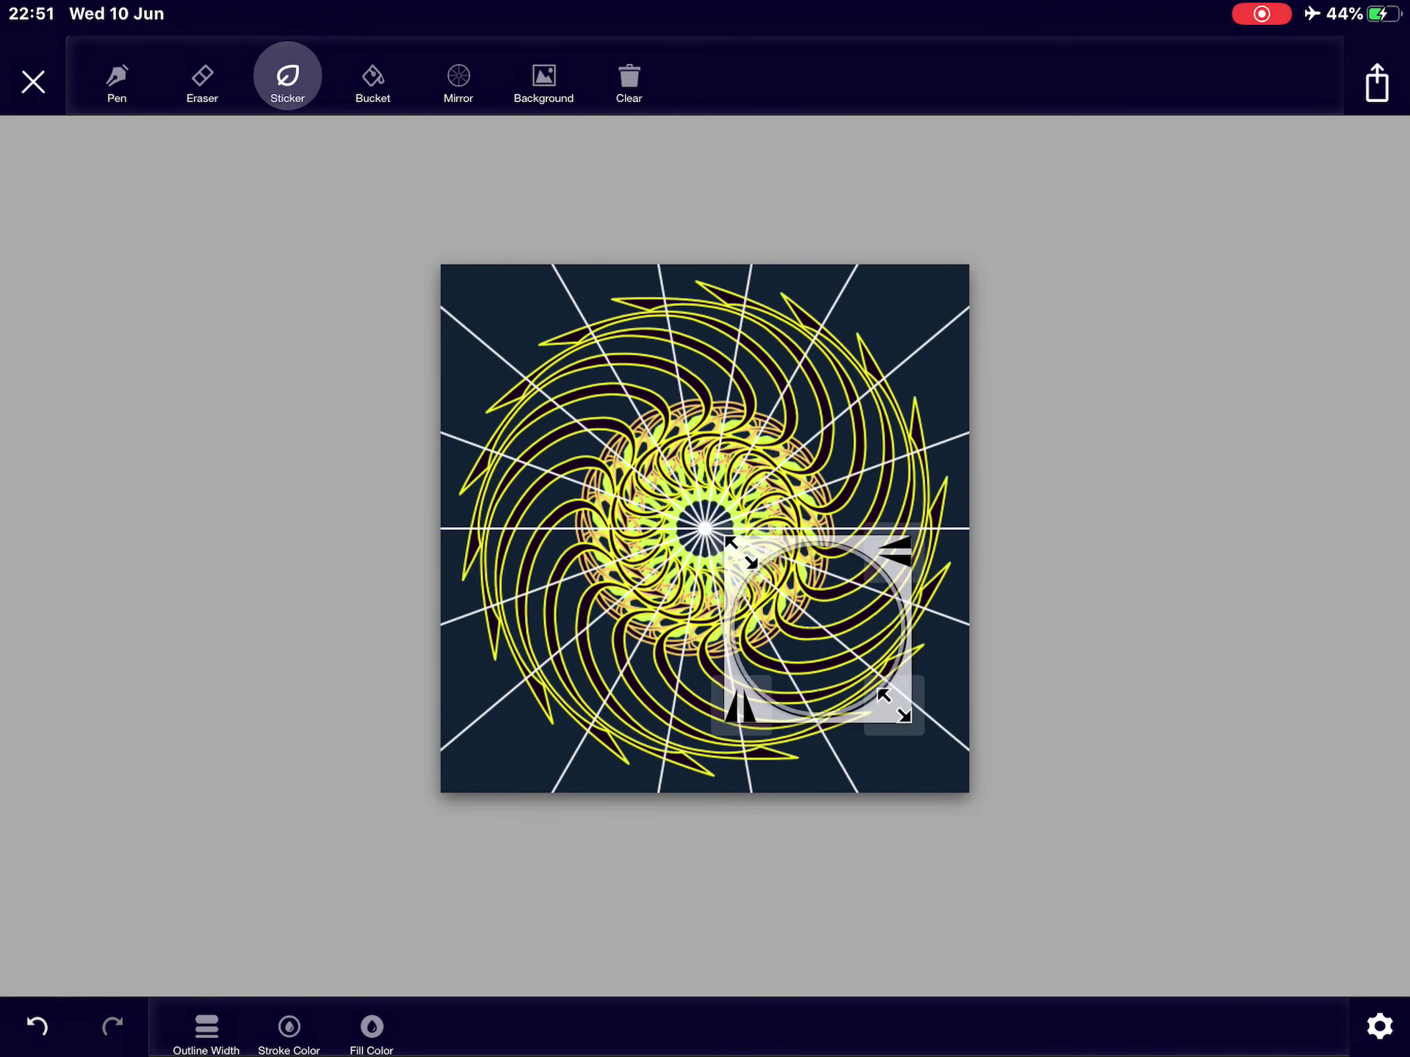
mouse_move(817, 630)
mouse_down()
mouse_move(644, 519)
mouse_move(660, 488)
mouse_up()
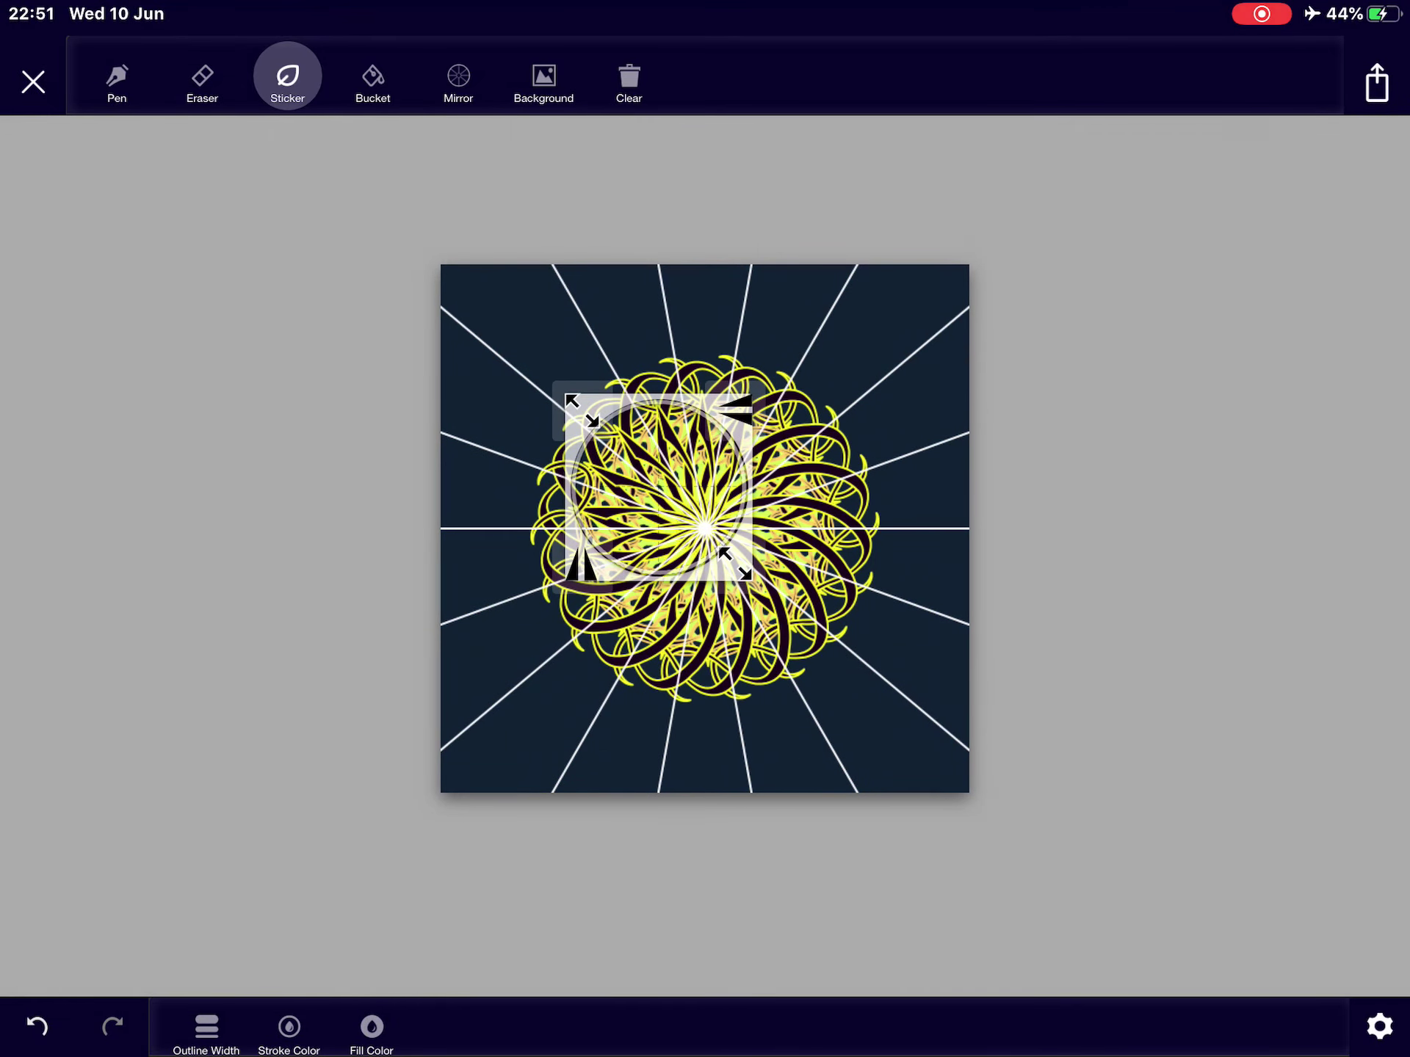
mouse_move(735, 567)
mouse_down()
mouse_move(699, 524)
mouse_move(724, 623)
mouse_move(854, 674)
mouse_move(854, 592)
mouse_move(792, 582)
mouse_move(1069, 881)
mouse_move(1000, 844)
mouse_move(1051, 980)
mouse_move(1113, 1047)
mouse_move(1167, 1051)
mouse_move(976, 828)
mouse_move(973, 846)
mouse_move(981, 787)
mouse_move(1022, 913)
mouse_move(976, 771)
mouse_move(1045, 857)
mouse_move(692, 471)
mouse_move(803, 488)
mouse_move(833, 435)
mouse_move(800, 402)
mouse_up()
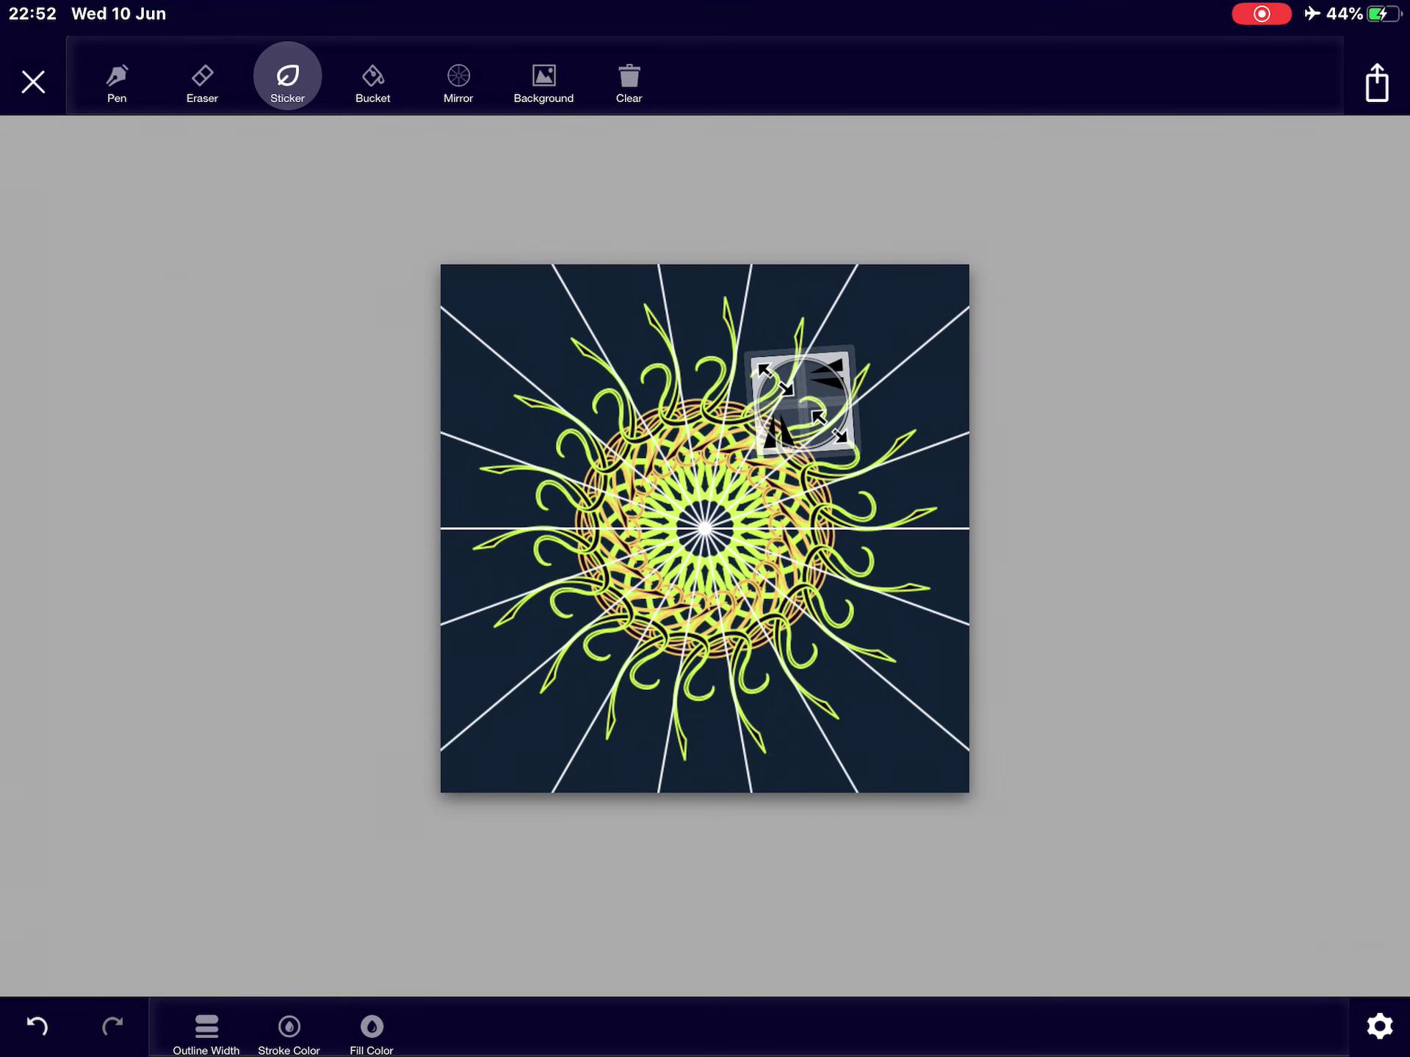
Step: Draw thick mirrored spikes, large loops and small zigzags into a lime-green lattice ring
click(117, 75)
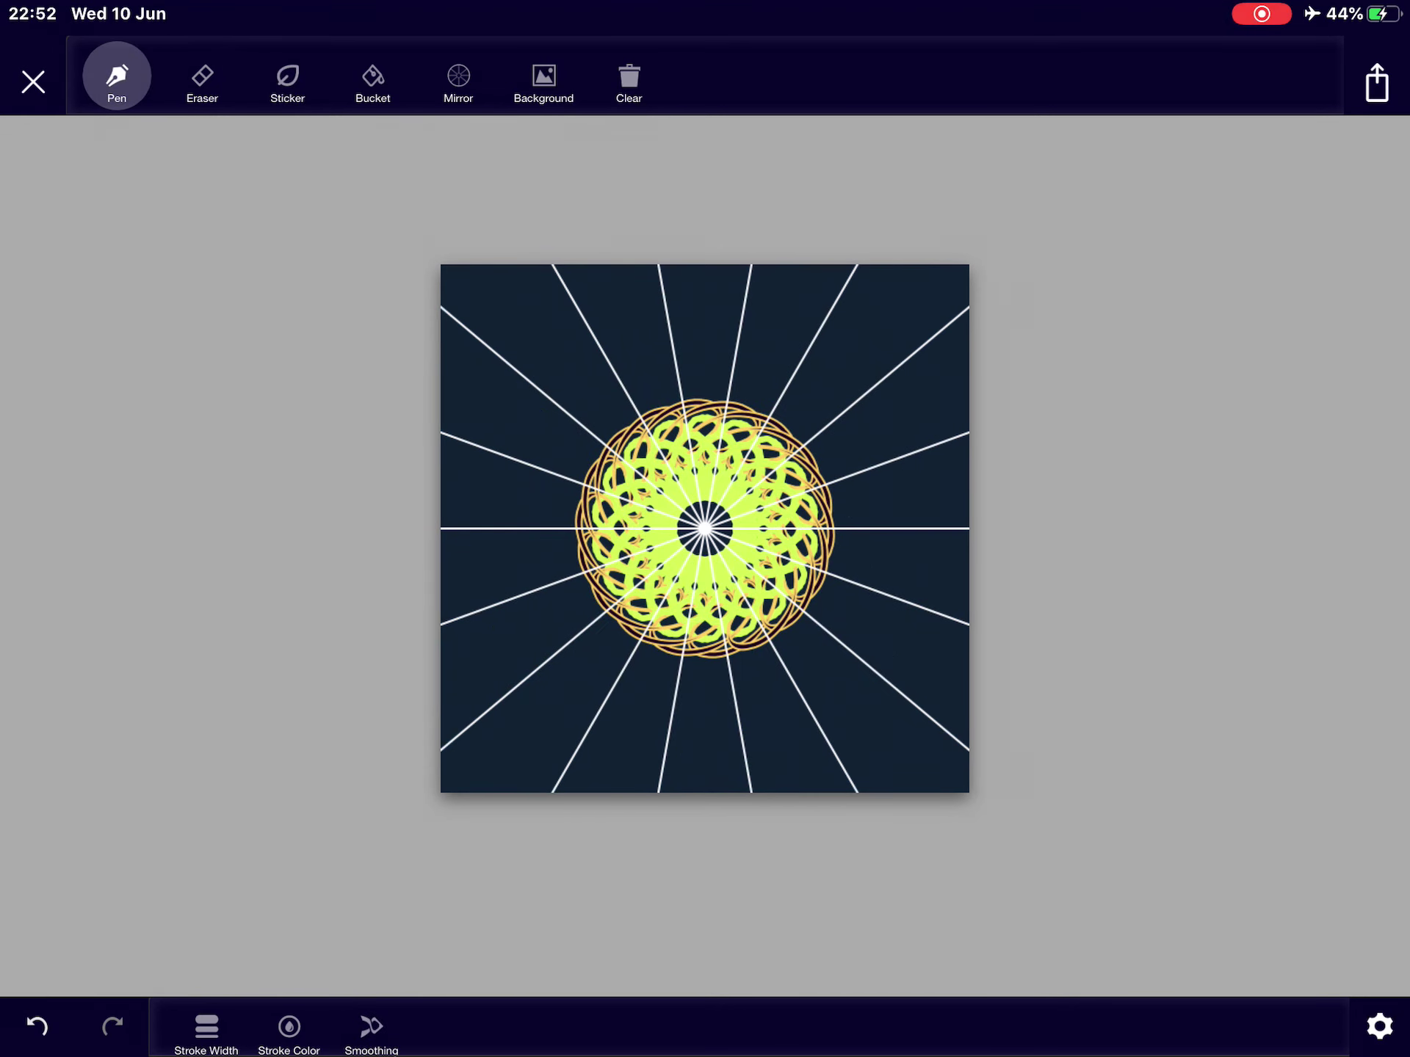
drag(706, 518, 733, 375)
mouse_move(705, 441)
mouse_down()
mouse_move(871, 330)
mouse_move(884, 352)
mouse_up()
drag(454, 548, 465, 559)
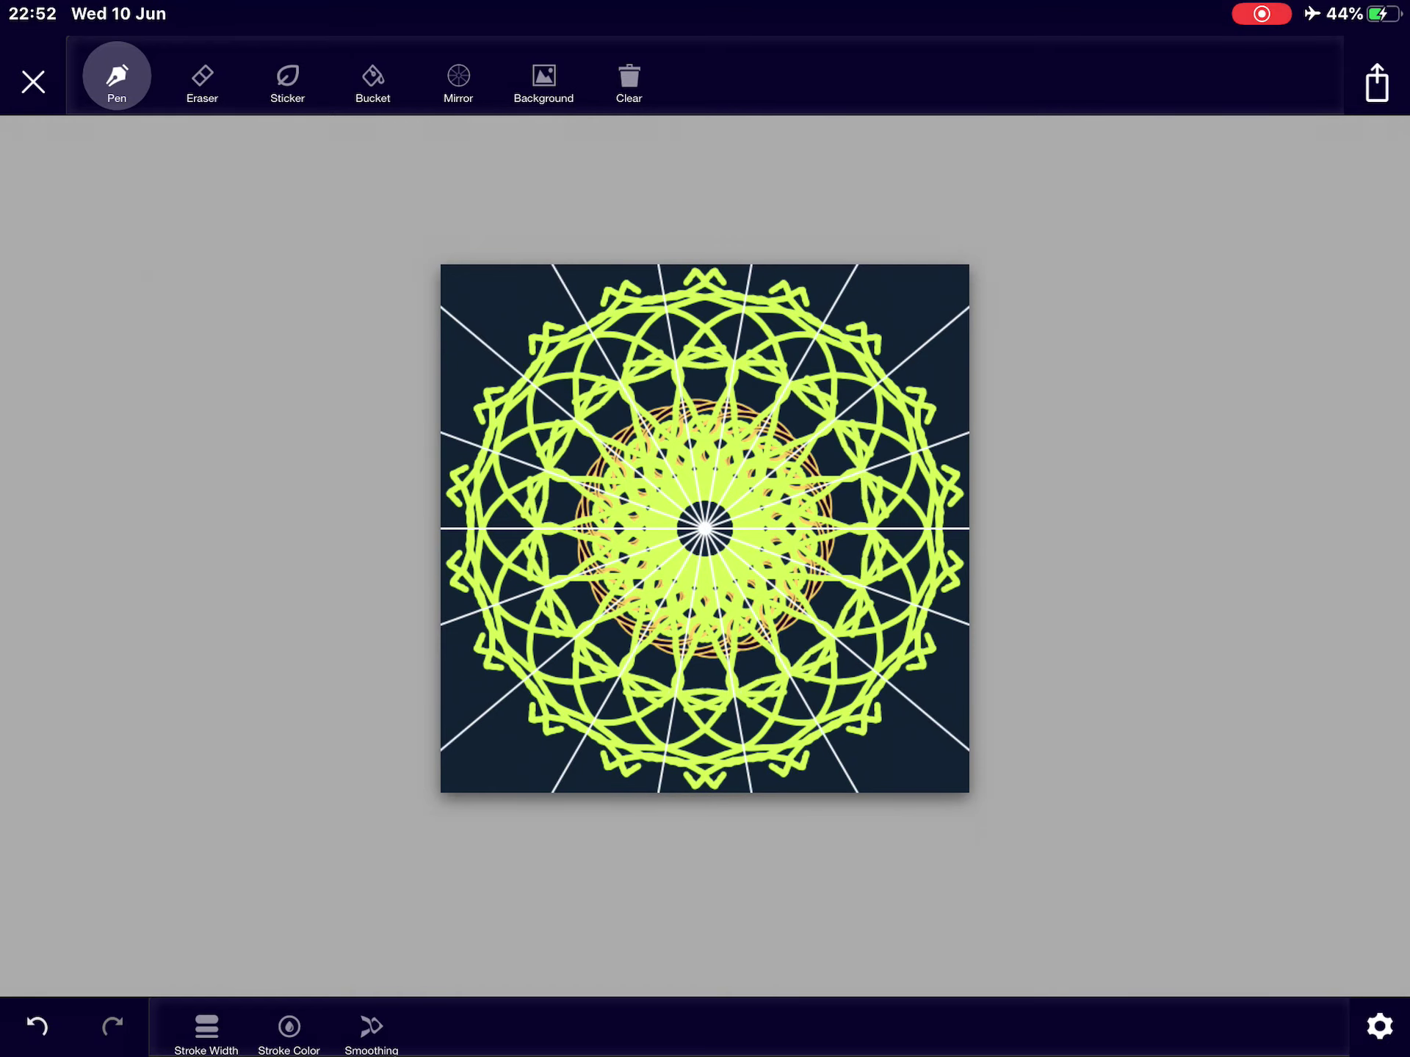
drag(738, 386, 784, 353)
Step: Close the mandala to the gallery and start a fresh blank canvas
click(33, 80)
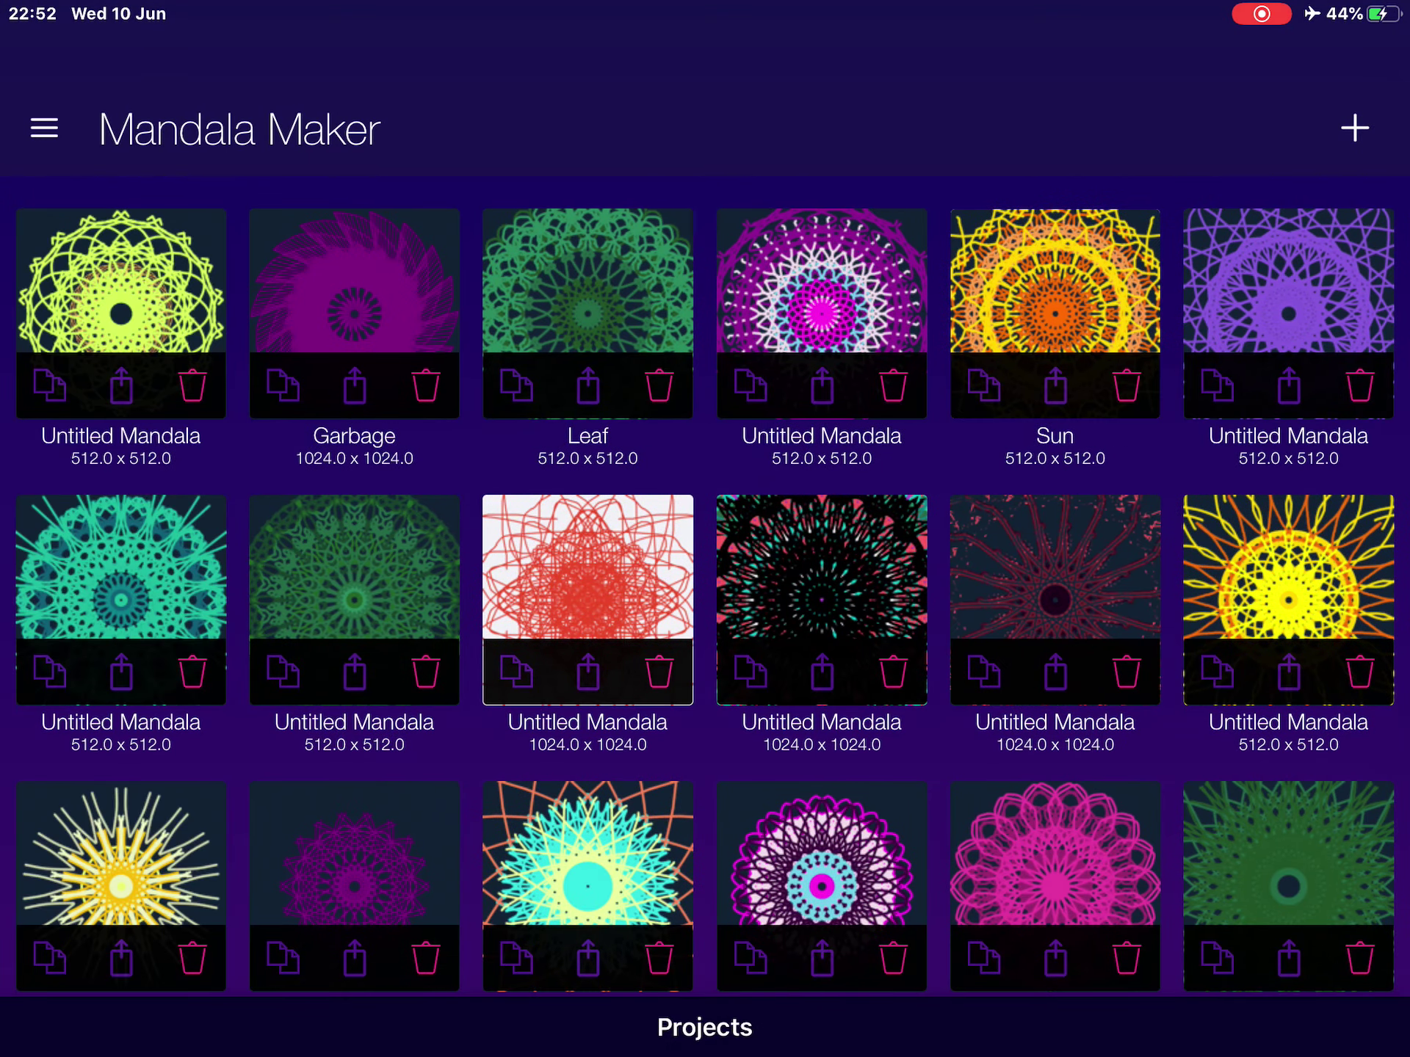
click(1354, 129)
click(704, 617)
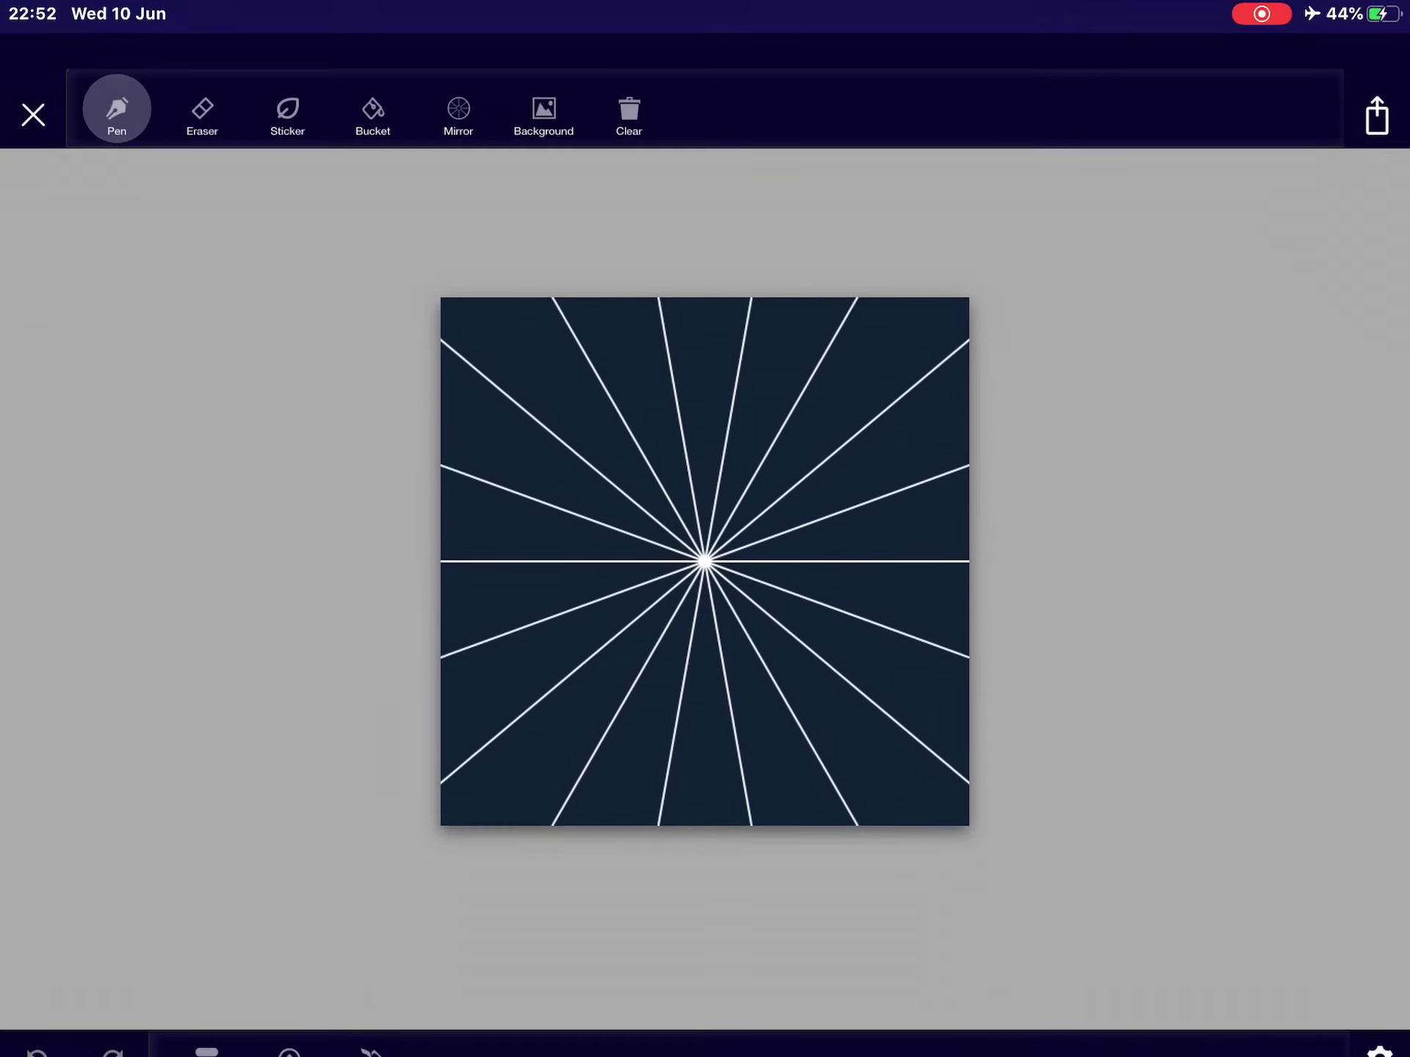
Step: Turn the canvas background bright cyan by raising its blue and green levels
click(543, 77)
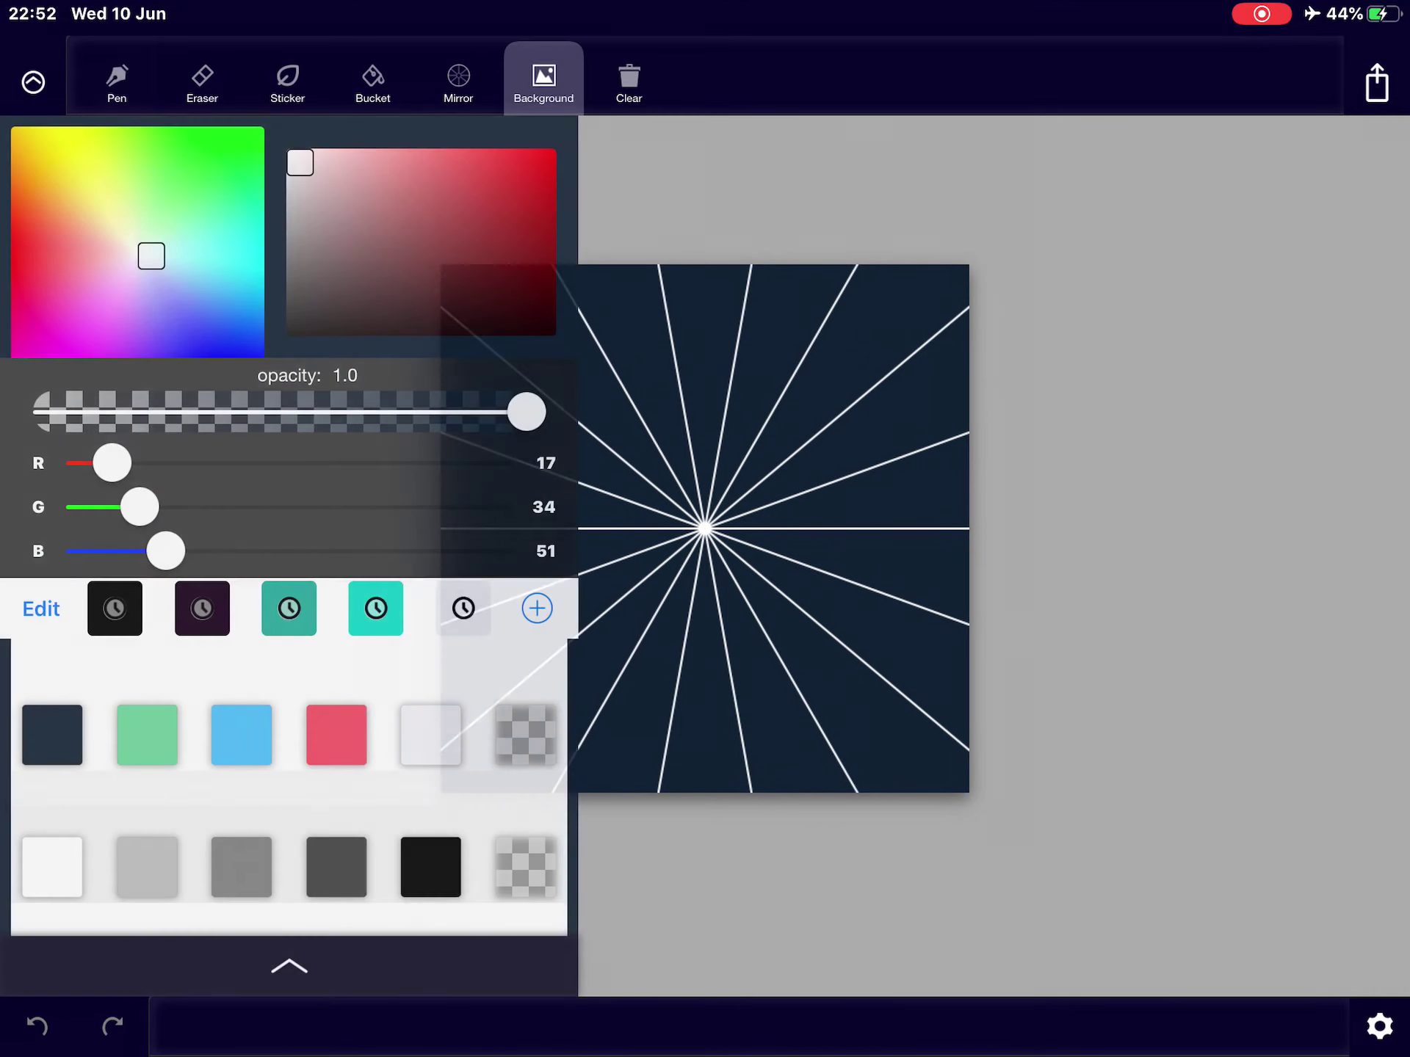
drag(166, 551, 206, 552)
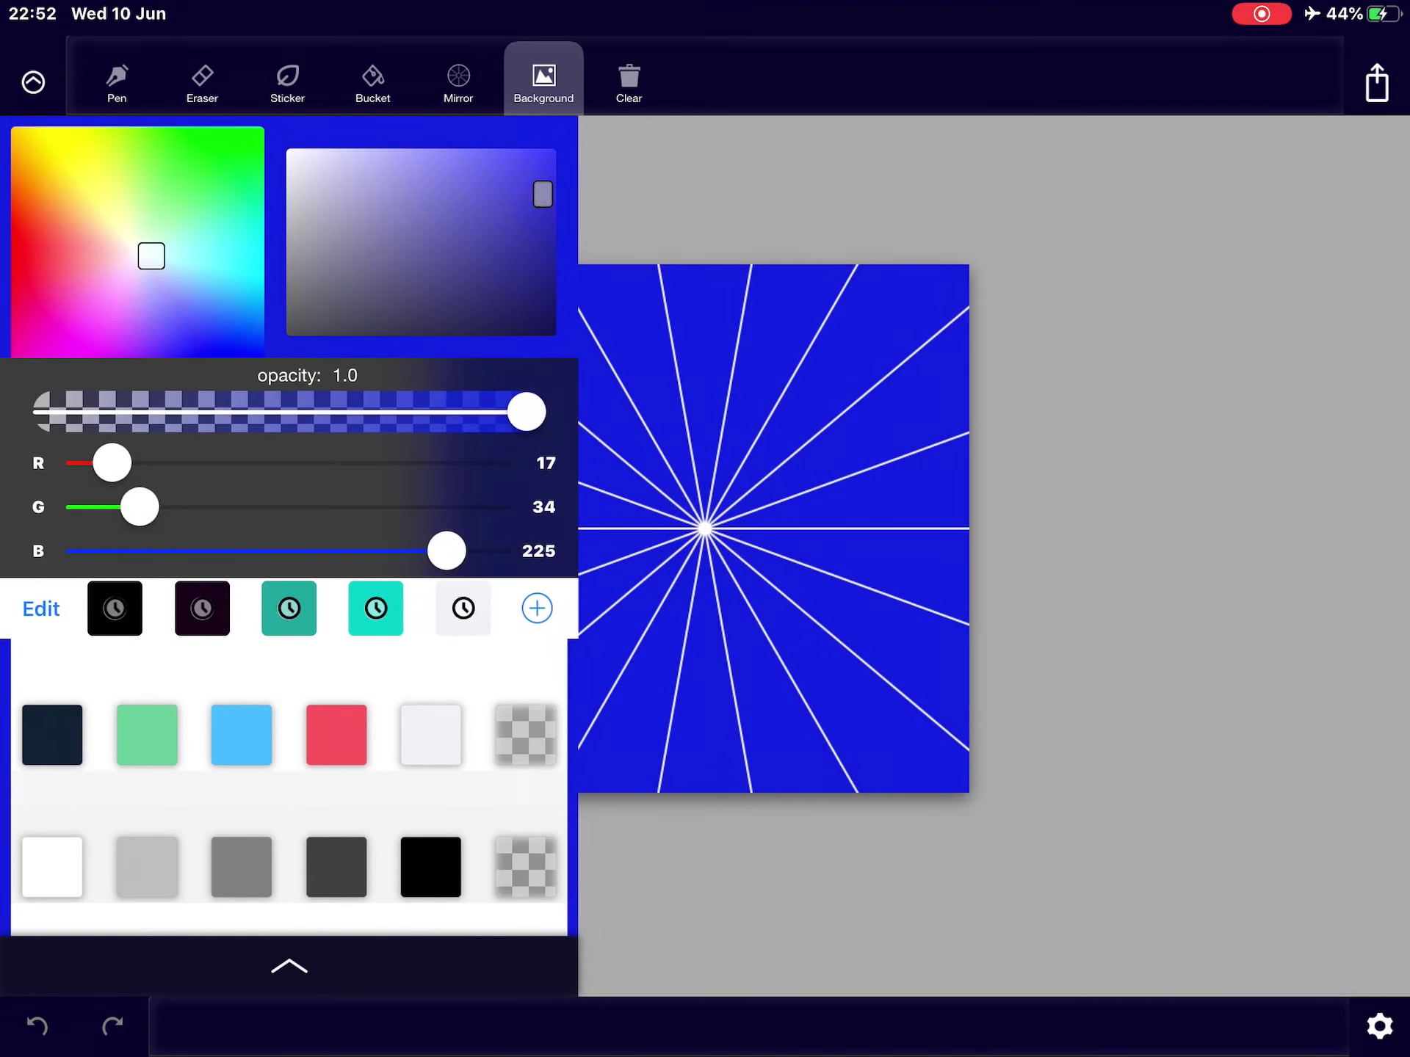
drag(140, 507, 467, 507)
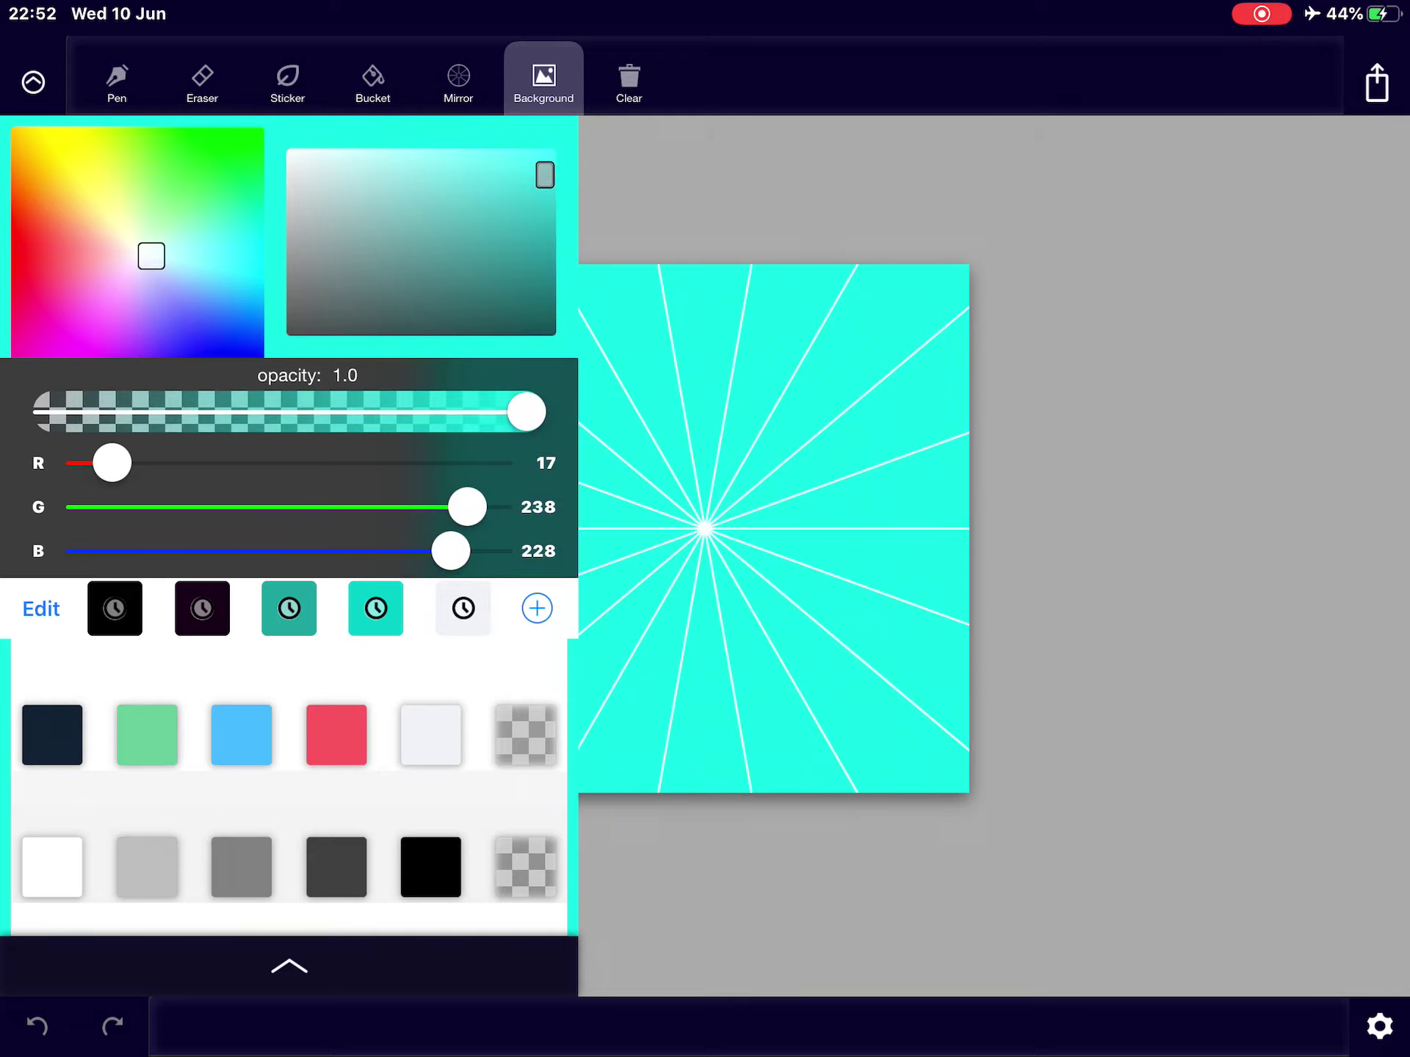
click(117, 79)
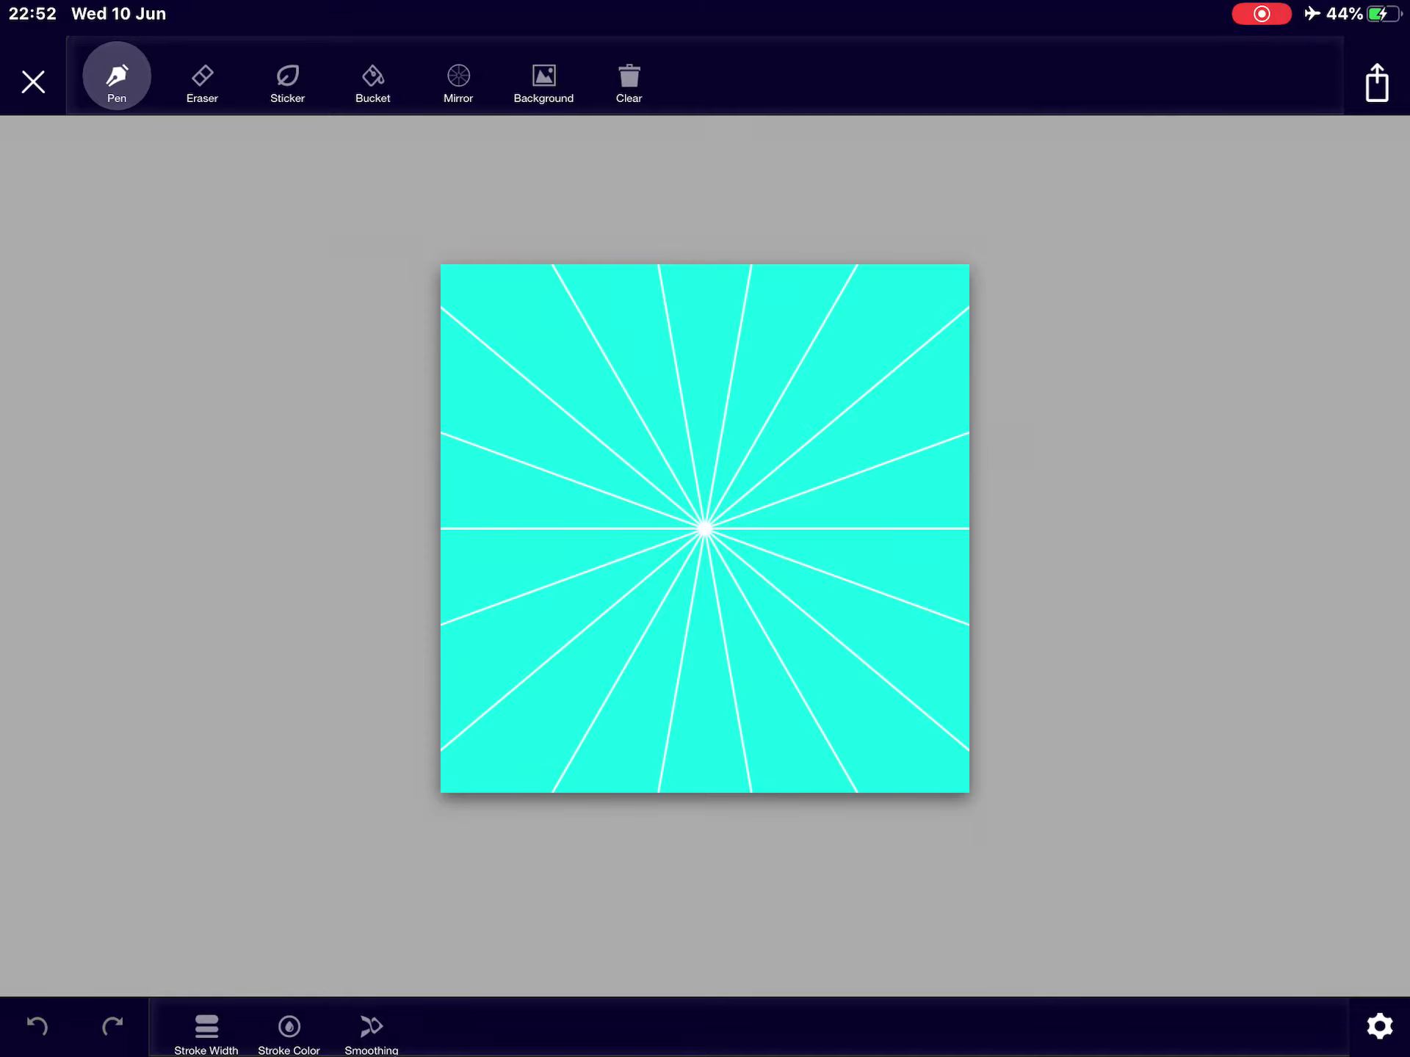
Step: Set the pen stroke colour to dark teal (R 31, G 129, B 129)
click(289, 1027)
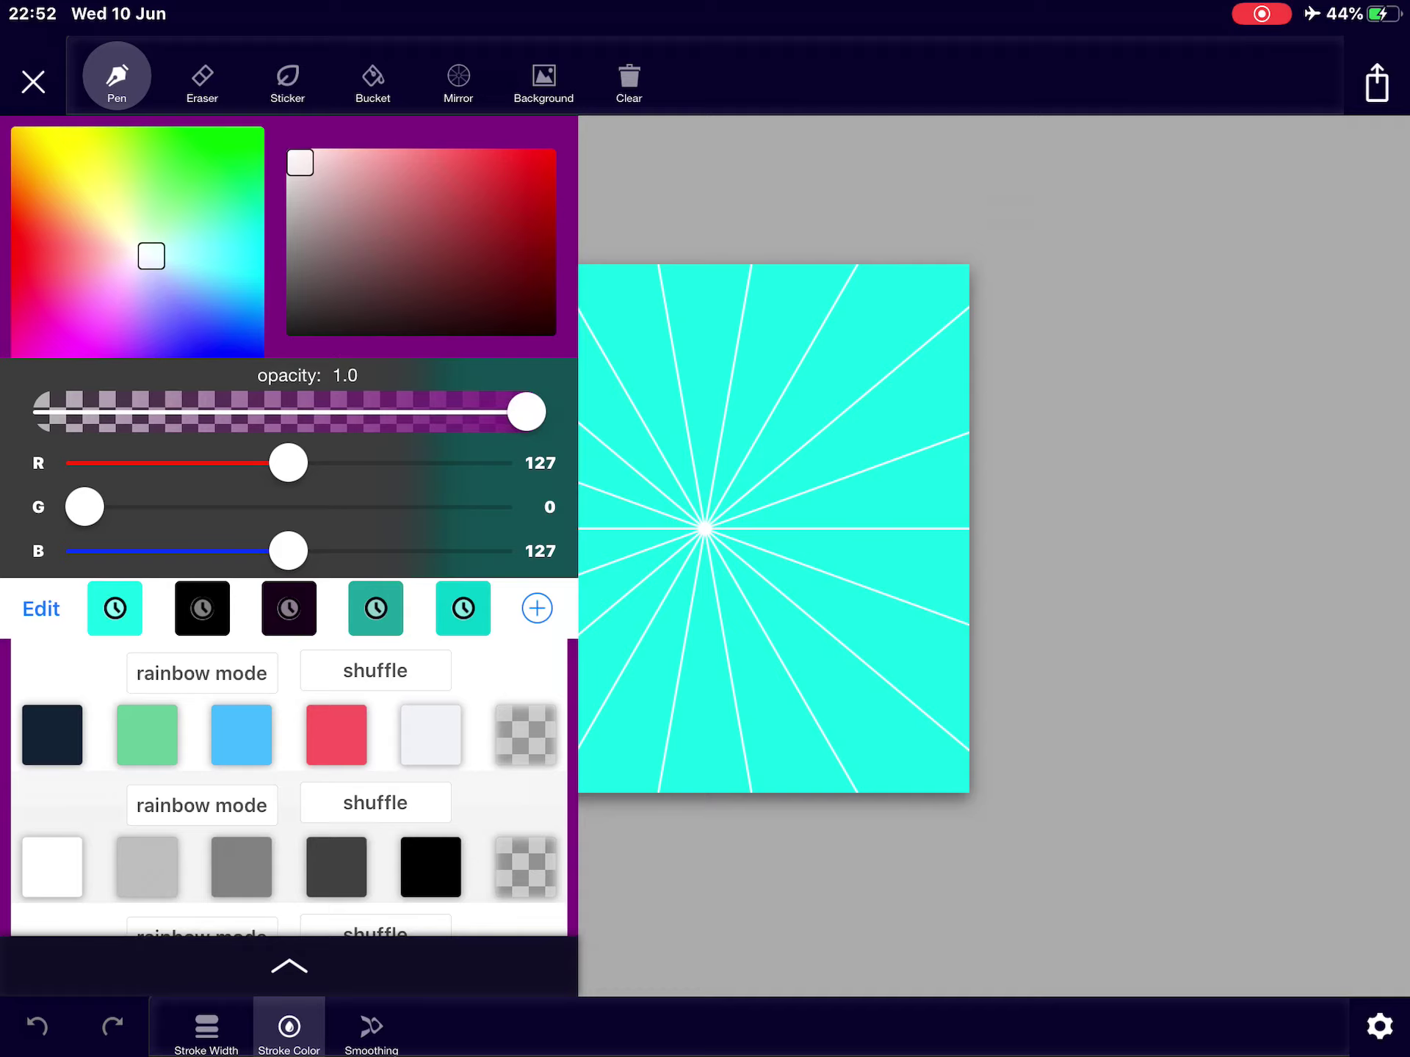
mouse_move(288, 463)
mouse_down()
mouse_move(84, 463)
mouse_move(138, 506)
mouse_move(492, 507)
mouse_up()
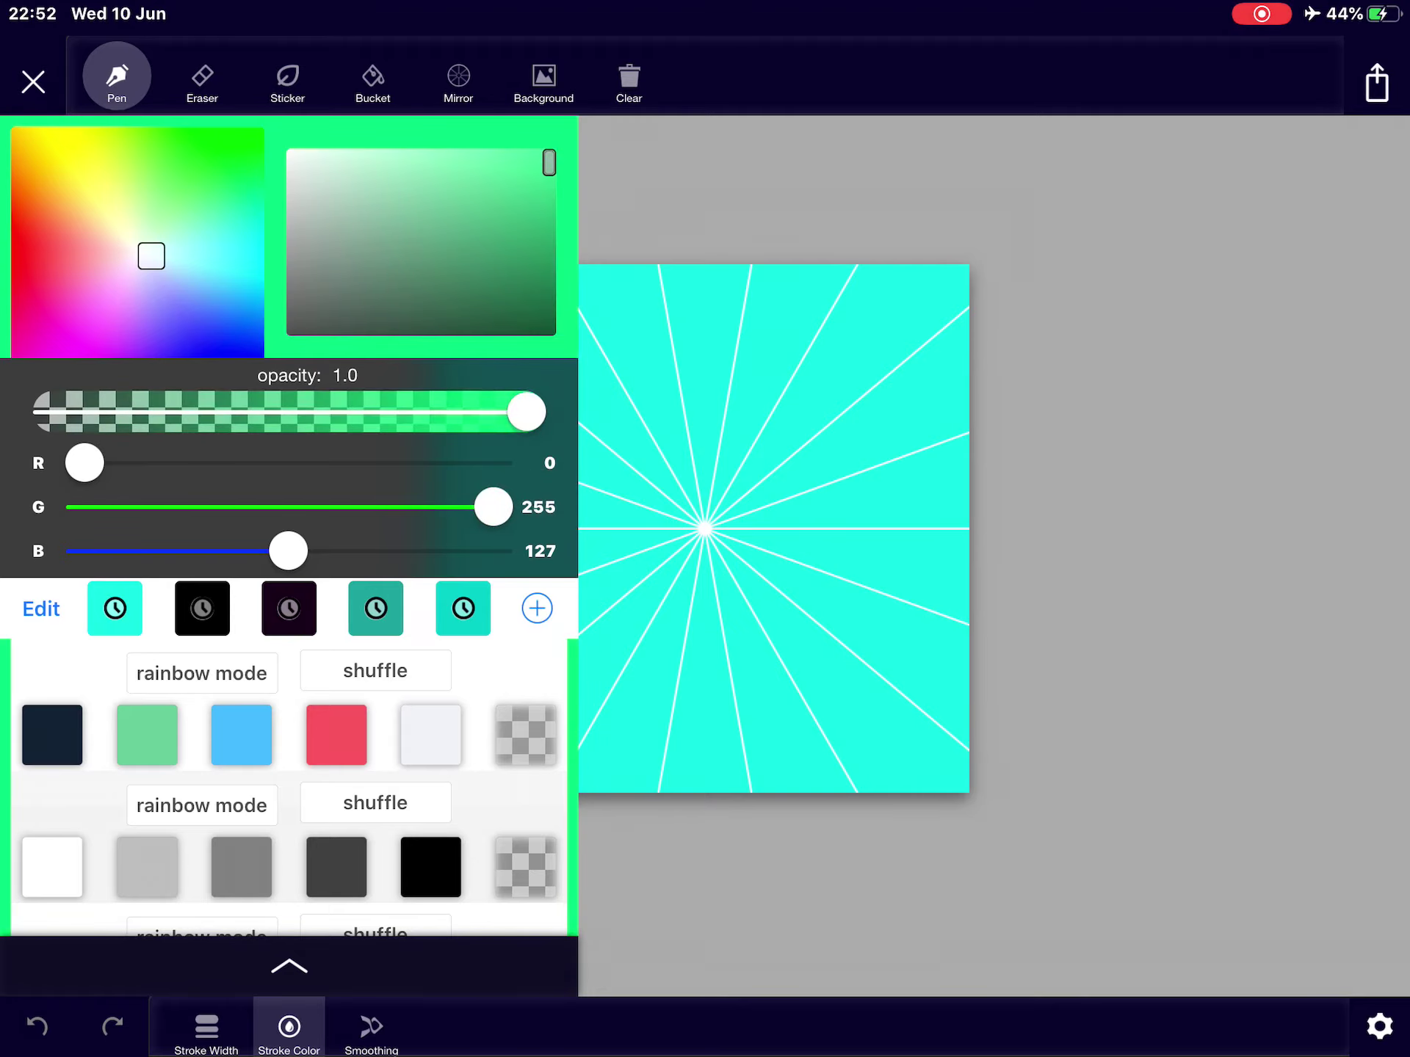
mouse_move(288, 551)
mouse_down()
mouse_move(454, 551)
mouse_move(420, 551)
mouse_up()
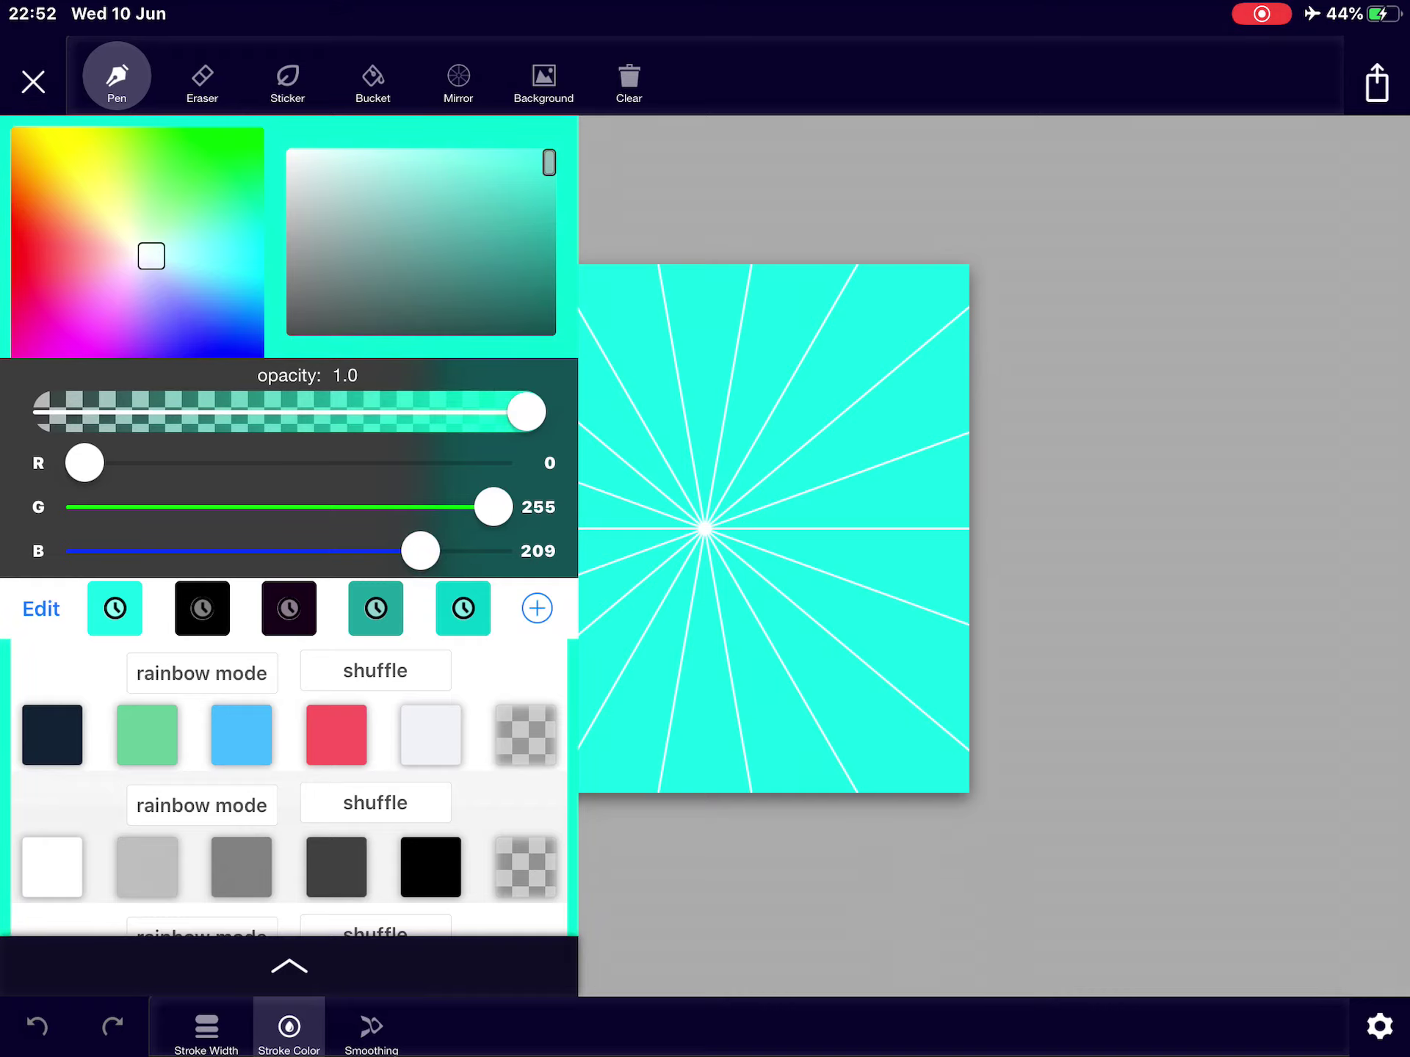
mouse_move(548, 163)
mouse_down()
mouse_move(508, 239)
mouse_move(514, 293)
mouse_move(511, 258)
mouse_move(524, 262)
mouse_move(524, 238)
mouse_move(533, 251)
mouse_move(545, 158)
mouse_move(497, 299)
mouse_move(507, 235)
mouse_move(550, 156)
mouse_move(473, 277)
mouse_move(490, 234)
mouse_up()
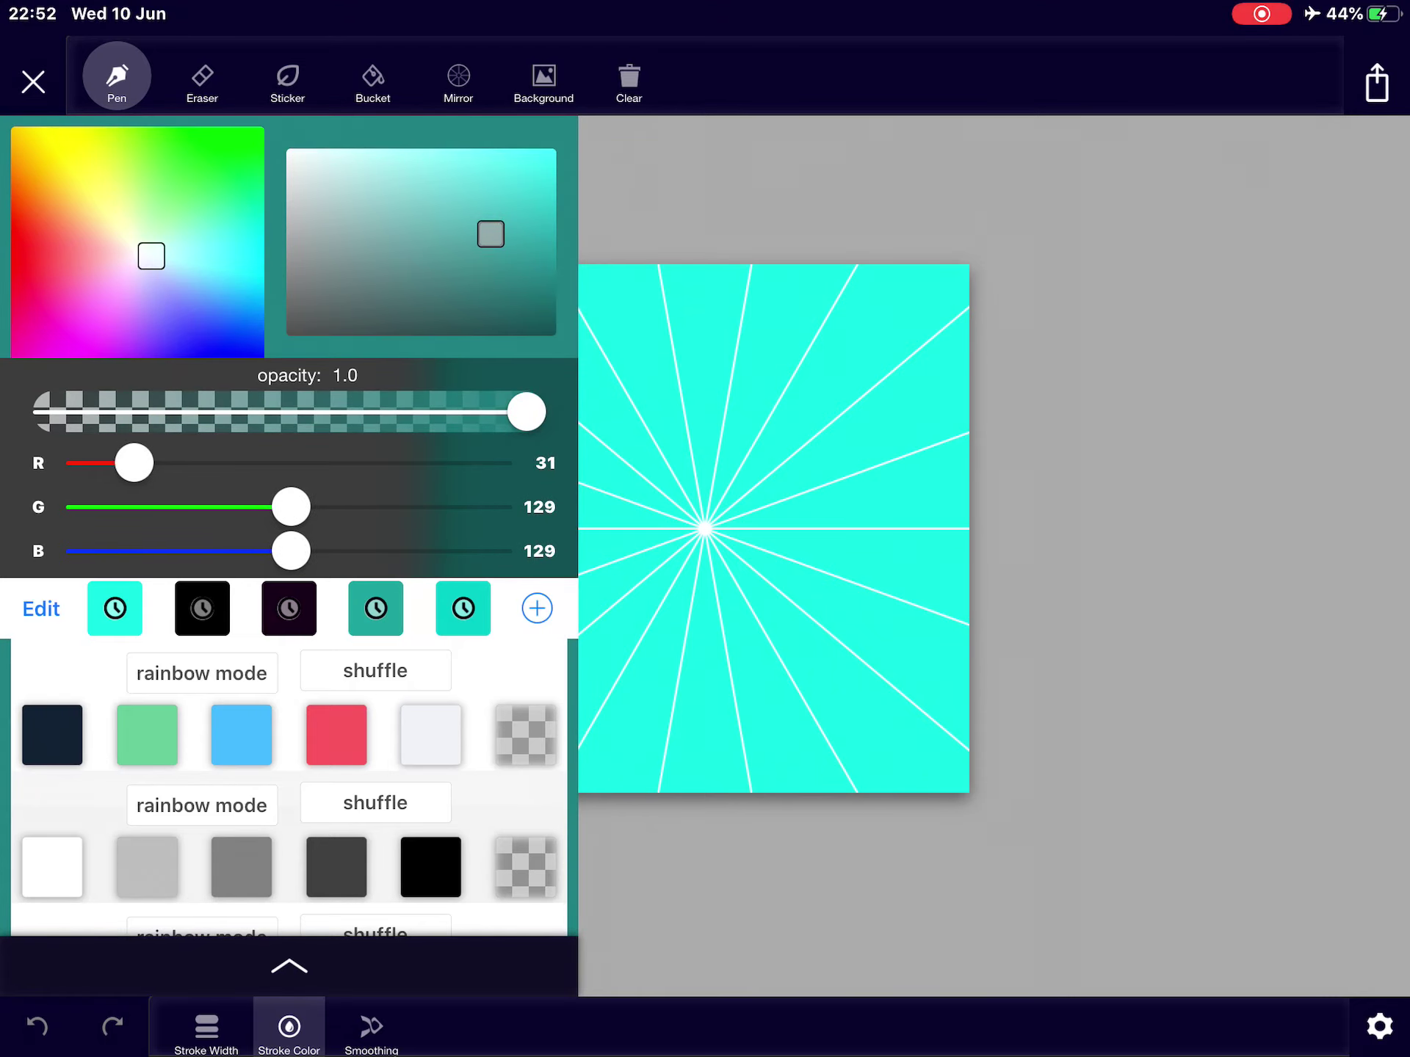
click(117, 78)
Step: Draw a dark-teal rosette with a dashed ring, lacy outer ring and connected branches
click(90, 264)
drag(716, 524, 770, 519)
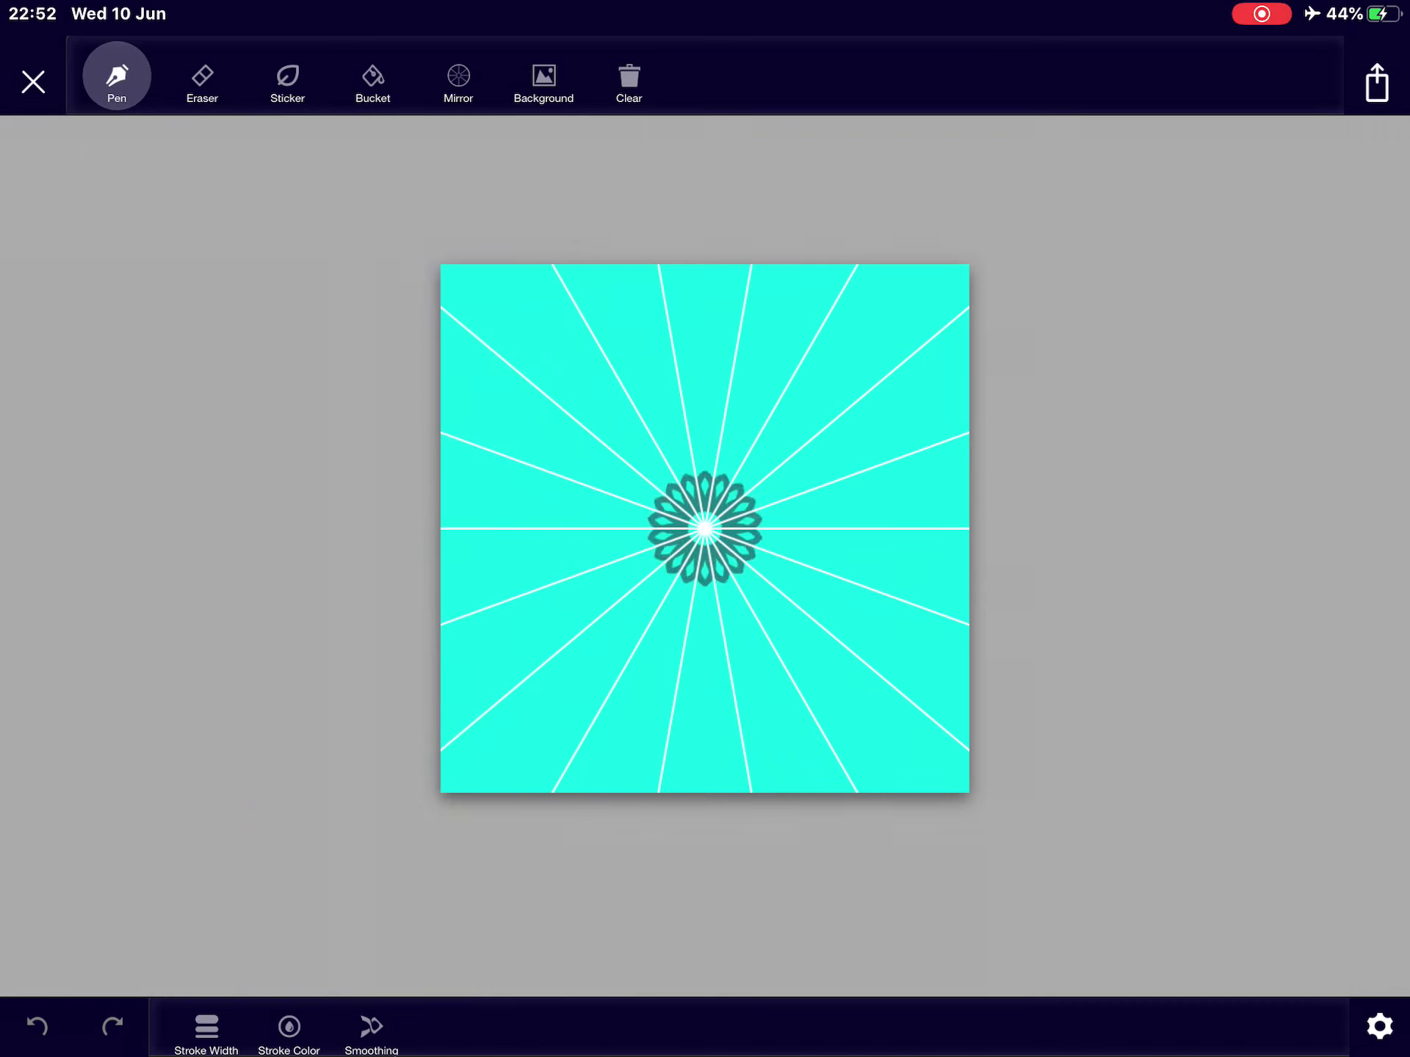
drag(812, 422, 841, 592)
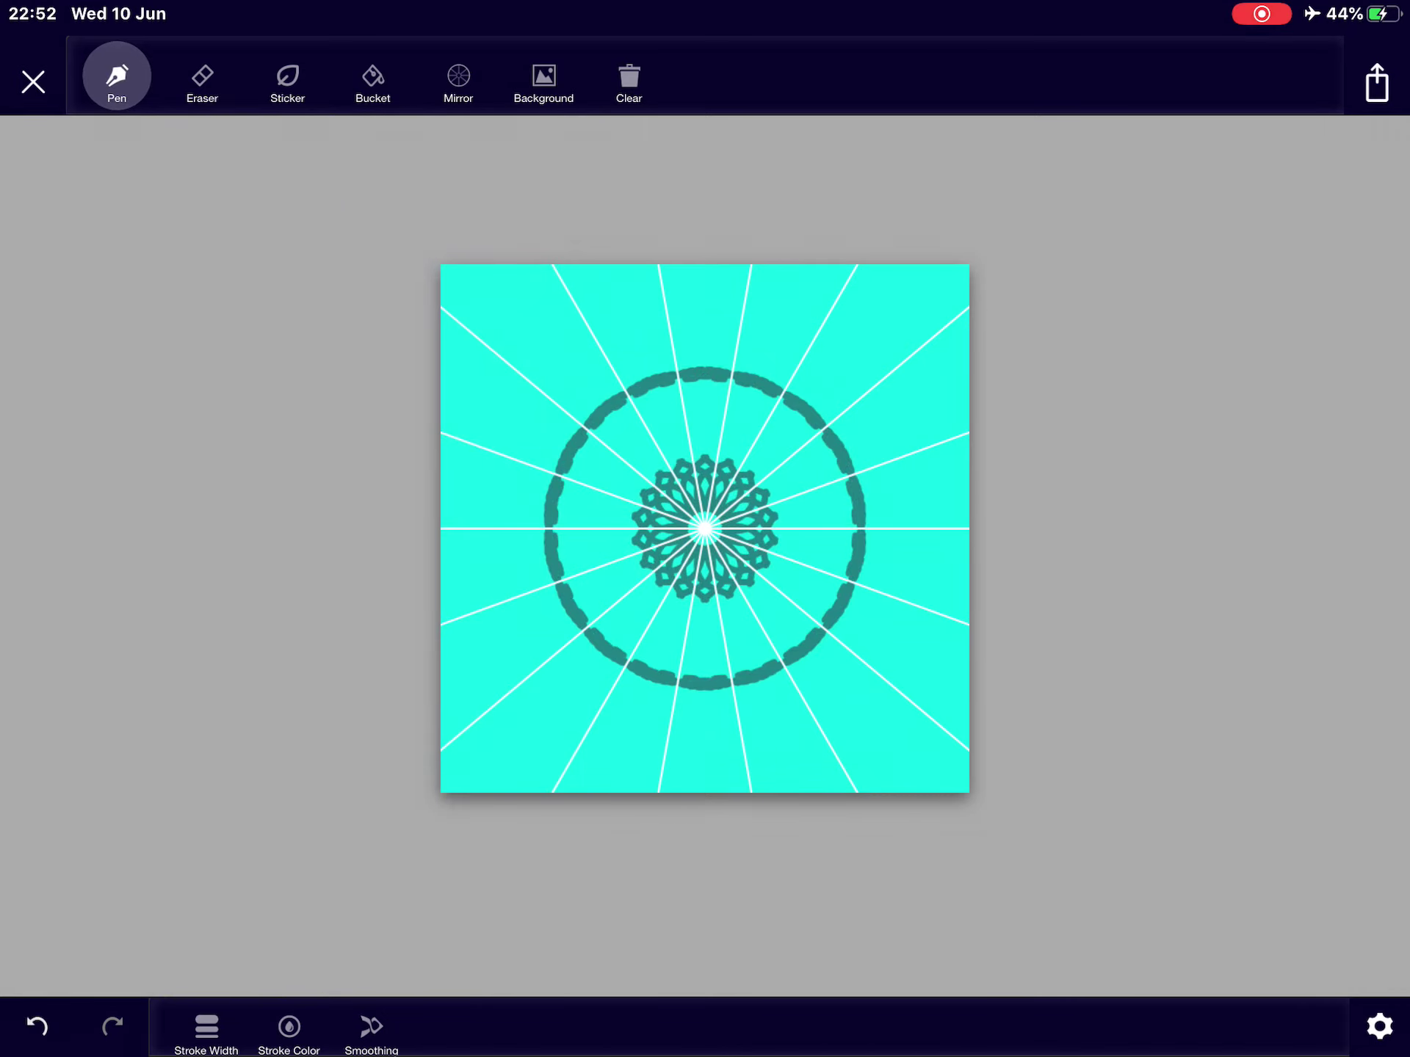
drag(634, 529, 759, 483)
drag(643, 478, 691, 451)
drag(620, 544, 649, 594)
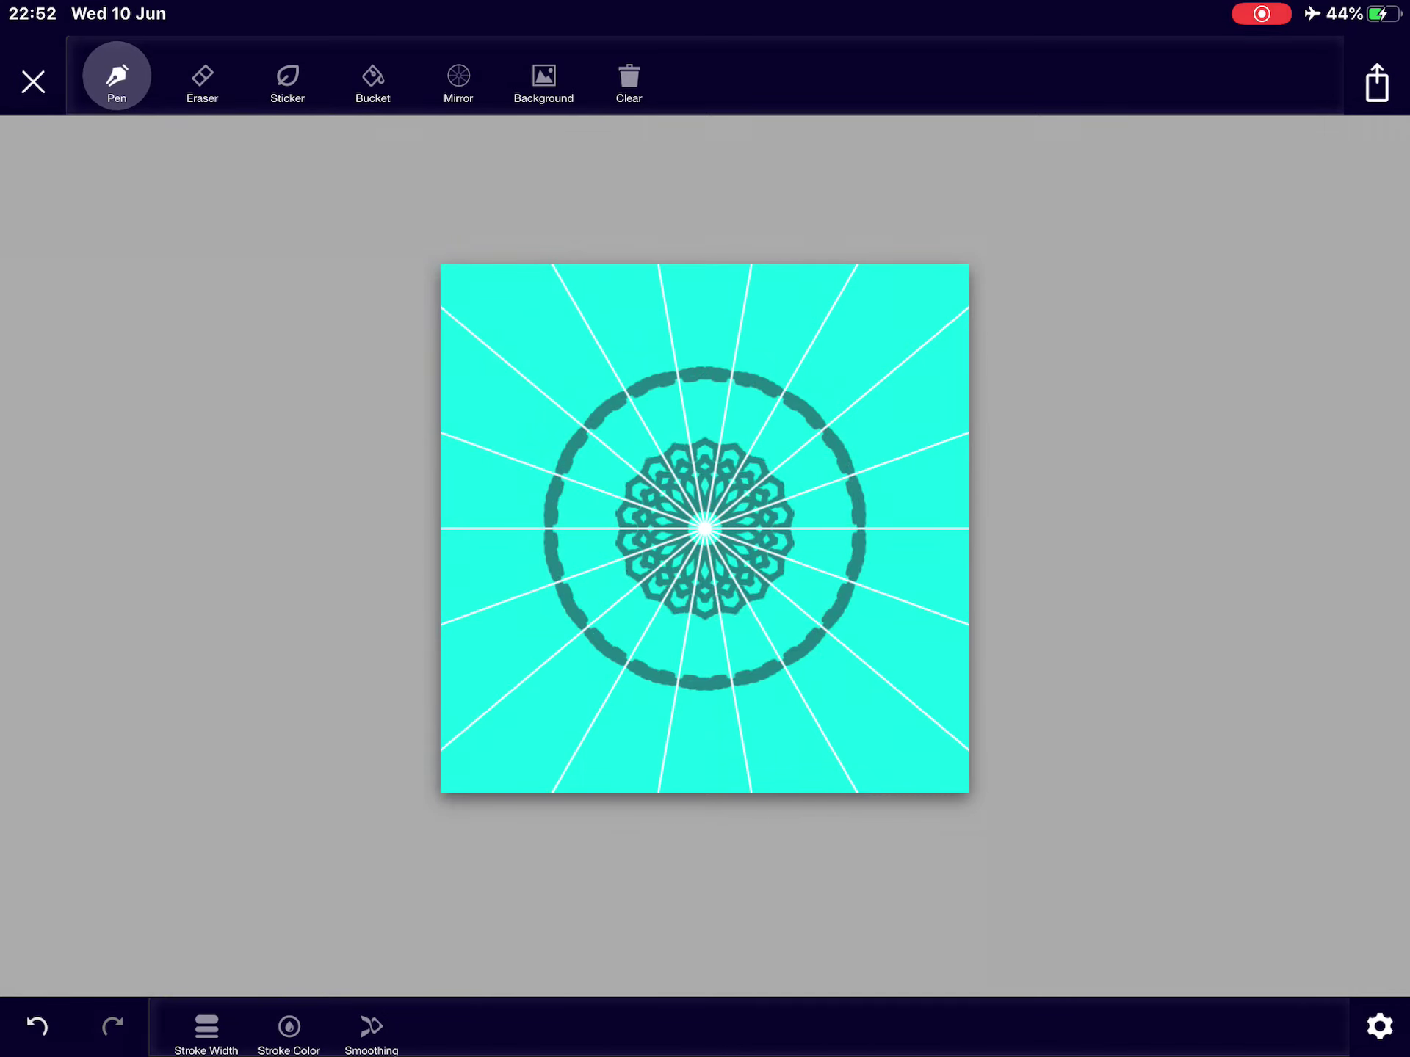
drag(673, 442, 623, 481)
drag(637, 608, 613, 591)
drag(657, 422, 674, 422)
drag(581, 520, 584, 561)
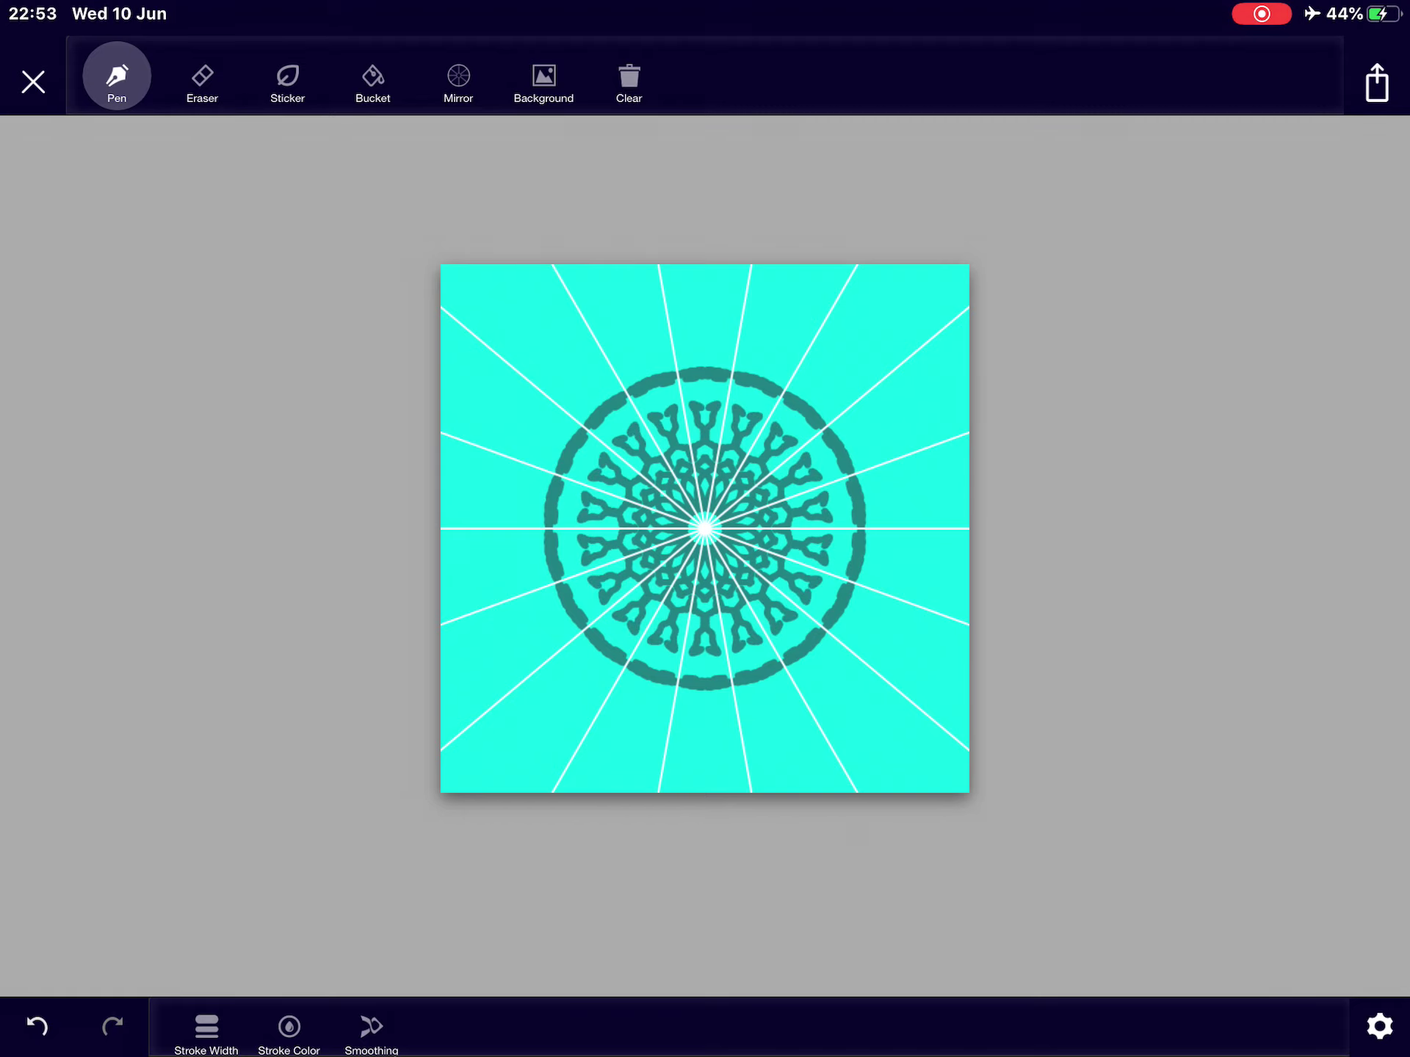
drag(719, 408, 739, 406)
Step: Add solid V triangles, a scalloped petal outline and short dashes inside the petals
drag(583, 463, 623, 428)
drag(702, 393, 708, 398)
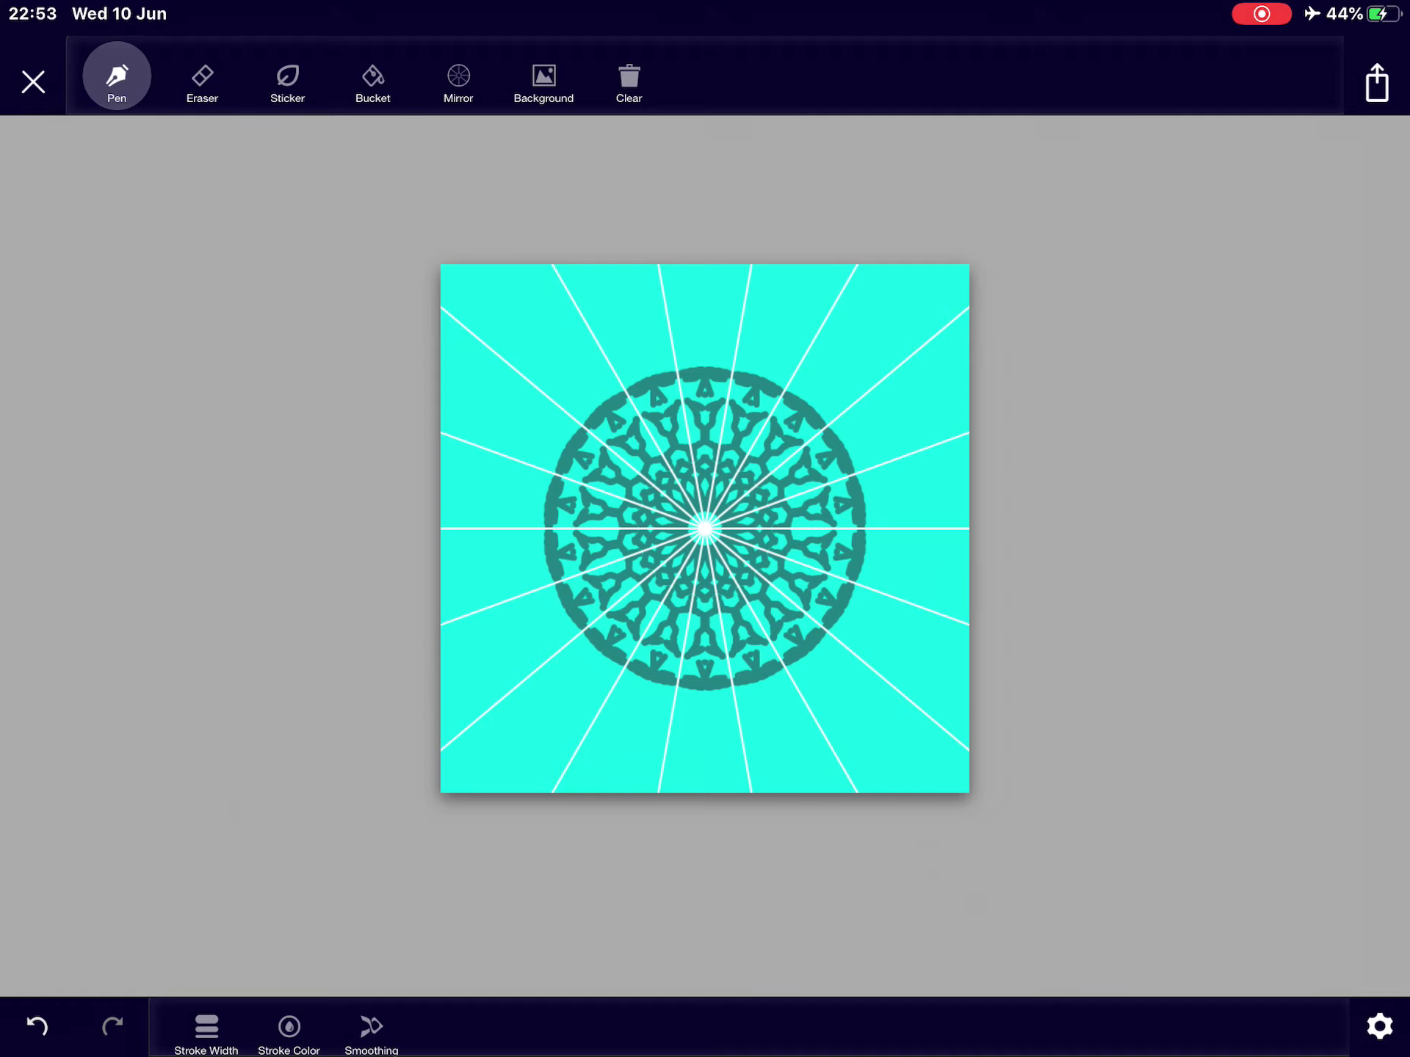
drag(624, 416, 635, 428)
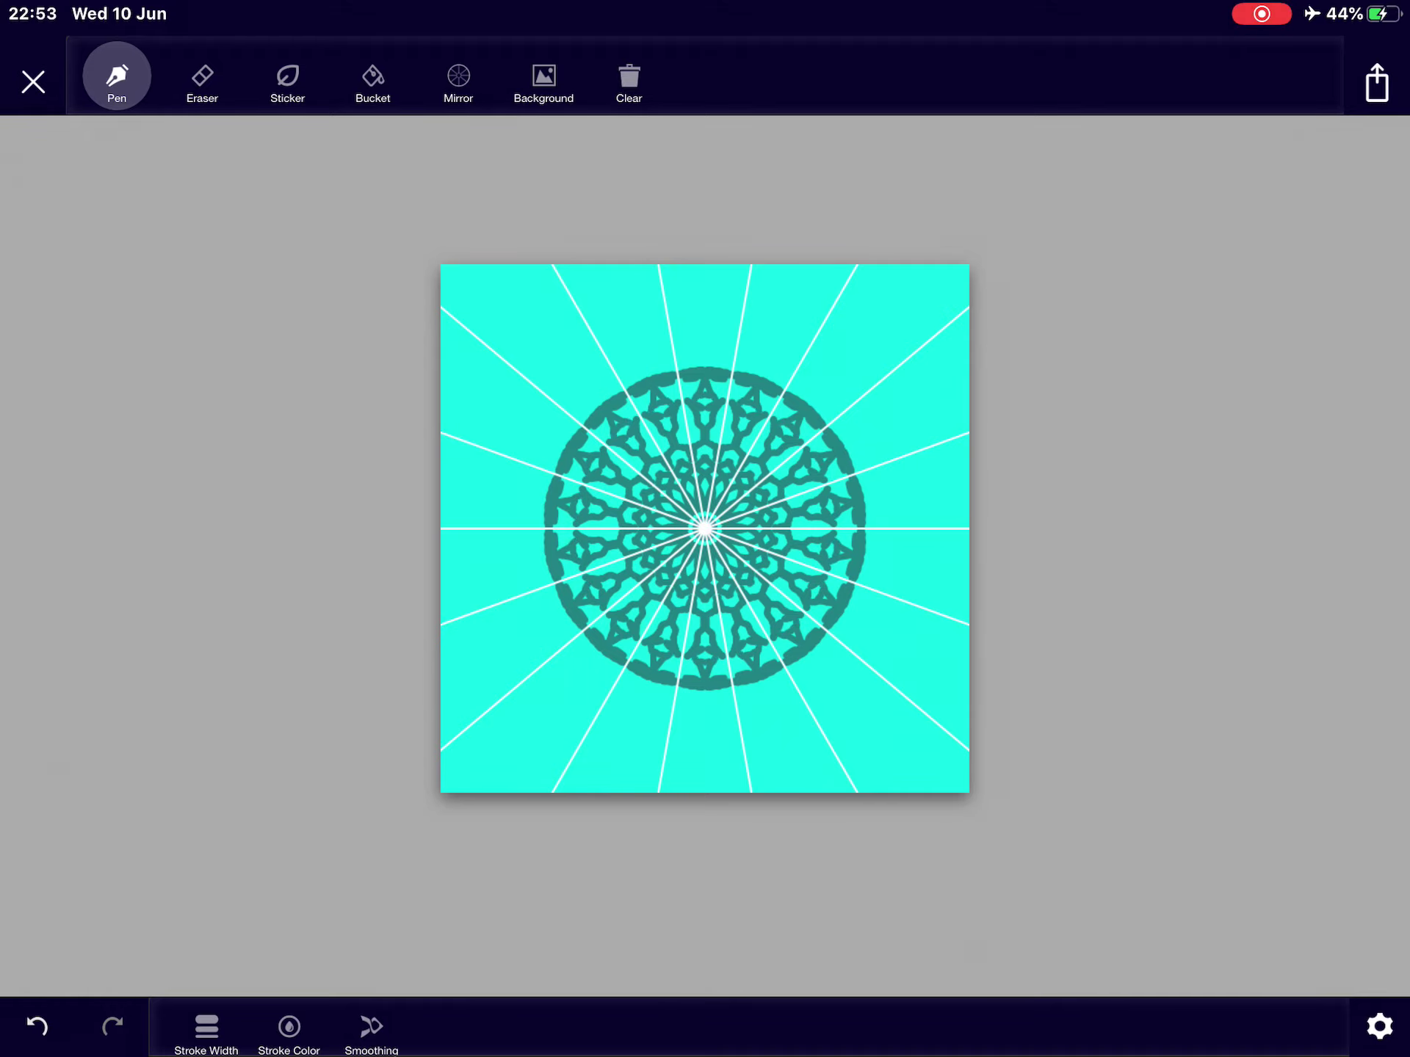
drag(771, 344, 696, 314)
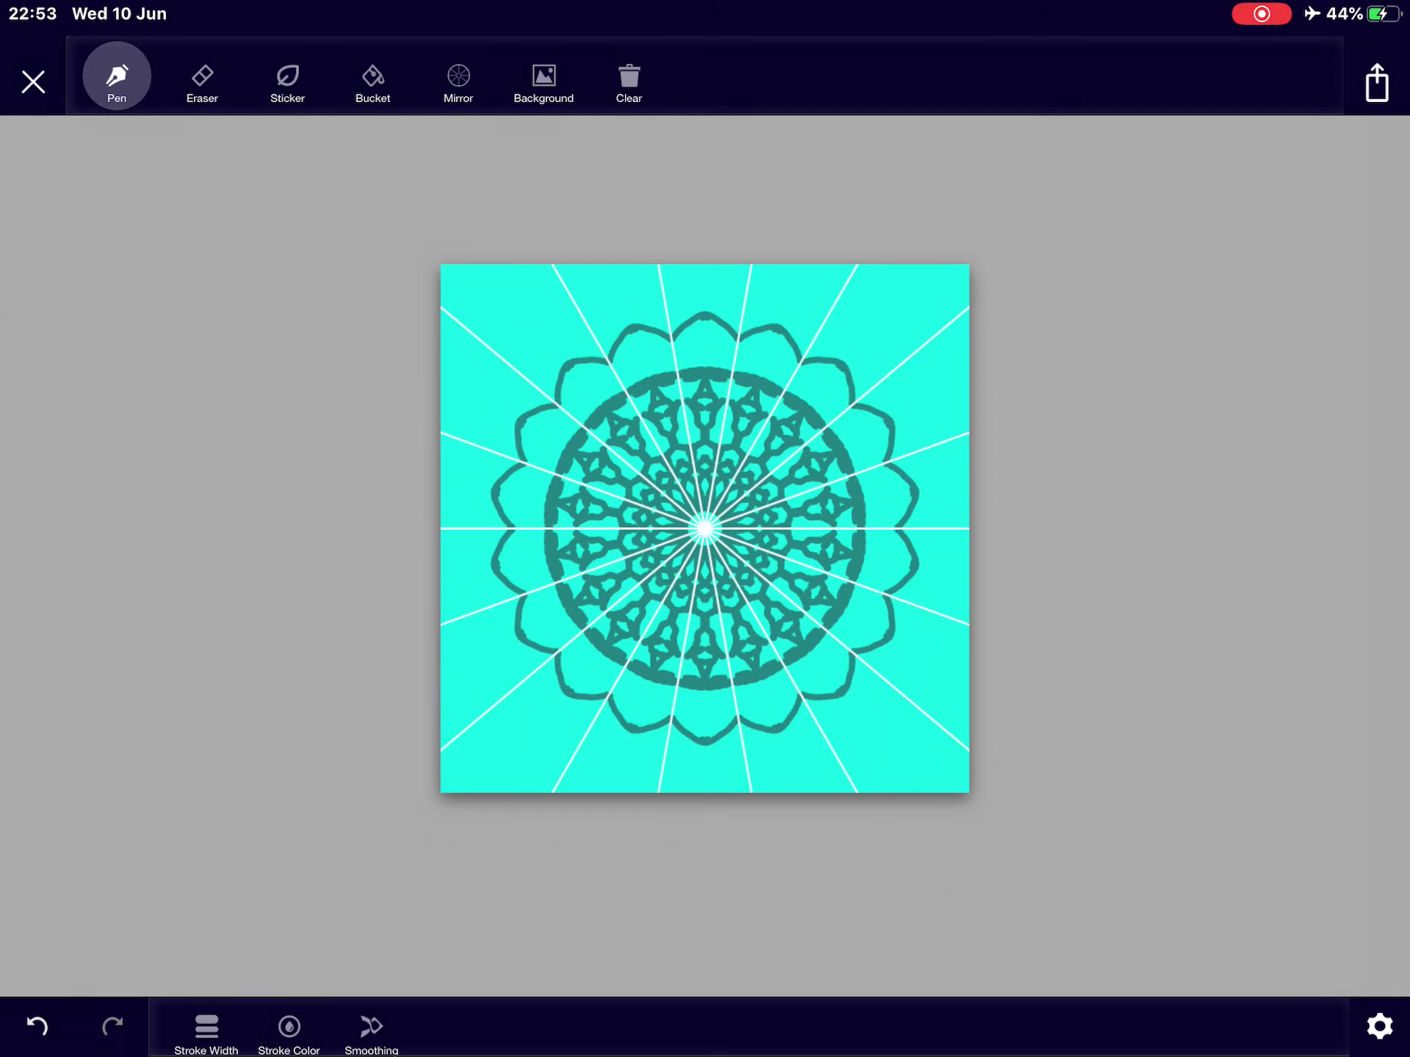
drag(619, 346, 632, 359)
drag(551, 428, 563, 437)
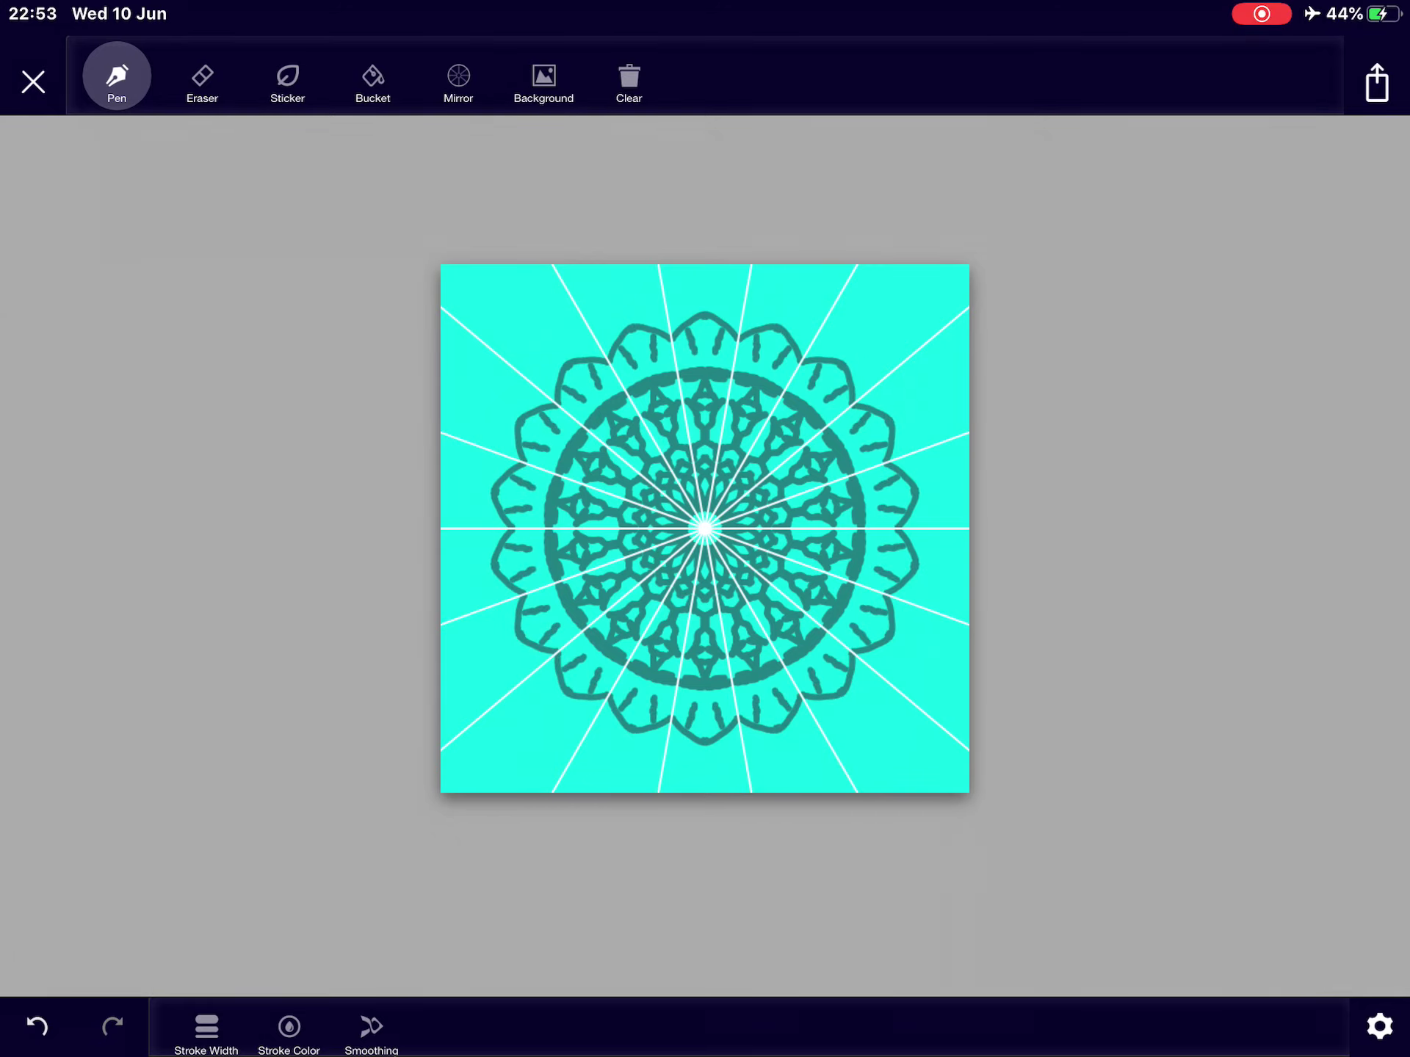
mouse_move(653, 361)
mouse_down()
mouse_move(686, 361)
mouse_move(624, 416)
mouse_up()
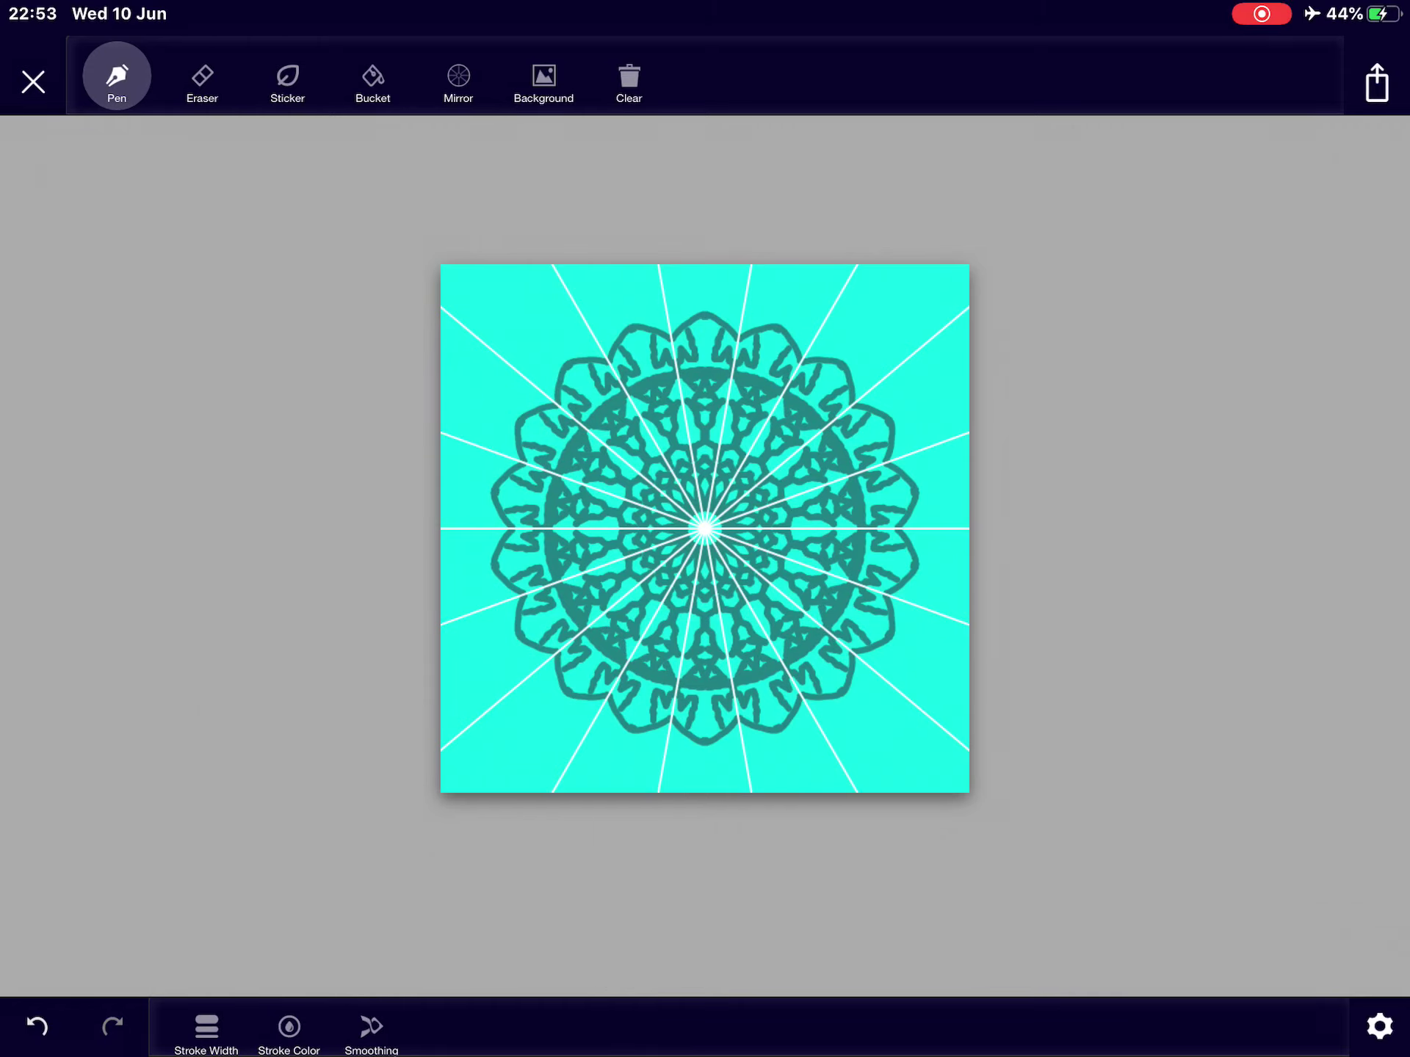
Step: Fill the outer edge with mirrored bow-tie loops and strokes, then close the drawing
mouse_move(829, 300)
mouse_down()
mouse_move(882, 350)
mouse_move(870, 320)
mouse_move(864, 339)
mouse_up()
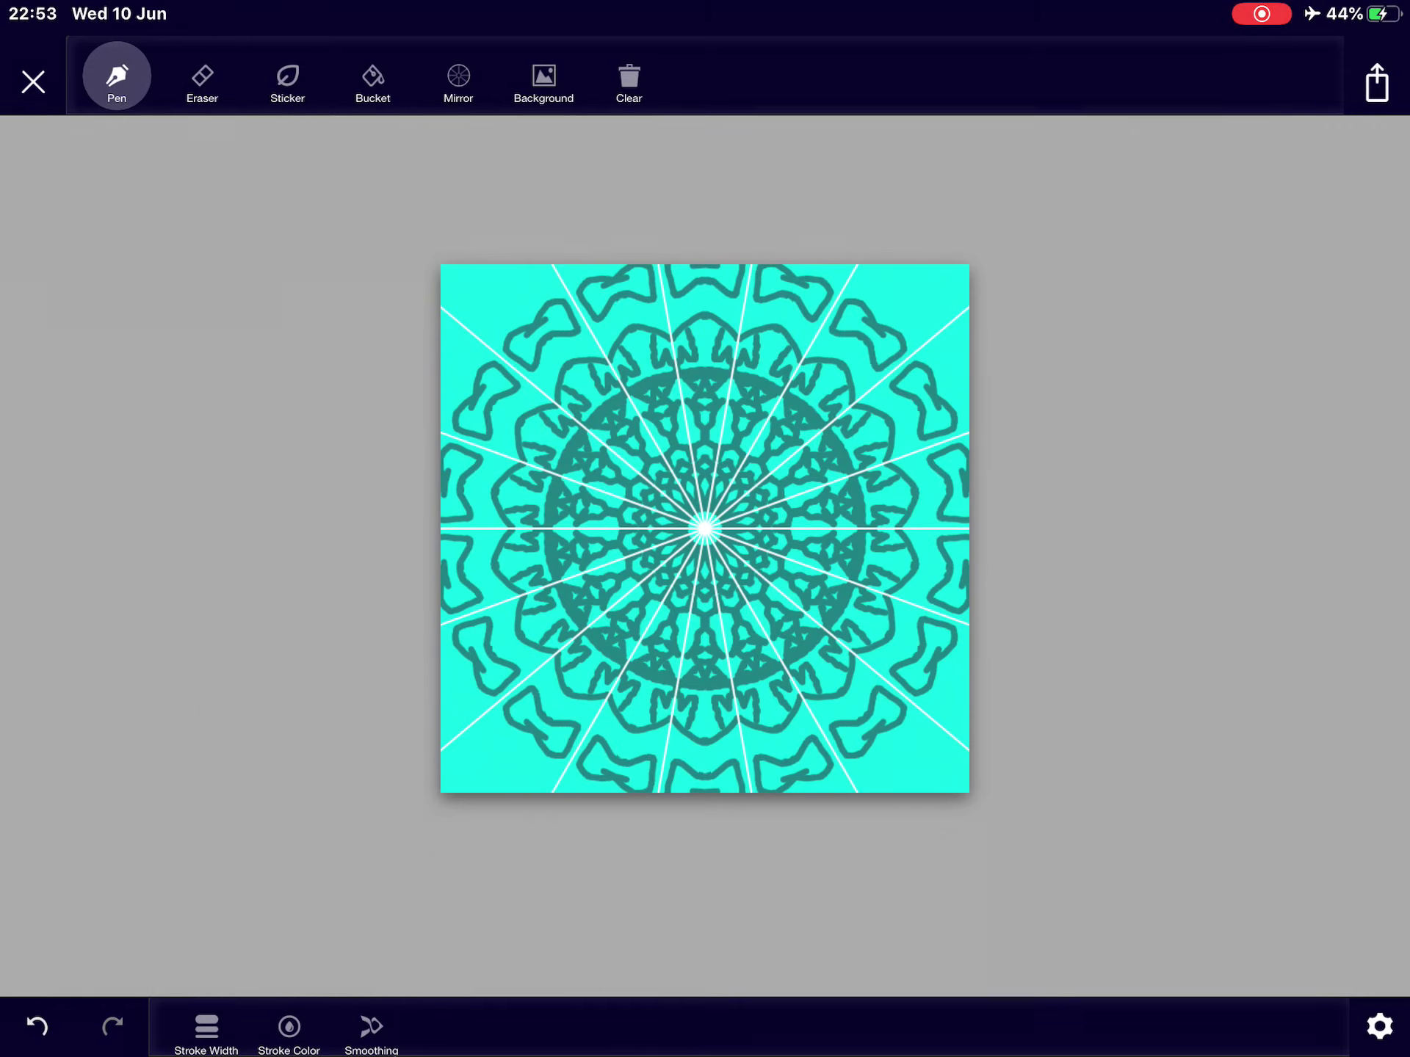
drag(465, 472, 476, 482)
mouse_move(509, 395)
mouse_down()
mouse_move(533, 437)
mouse_move(507, 441)
mouse_up()
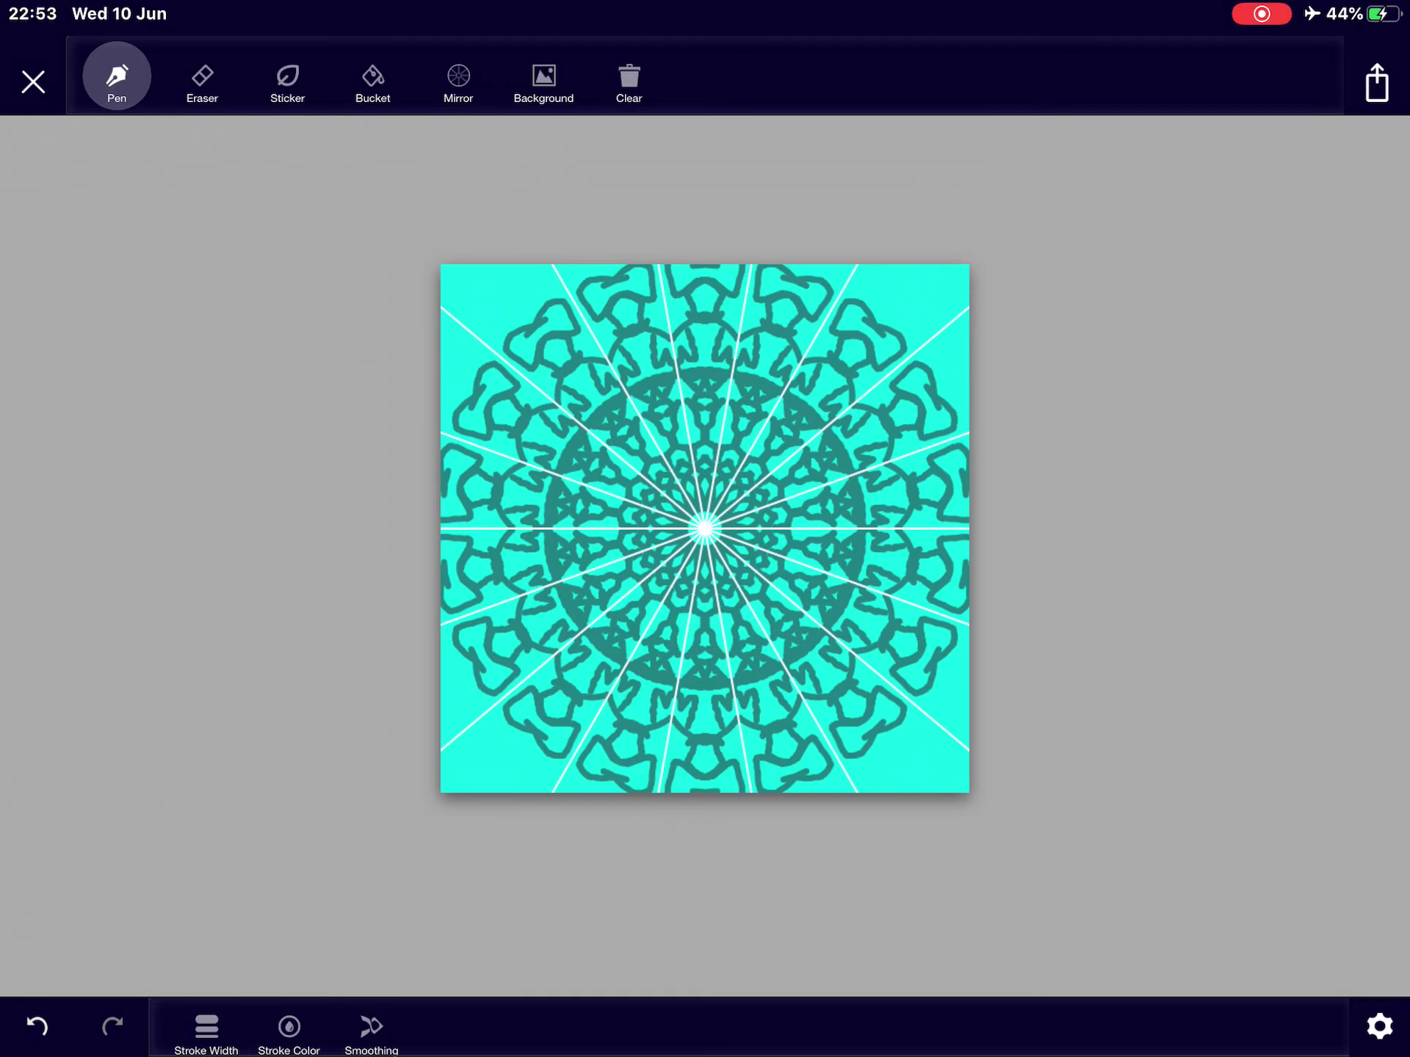
drag(675, 276, 733, 320)
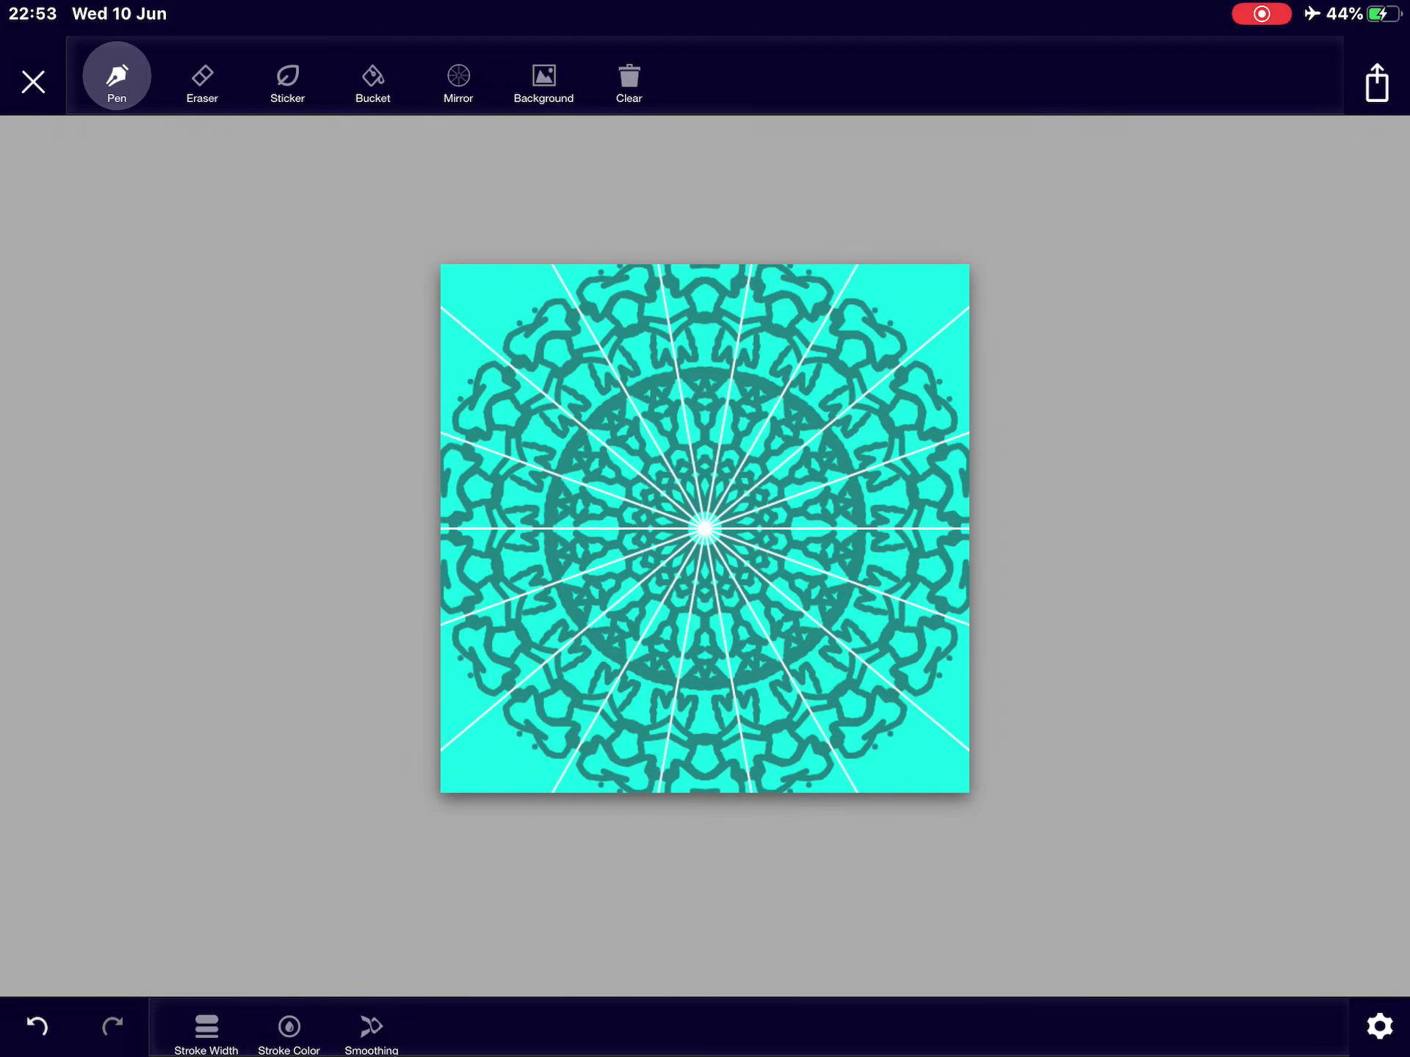
drag(908, 696, 948, 738)
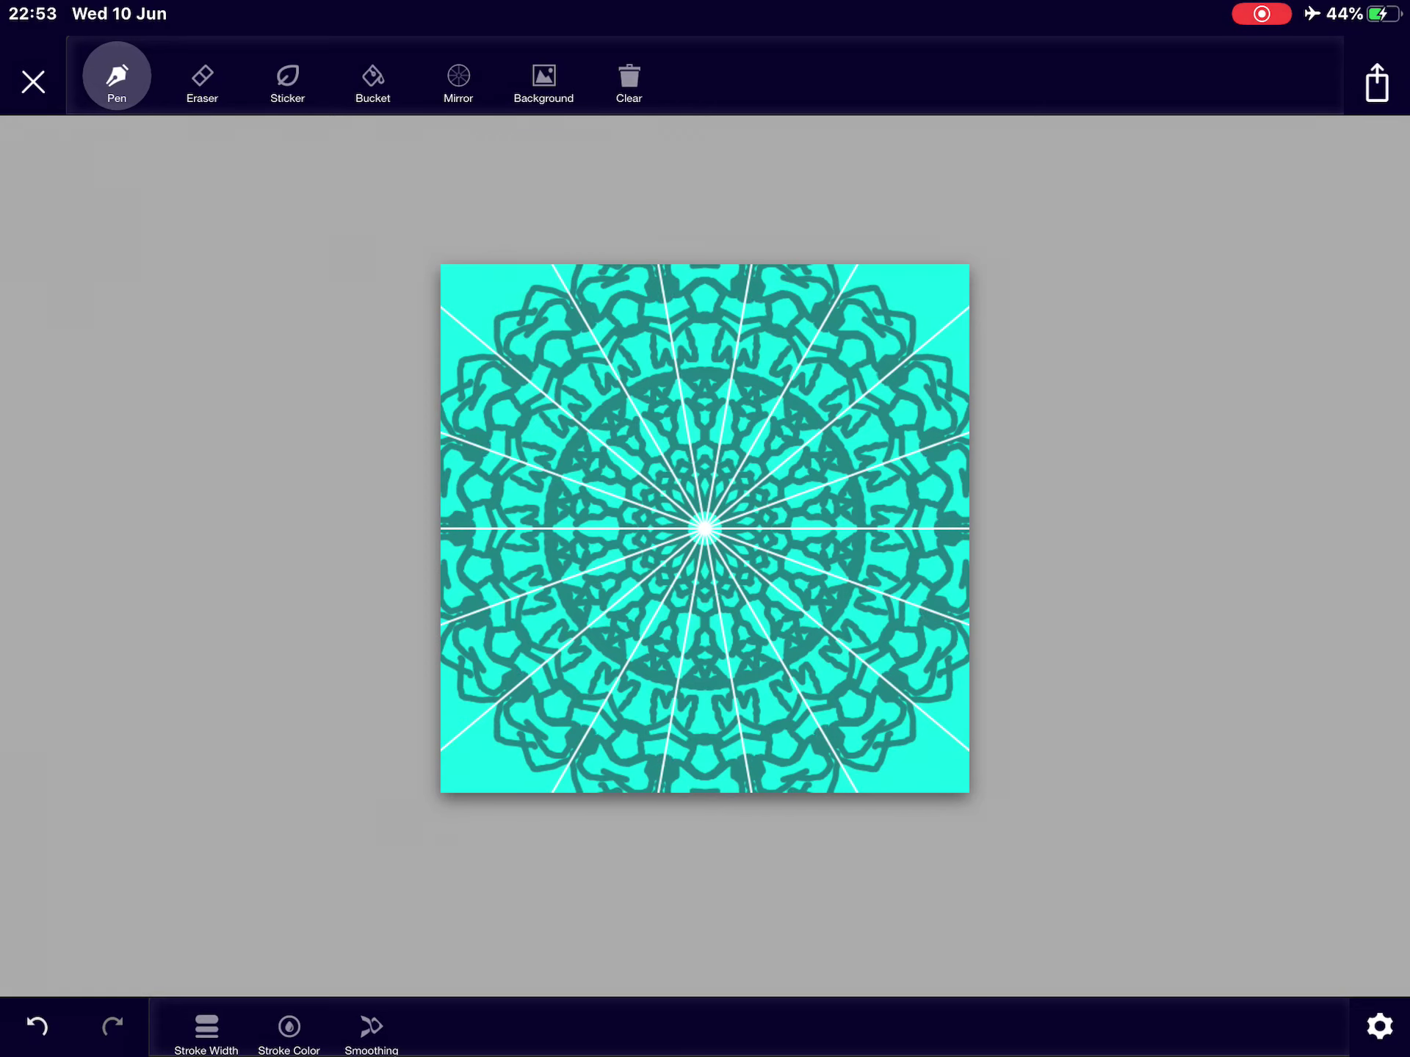
drag(895, 419, 854, 353)
drag(583, 288, 646, 271)
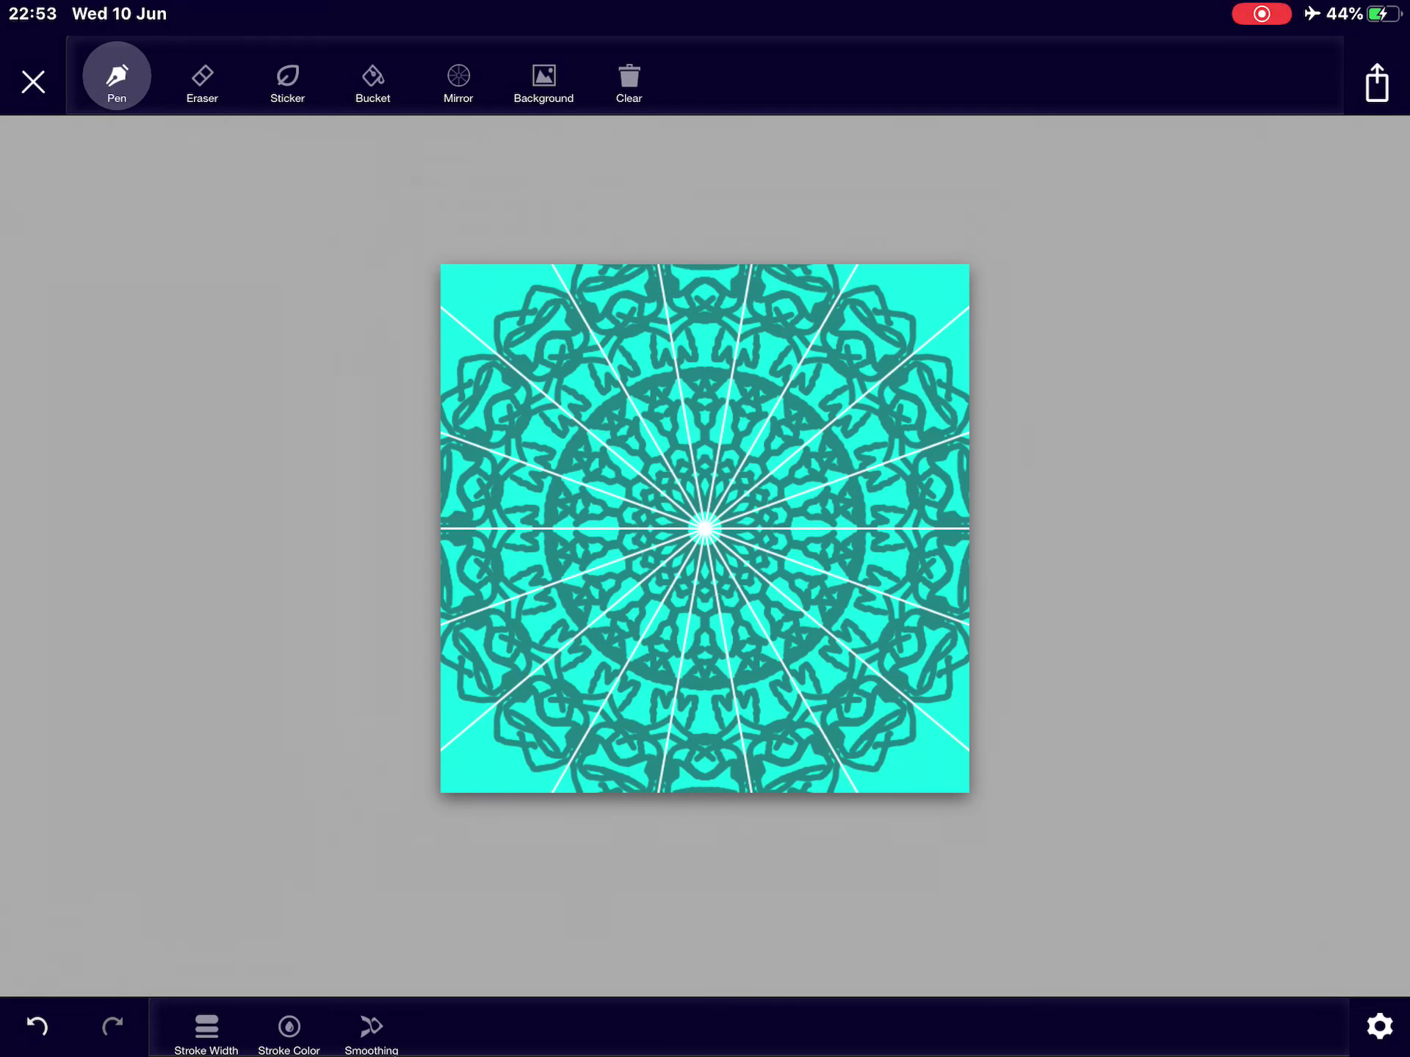
drag(826, 385, 883, 464)
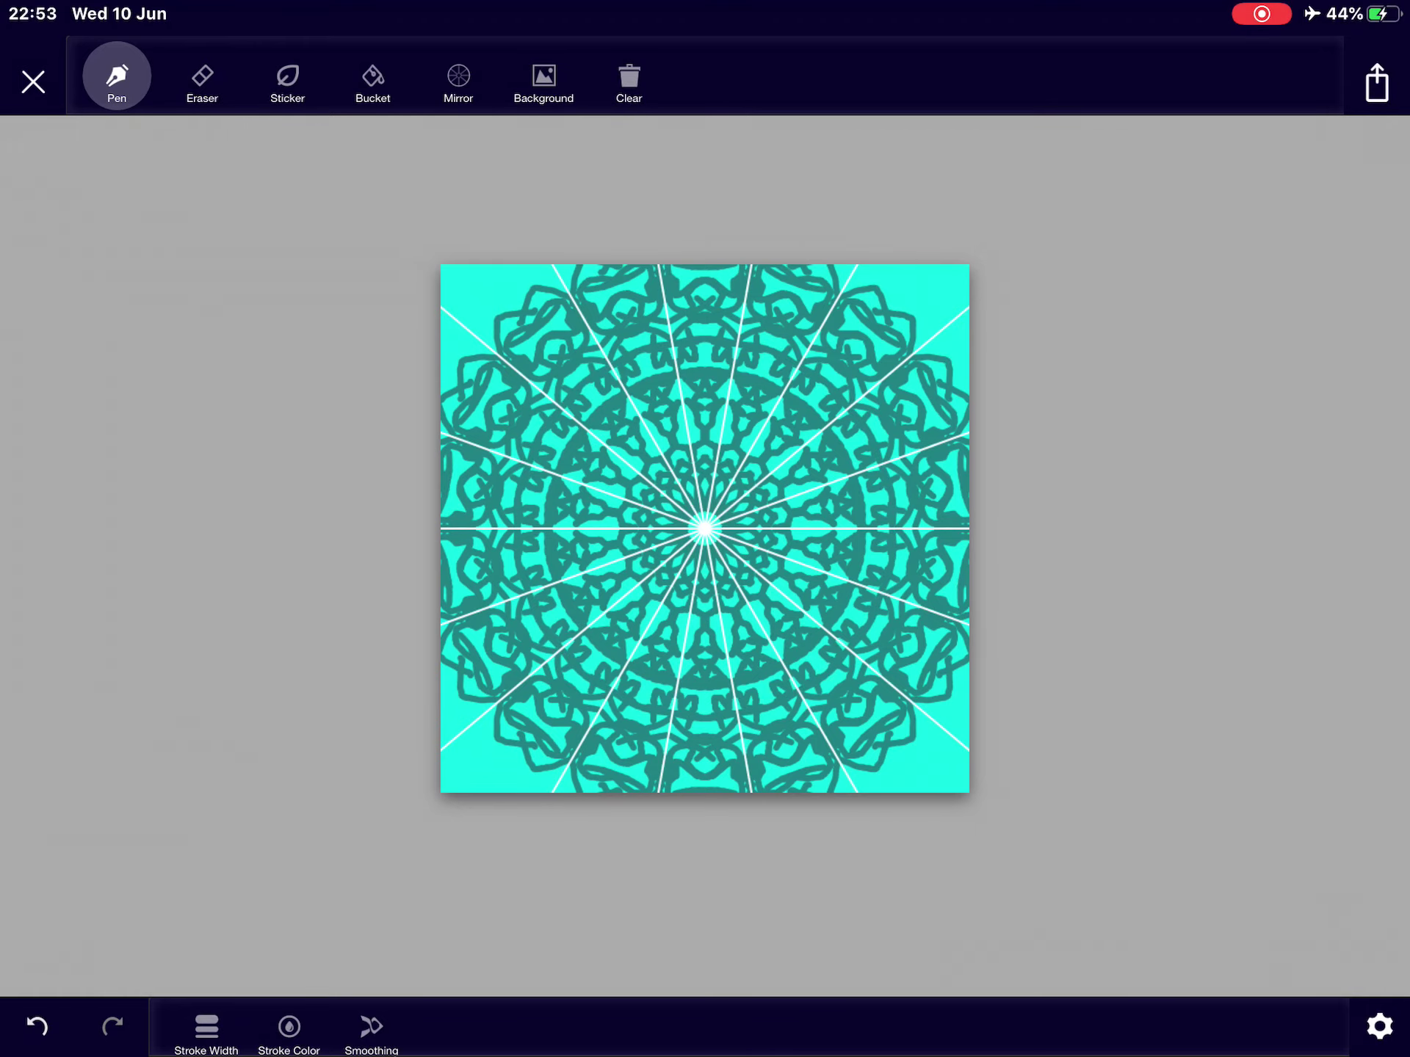
click(33, 82)
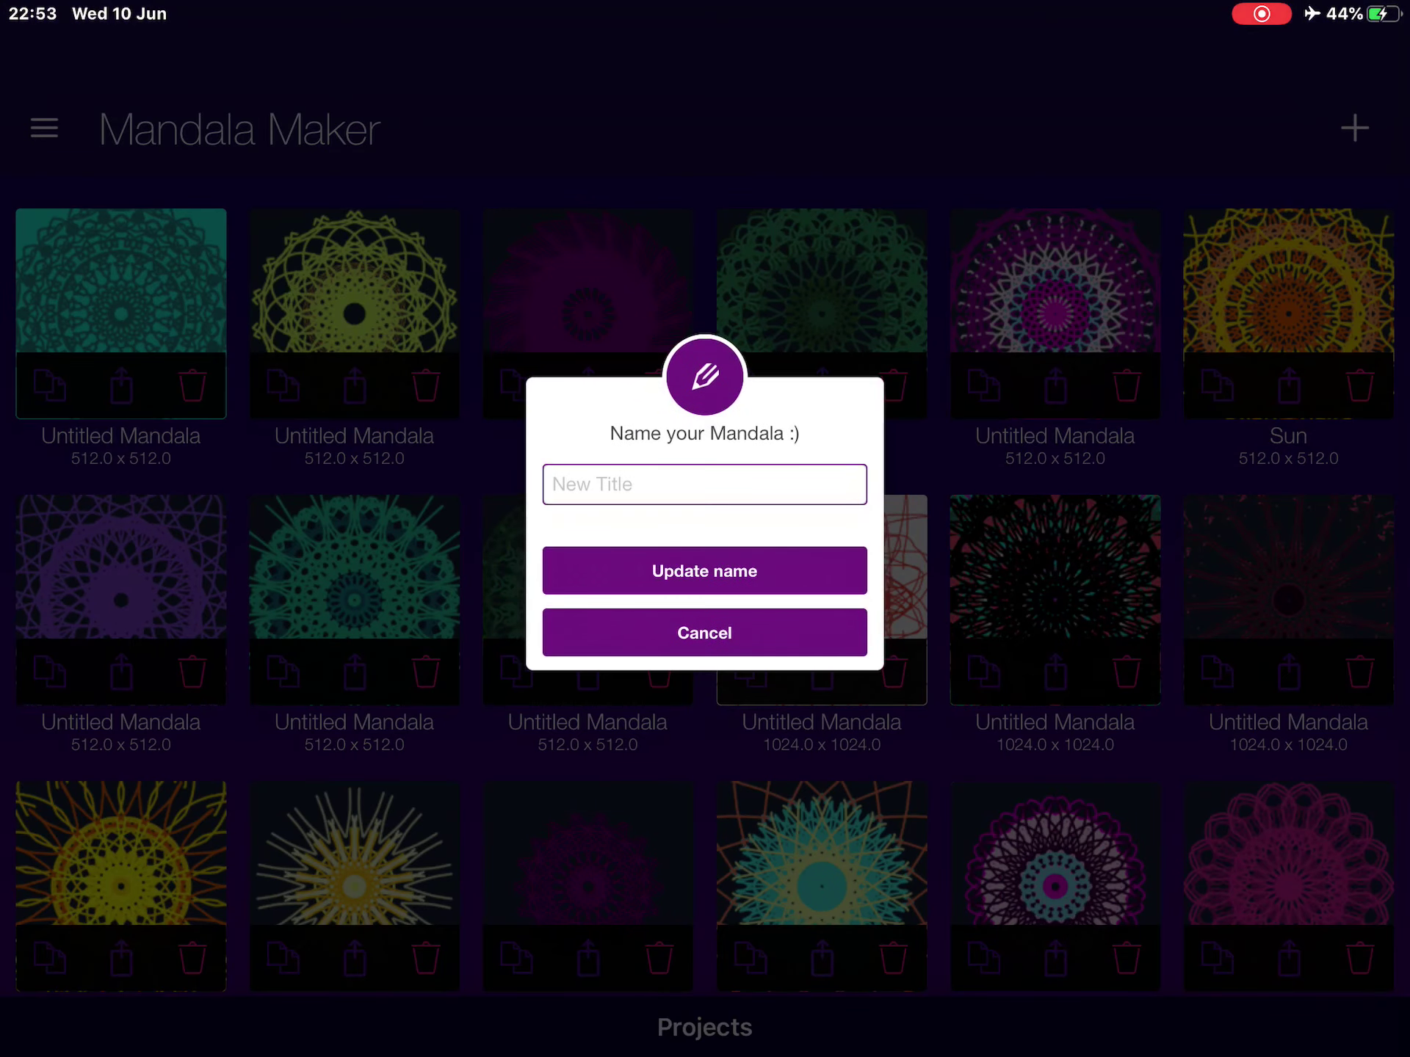
Step: Rename the teal-on-aqua mandala to 'Beatiful'
click(704, 310)
text(N)
key(BackSpace)
text(Bea)
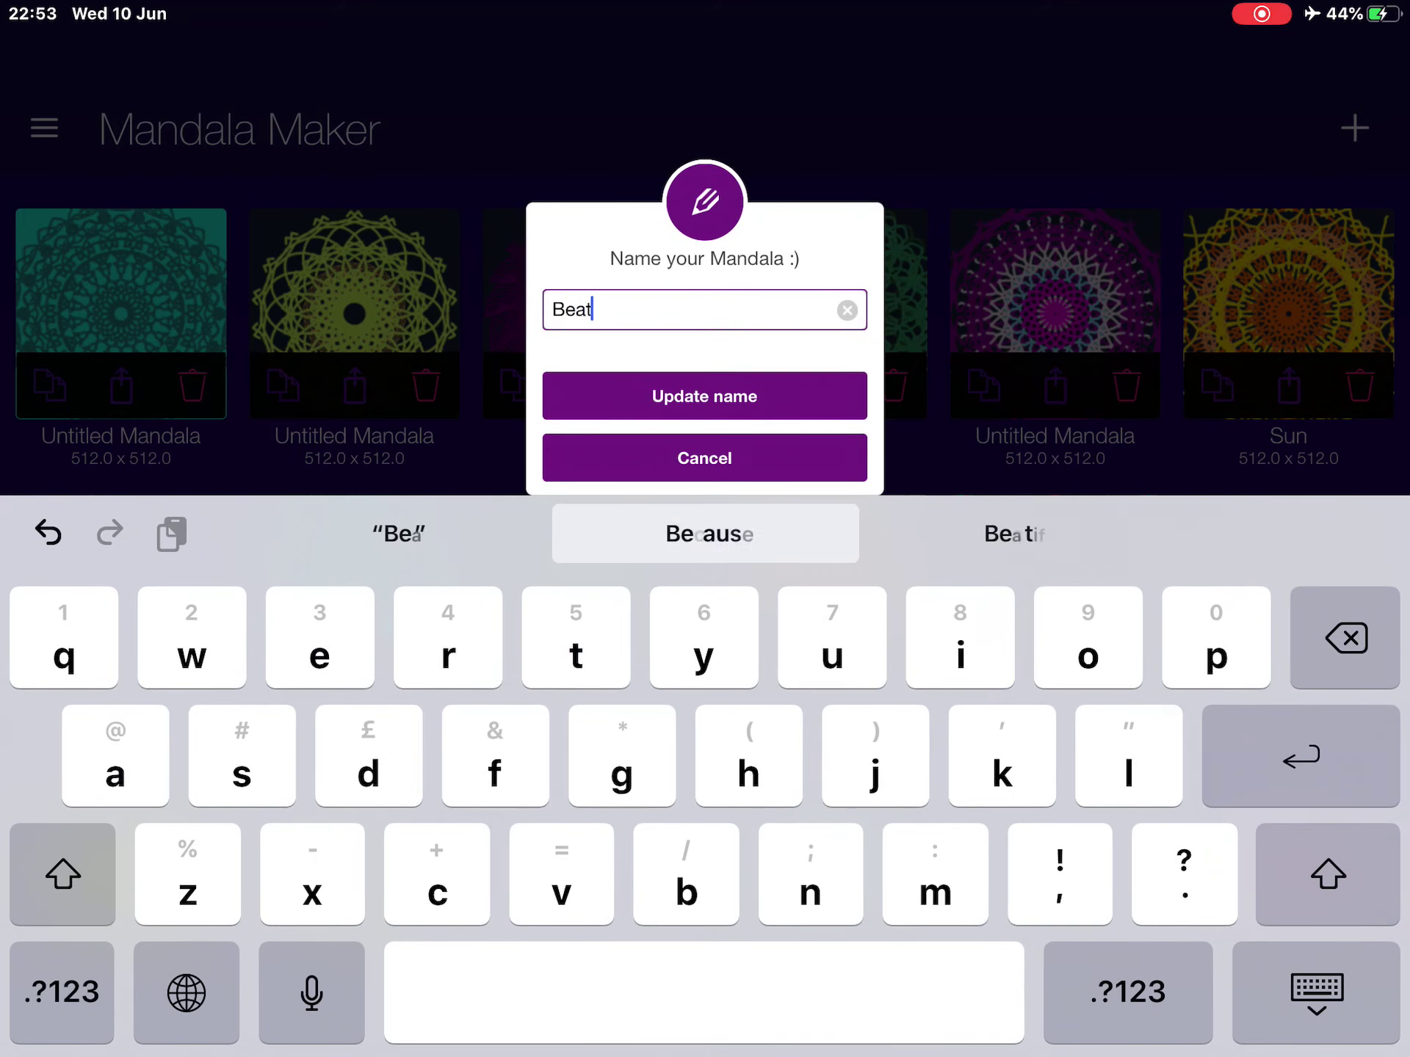
text(ti)
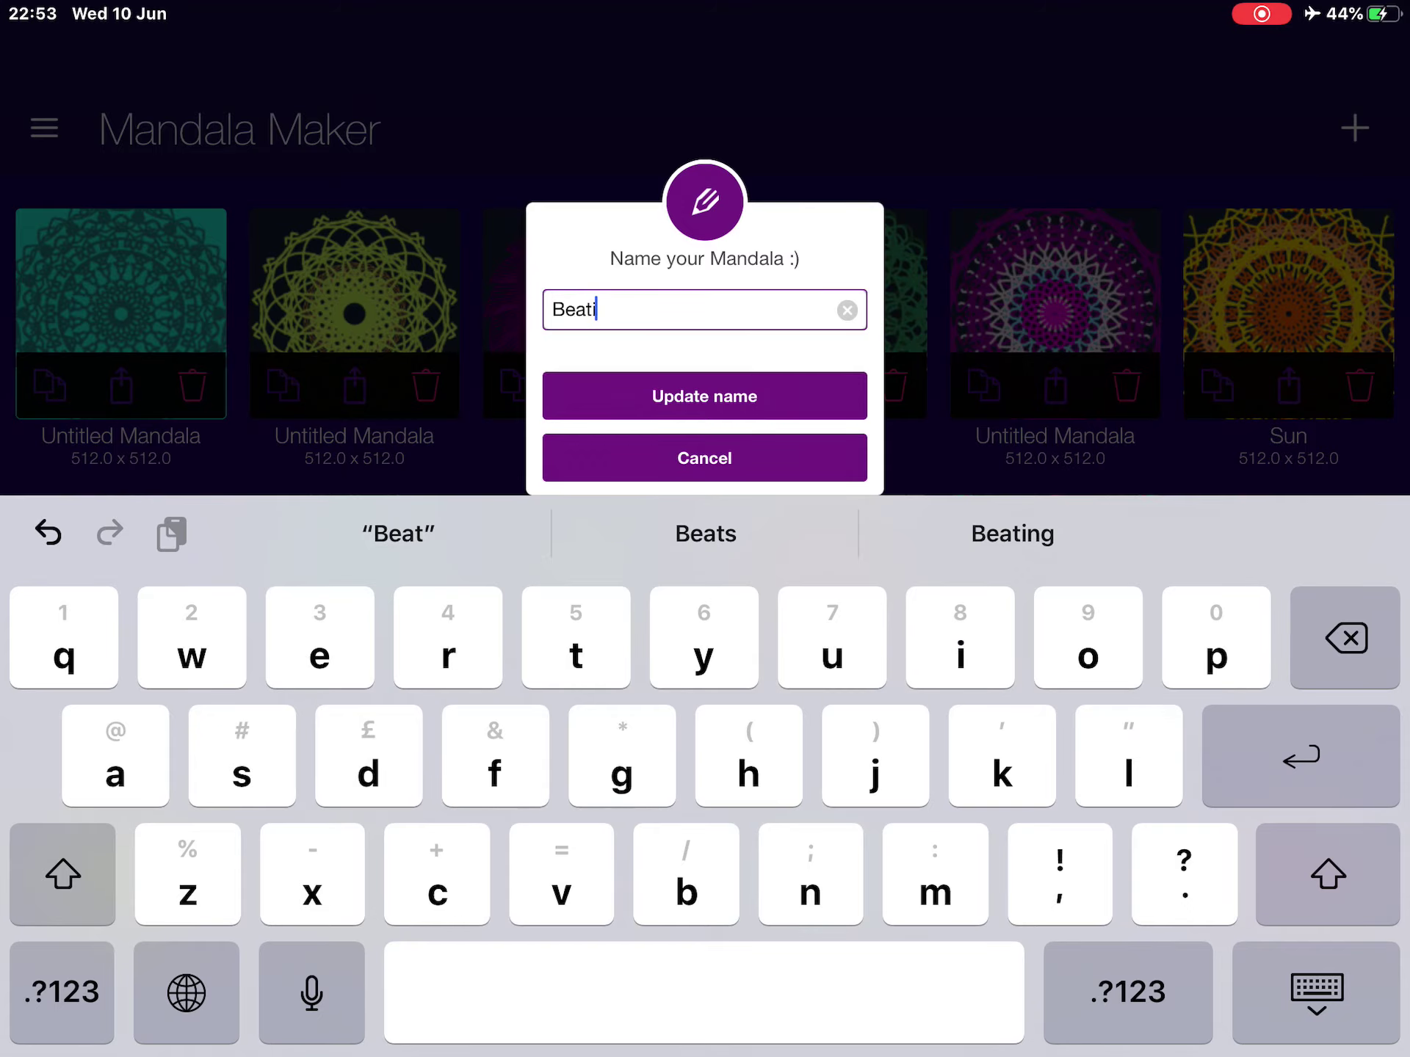
text(ful)
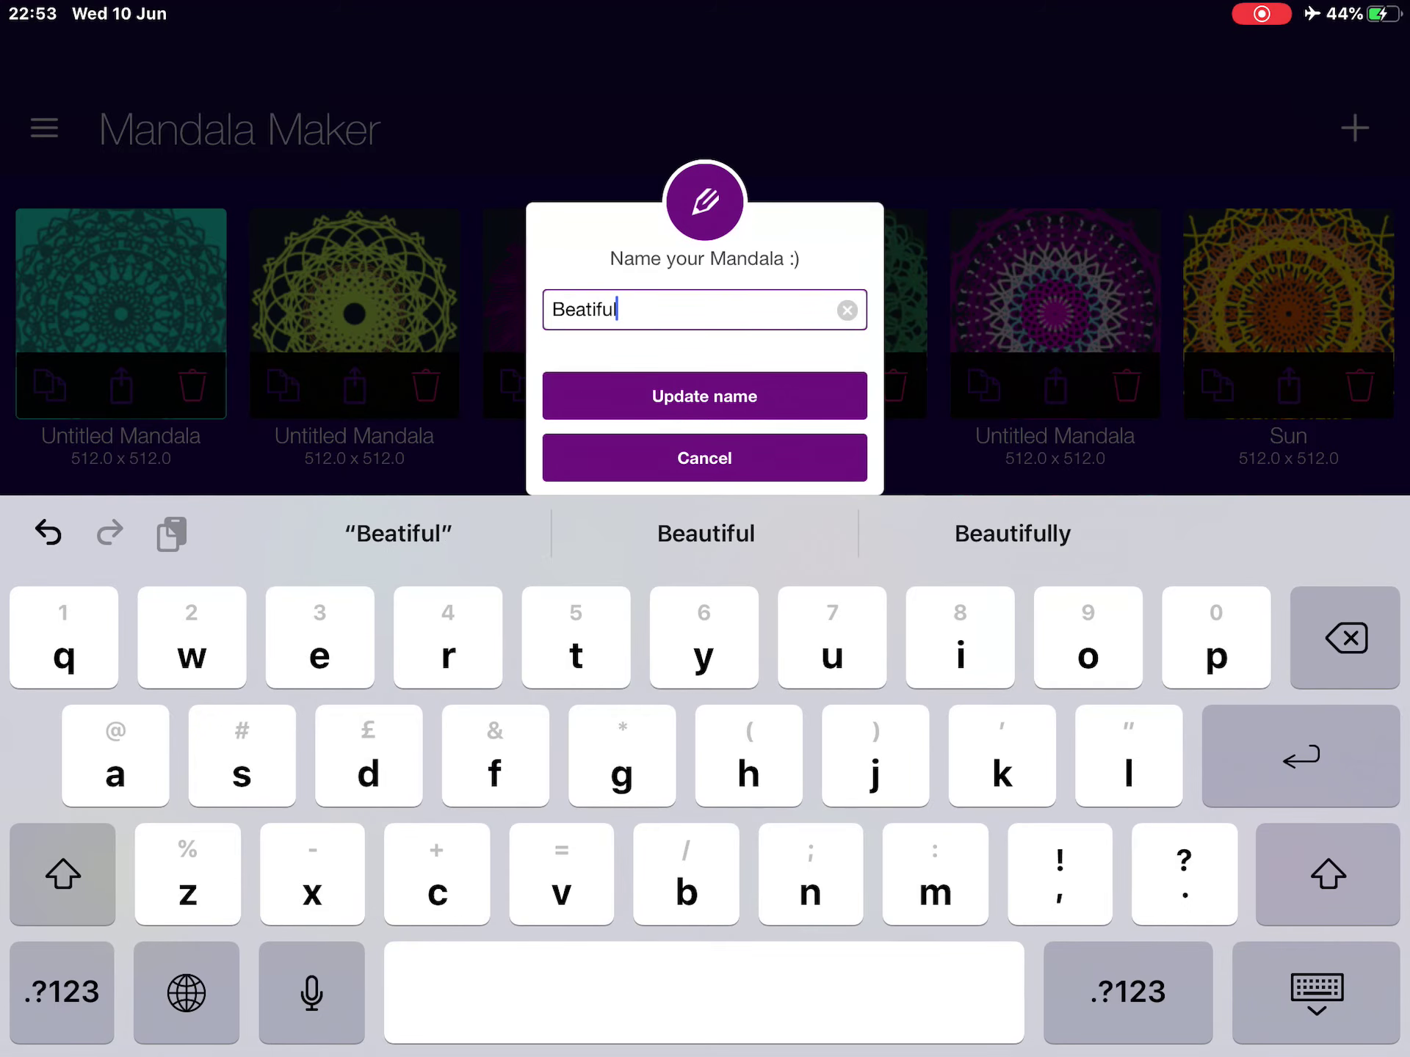
click(703, 396)
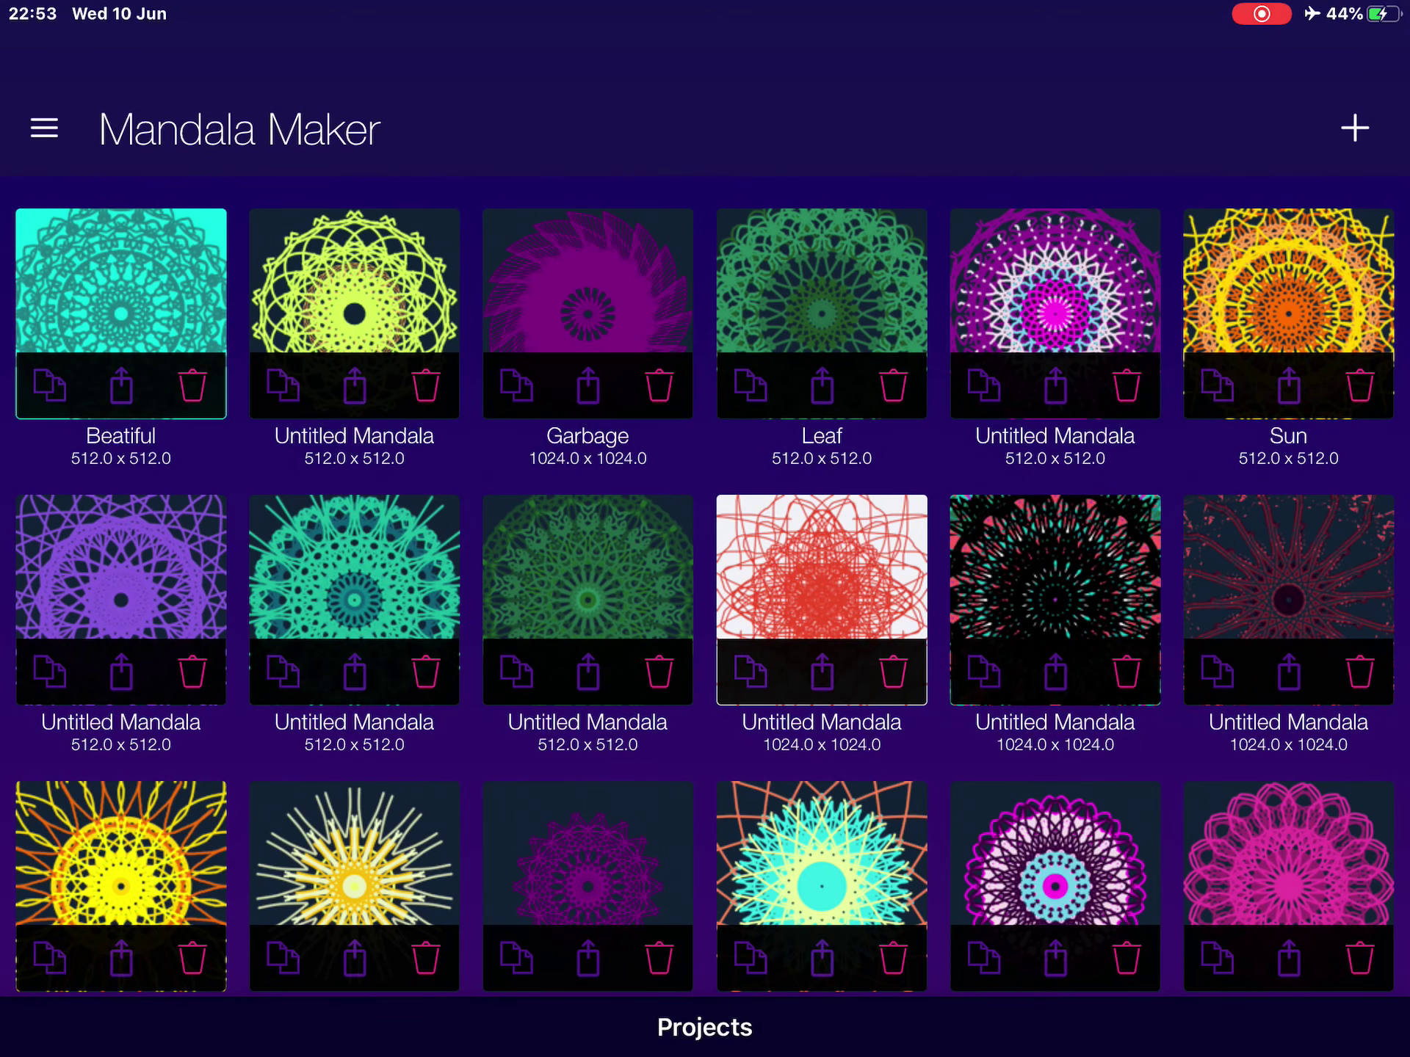
click(1353, 128)
Step: Draw a pink ring and thick purple mirrored lattice on a new canvas, then close it
click(706, 444)
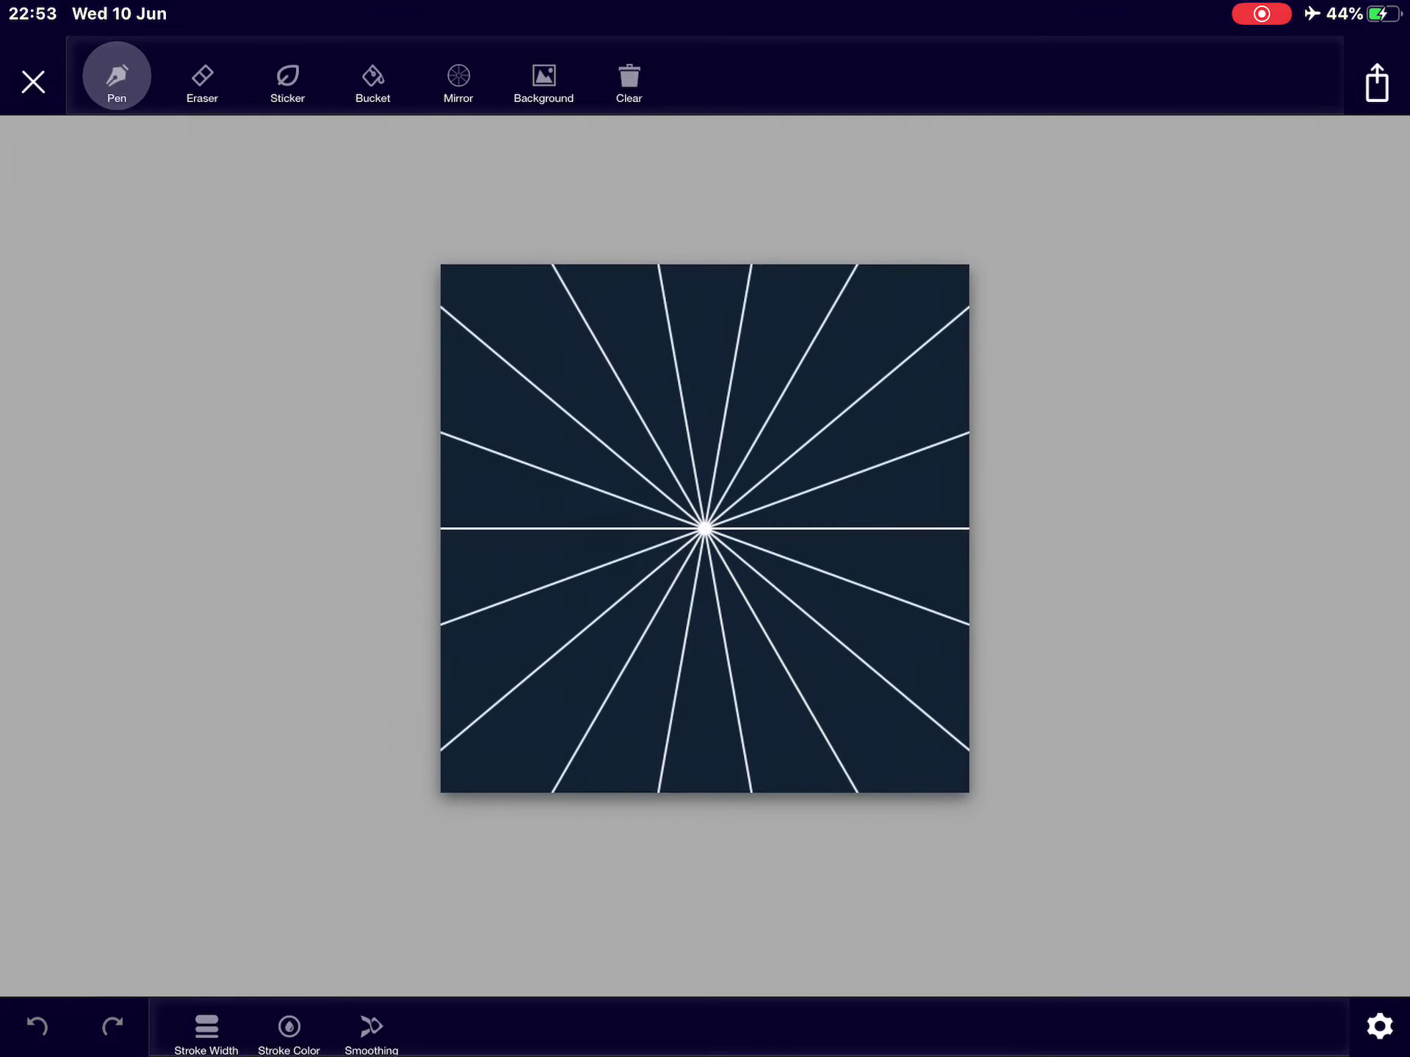
mouse_move(705, 499)
mouse_down()
mouse_move(727, 507)
mouse_move(675, 406)
mouse_move(537, 430)
mouse_up()
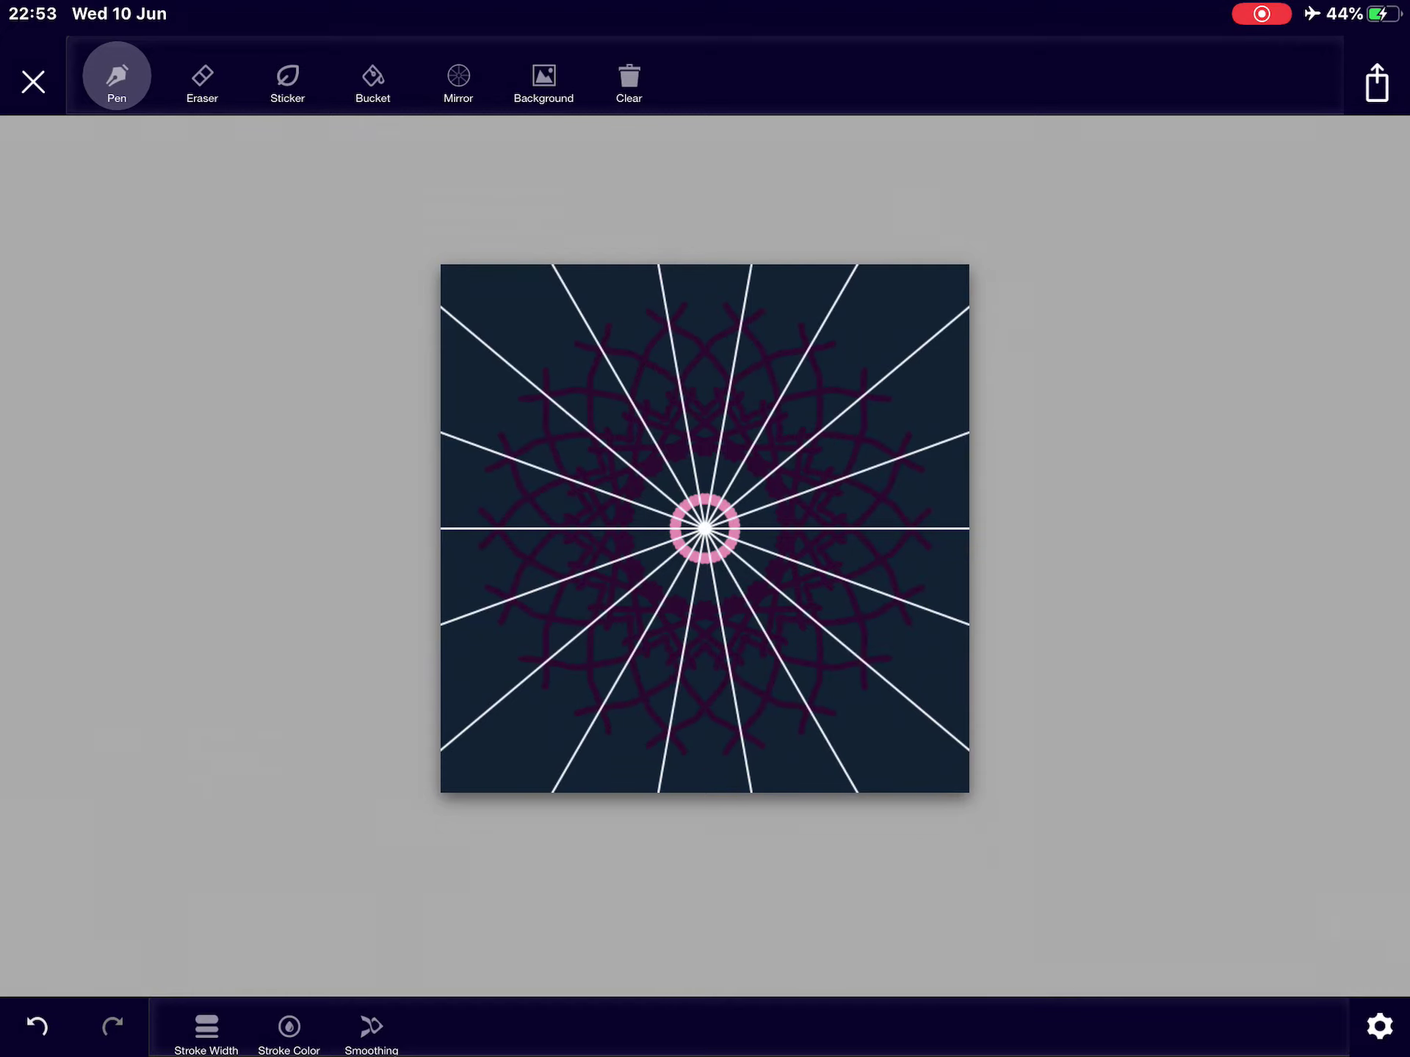
drag(705, 297, 771, 364)
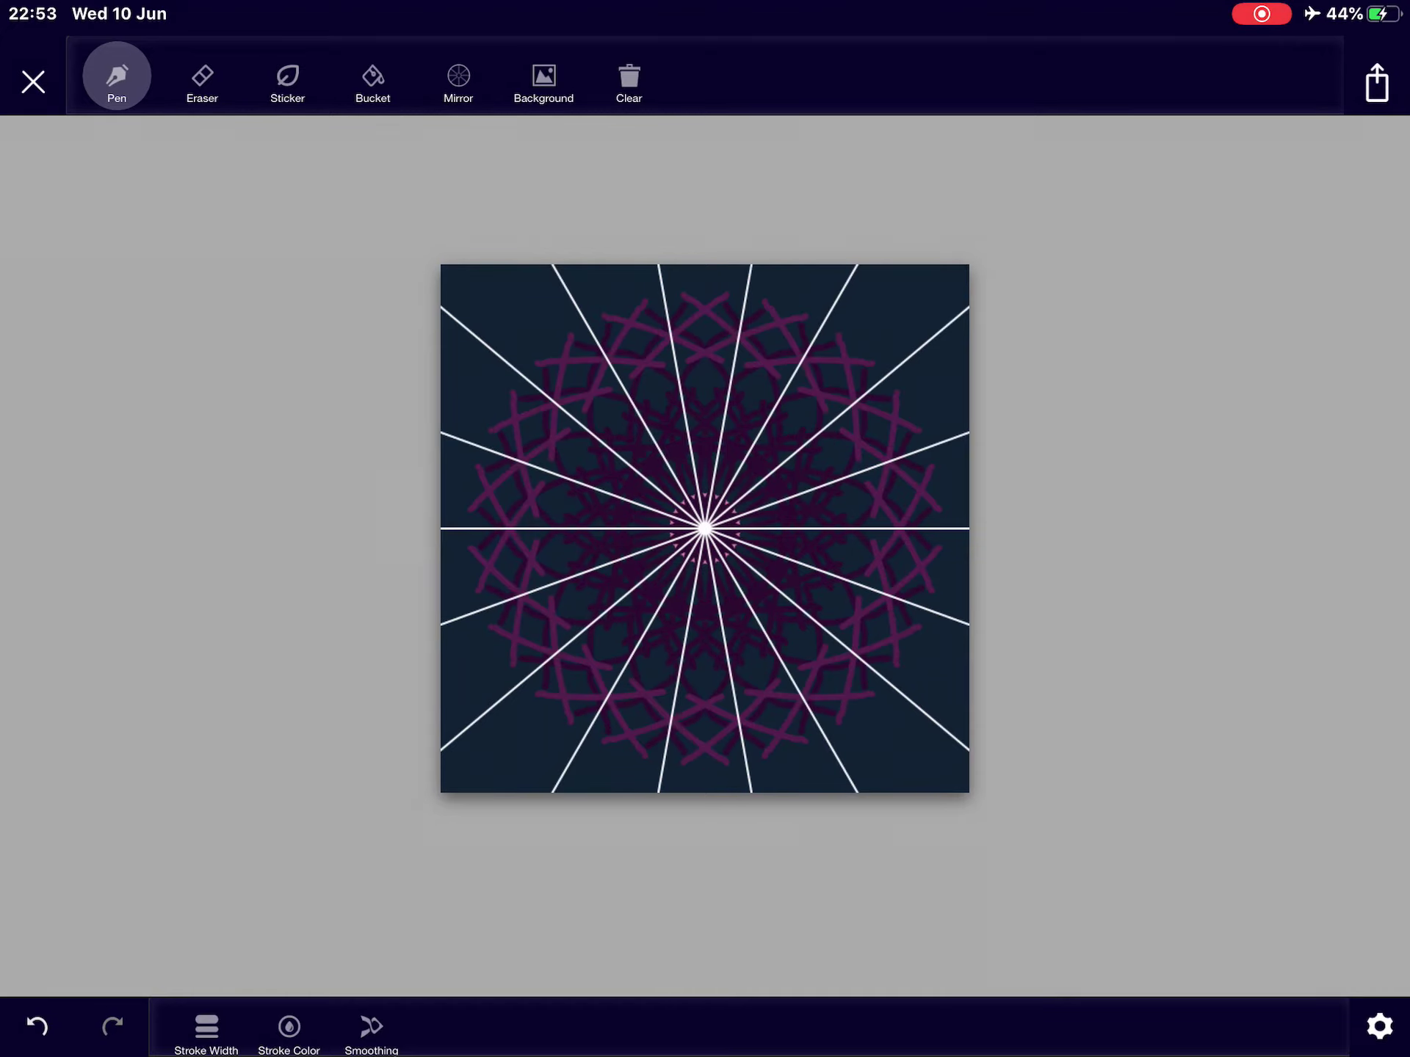
drag(705, 440, 771, 330)
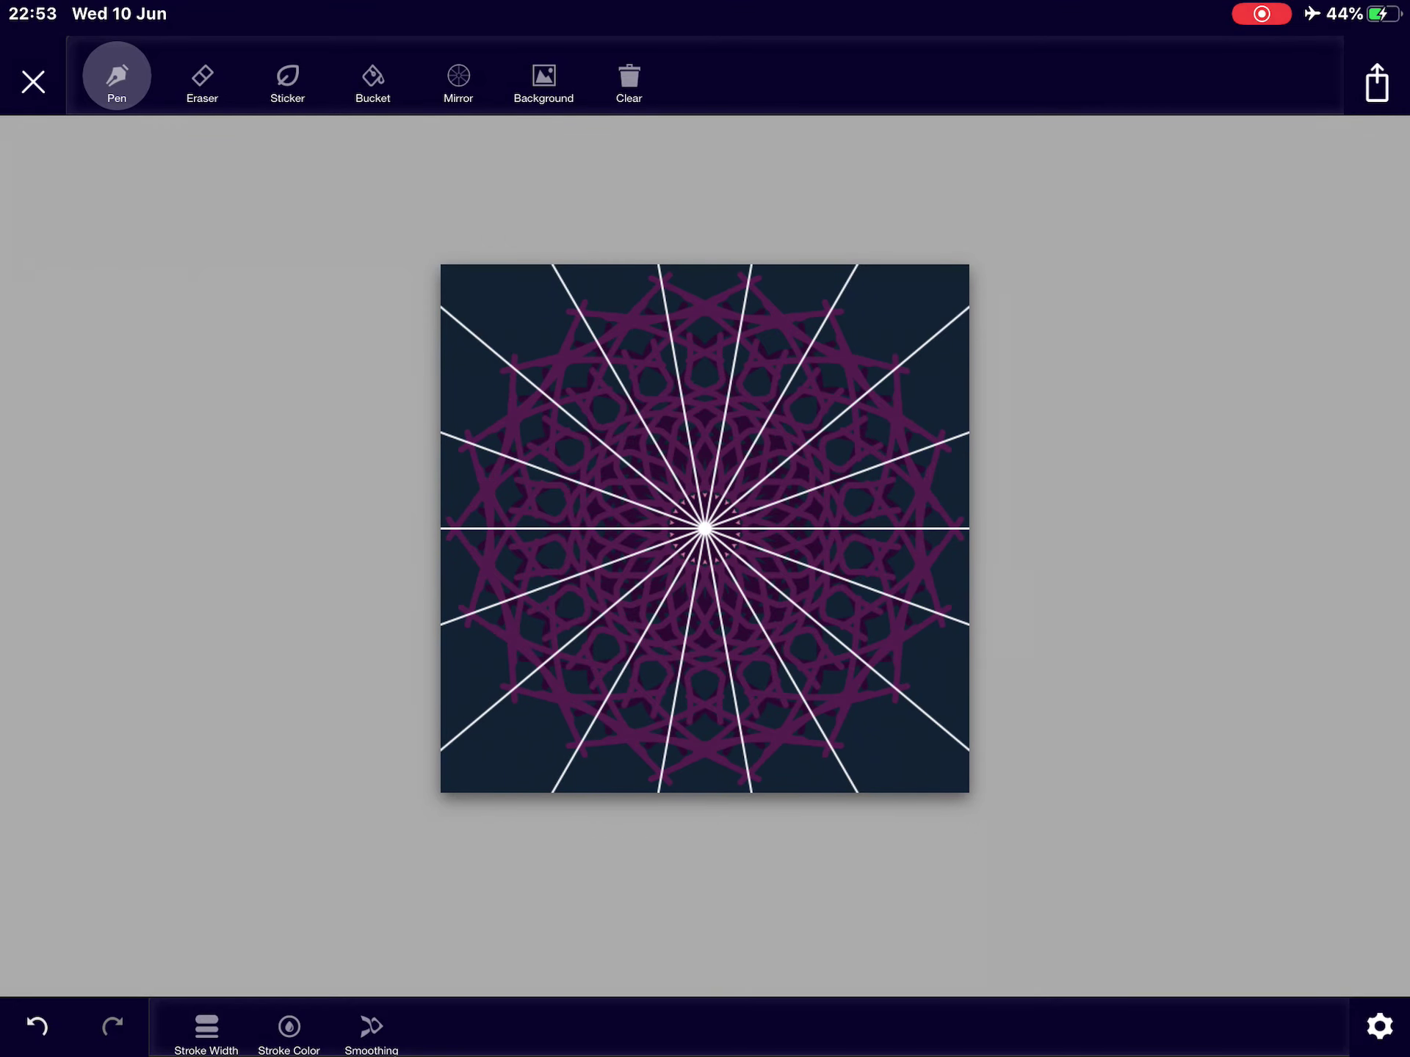
click(33, 82)
Step: On another new canvas, draw a pink lattice ring with an outer wavy lattice
click(1355, 129)
click(704, 709)
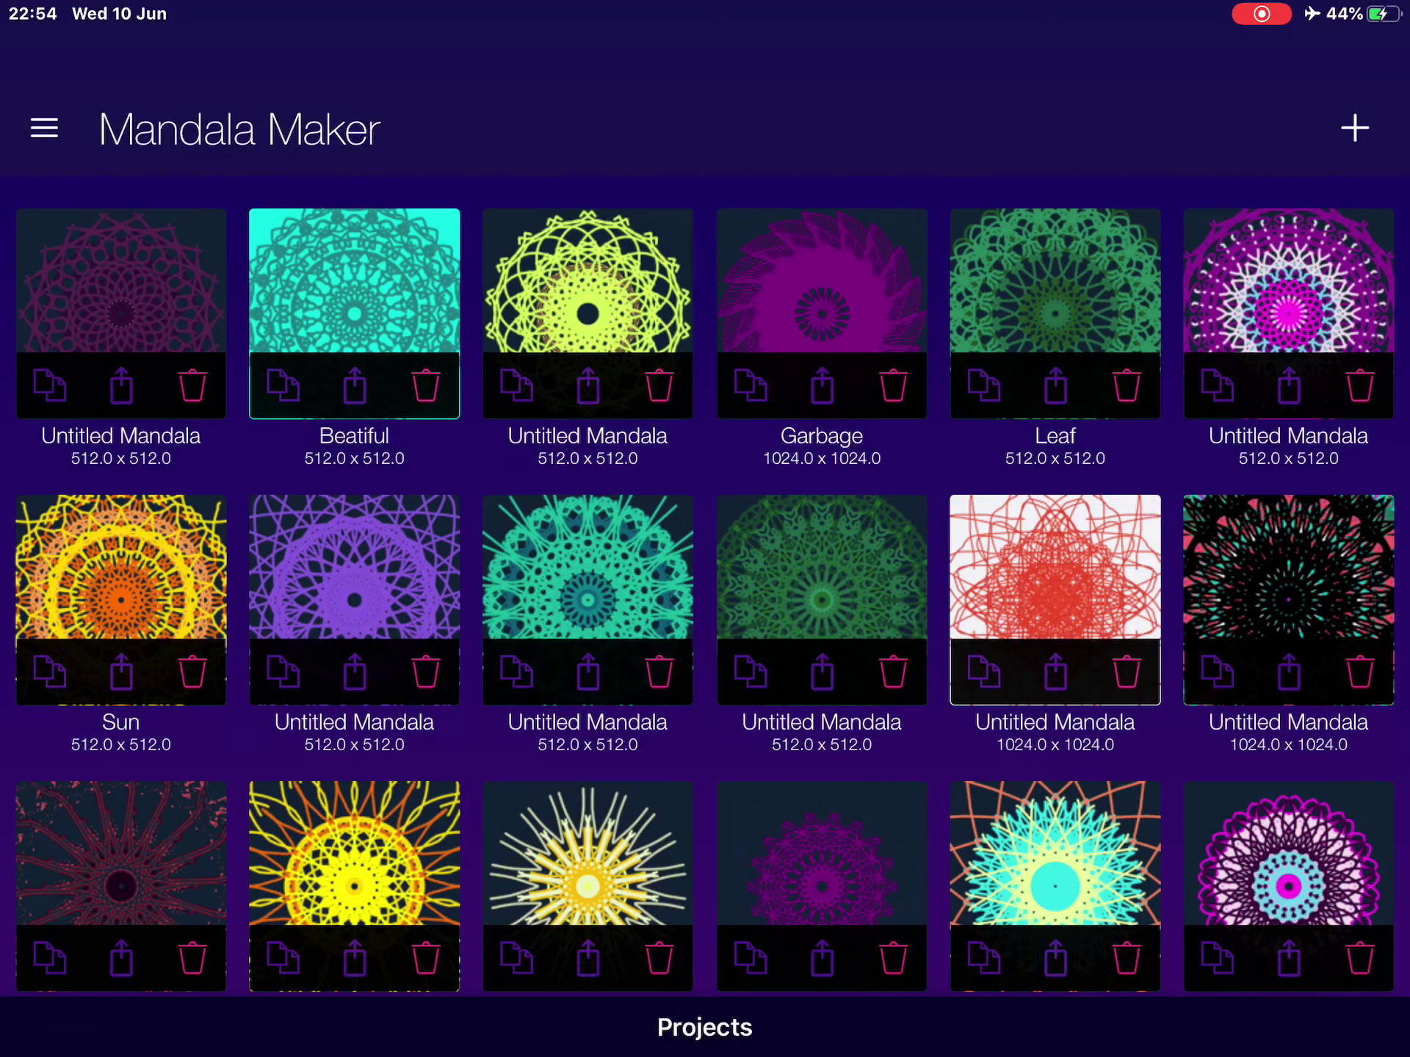
drag(705, 364, 837, 441)
drag(706, 297, 903, 364)
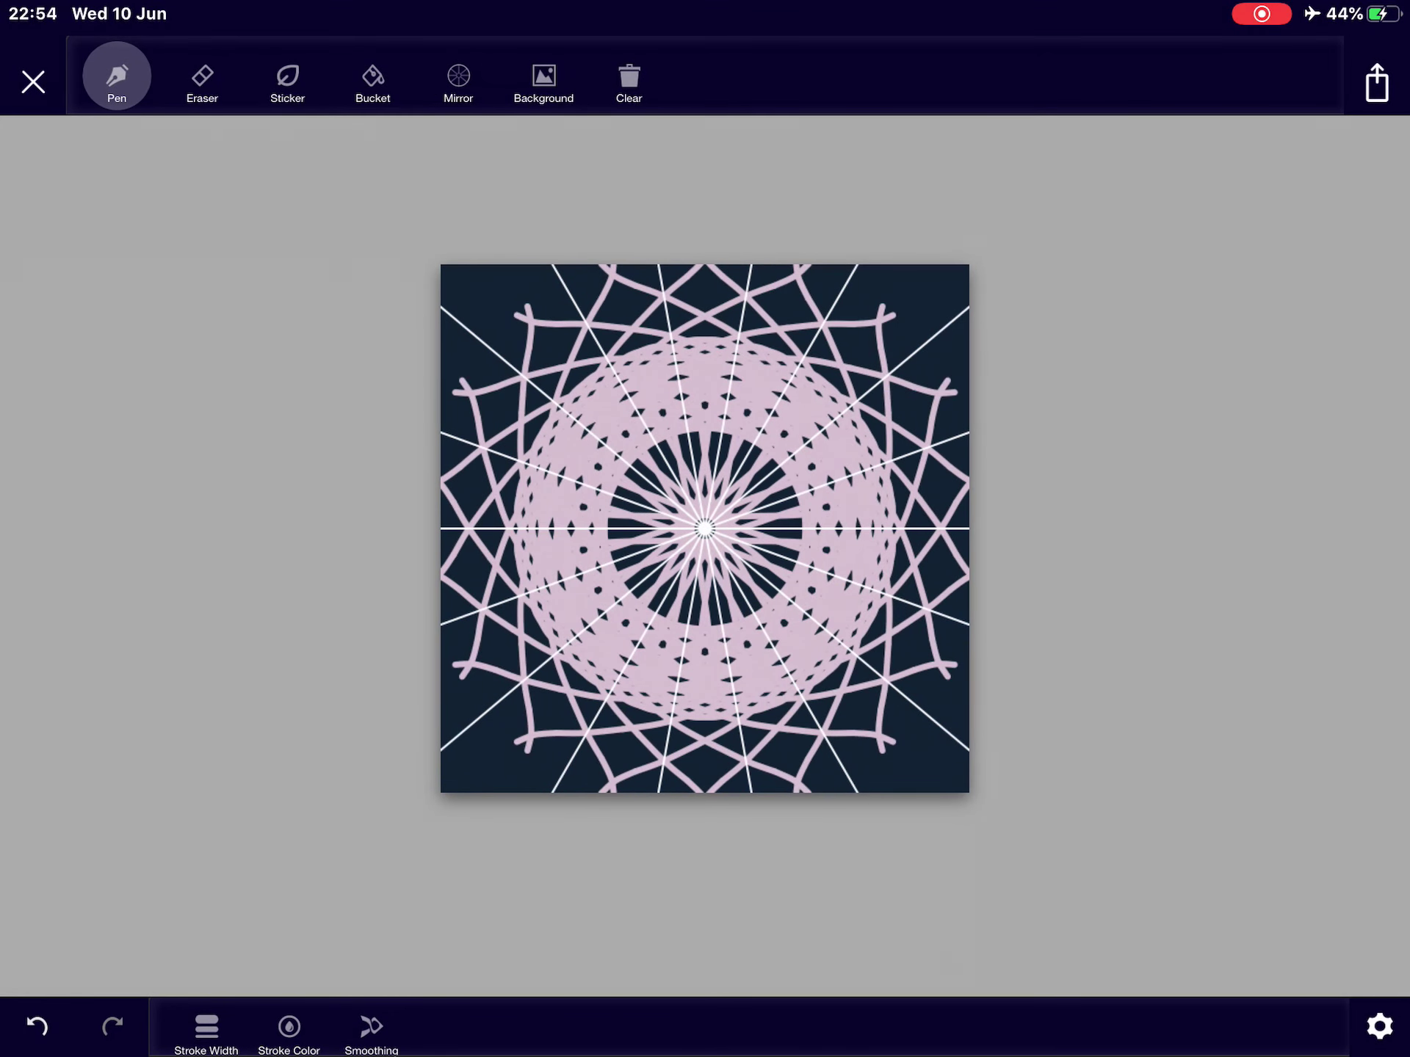
click(34, 82)
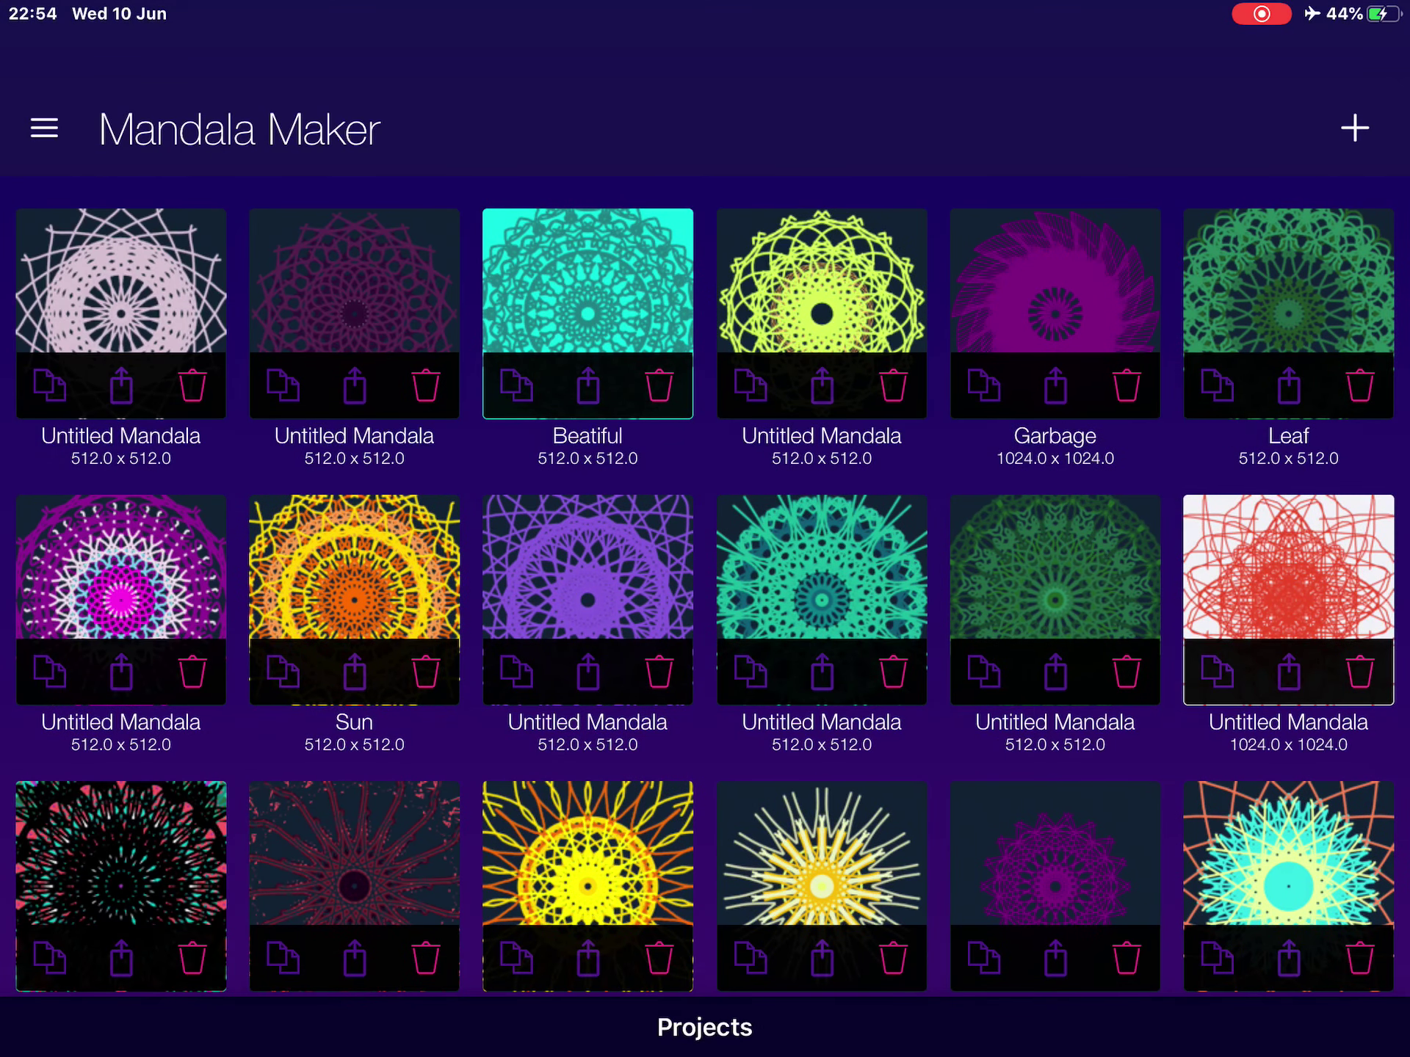
Step: Start a third canvas and grow a faint purple looped flower around the centre
click(1355, 129)
click(706, 487)
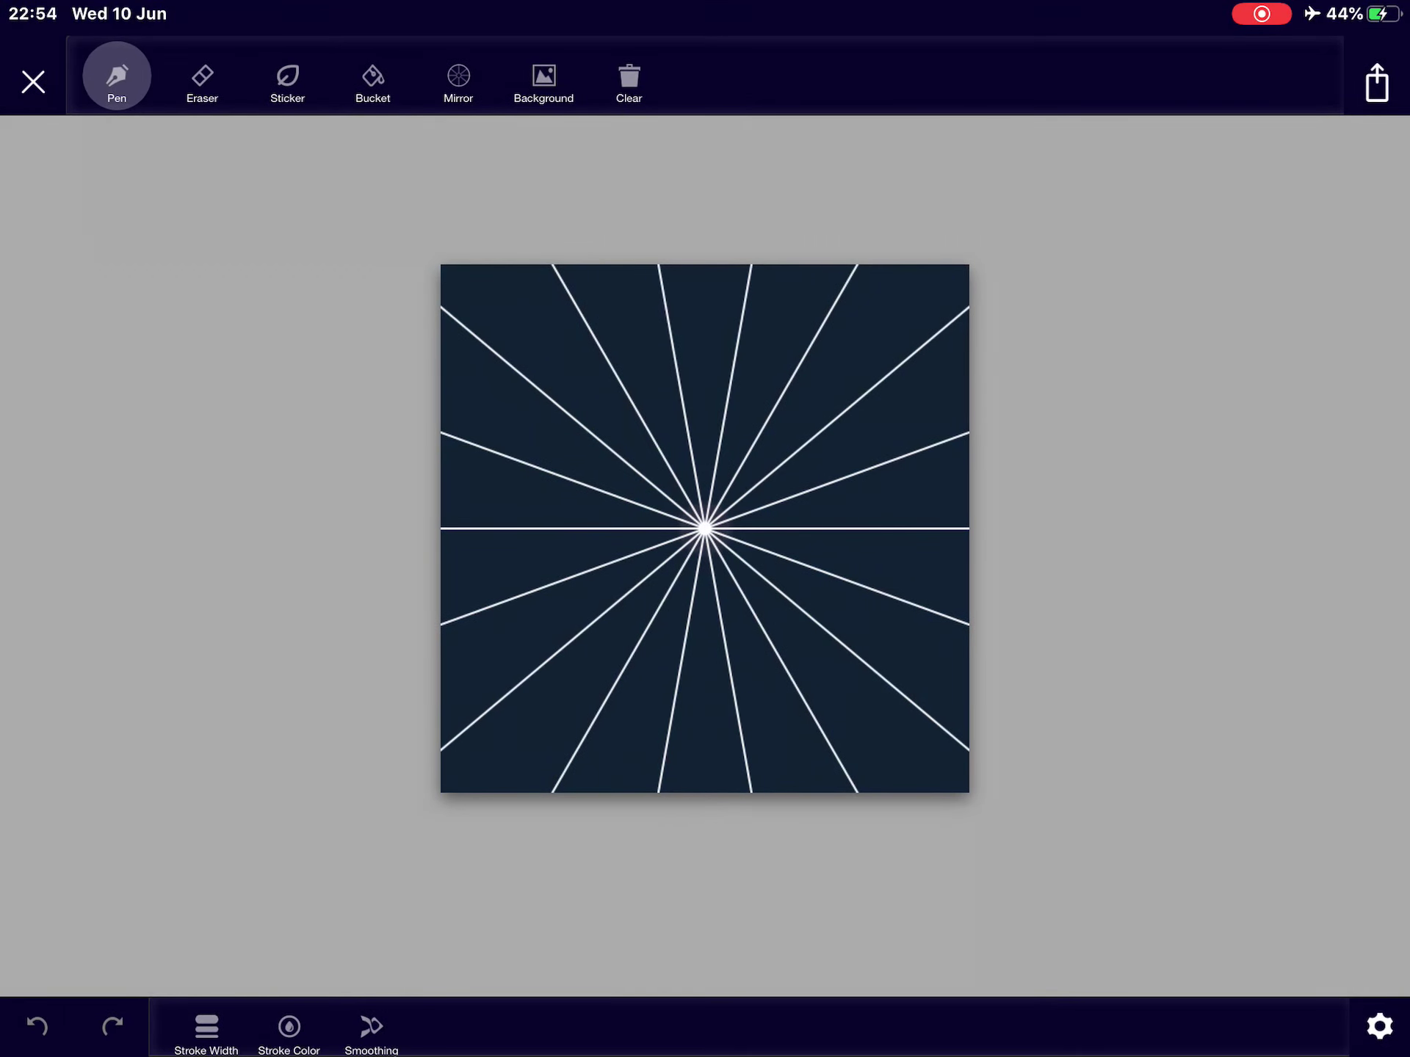
drag(736, 518, 804, 529)
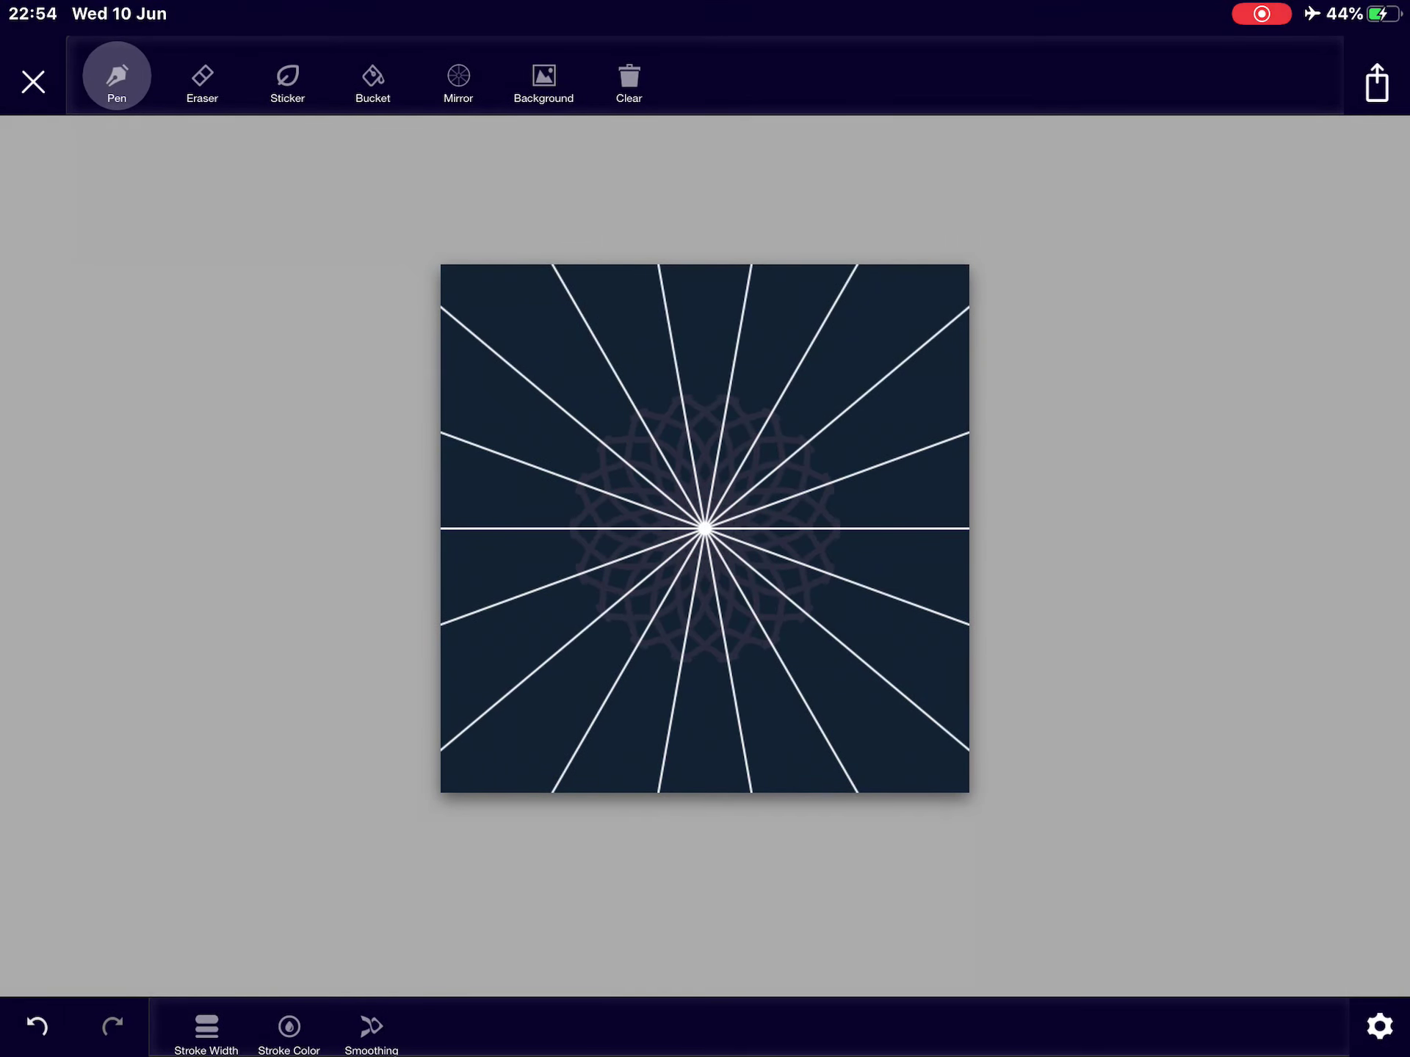
drag(656, 669, 592, 663)
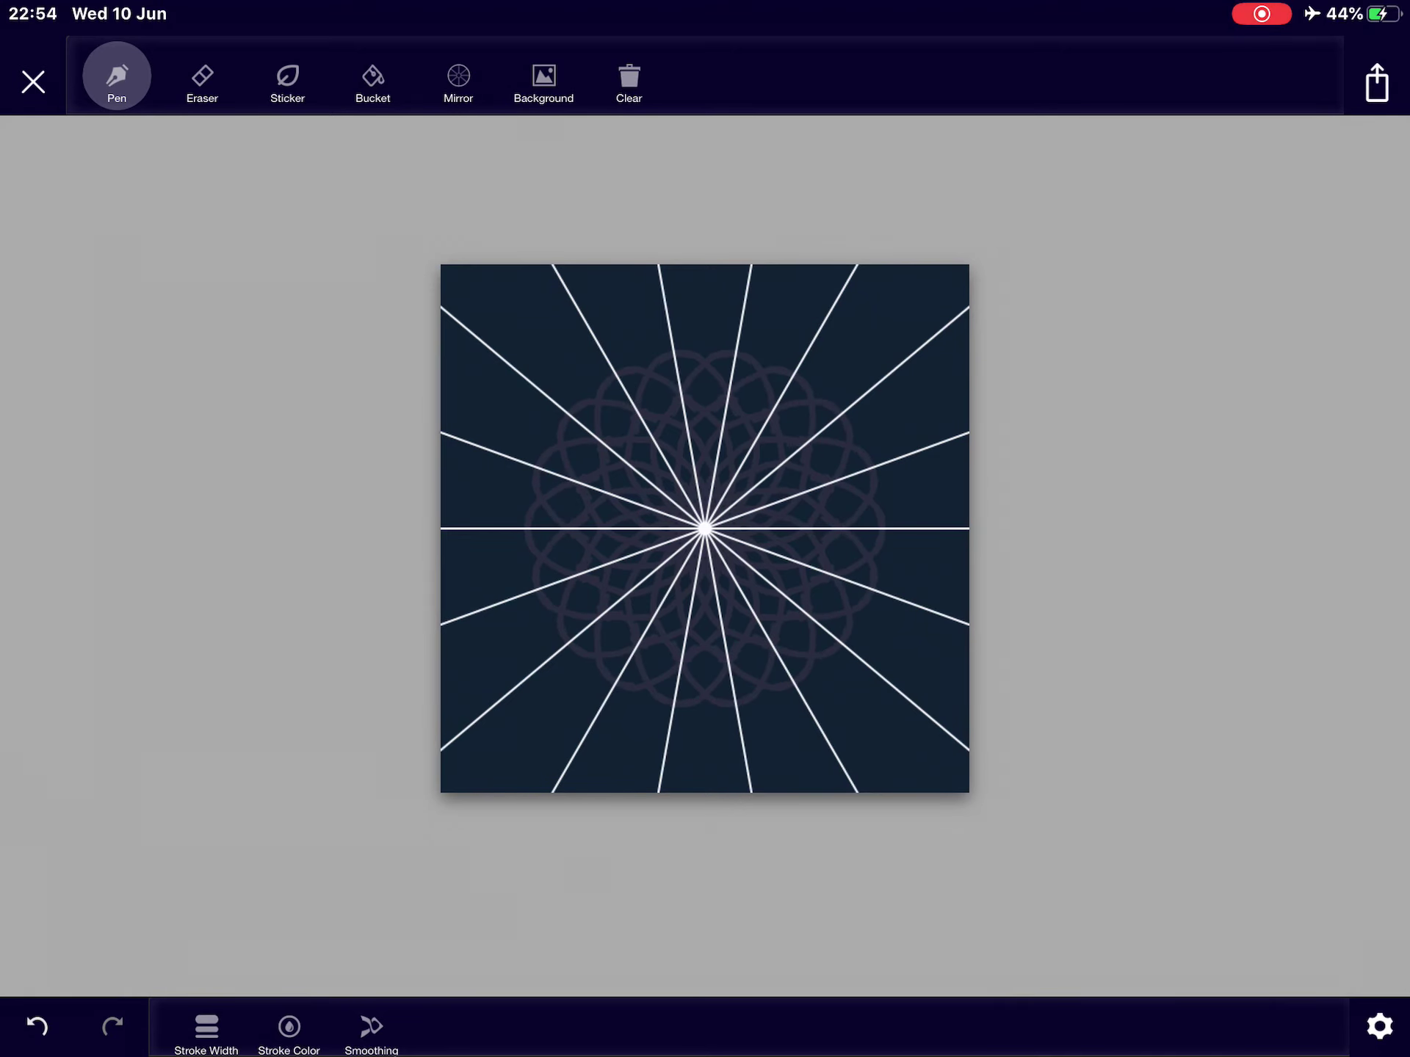
click(34, 82)
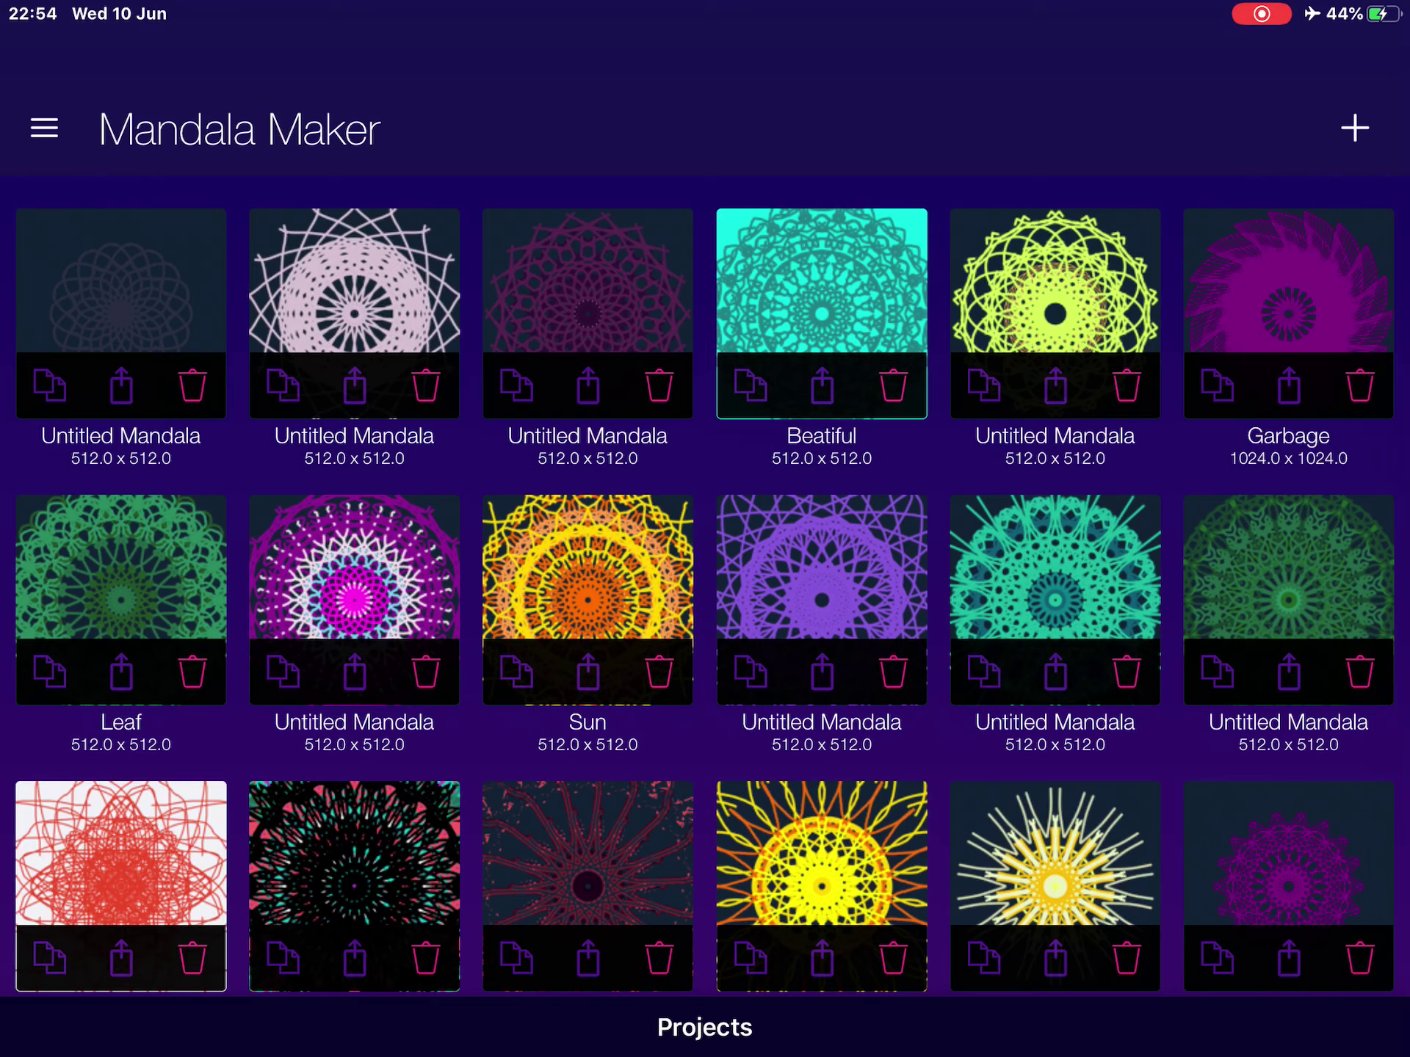
Step: On a new canvas, draw a red petal ring surrounded by a green lace ring
click(1356, 129)
click(705, 613)
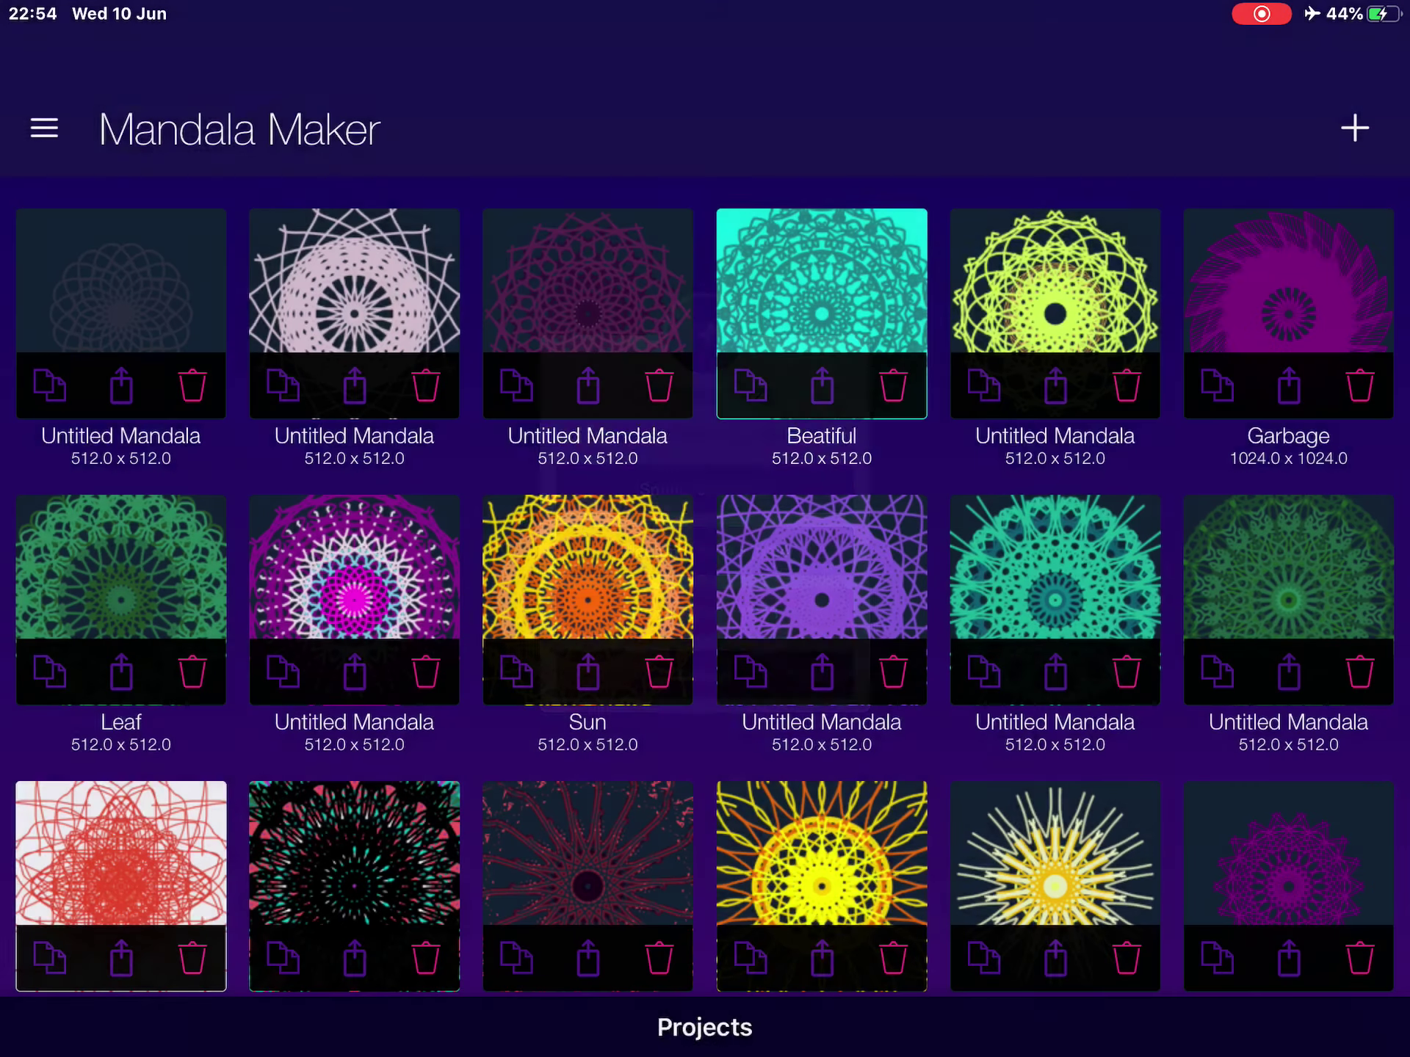
drag(692, 498, 718, 498)
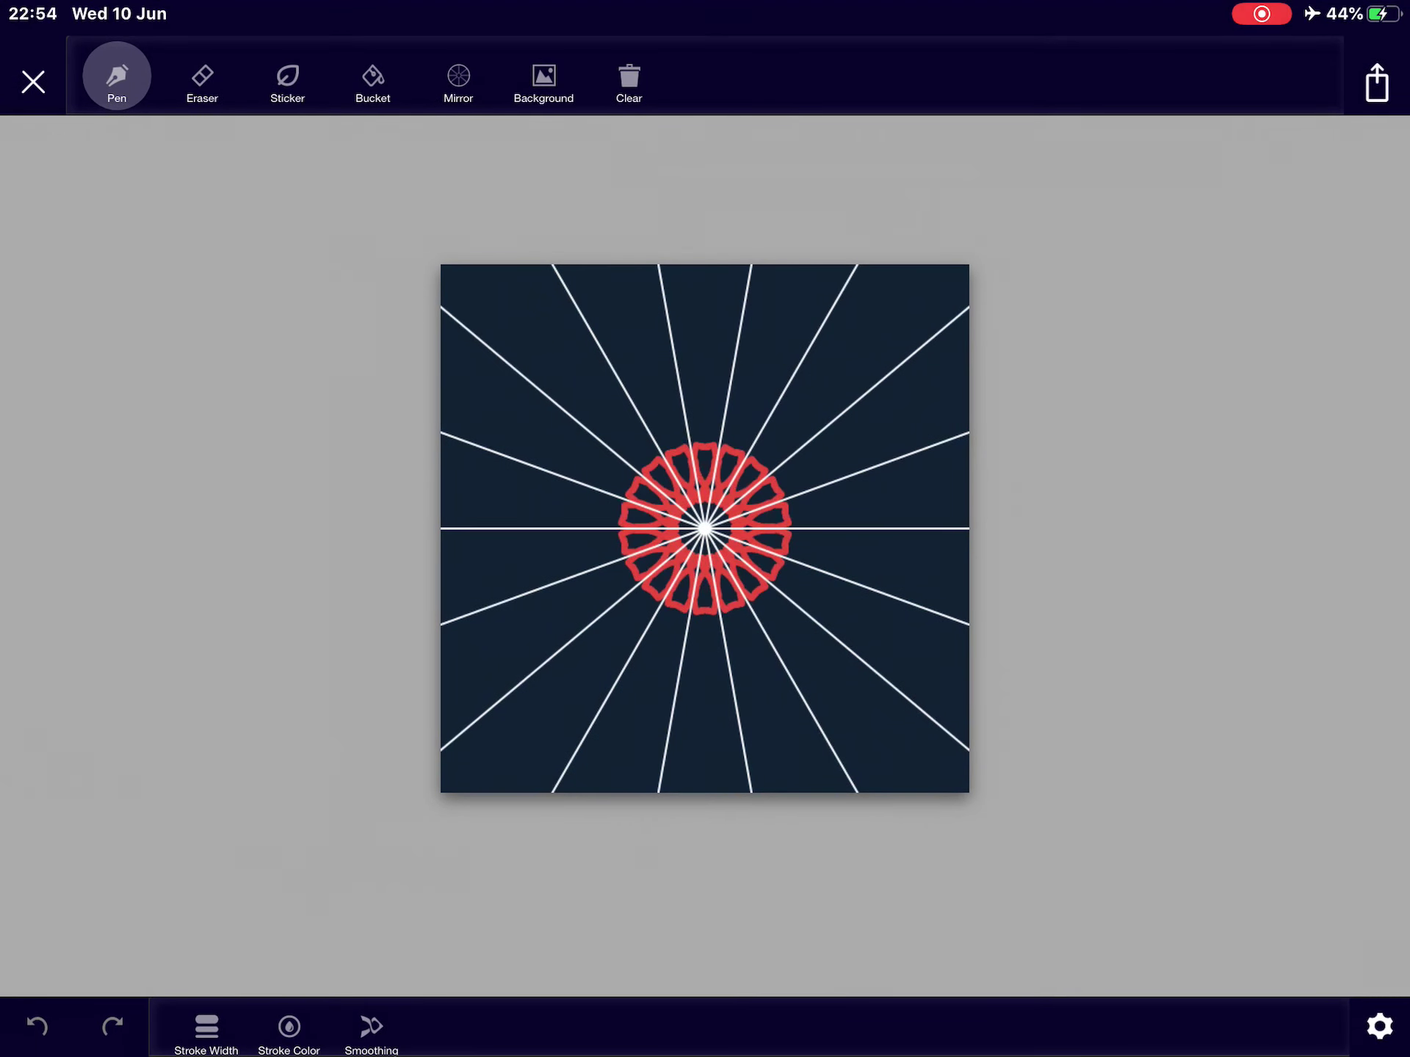
drag(708, 363, 815, 401)
drag(692, 411, 718, 402)
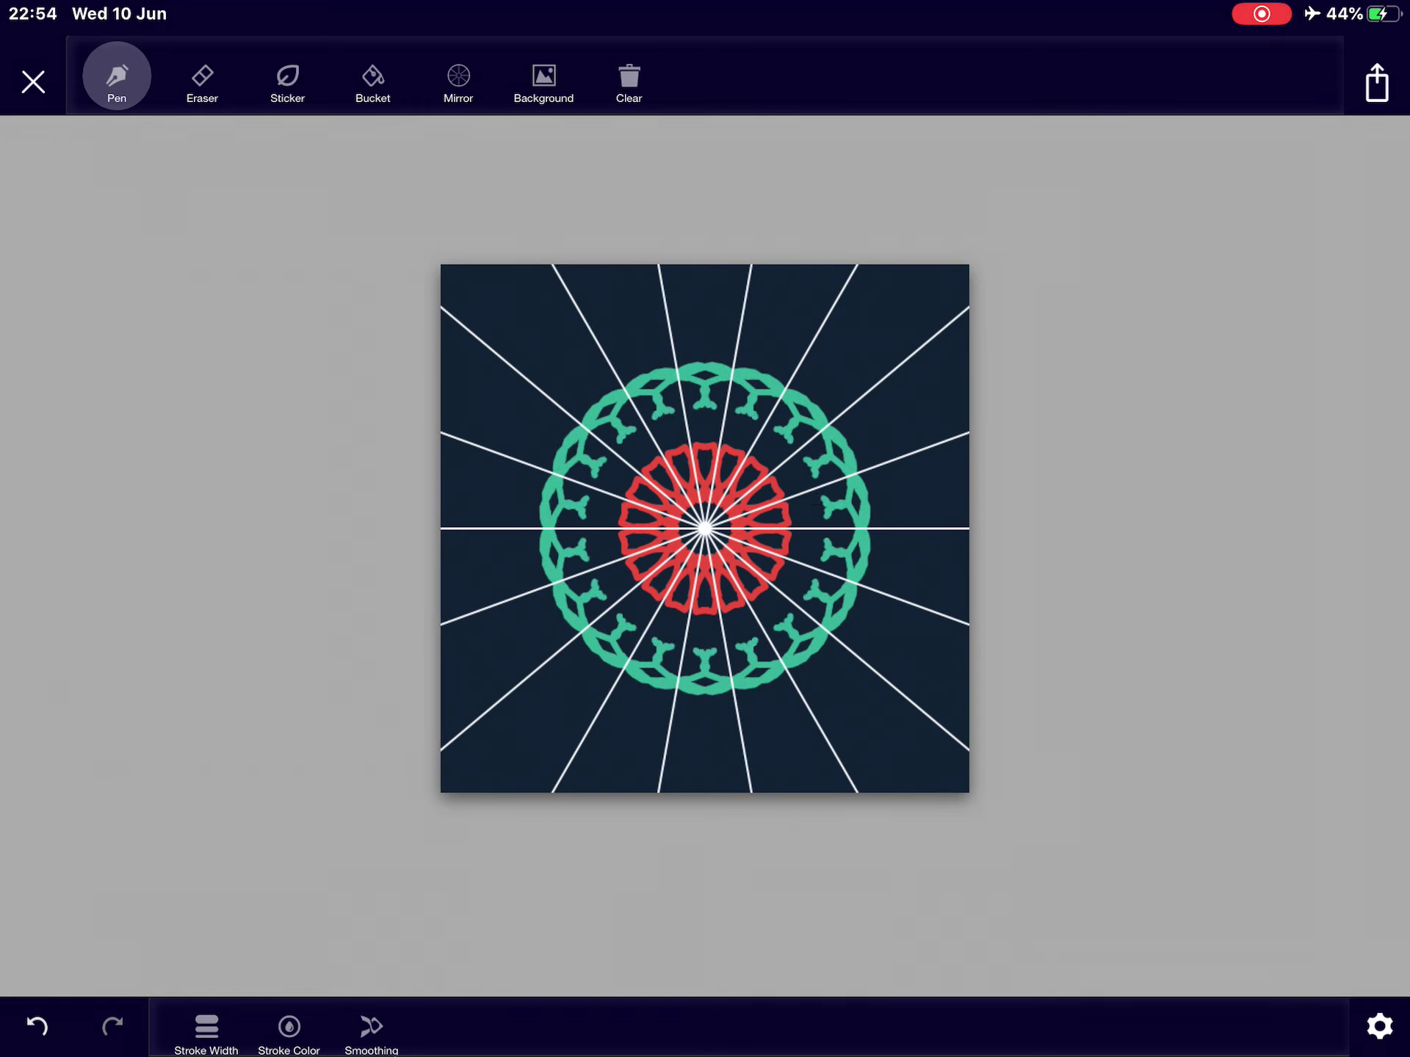
drag(584, 555, 602, 584)
mouse_move(691, 414)
mouse_down()
mouse_move(718, 416)
mouse_move(725, 445)
mouse_move(706, 421)
mouse_up()
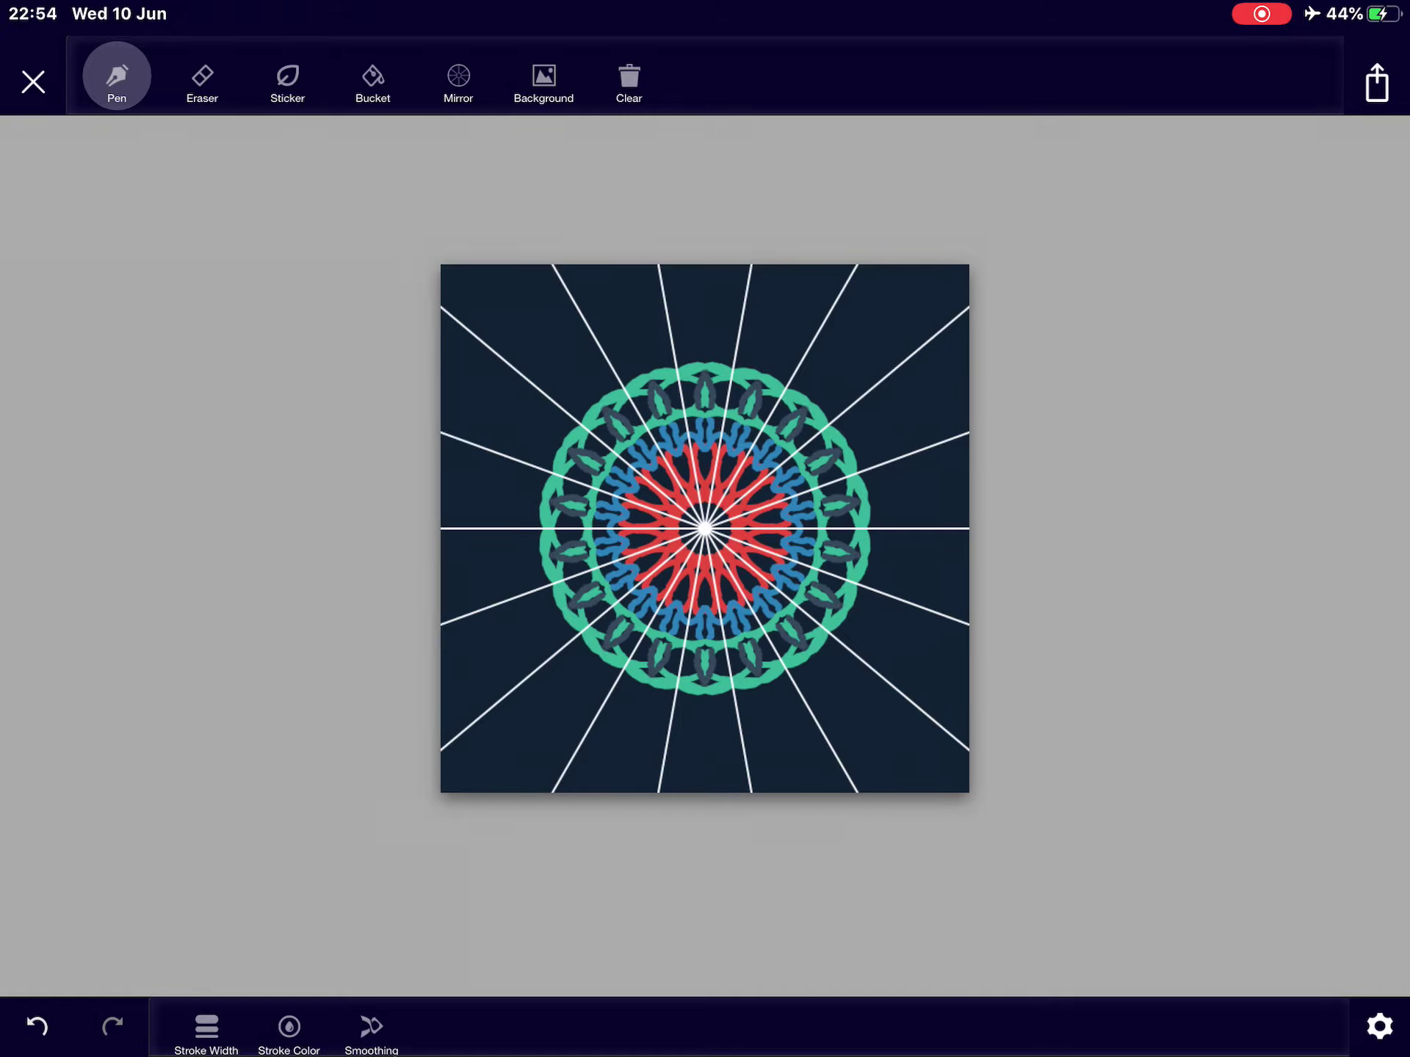
Step: Add dark grey lace rings outside the green ring and orange outer triangles
drag(685, 359, 725, 381)
drag(527, 463, 513, 573)
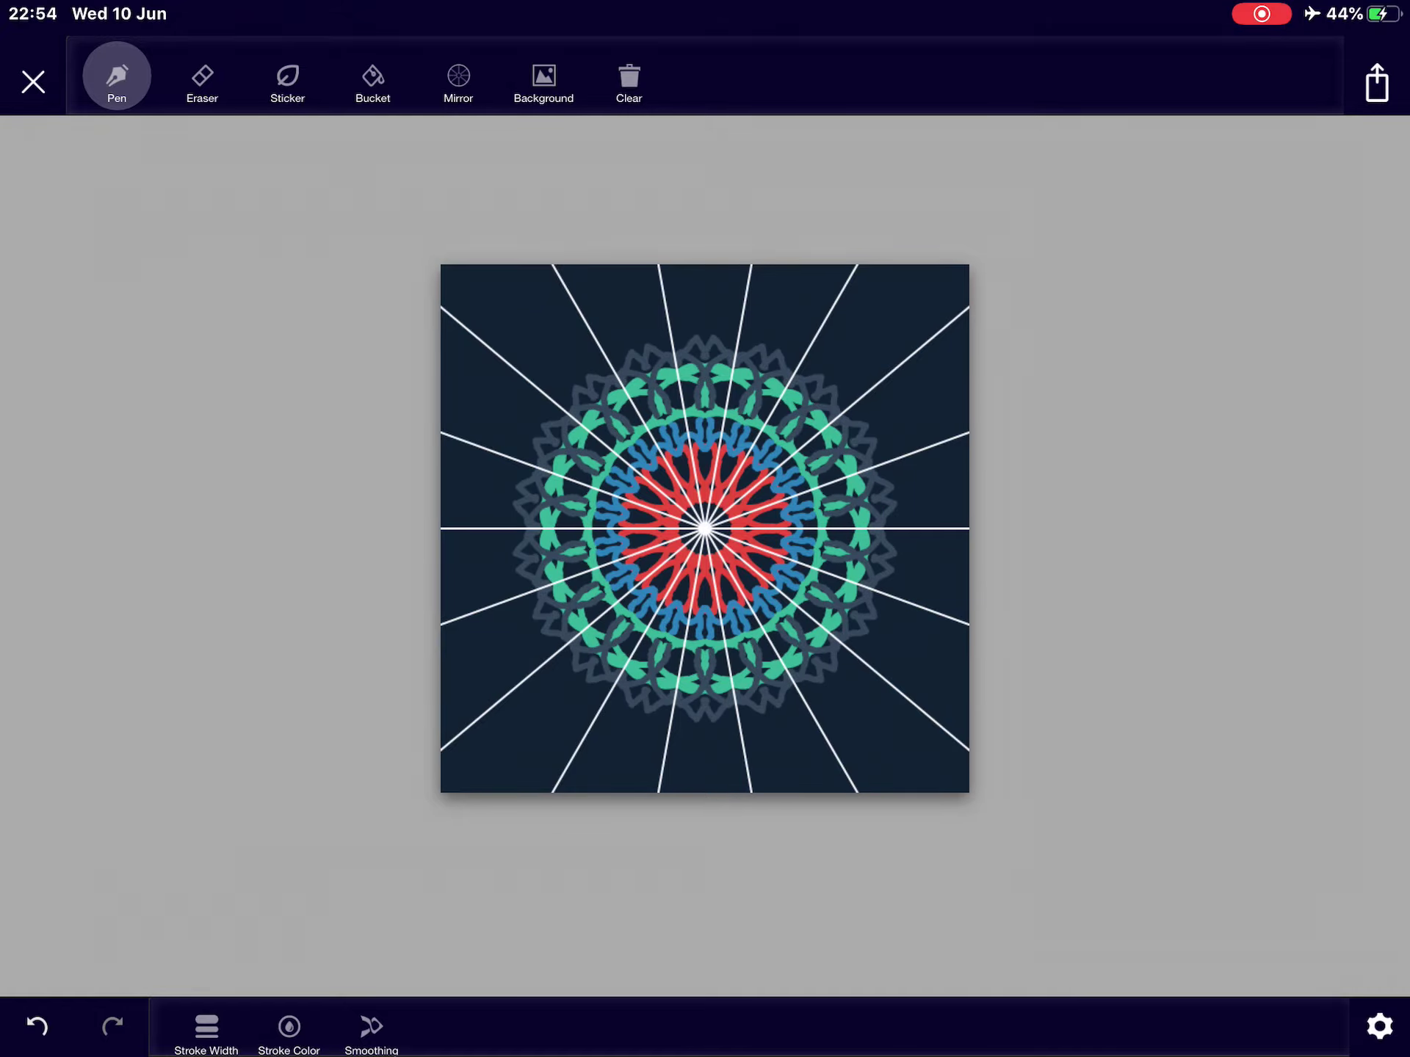
drag(768, 328, 794, 335)
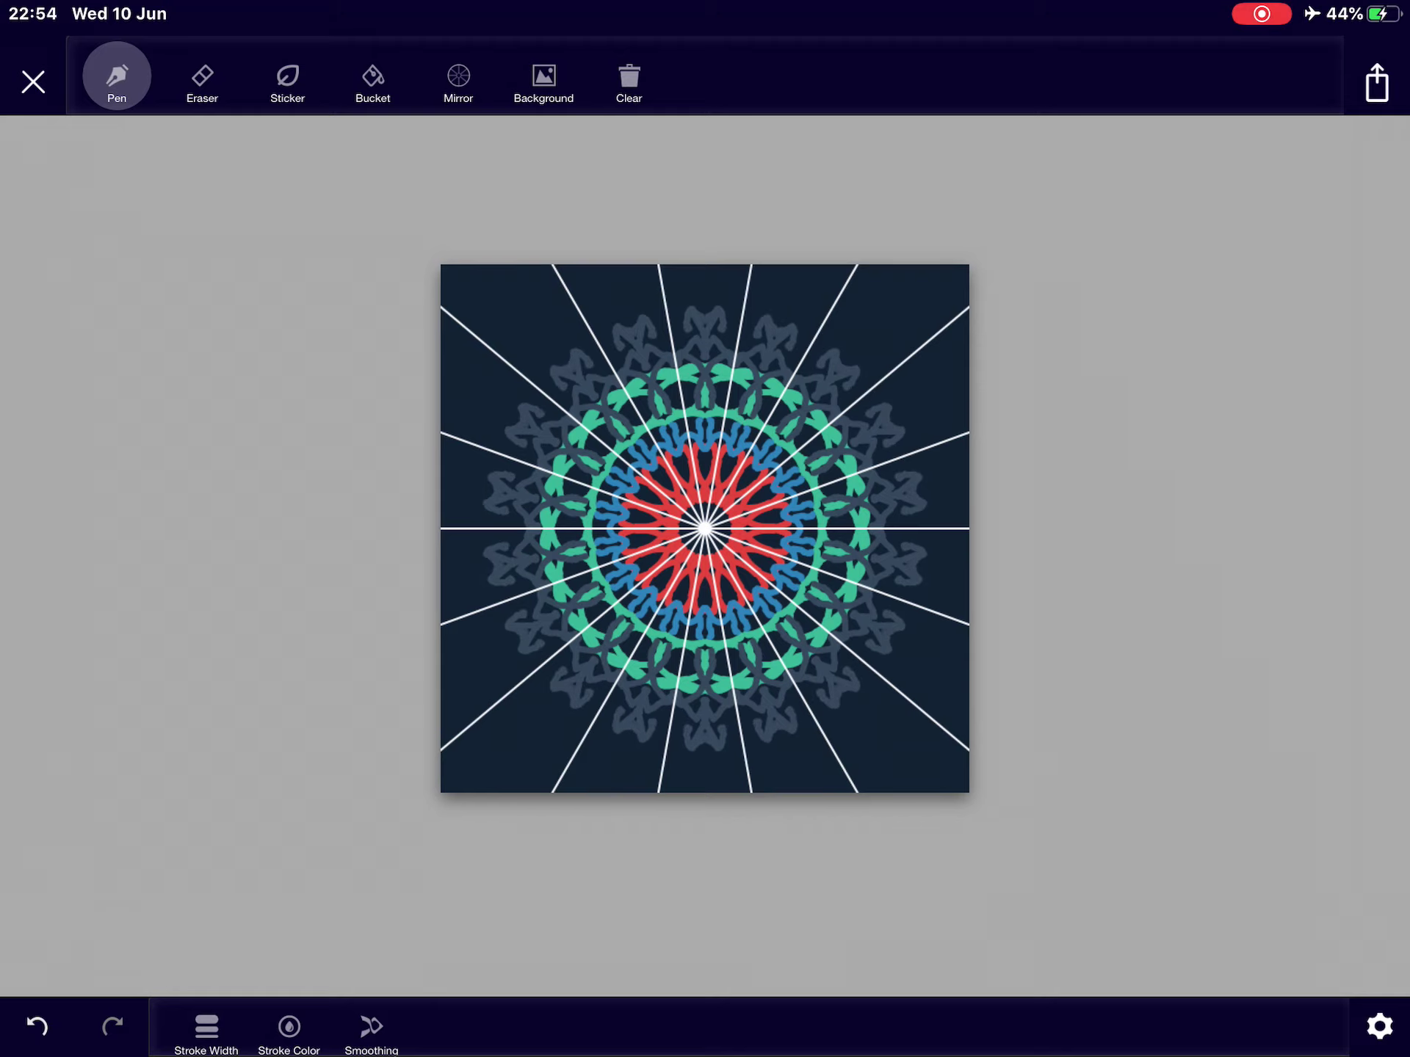
drag(624, 345, 825, 367)
drag(517, 460, 505, 529)
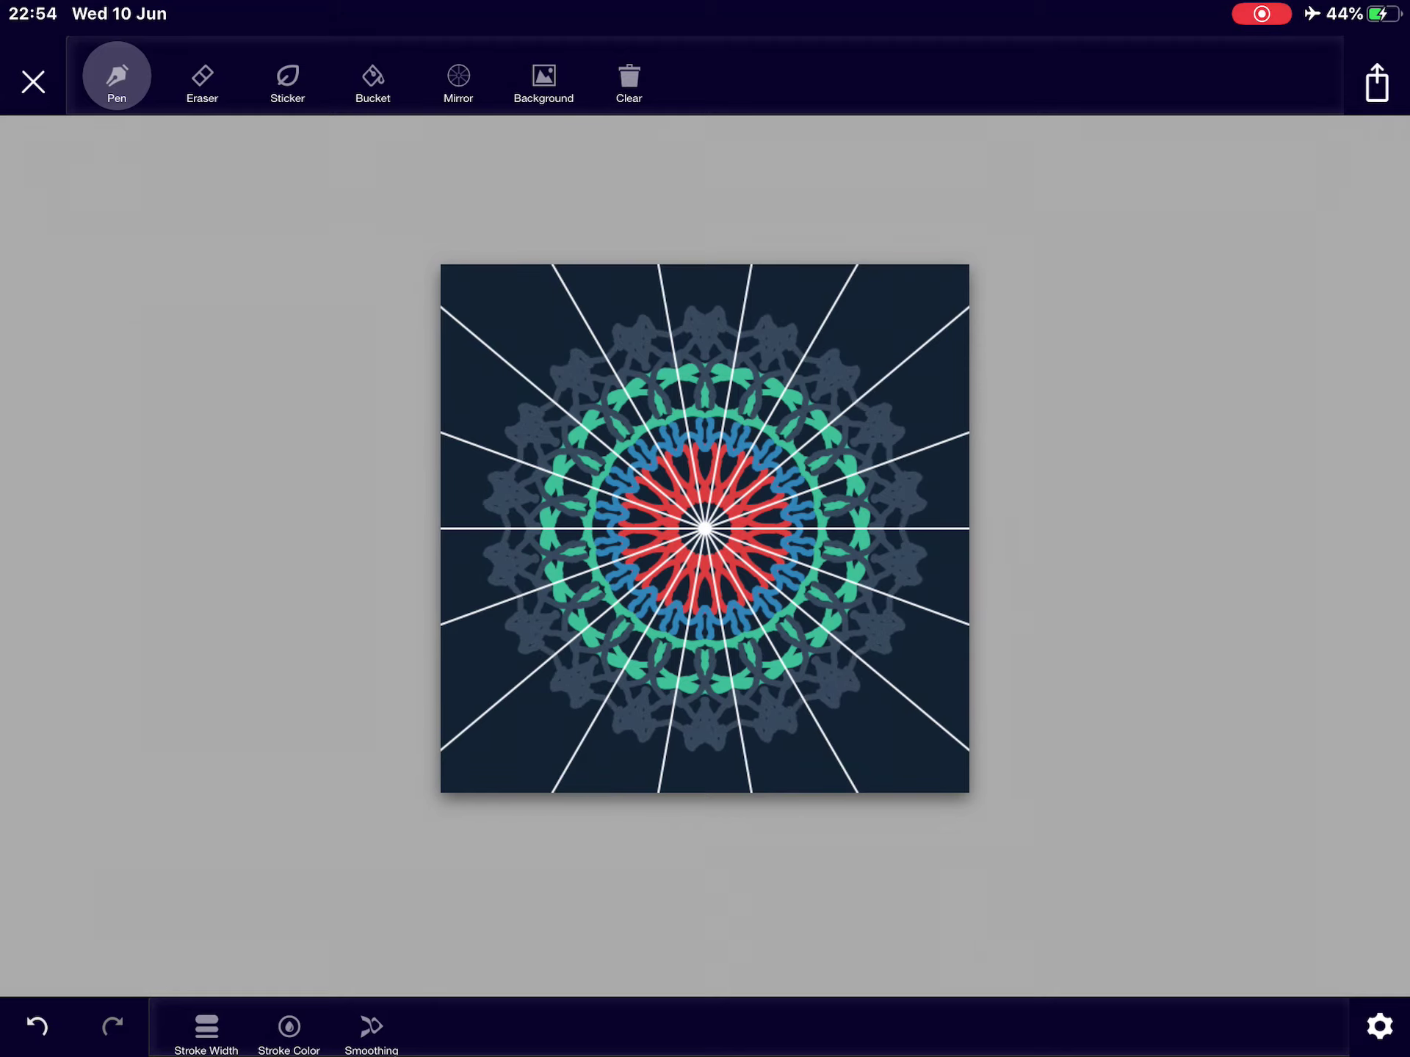
mouse_move(767, 318)
mouse_down()
mouse_move(784, 339)
mouse_move(755, 364)
mouse_move(793, 369)
mouse_up()
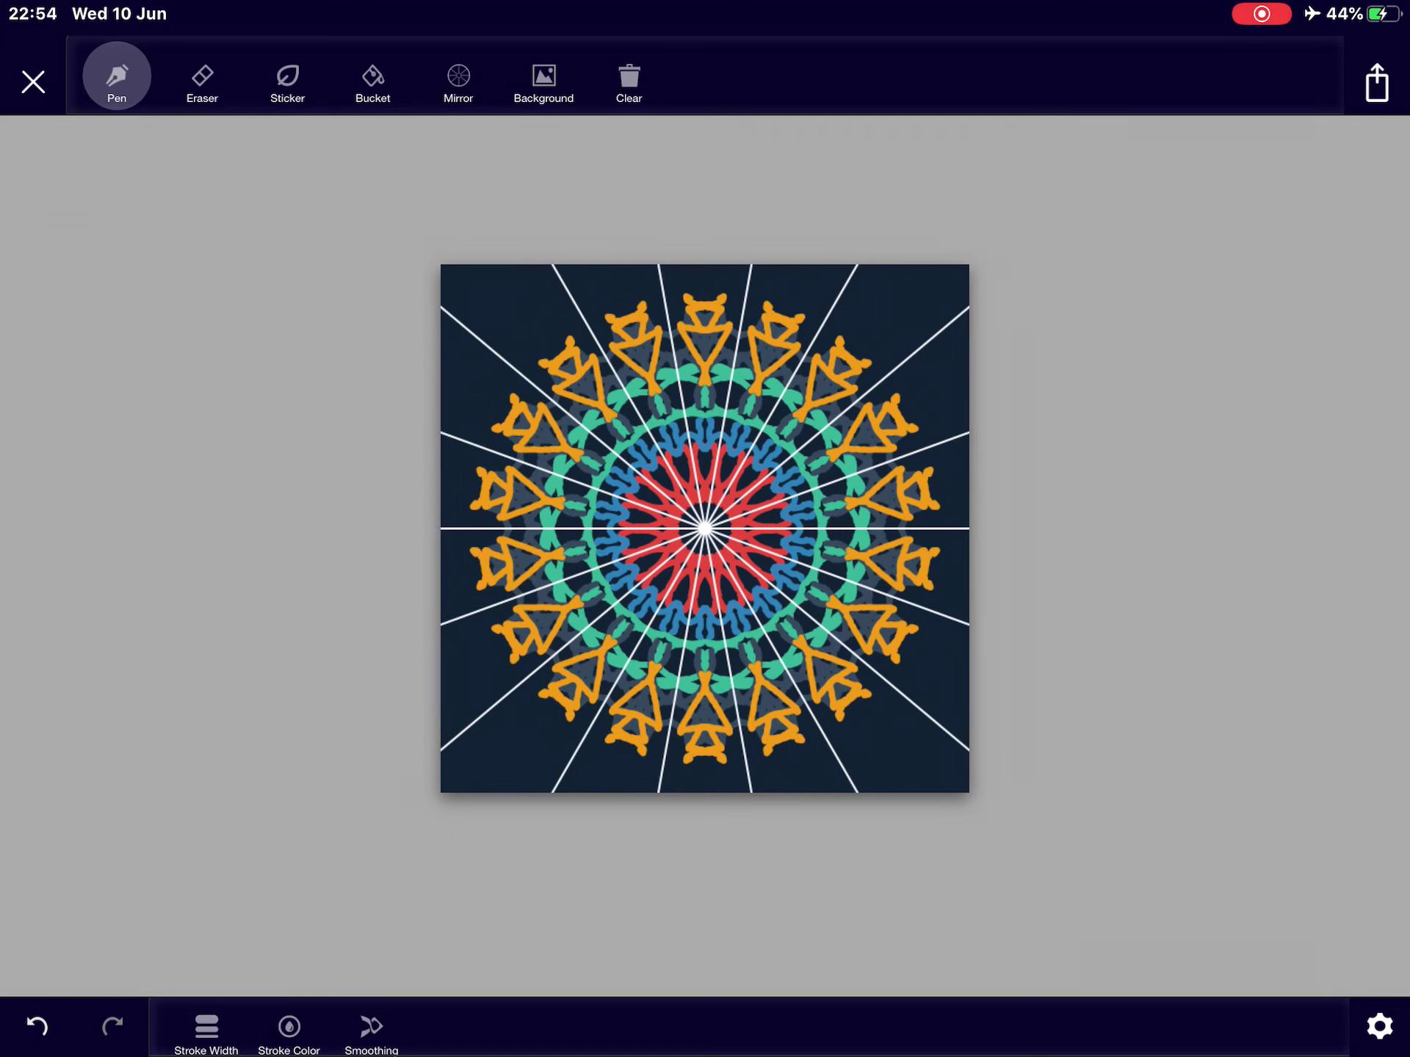
Step: Lay orange strokes over the green ring, fill triangles dark slate, add a dark outer ring
drag(584, 423, 613, 454)
drag(688, 380, 723, 386)
drag(848, 522, 845, 584)
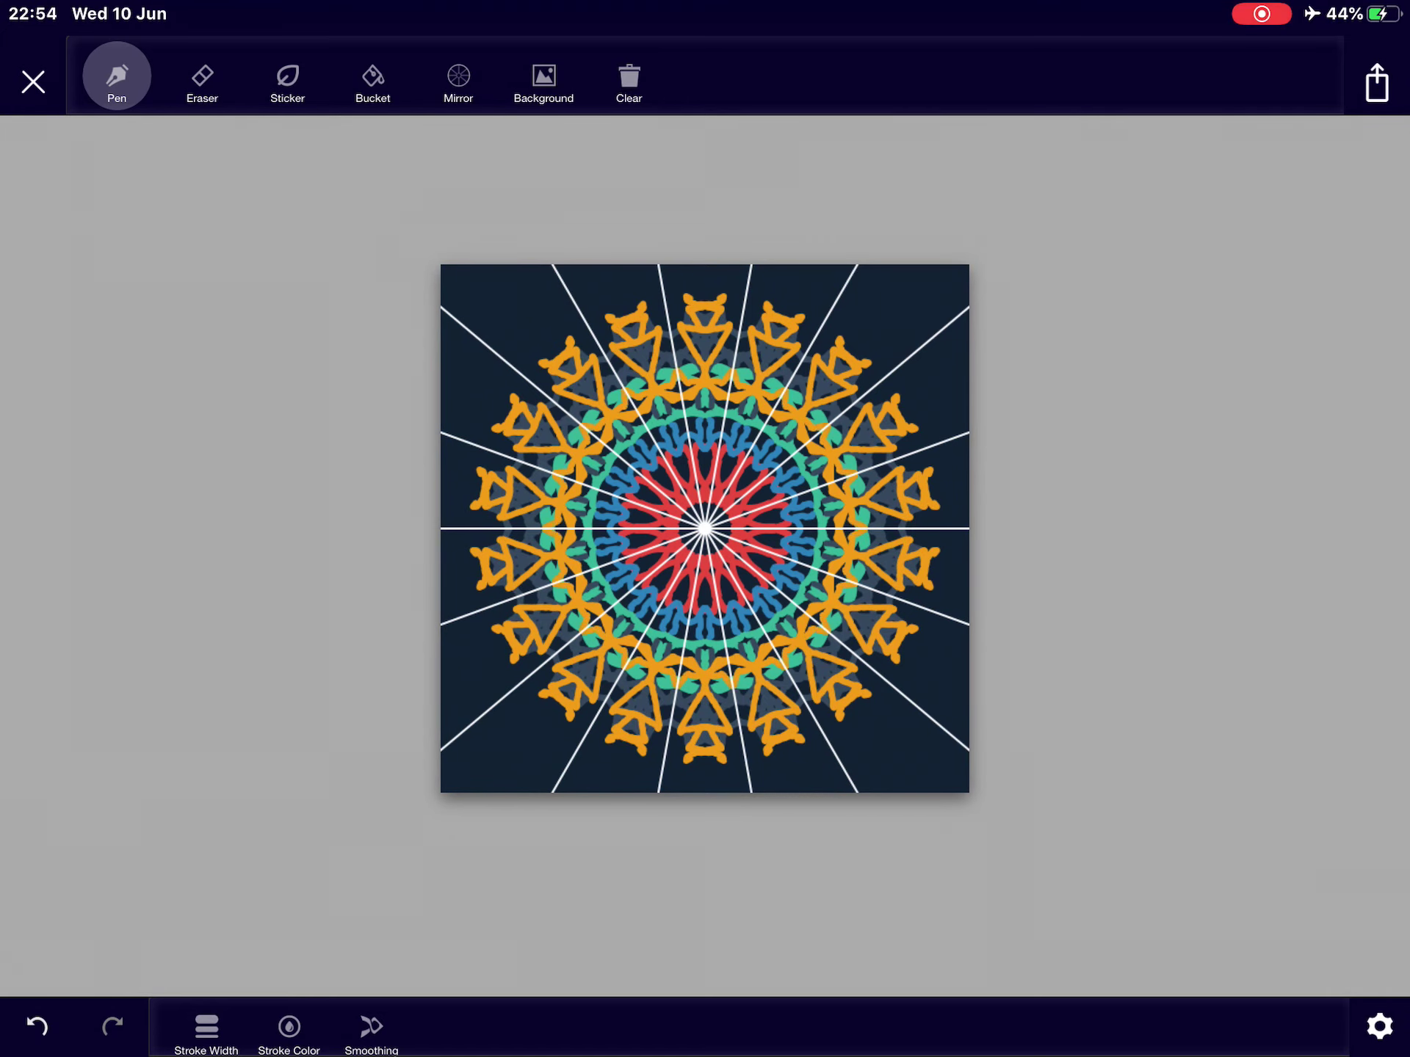
drag(516, 537, 547, 519)
drag(705, 320, 771, 331)
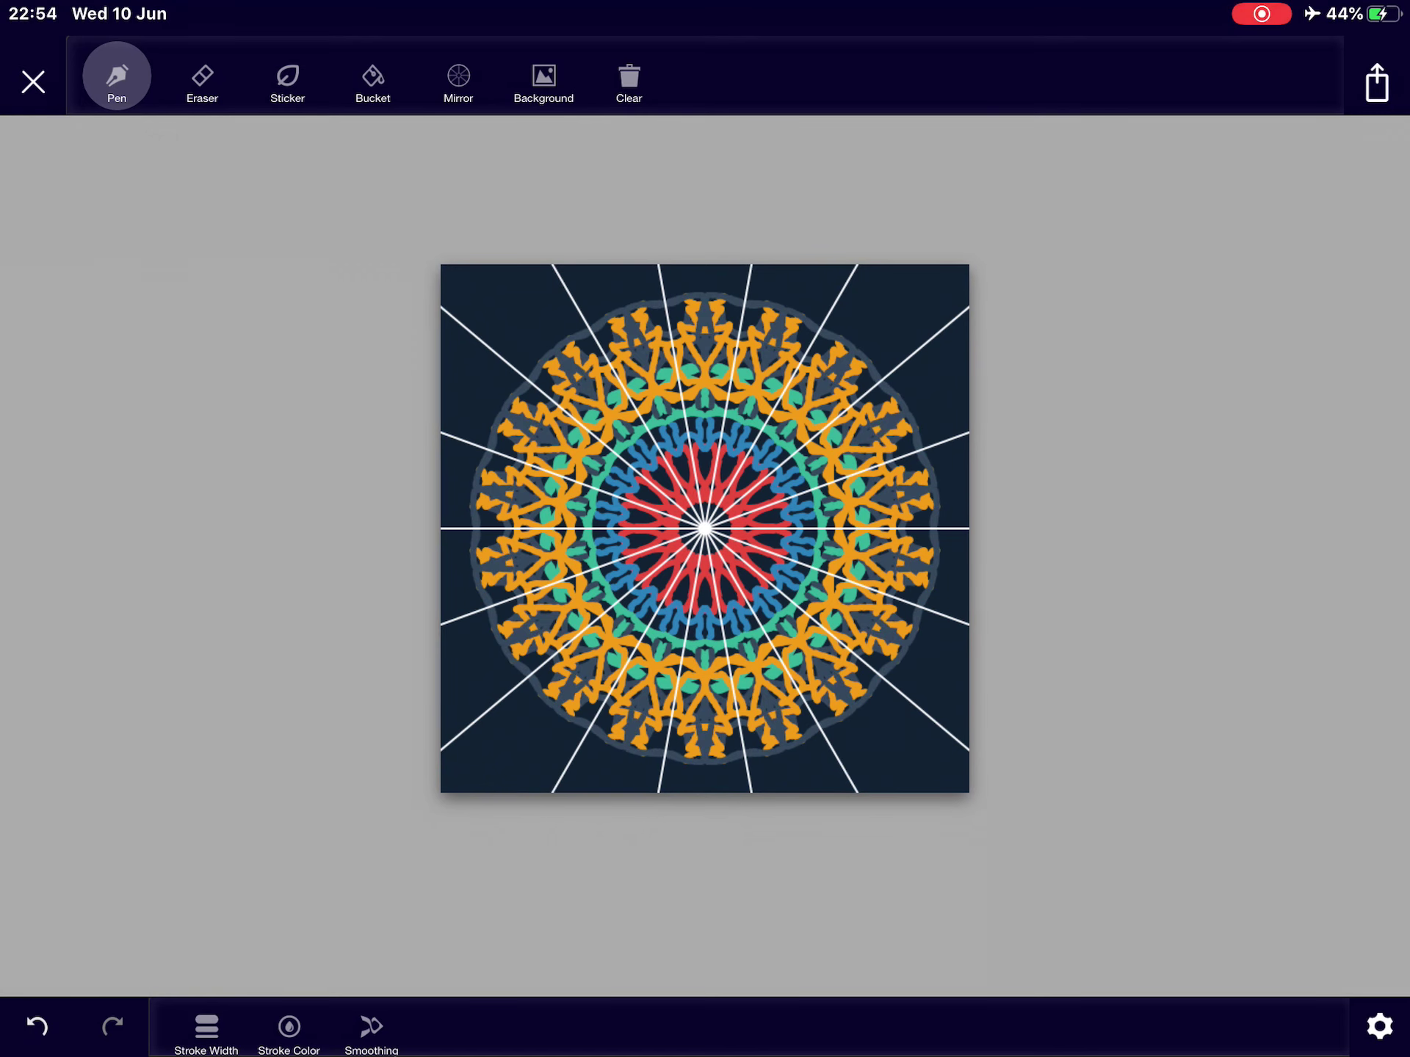
drag(481, 591, 519, 665)
click(34, 82)
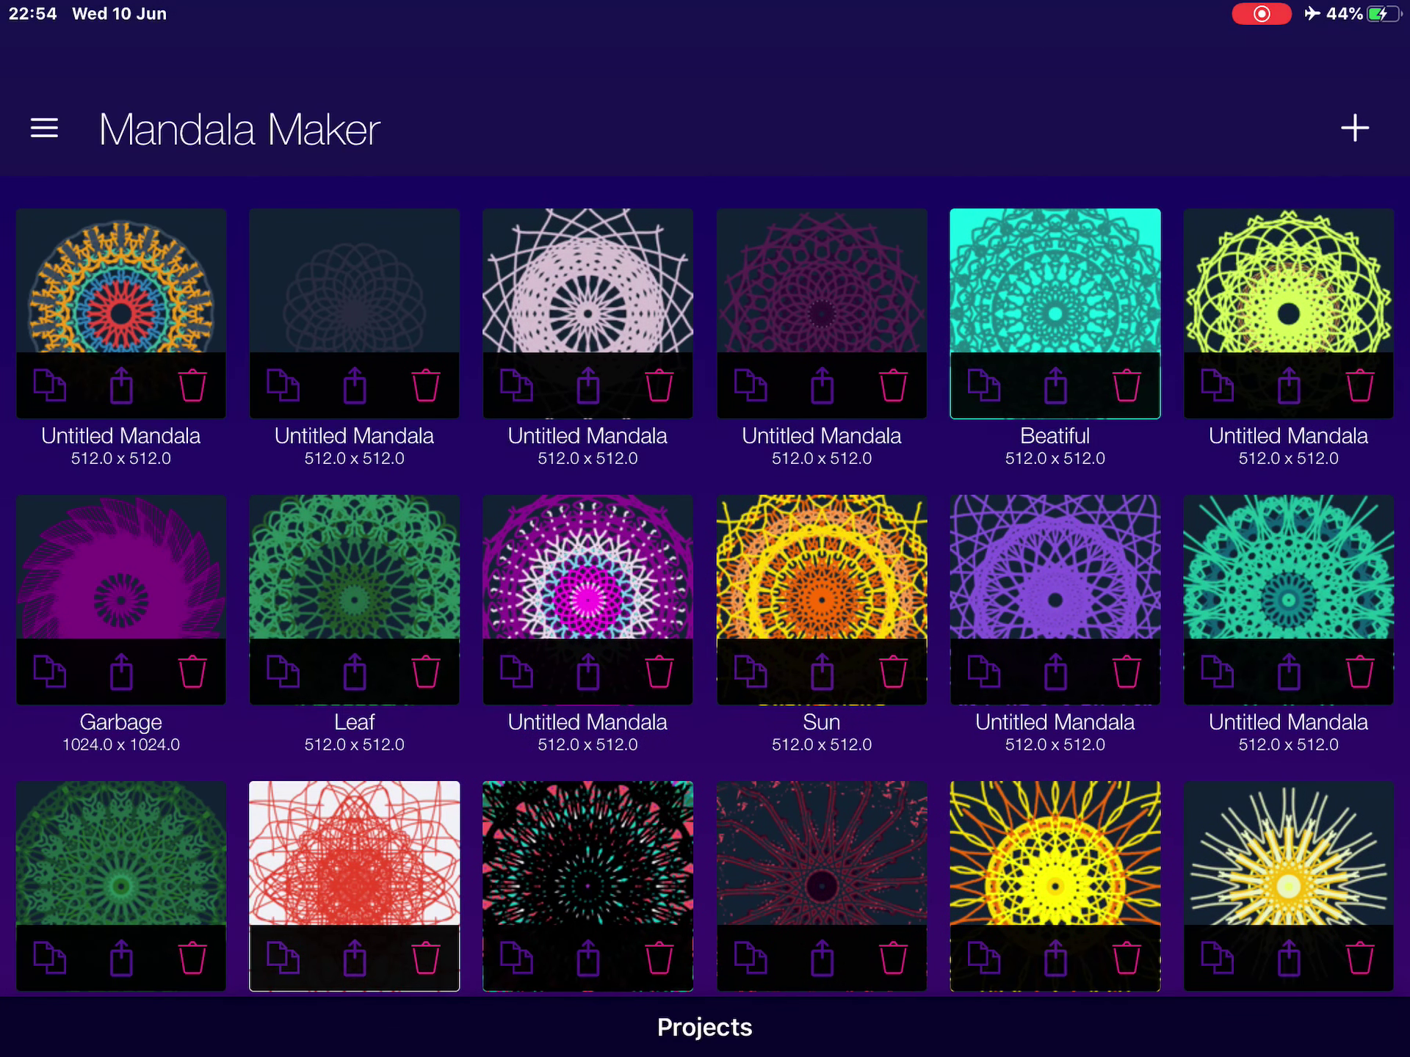
Step: Select the newest mandala's name and focus its title field to name it Tropical
click(122, 434)
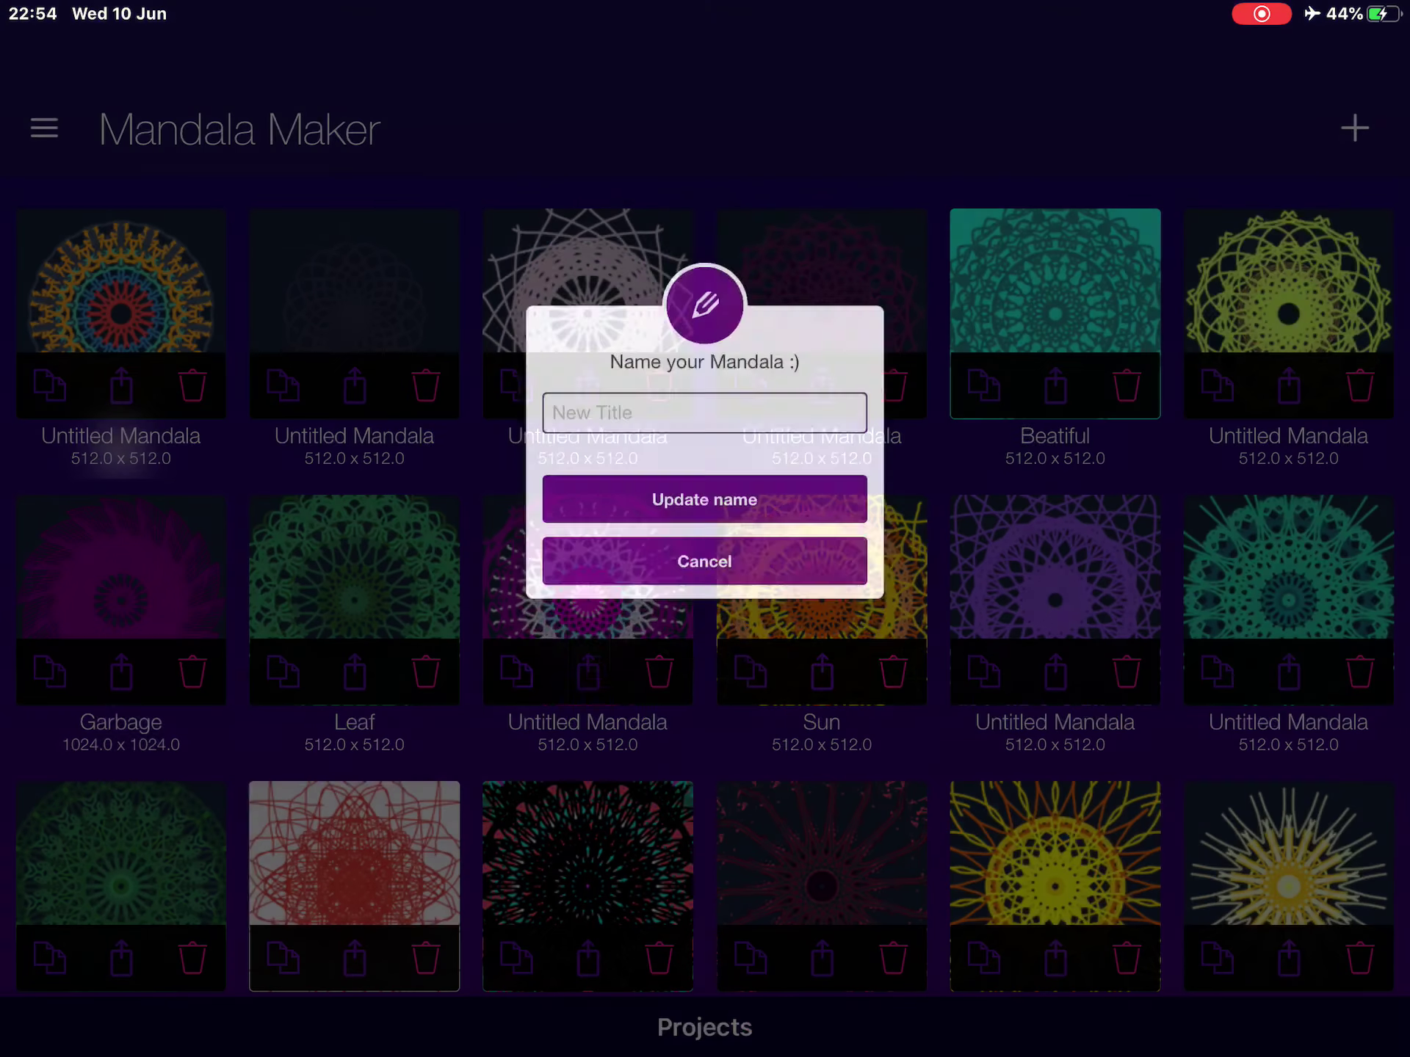
click(706, 309)
text(T)
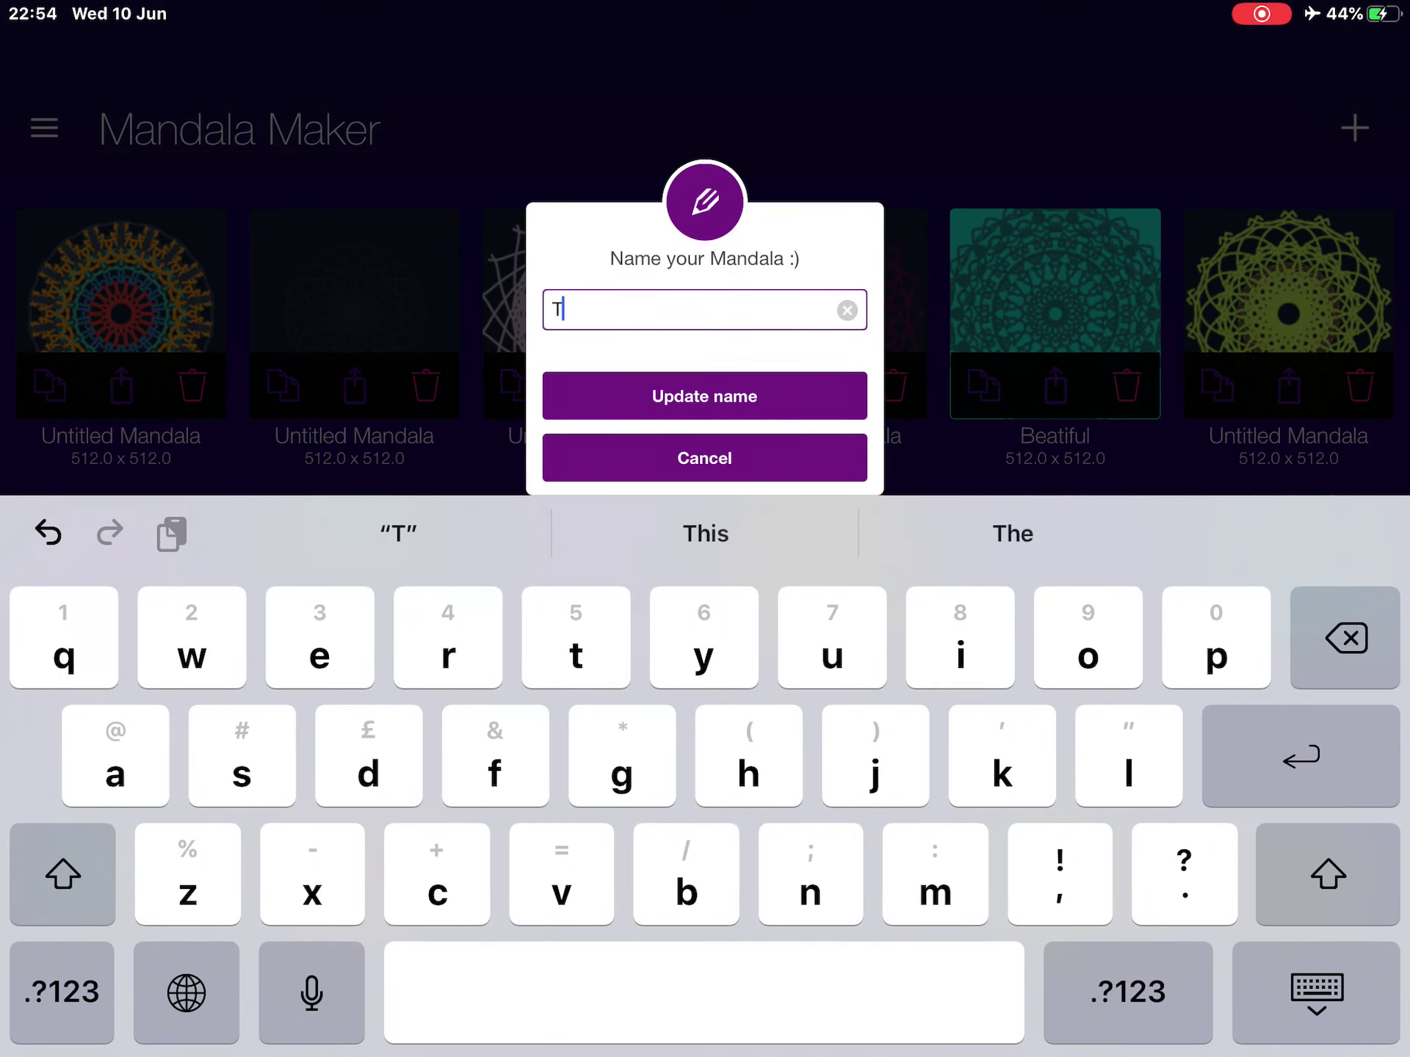
text(ropi)
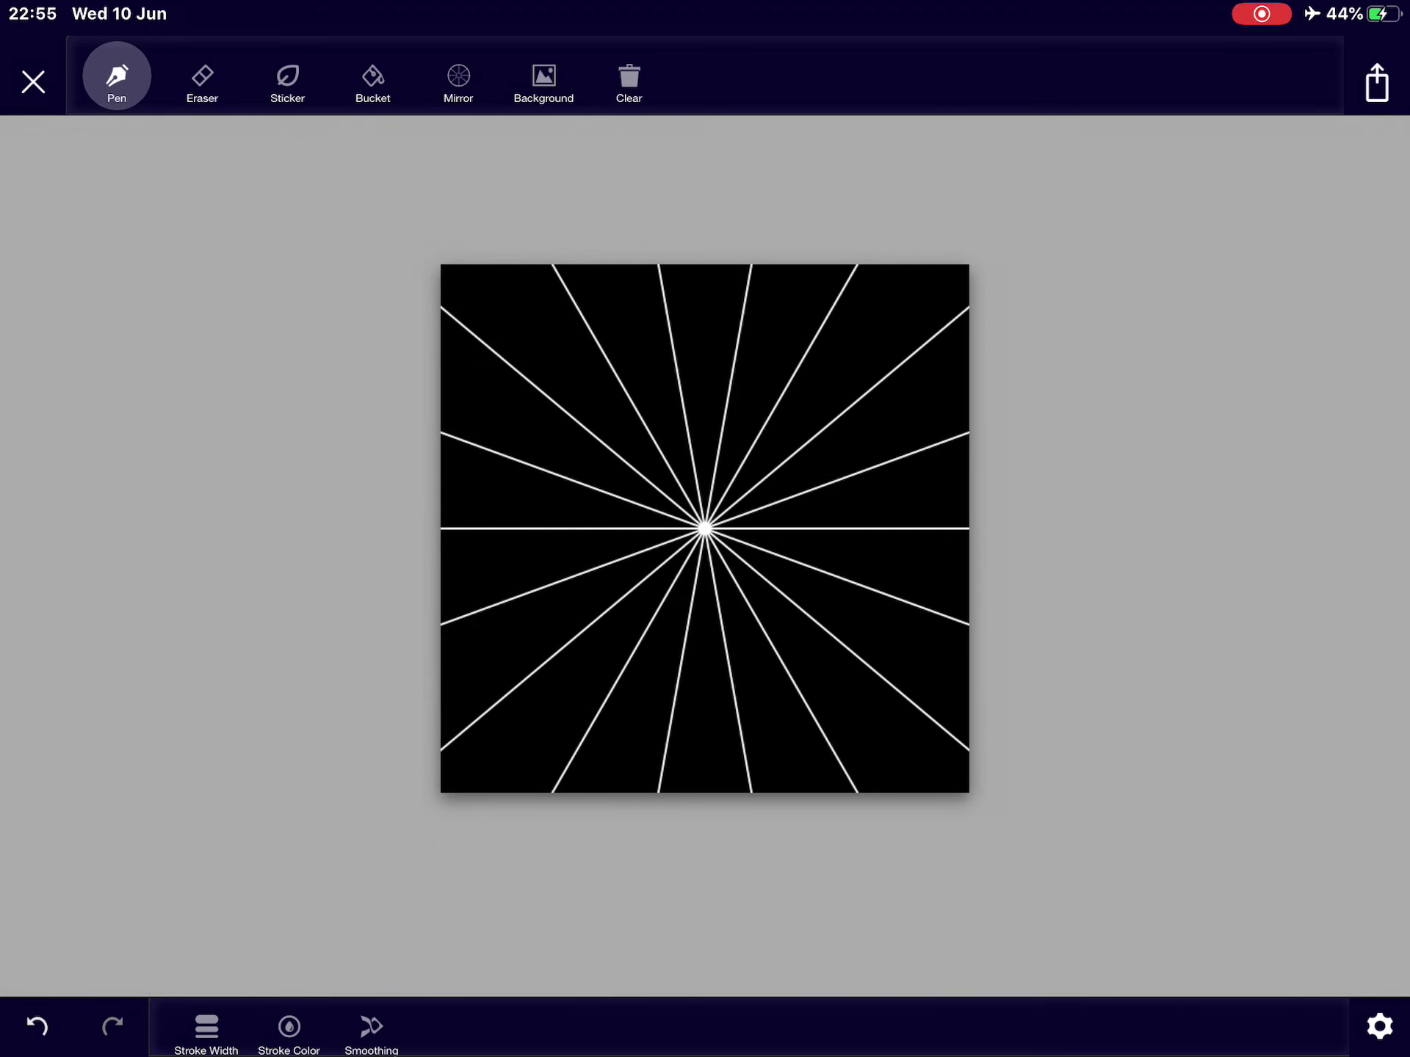
Step: Set the pen stroke colour to pure white, with R, G and B at 255
click(289, 1030)
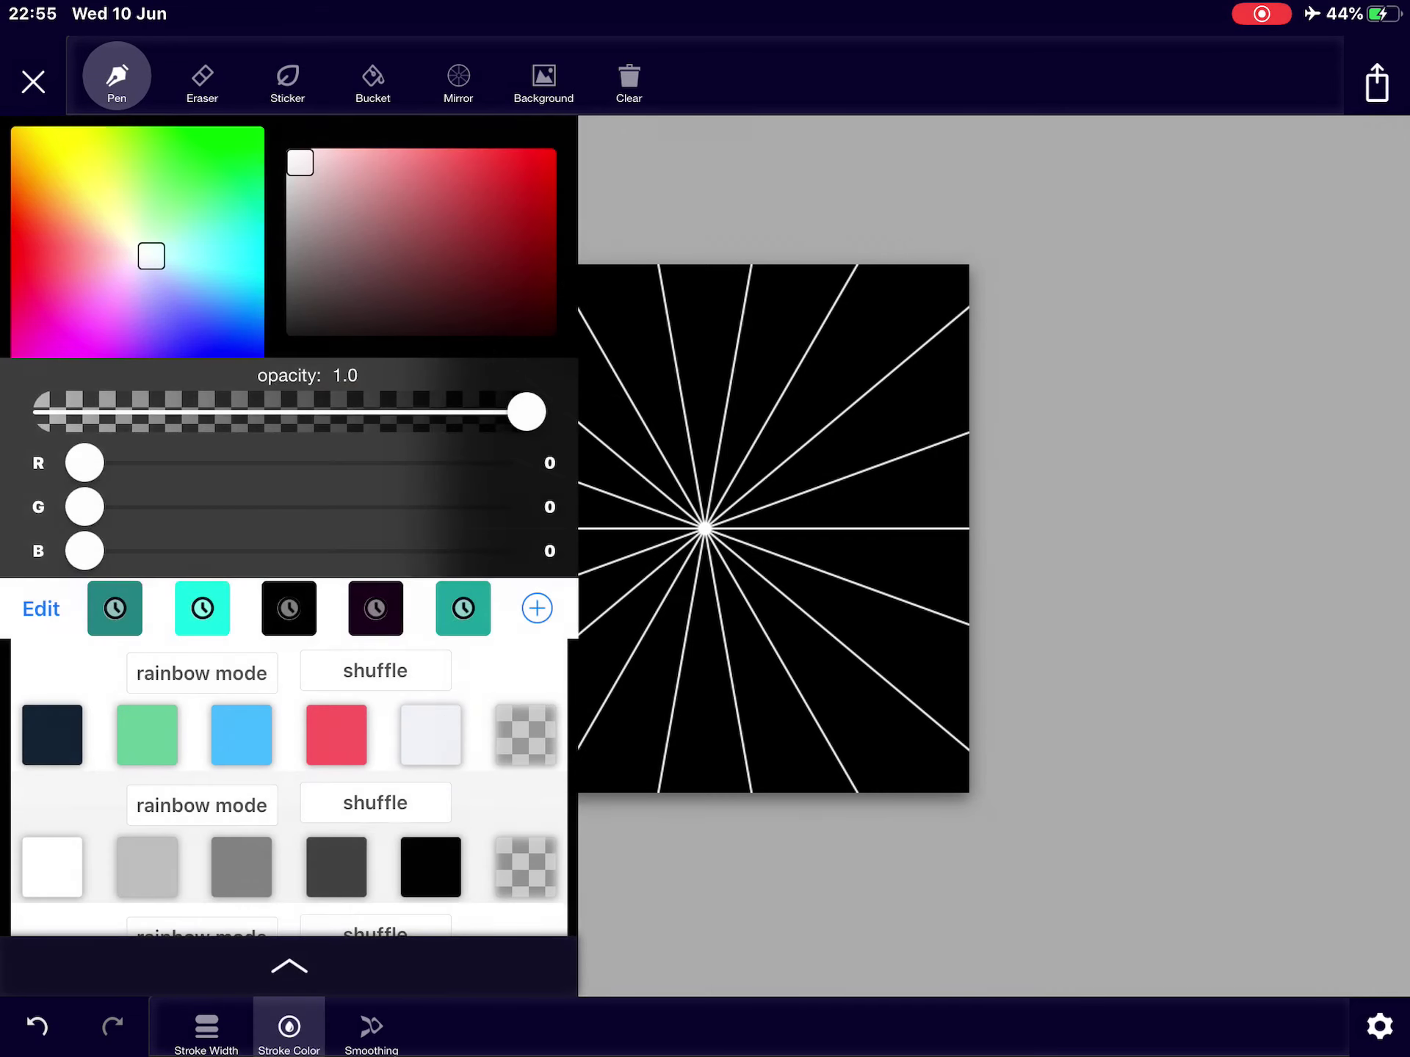
drag(85, 551, 493, 551)
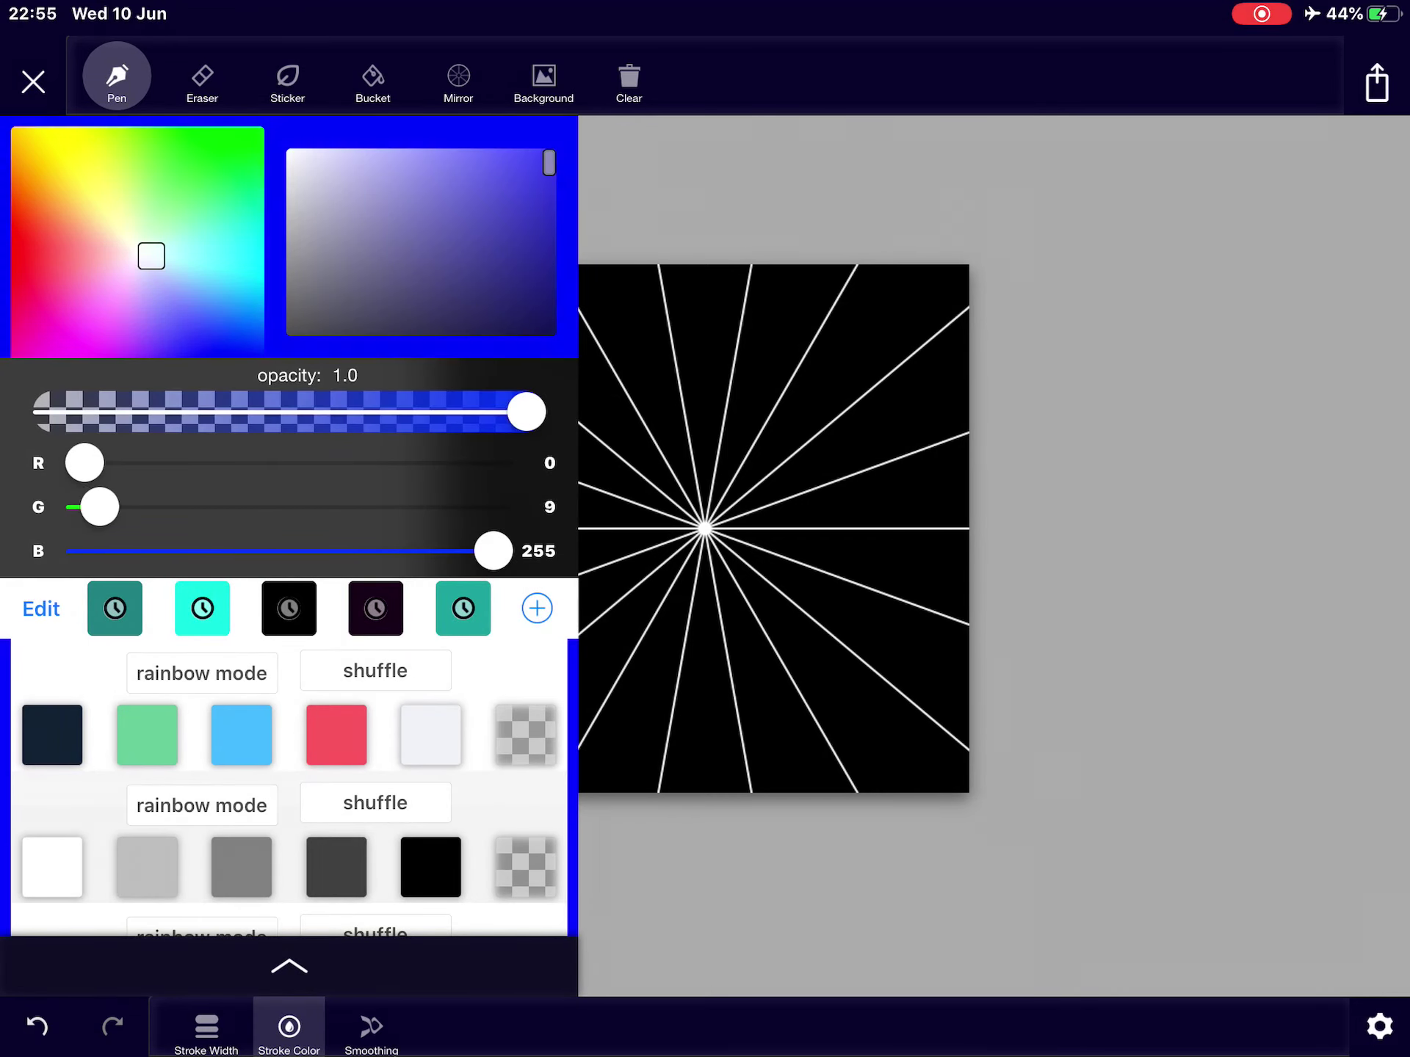
drag(99, 506, 494, 507)
drag(86, 462, 494, 463)
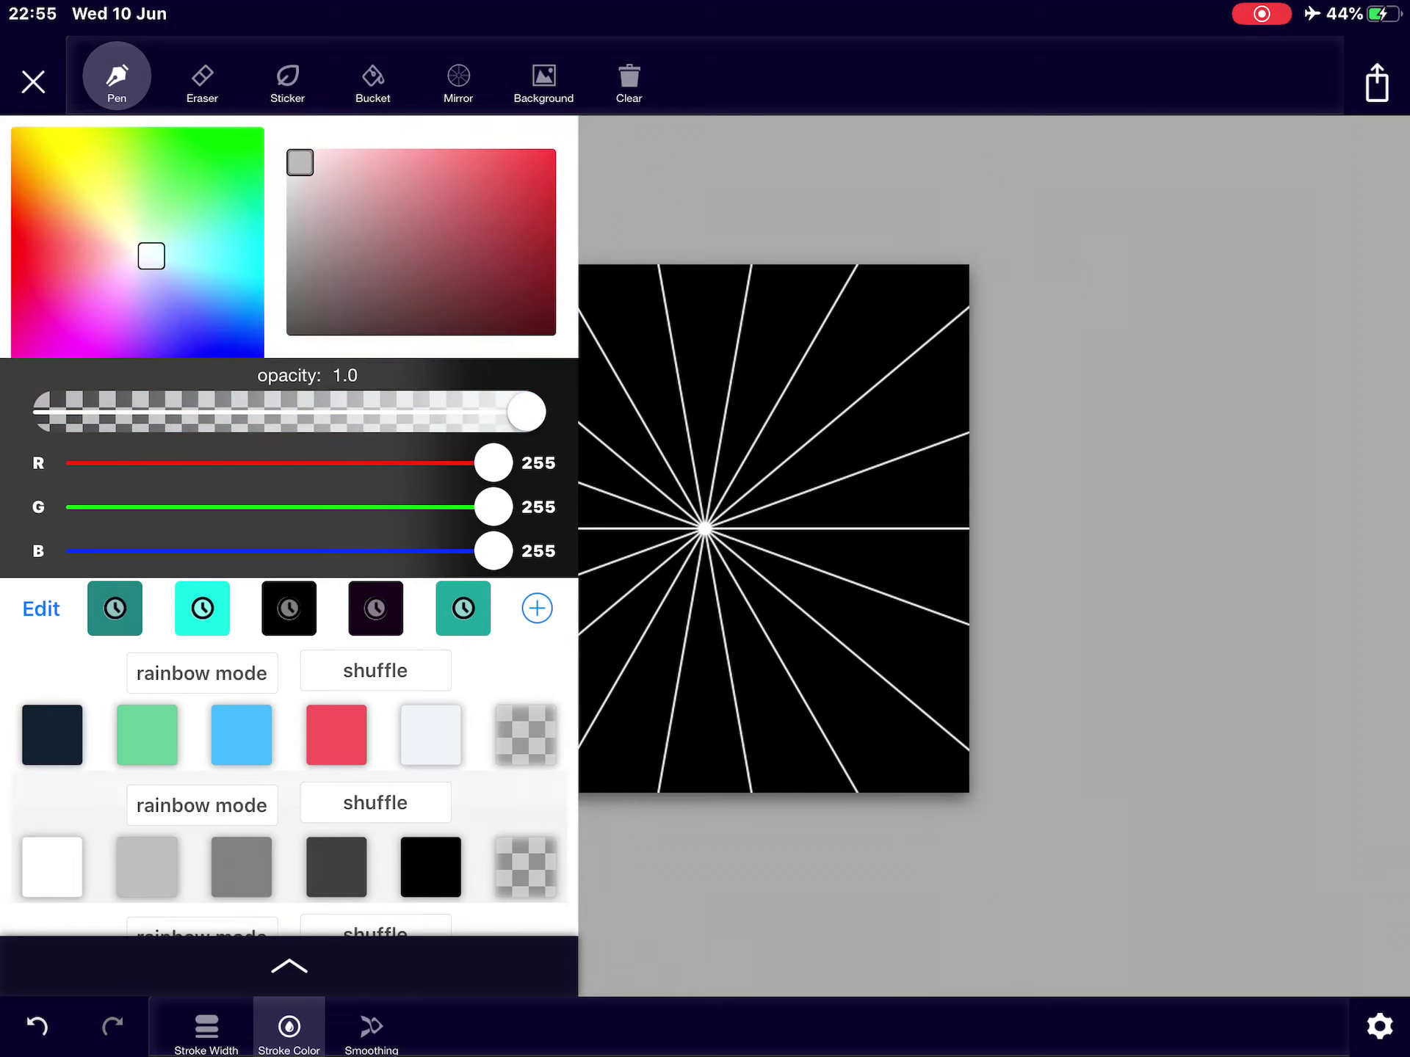
click(290, 1026)
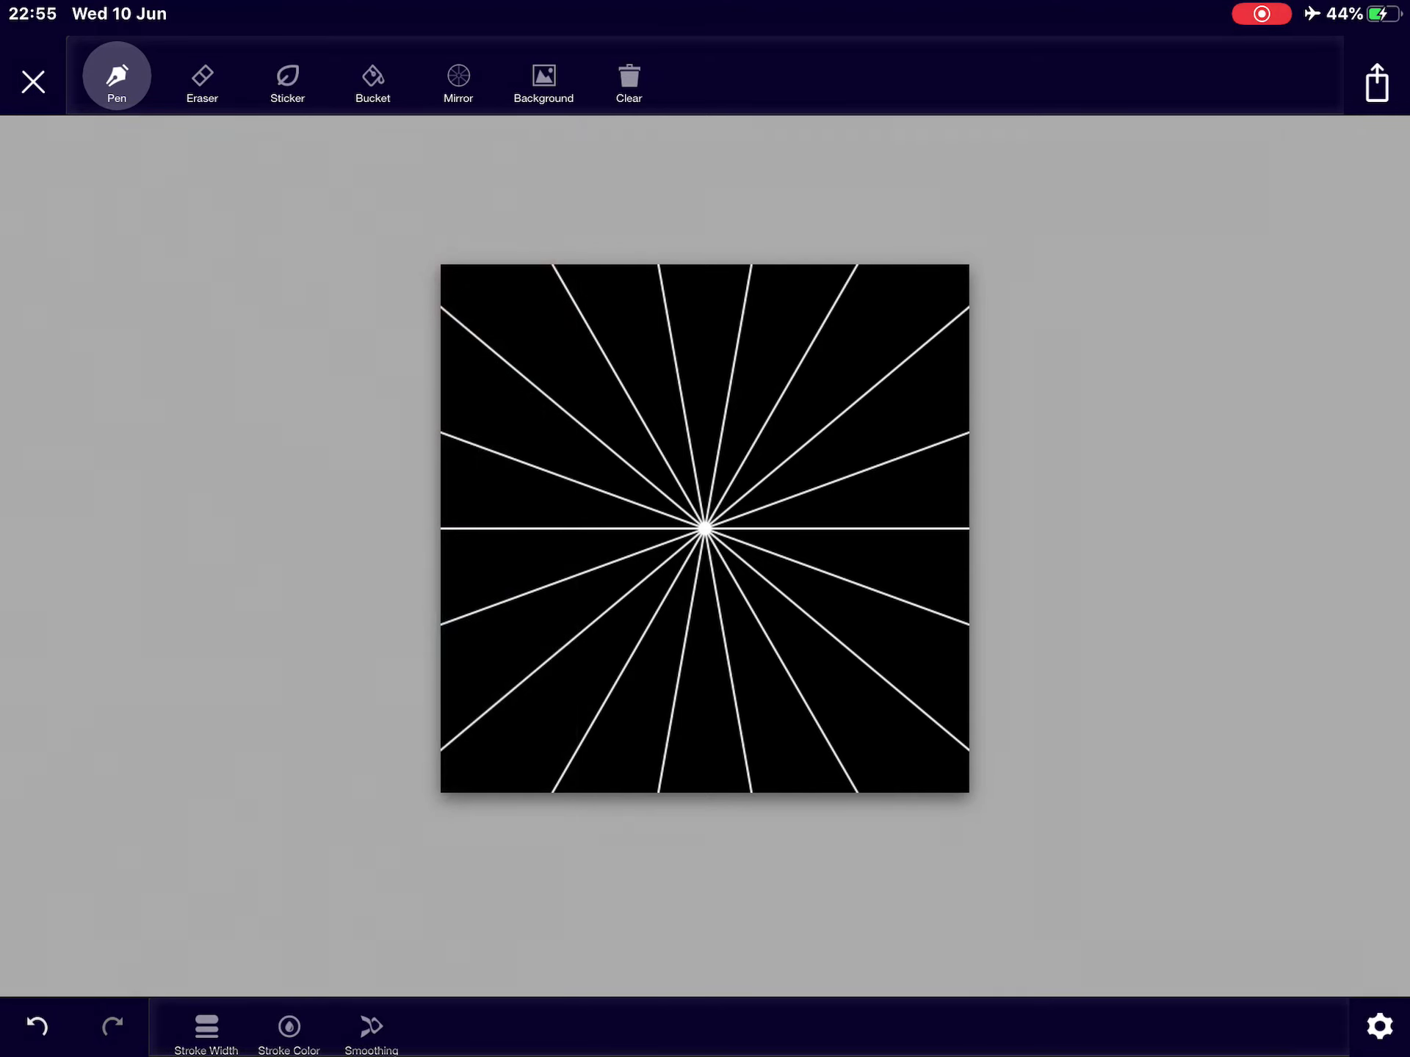
Step: Draw mirrored white lace, edge-reaching white strokes and white centre petals
mouse_move(705, 530)
mouse_down()
mouse_move(816, 518)
mouse_move(898, 474)
mouse_move(904, 572)
mouse_up()
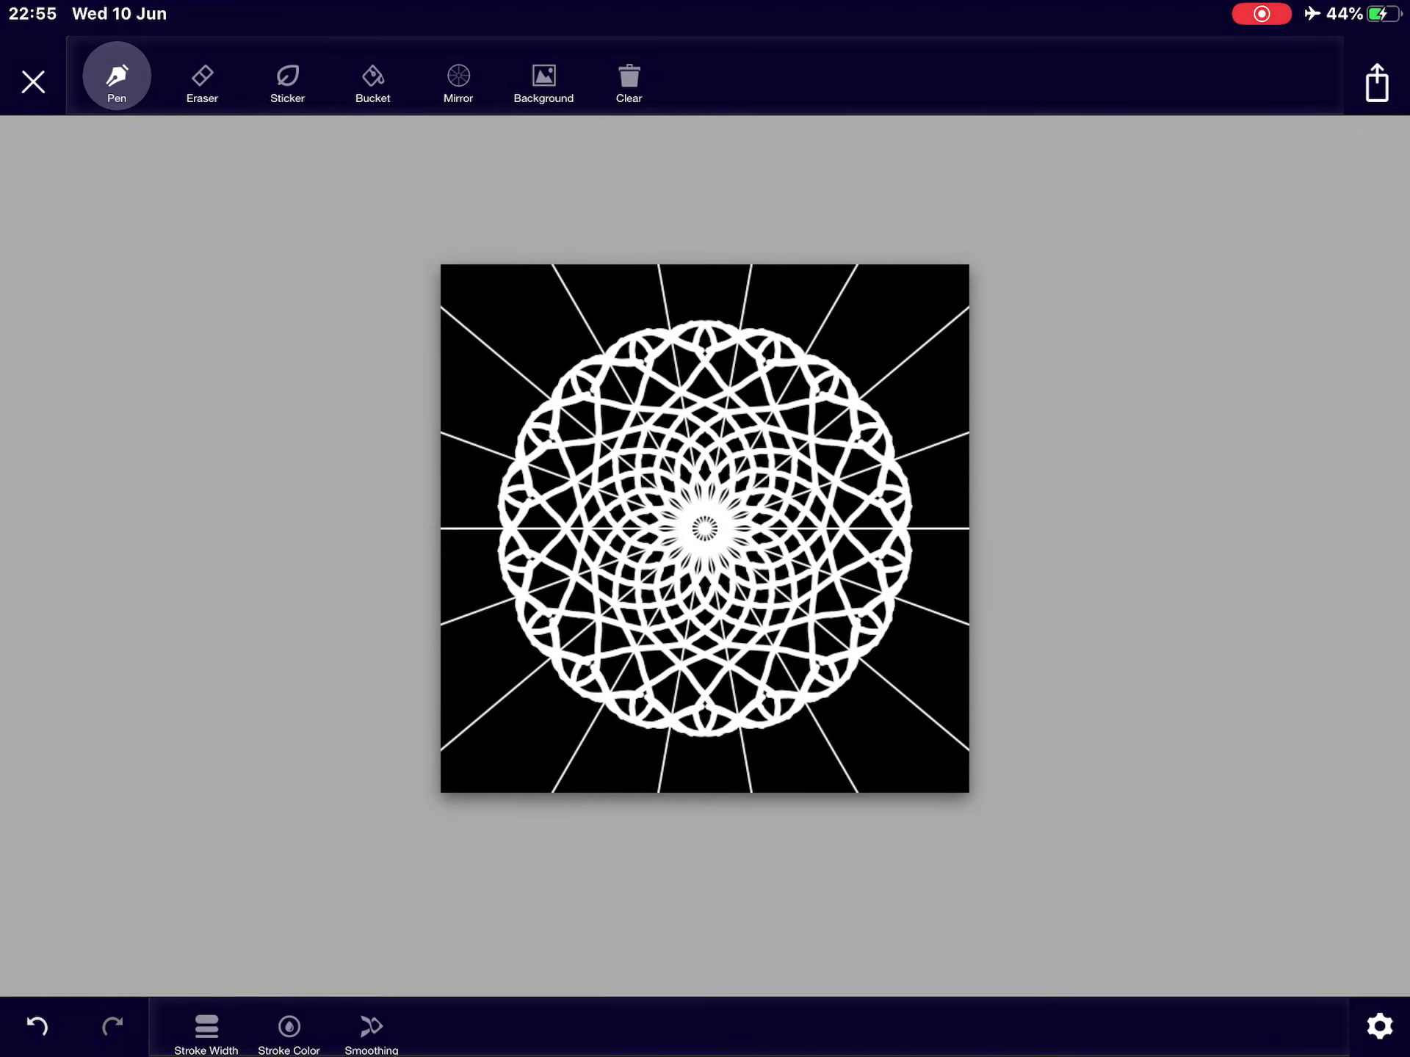
drag(821, 292, 948, 453)
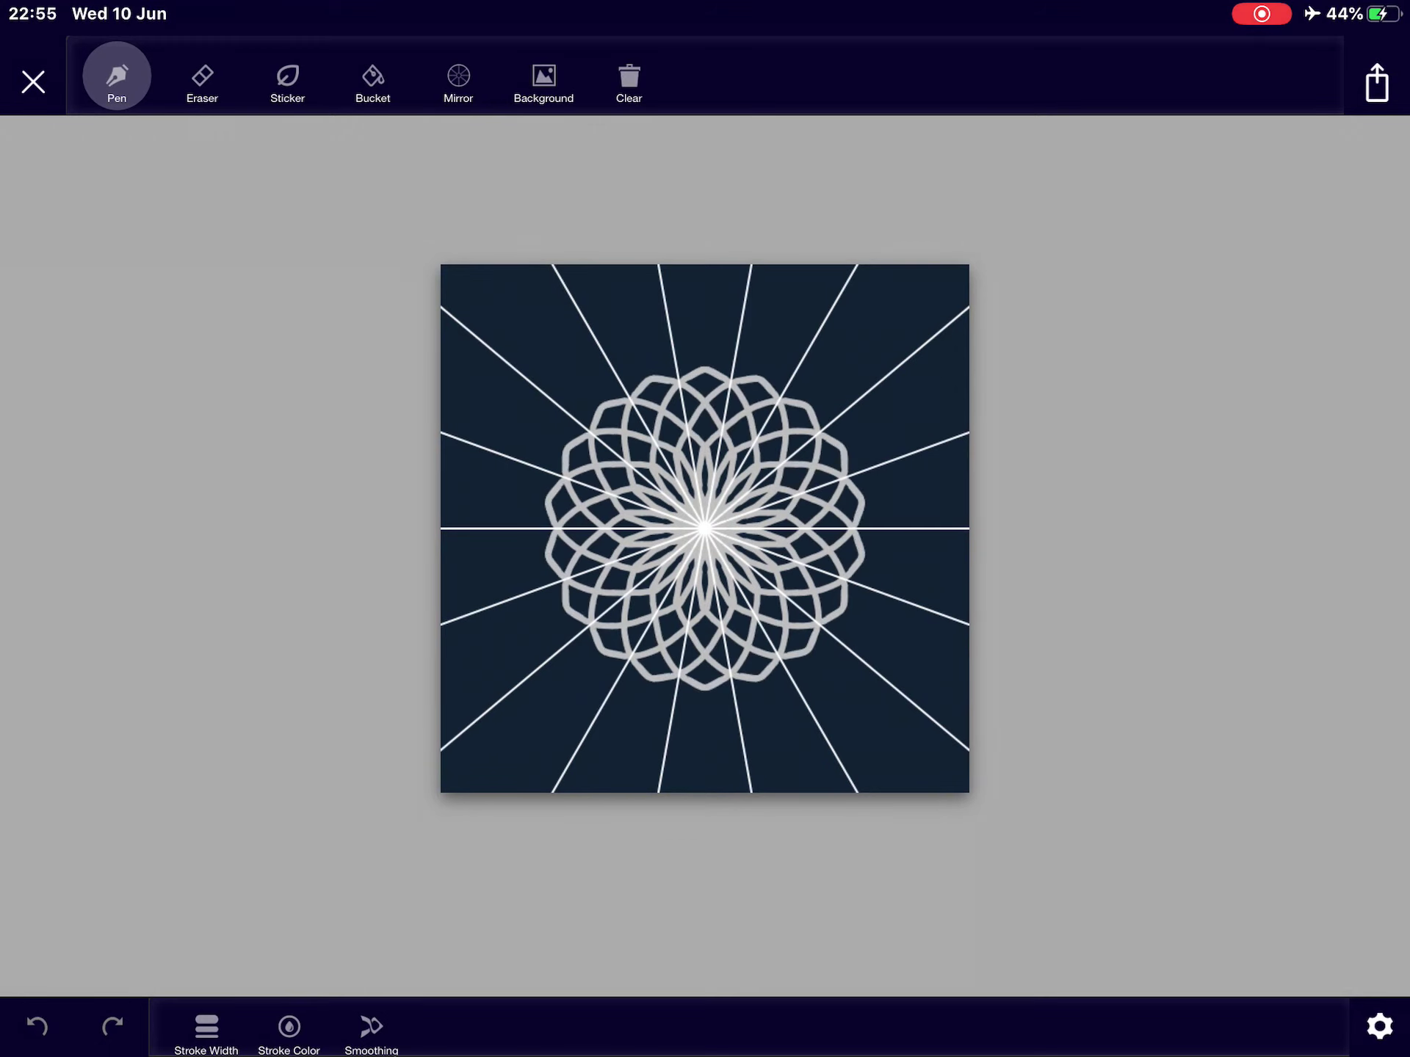
drag(705, 528, 815, 529)
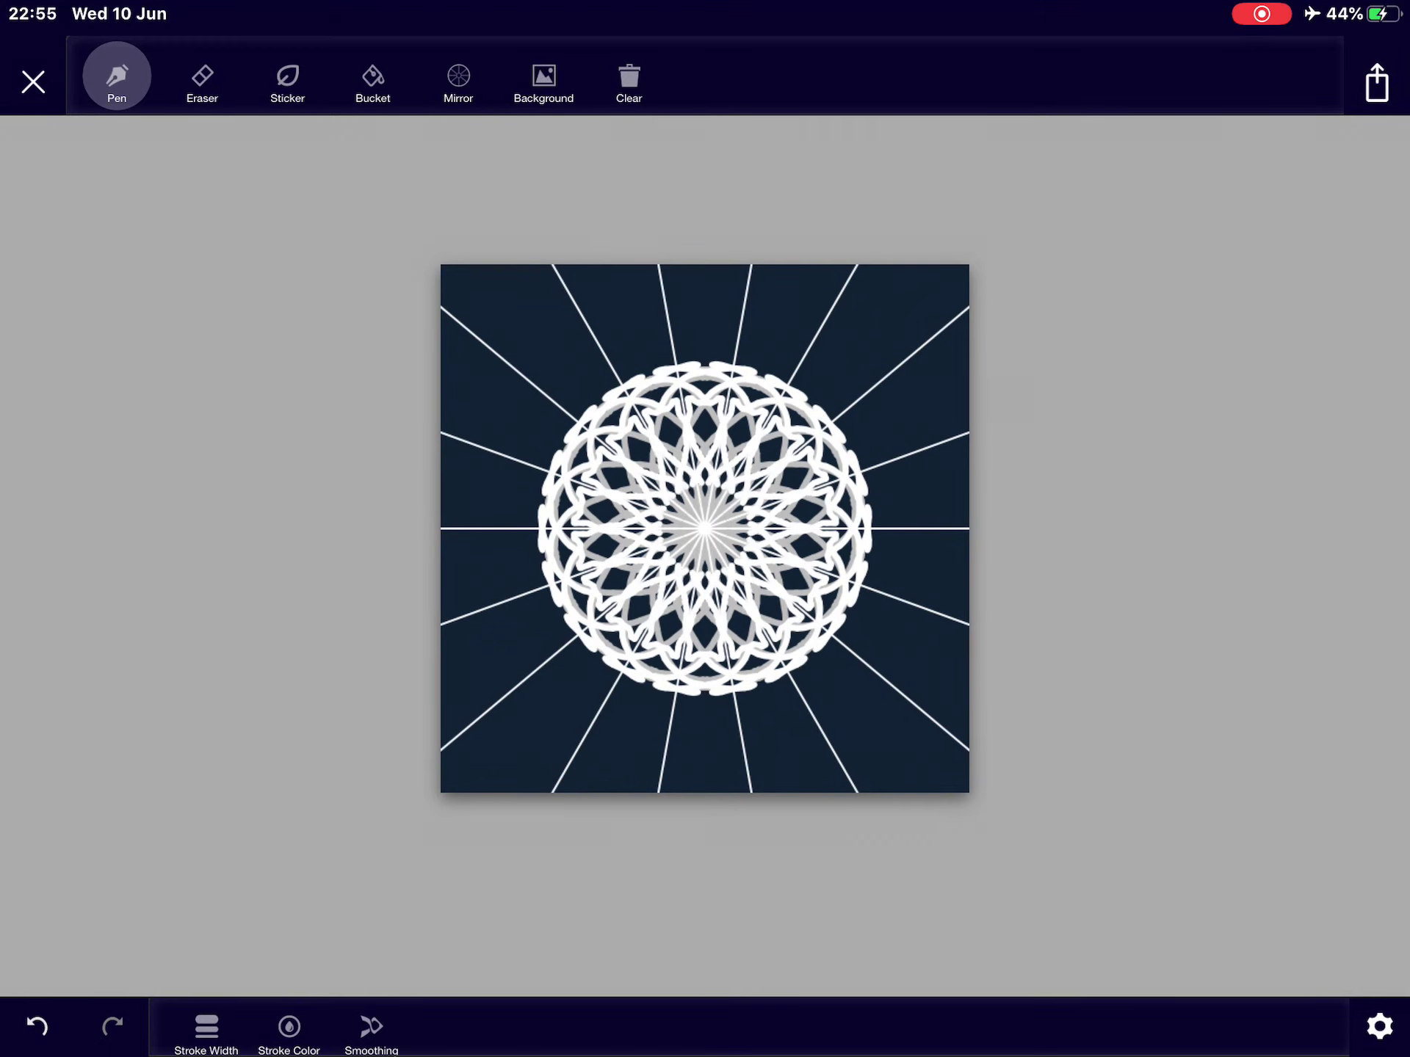
Step: Add grey braided rings and spiky loops plus black lattice, then return to Projects
drag(705, 303, 821, 330)
drag(672, 331, 573, 408)
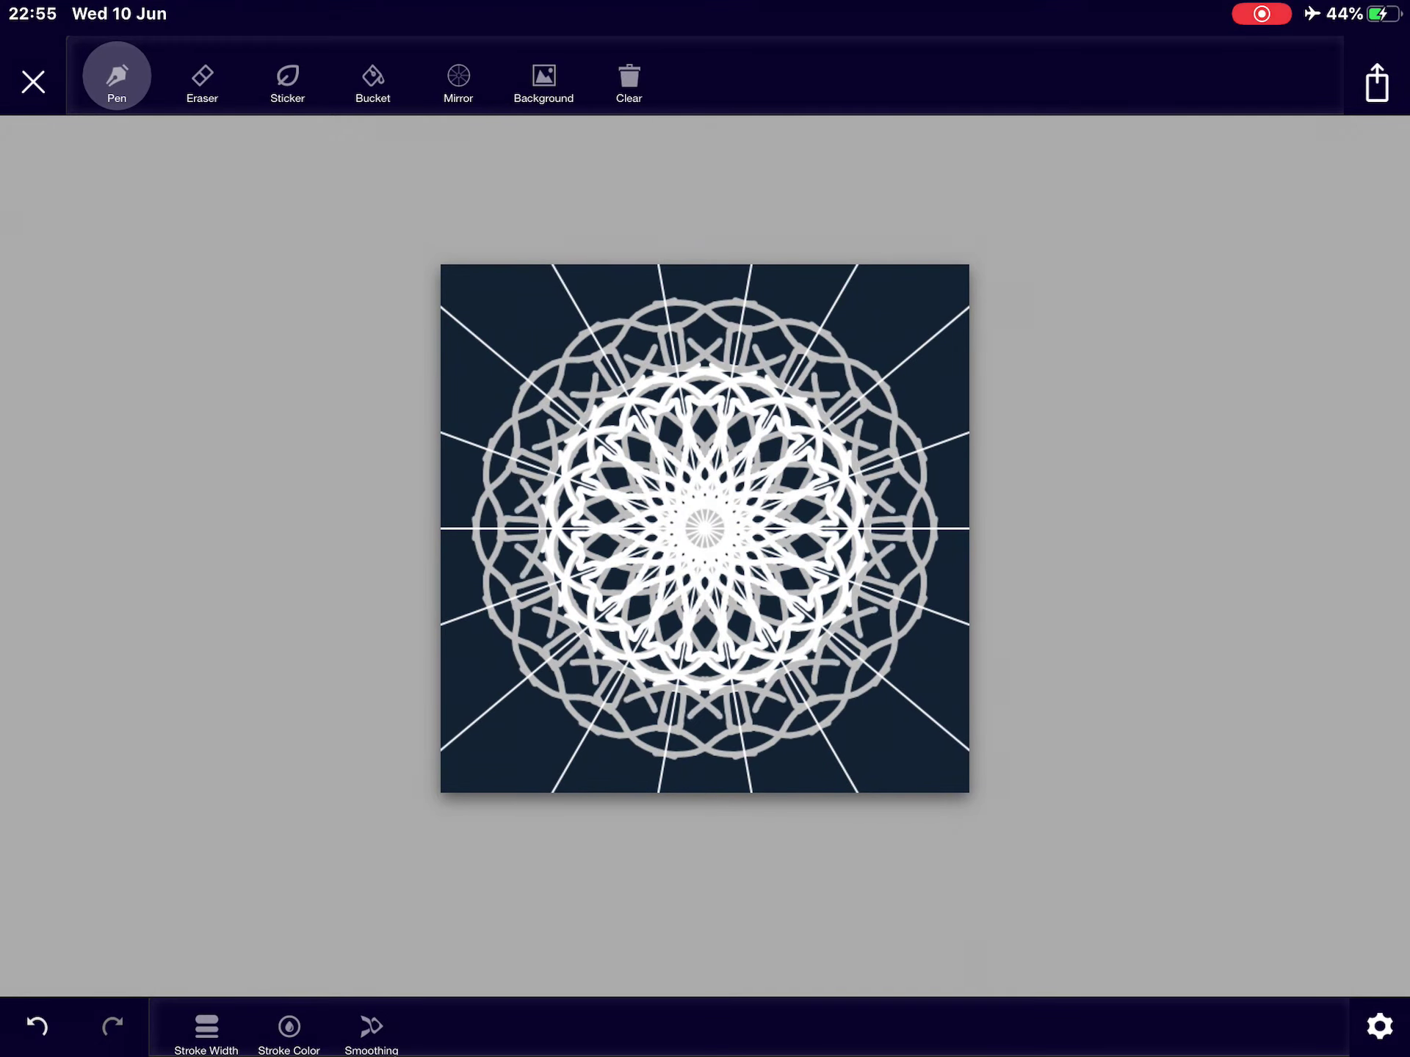
drag(678, 314, 463, 552)
mouse_move(744, 310)
mouse_down()
mouse_move(613, 364)
mouse_move(694, 507)
mouse_up()
click(33, 81)
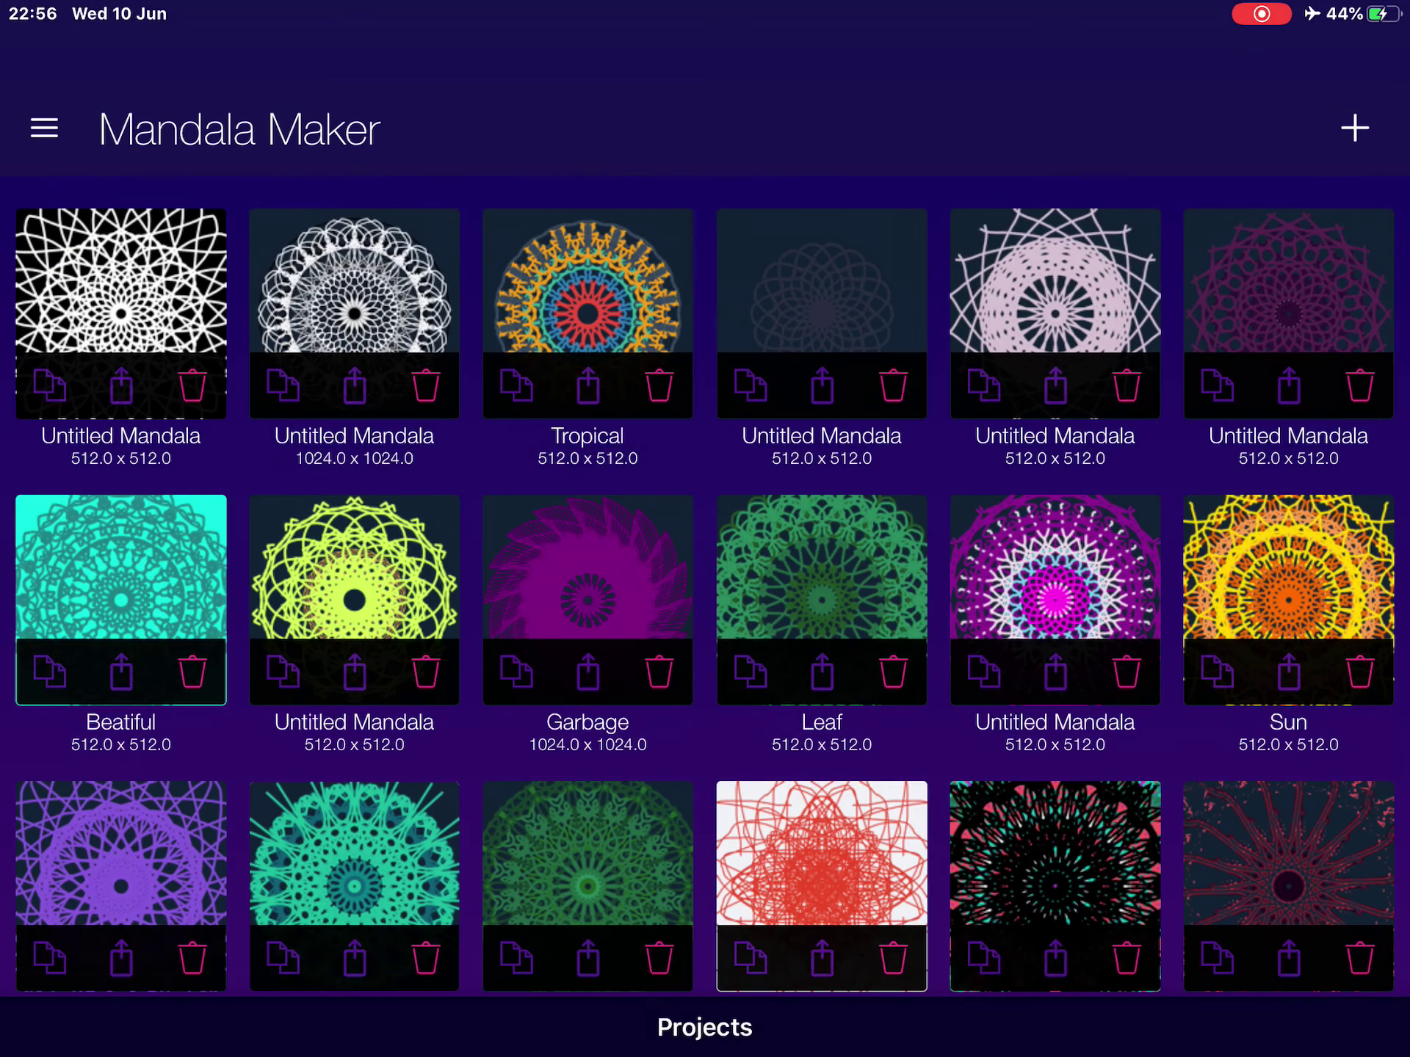
Step: Create a new blank mirrored mandala canvas
click(1354, 128)
click(705, 576)
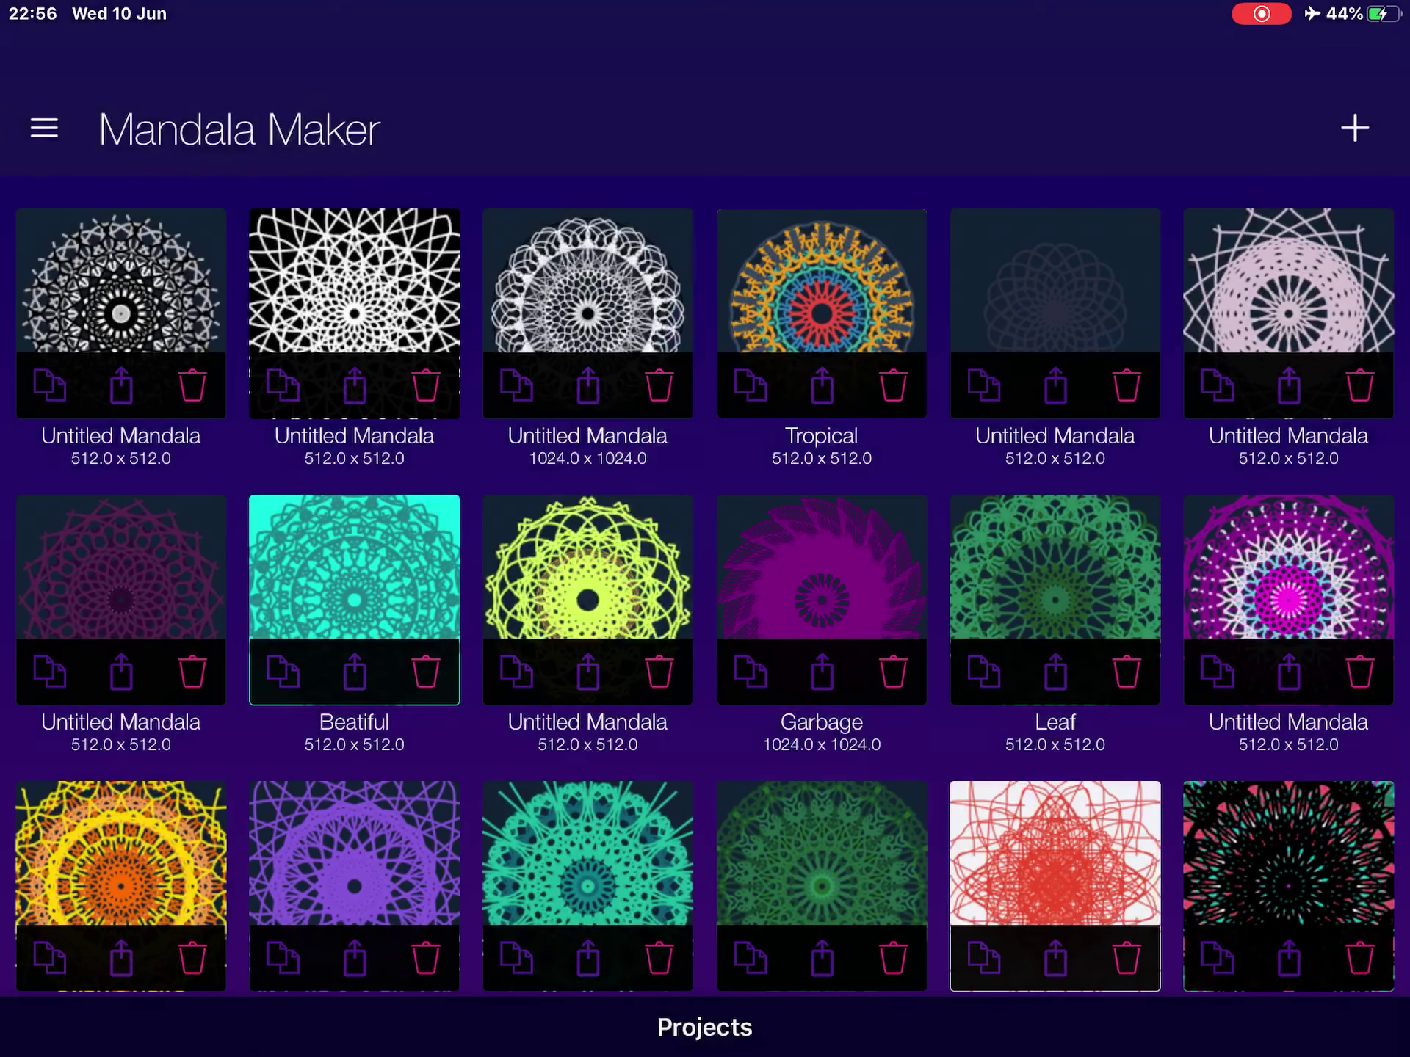
click(705, 530)
Step: Draw cyan lattice, petals and loops with a purple ring, arches and radial centre strokes
mouse_move(705, 529)
mouse_down()
mouse_move(706, 639)
mouse_move(772, 683)
mouse_move(704, 738)
mouse_move(904, 595)
mouse_up()
mouse_move(584, 727)
mouse_down()
mouse_move(475, 595)
mouse_move(617, 727)
mouse_up()
drag(650, 331, 705, 375)
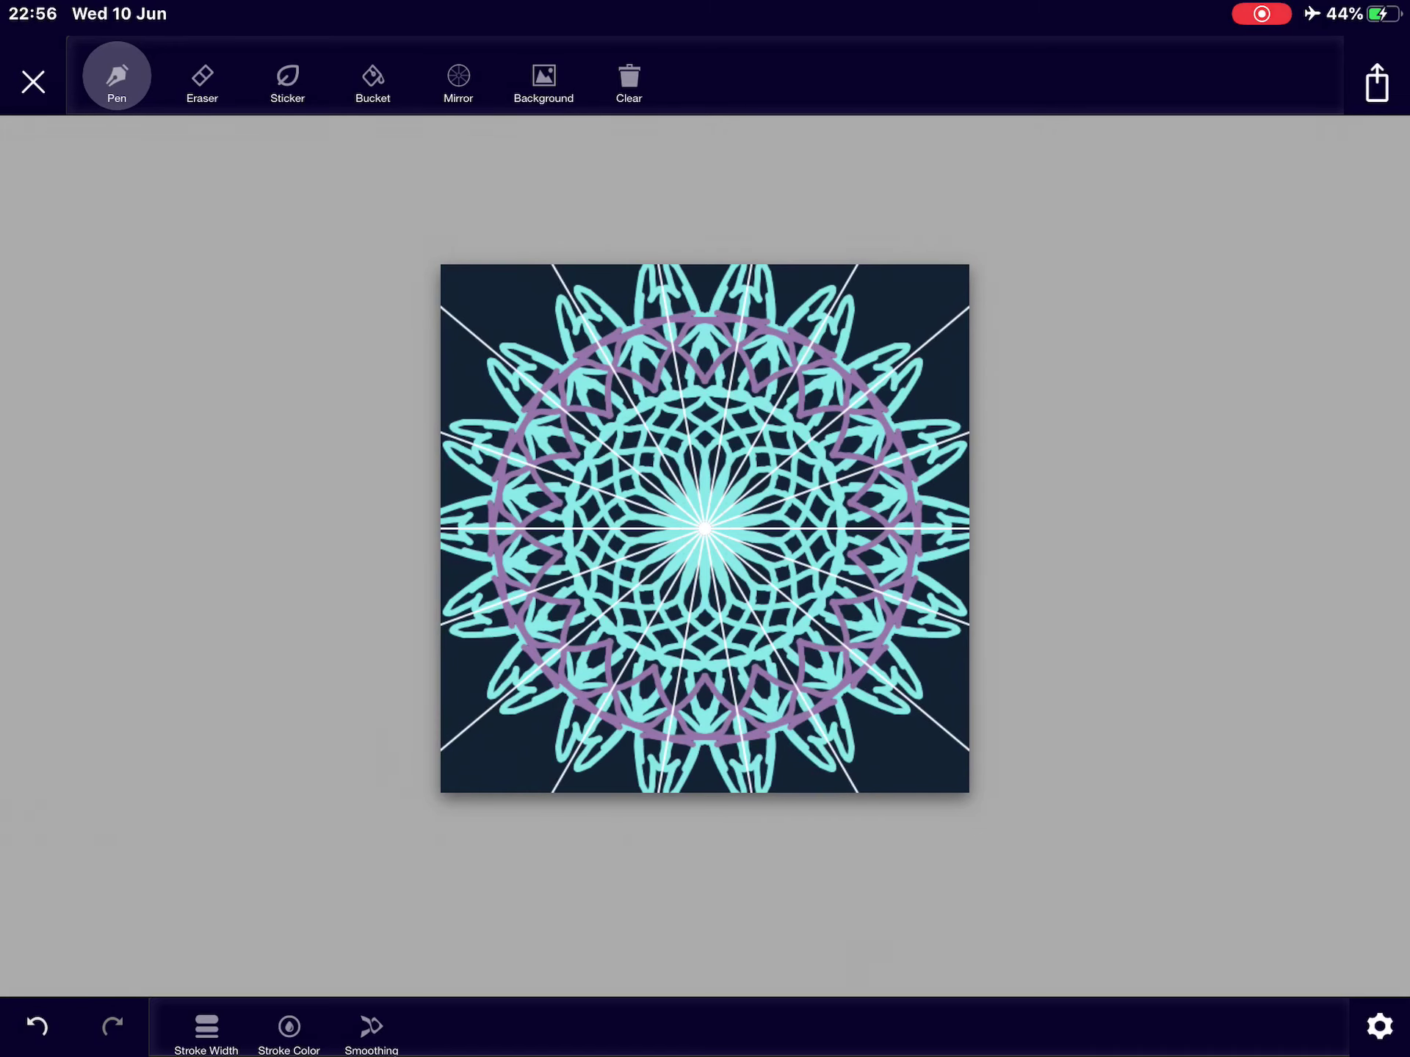
mouse_move(528, 386)
mouse_down()
mouse_move(617, 286)
mouse_move(550, 407)
mouse_up()
drag(859, 529, 678, 374)
drag(705, 529, 771, 397)
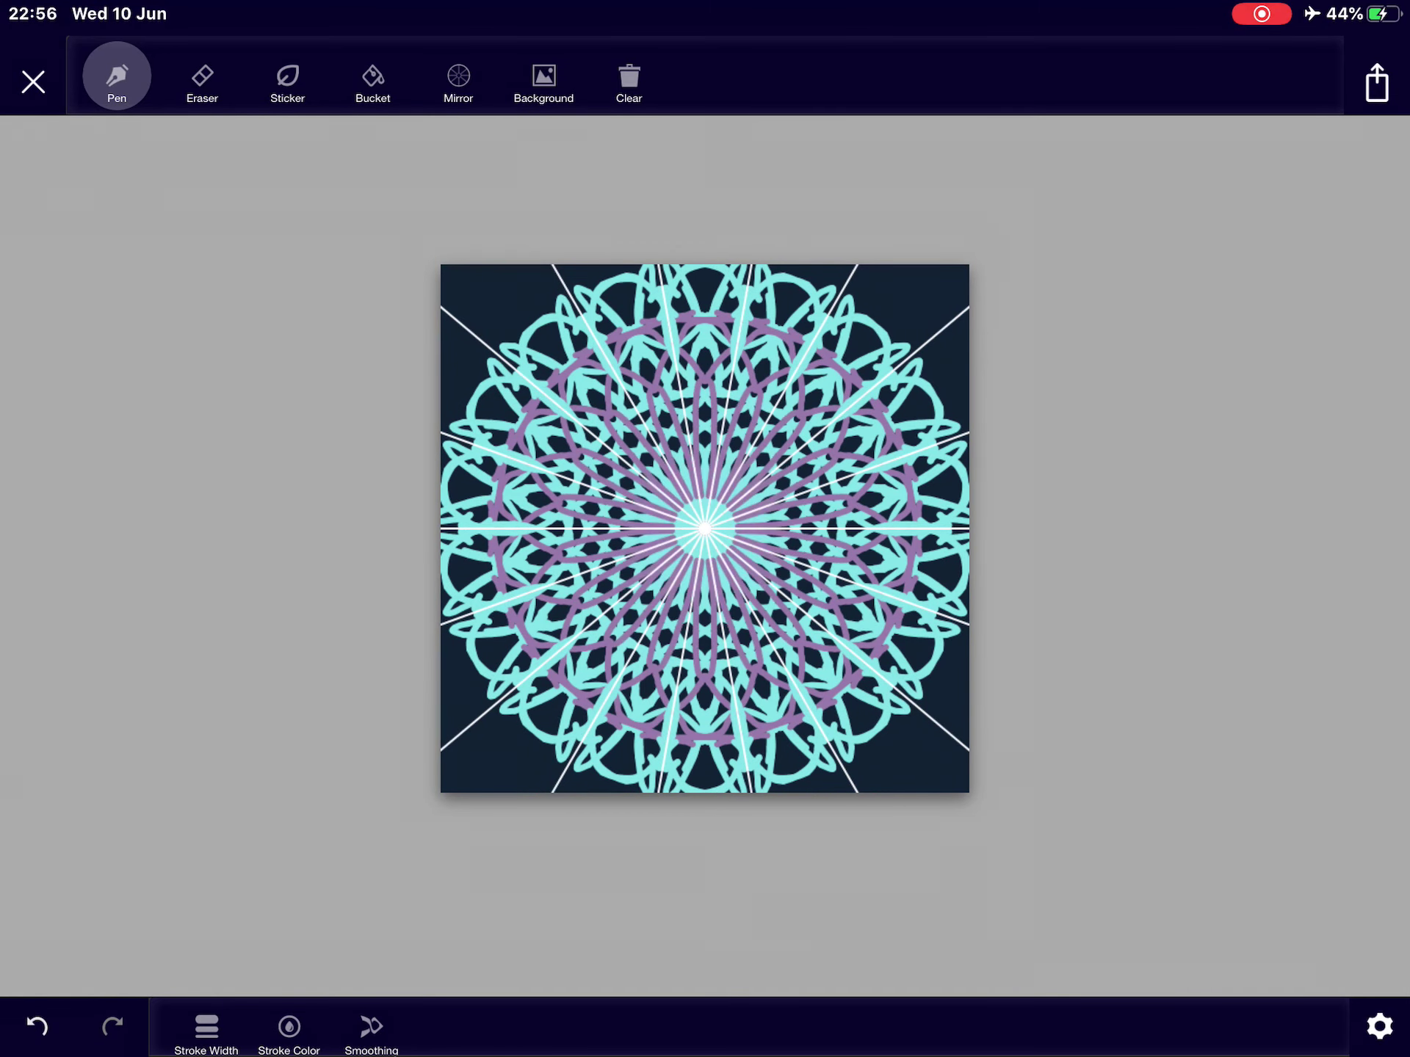
Step: Start over on an empty canvas and draw a small green burst at the centre
click(705, 529)
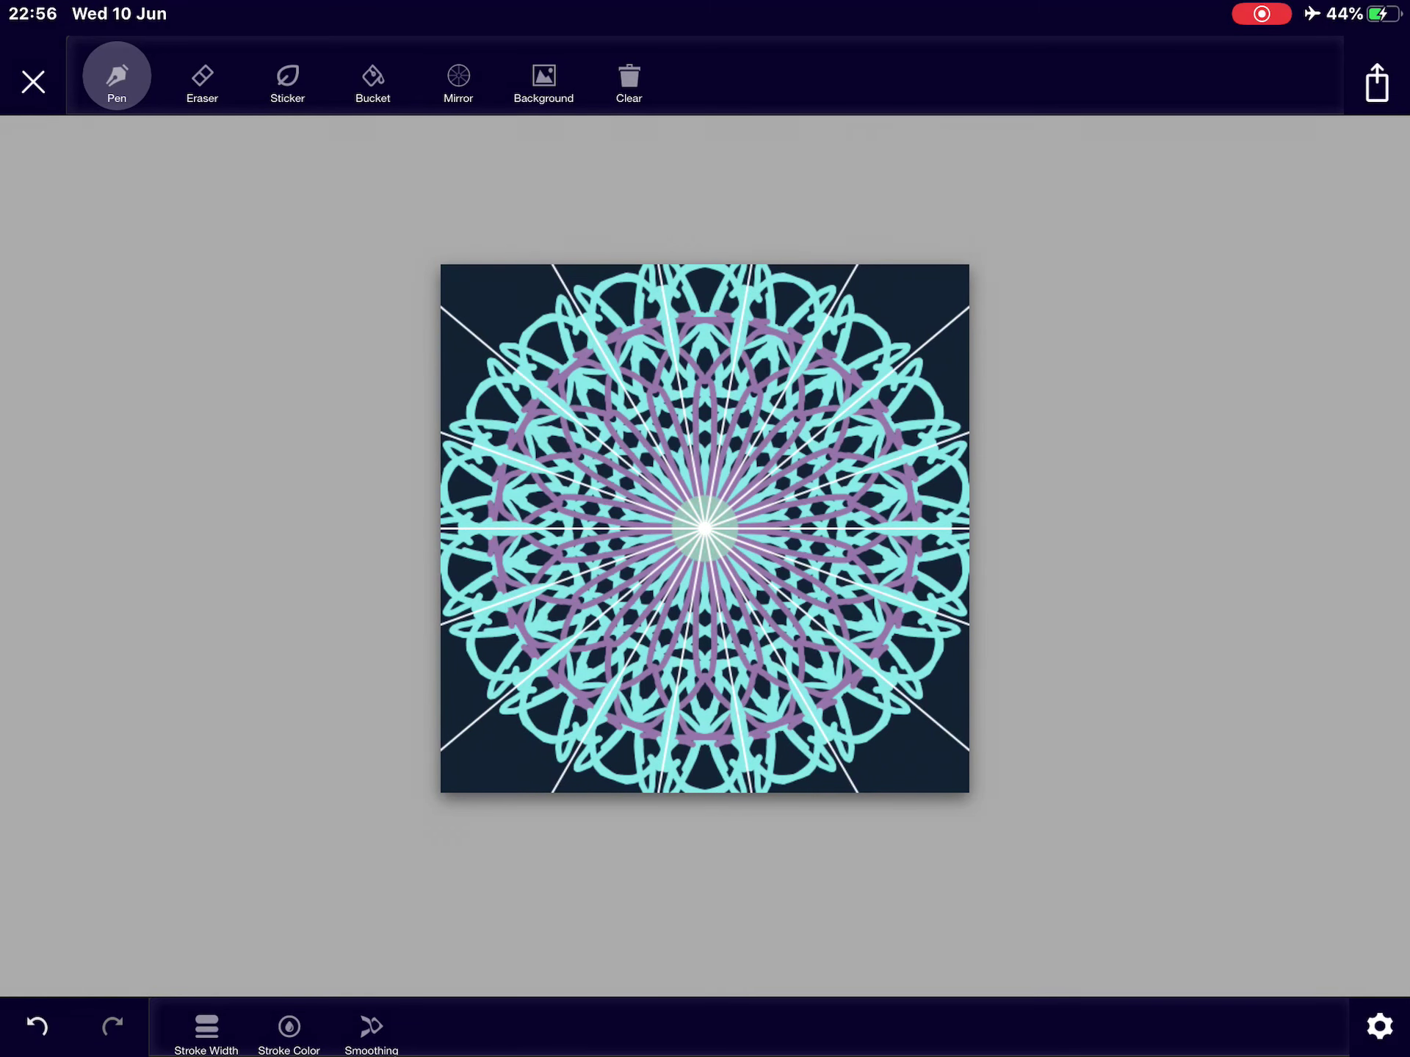
click(629, 79)
mouse_move(705, 507)
mouse_down()
mouse_move(706, 482)
mouse_move(802, 529)
mouse_move(786, 516)
mouse_up()
Step: Draw a green zigzag ring, then magenta spokes, a dashed ring and a large lace ring
mouse_move(727, 596)
mouse_down()
mouse_move(660, 474)
mouse_move(728, 496)
mouse_move(771, 463)
mouse_up()
drag(628, 474, 601, 529)
mouse_move(683, 416)
mouse_down()
mouse_move(766, 429)
mouse_move(622, 419)
mouse_move(589, 392)
mouse_up()
drag(793, 353, 892, 529)
drag(540, 518, 623, 667)
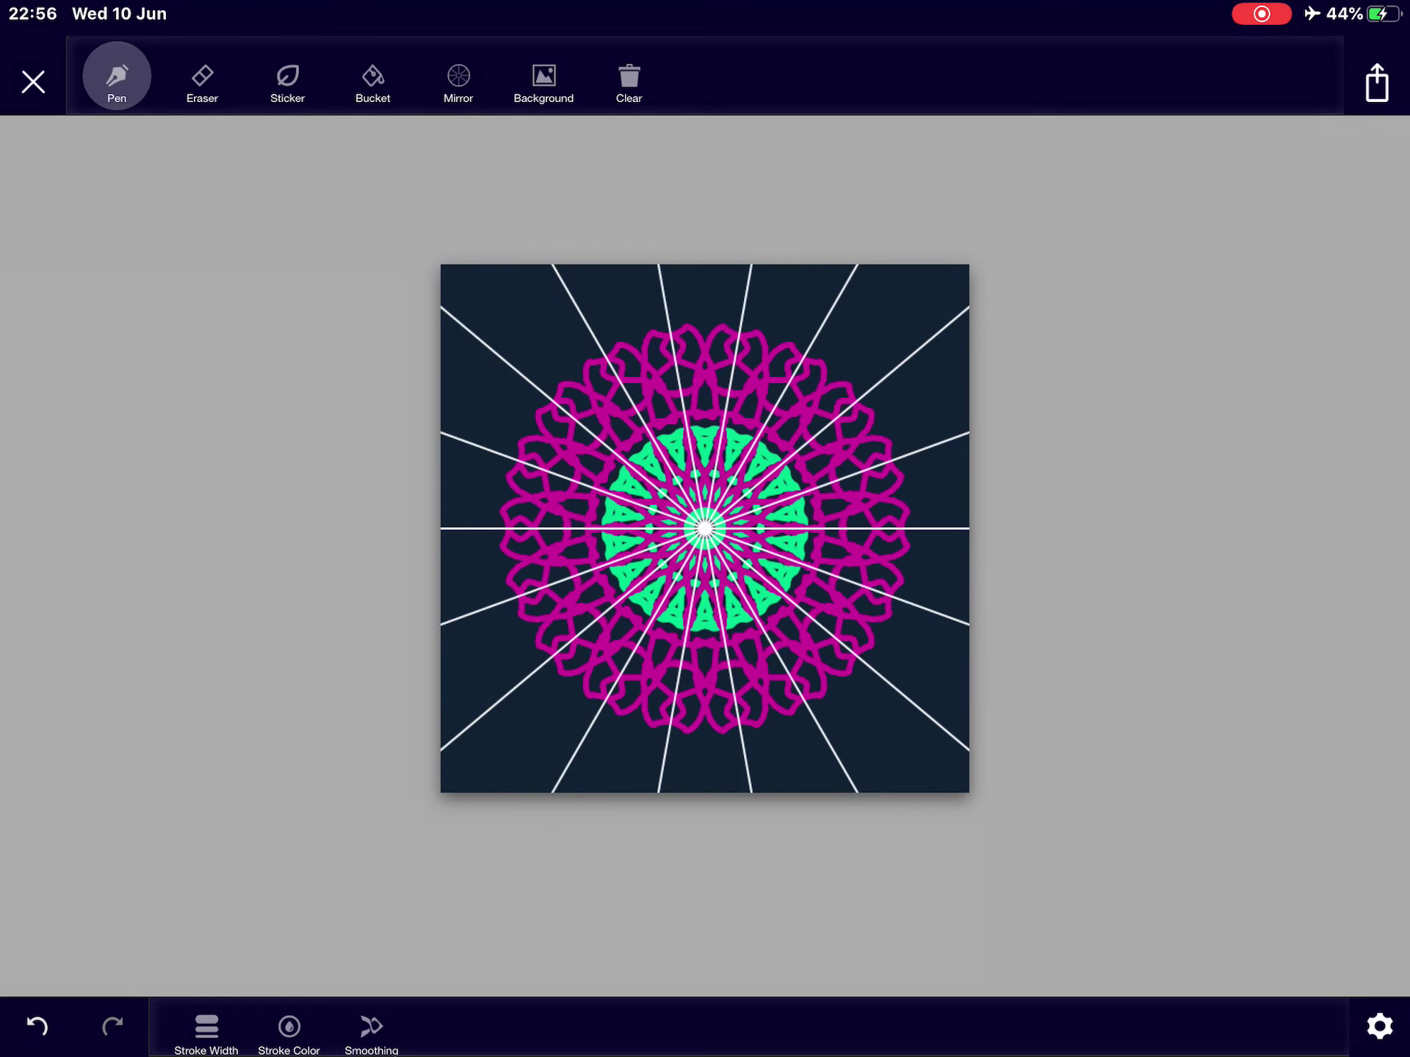
Step: Add a thick bumpy cyan ring and dense yellow lattice and loops, then return to Projects
mouse_move(921, 494)
mouse_down()
mouse_move(922, 564)
mouse_move(880, 381)
mouse_up()
drag(907, 534, 907, 558)
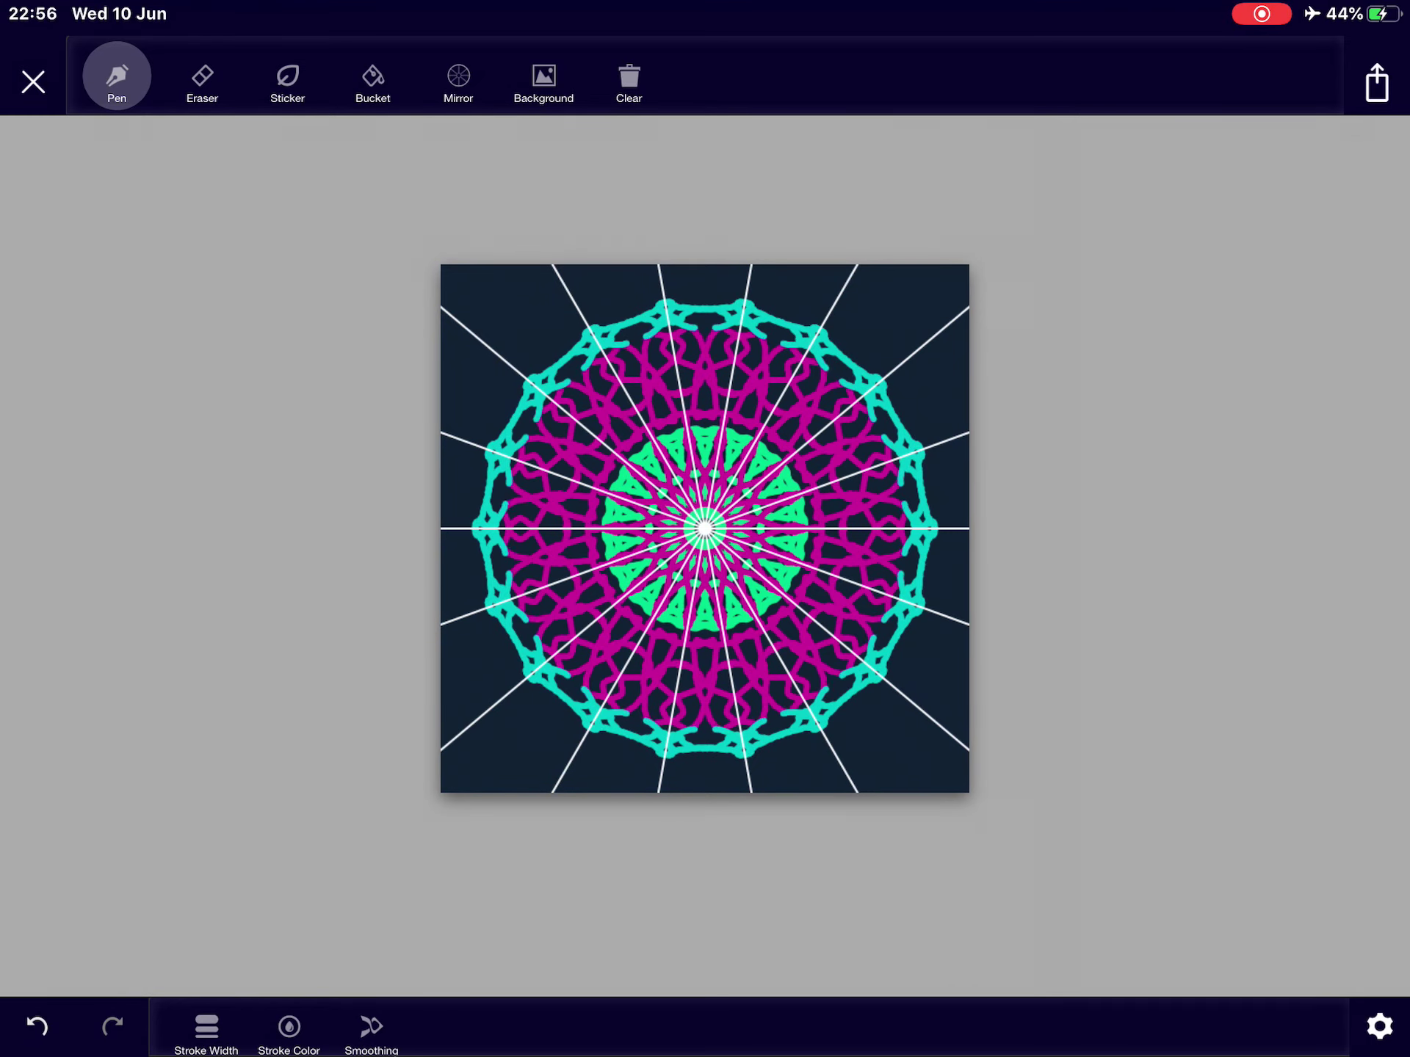
drag(740, 374, 662, 356)
mouse_move(942, 386)
mouse_down()
mouse_move(958, 595)
mouse_move(793, 771)
mouse_up()
drag(462, 400, 620, 292)
mouse_move(935, 529)
mouse_down()
mouse_move(860, 641)
mouse_move(676, 367)
mouse_up()
mouse_move(605, 413)
mouse_down()
mouse_move(661, 456)
mouse_move(704, 530)
mouse_up()
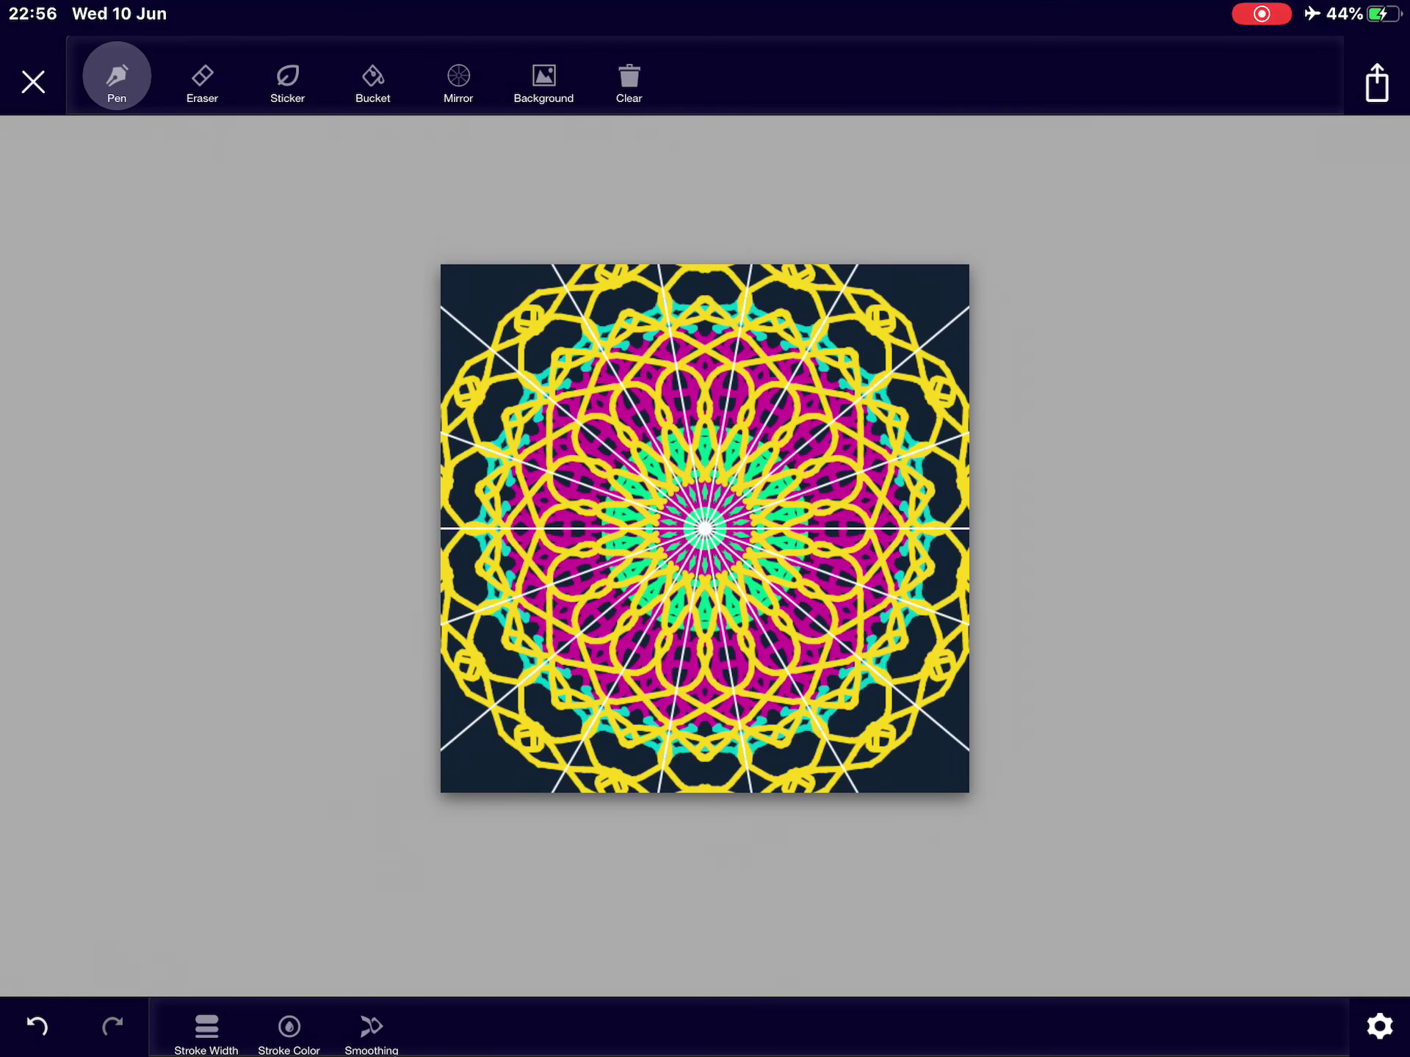
click(34, 81)
scroll(705, 550, down, 3)
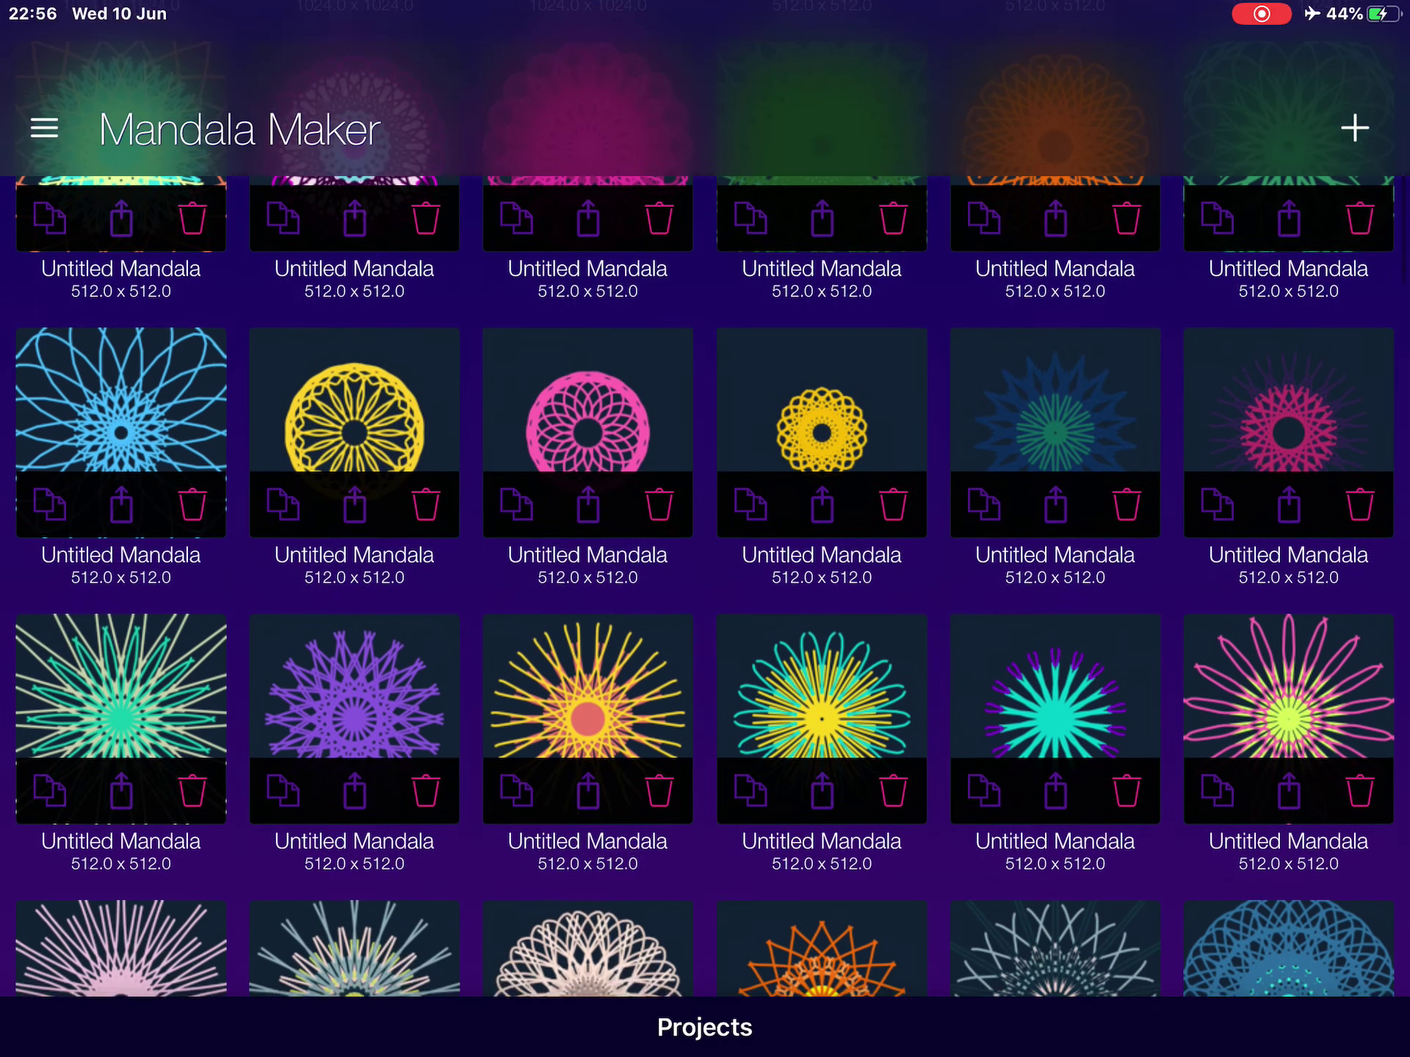
scroll(705, 584, down, 4)
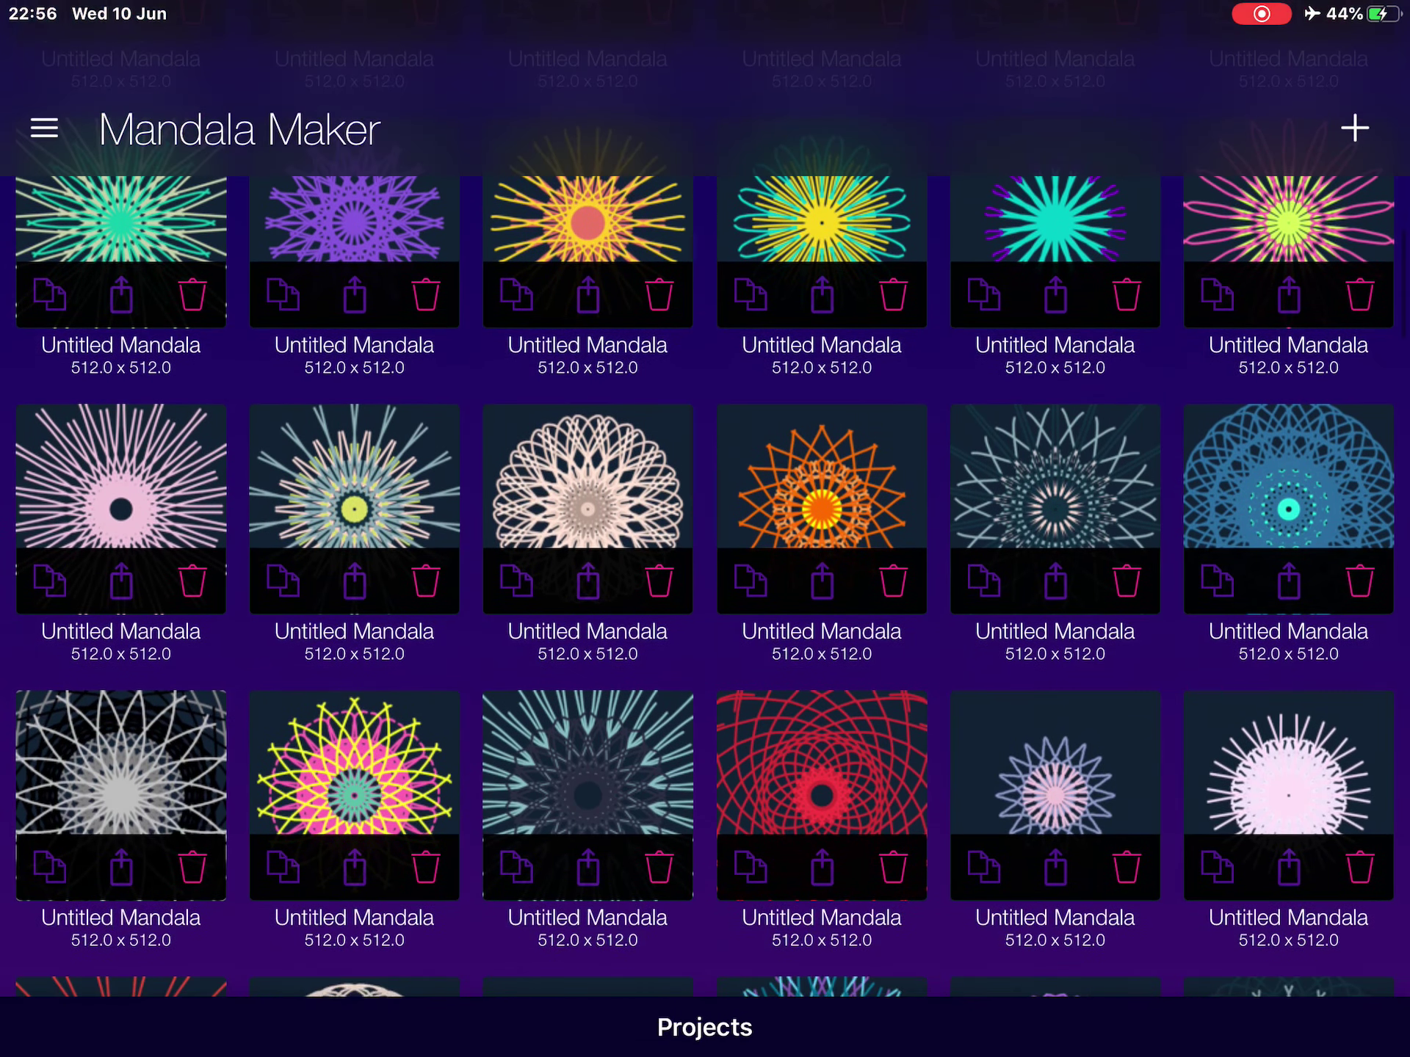
scroll(705, 584, down, 1)
scroll(706, 583, down, 4)
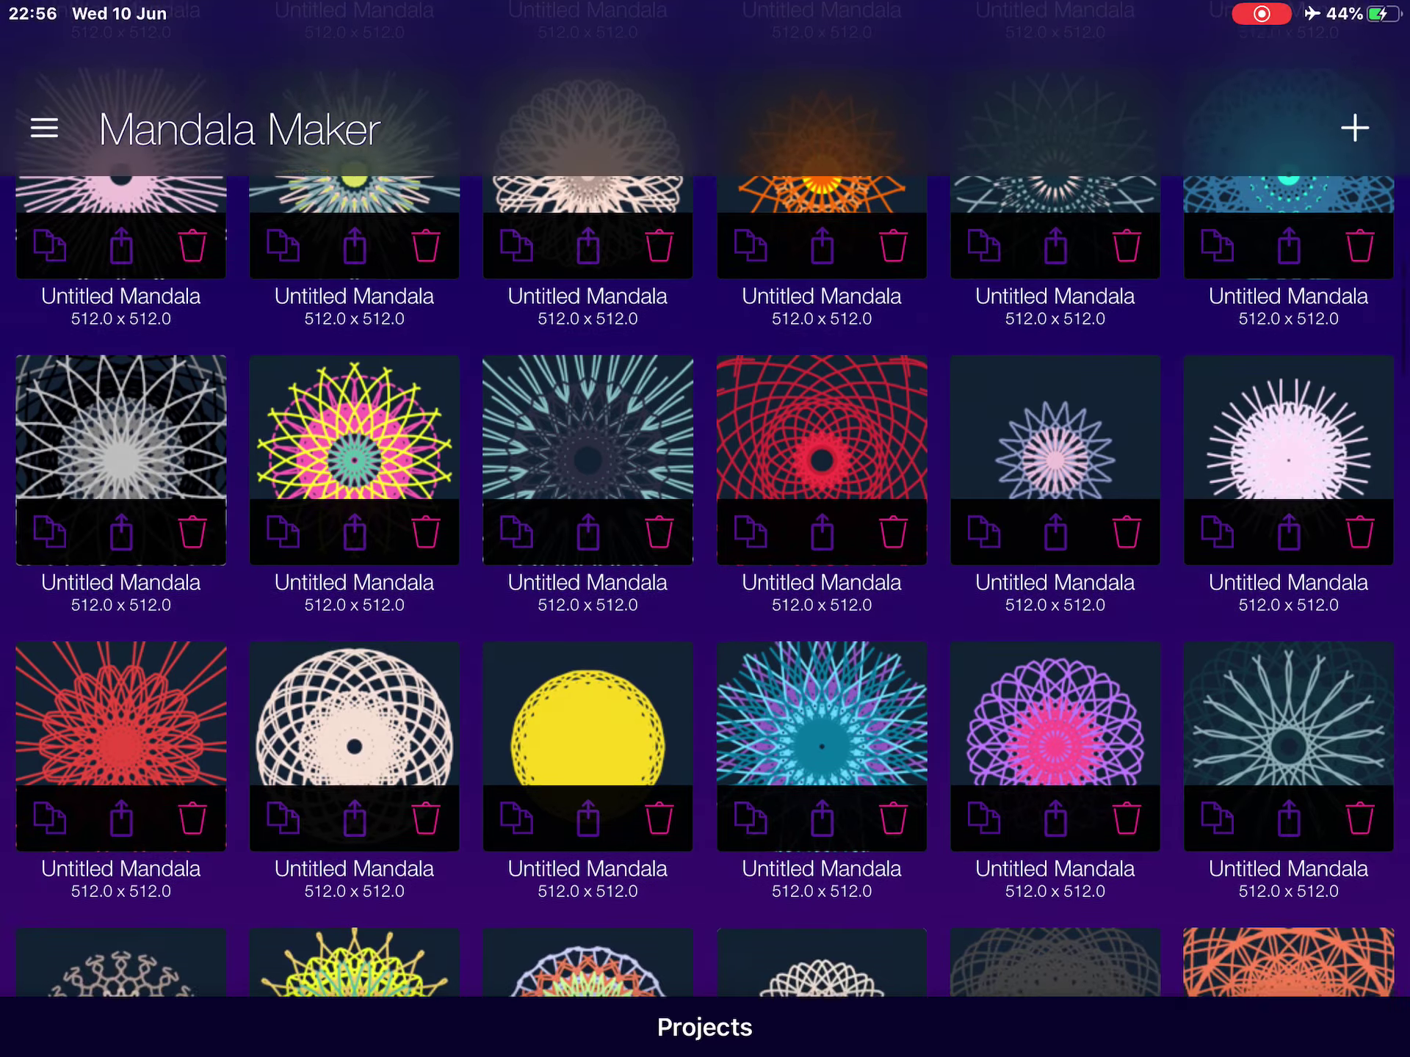
scroll(706, 583, down, 3)
scroll(706, 584, down, 4)
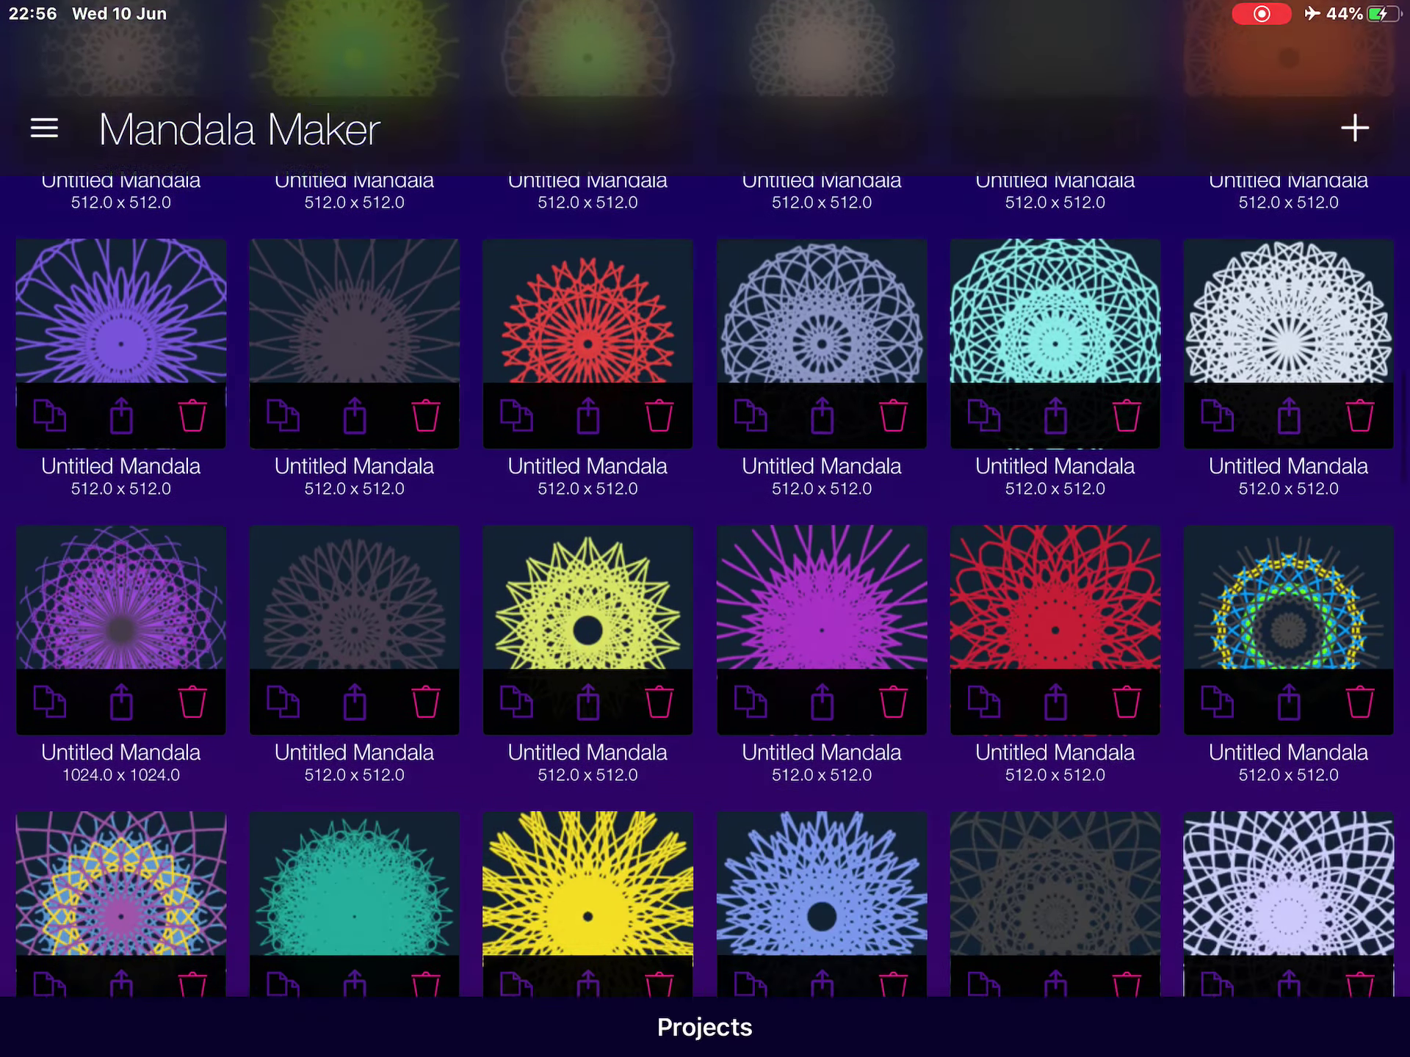
scroll(706, 583, down, 2)
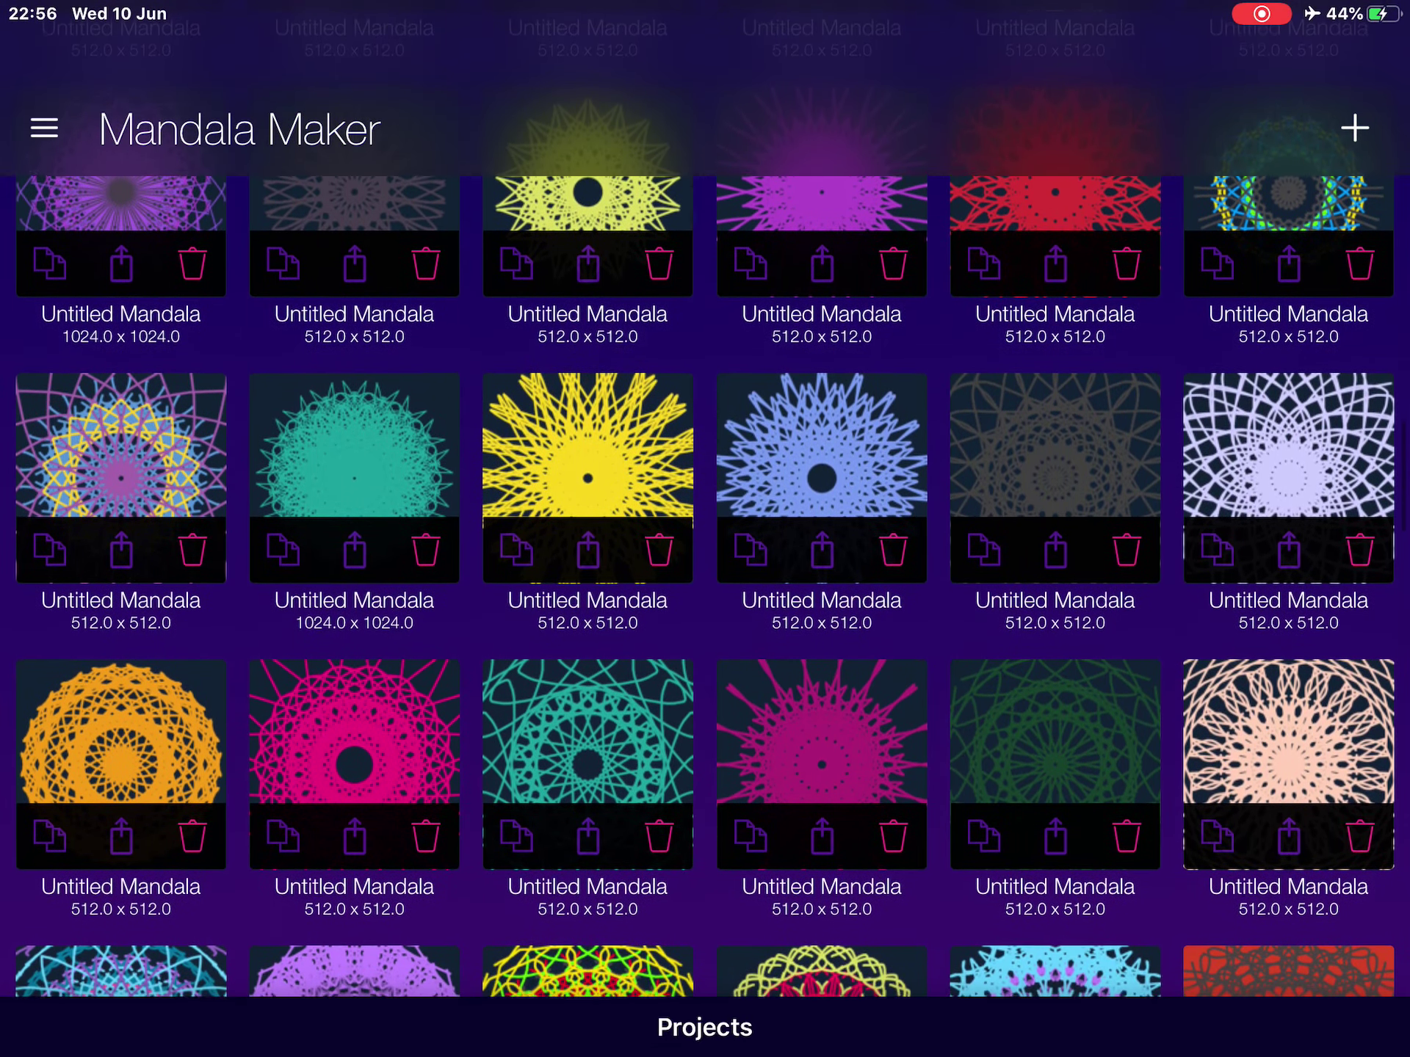
scroll(705, 584, up, 15)
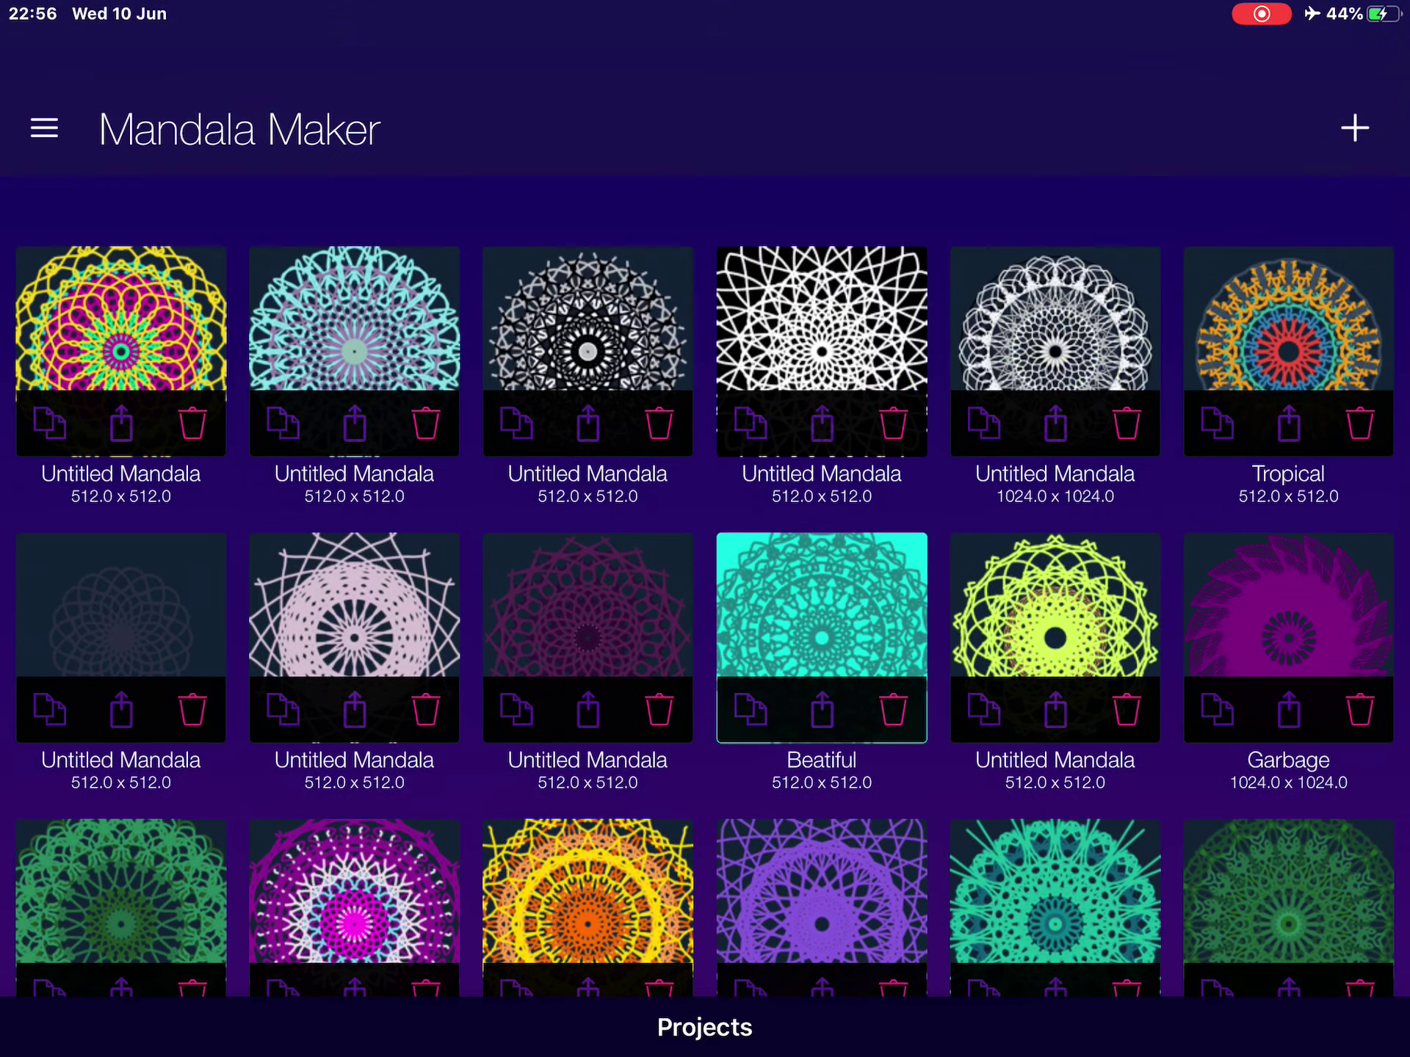